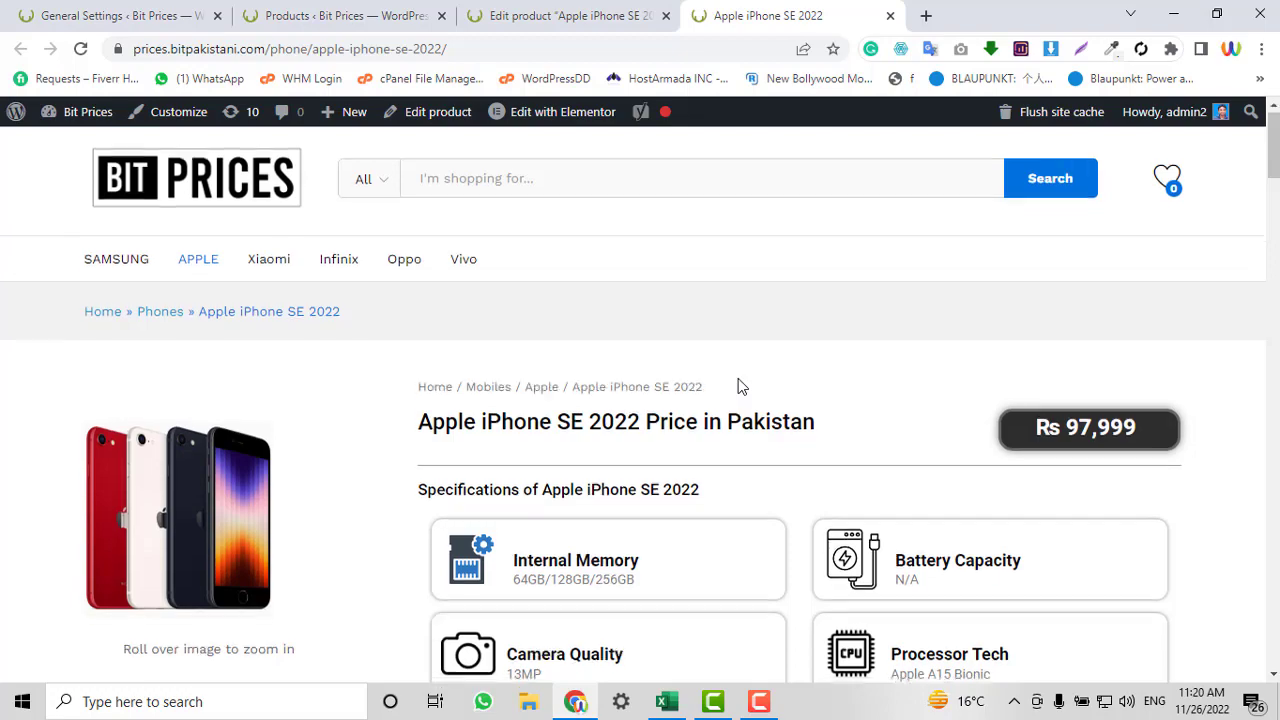
Examine the Apple iPhone SE 2022 product page, from the specification summary boxes through the detailed specification tables
scroll(741, 387, "down", 8)
scroll(741, 387, "up", 4)
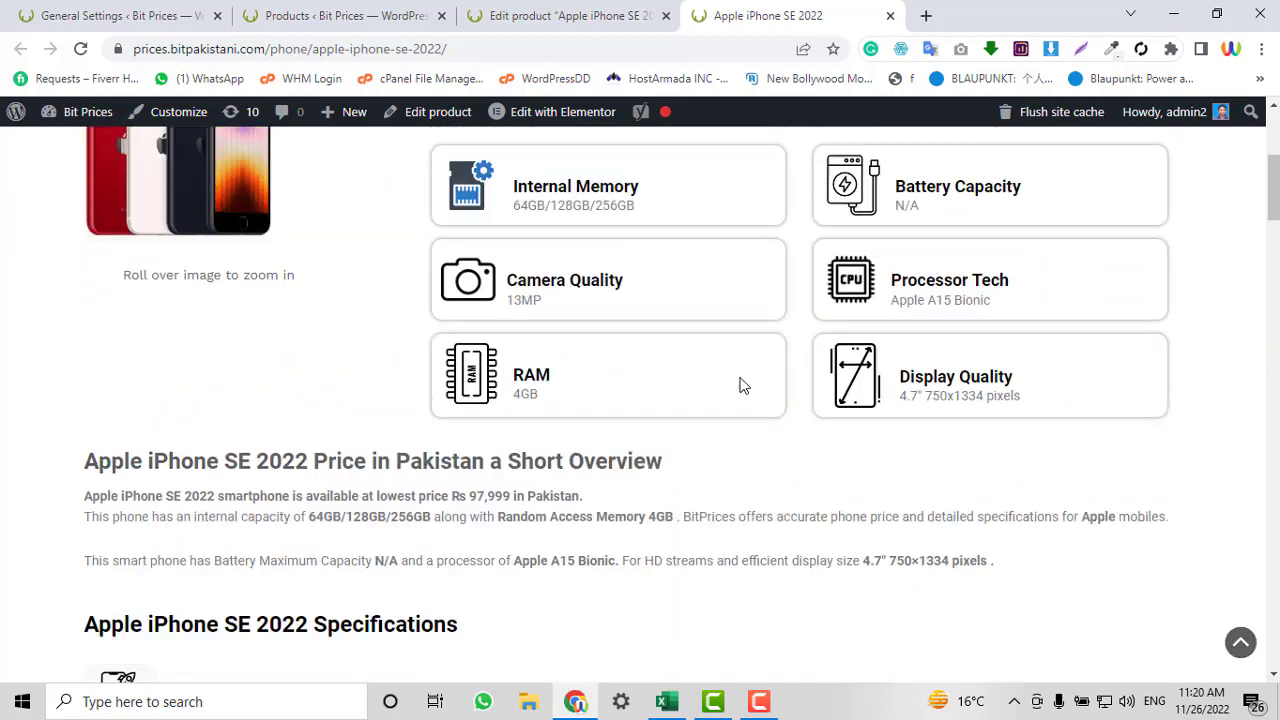
scroll(576, 374, "down", 2)
scroll(576, 374, "up", 3)
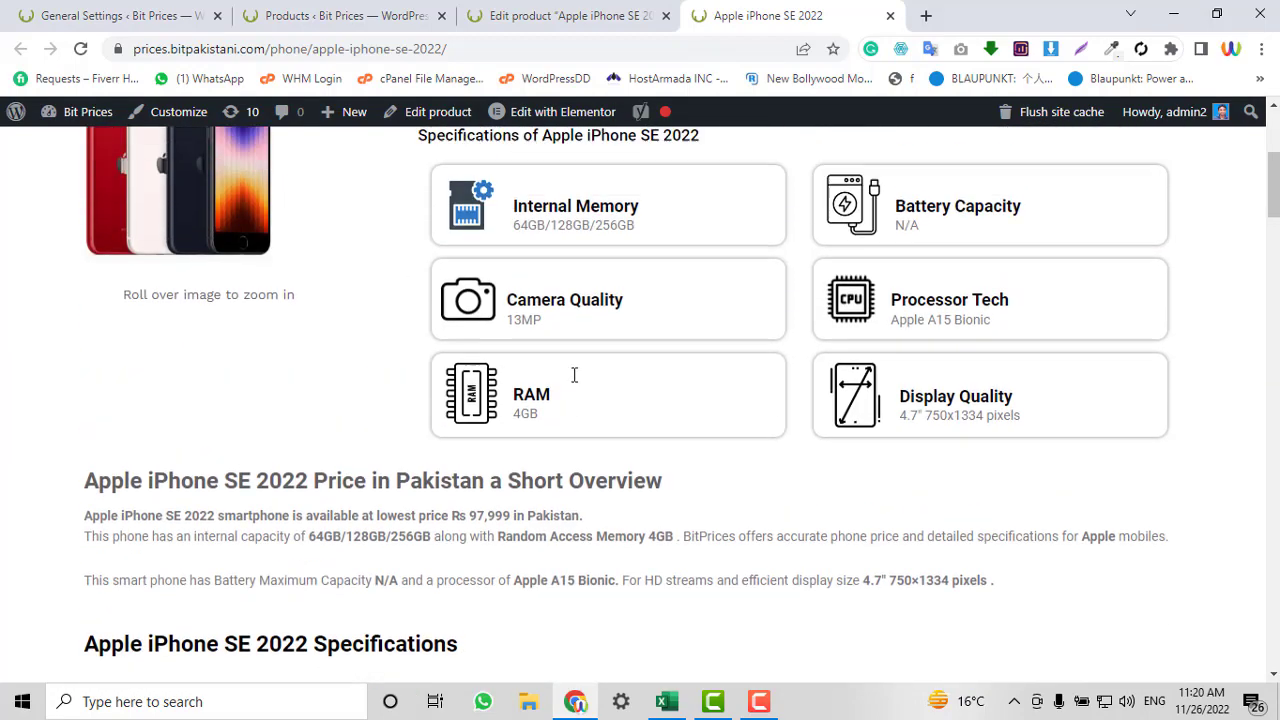
scroll(975, 382, "down", 3)
scroll(614, 394, "down", 10)
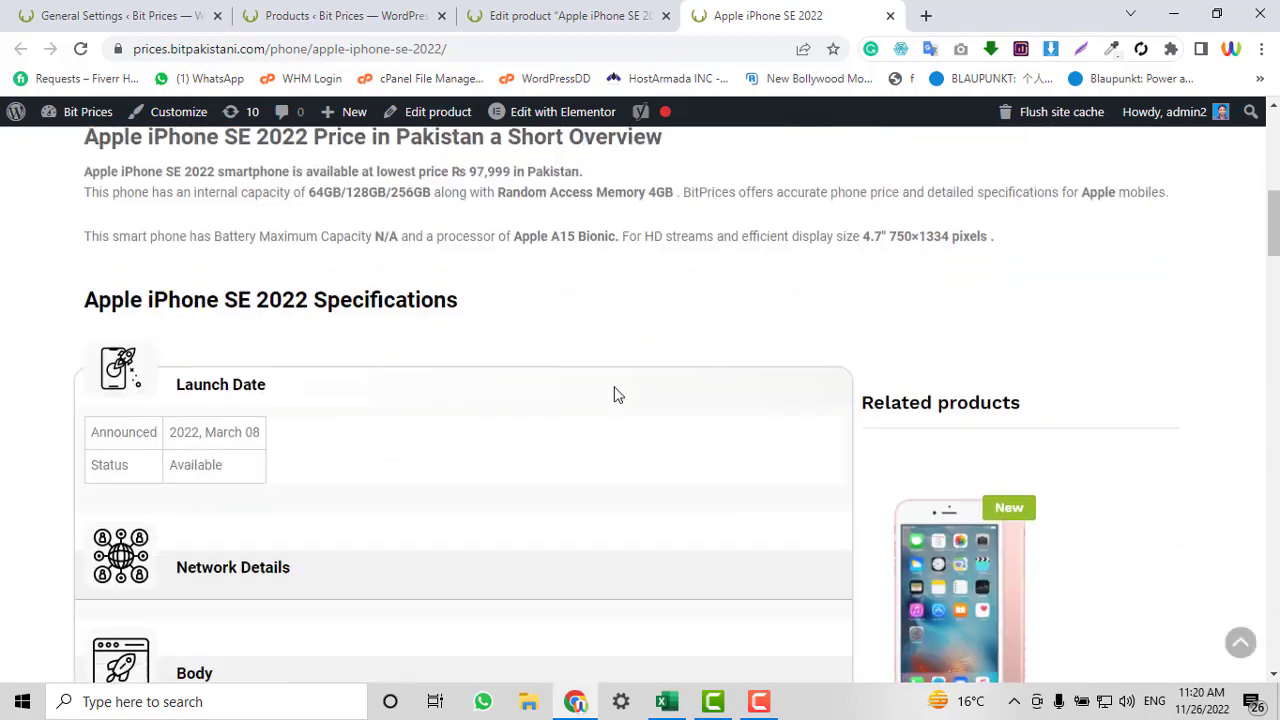
scroll(614, 394, "down", 12)
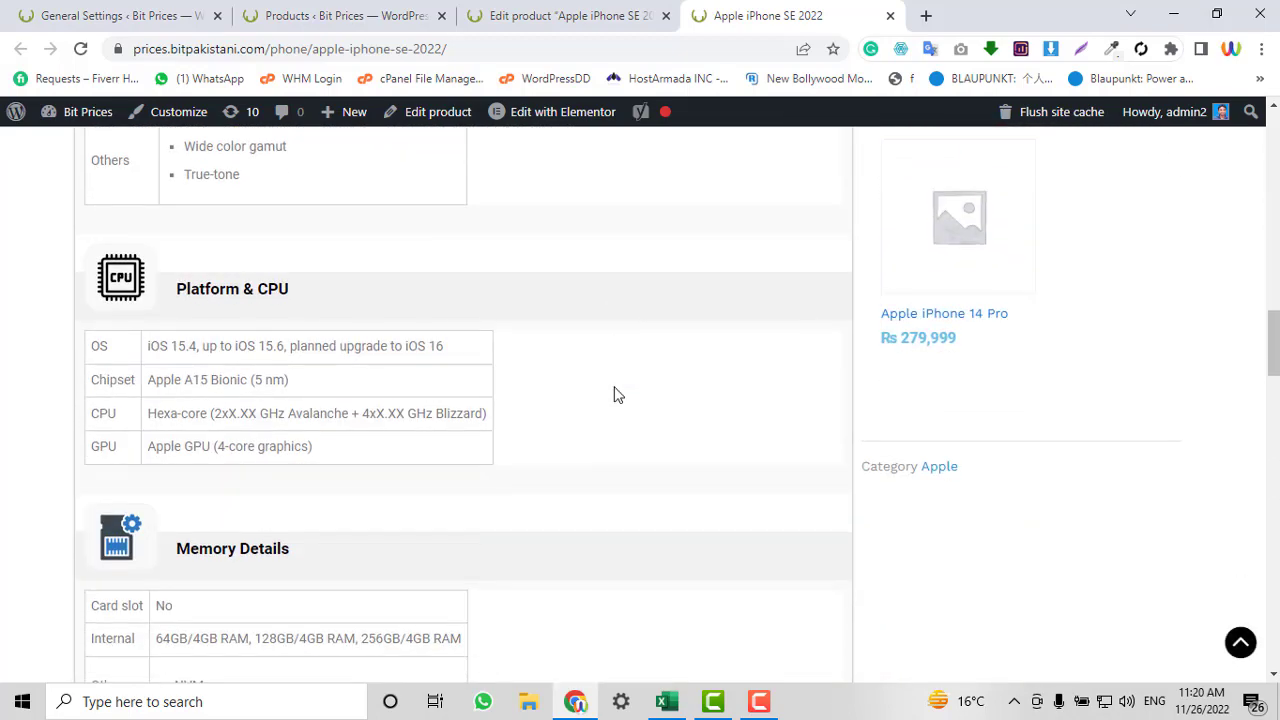
scroll(614, 394, "up", 20)
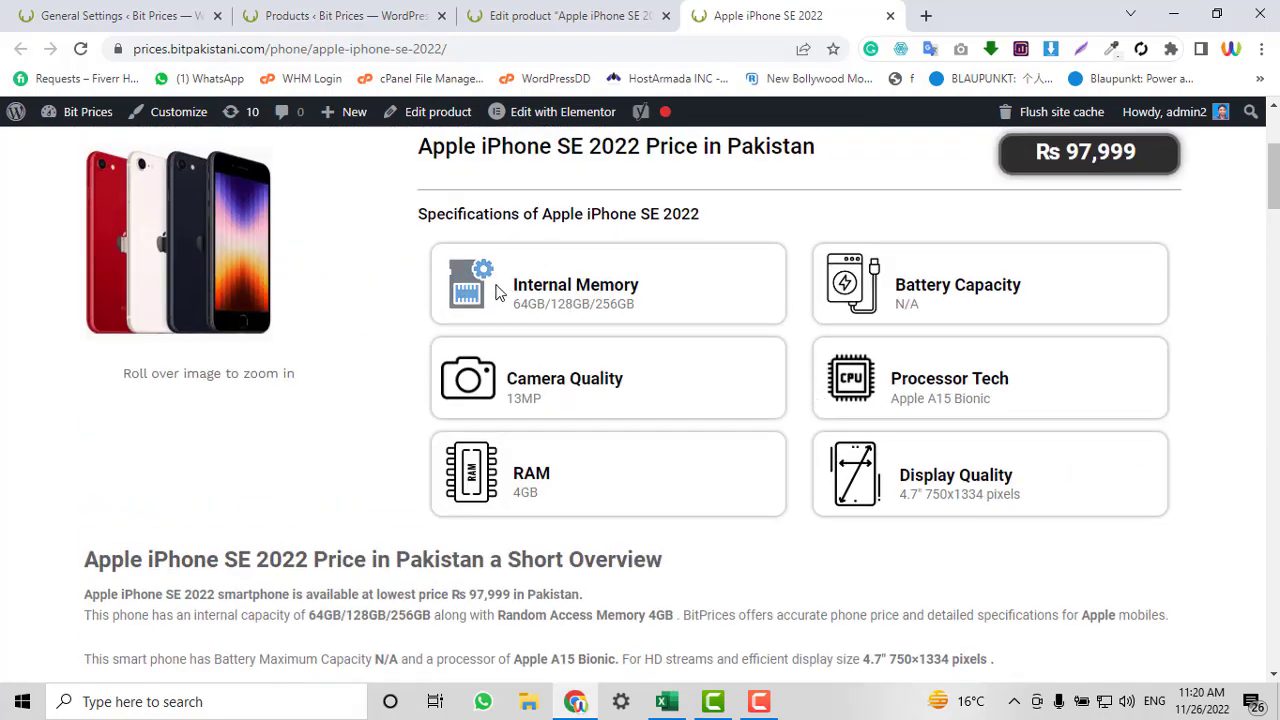
scroll(1115, 297, "down", 2)
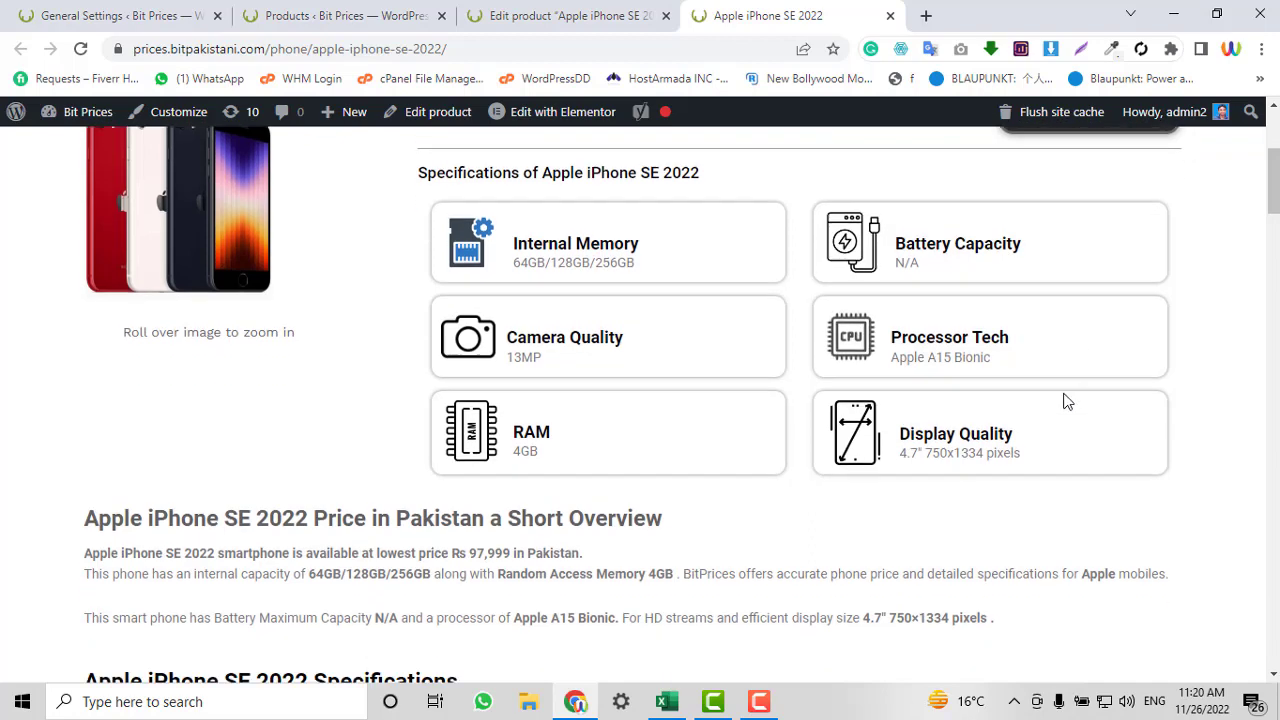
scroll(1115, 327, "down", 2)
scroll(297, 311, "down", 3)
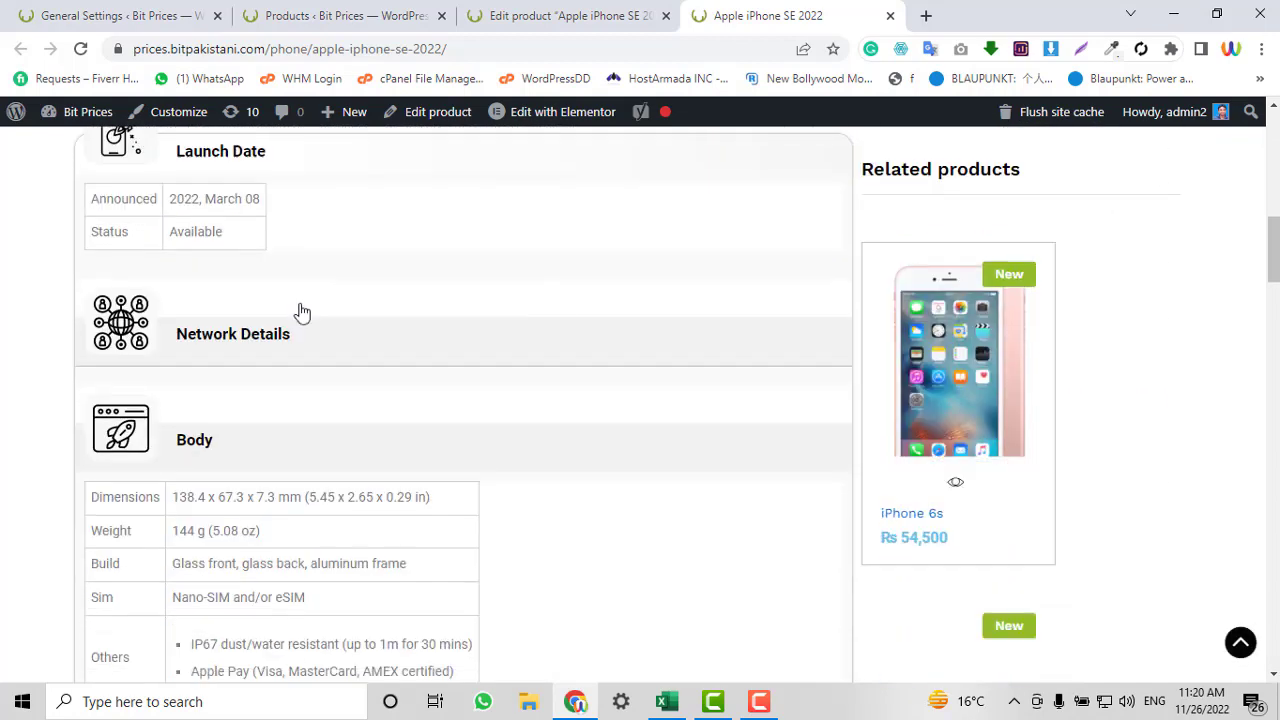
scroll(171, 337, "up", 1)
scroll(290, 451, "down", 3)
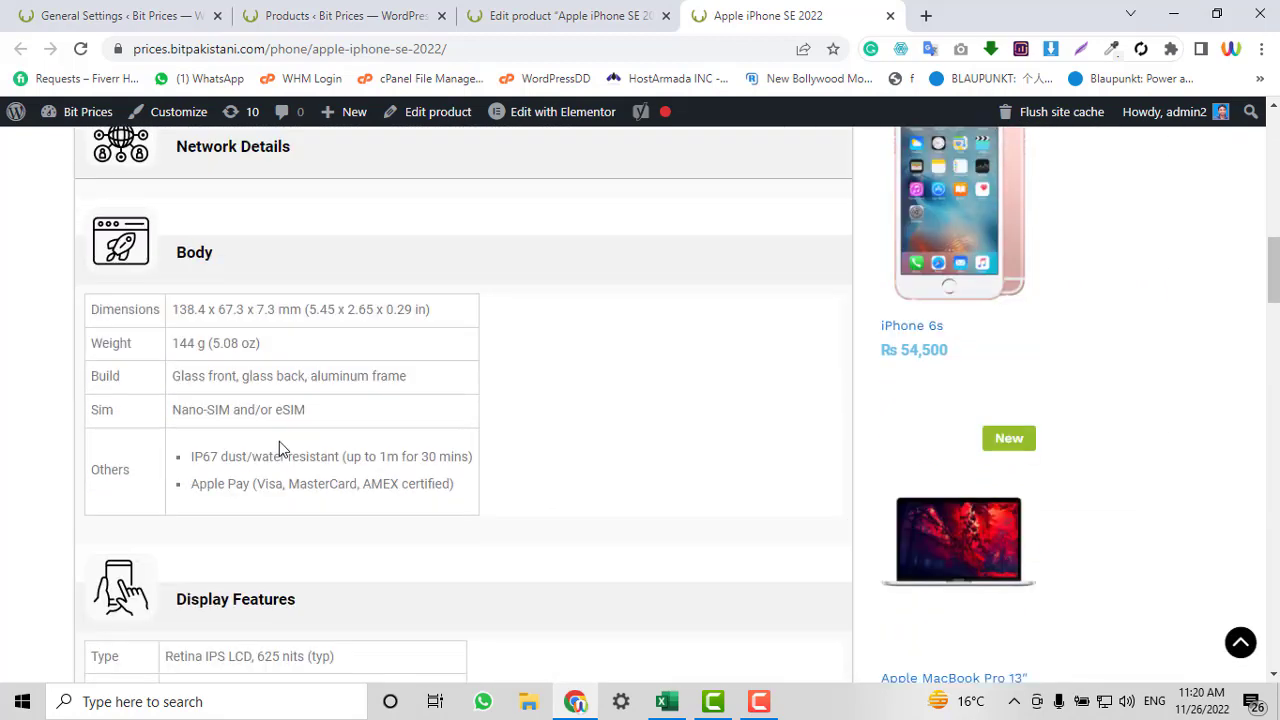
scroll(220, 252, "down", 10)
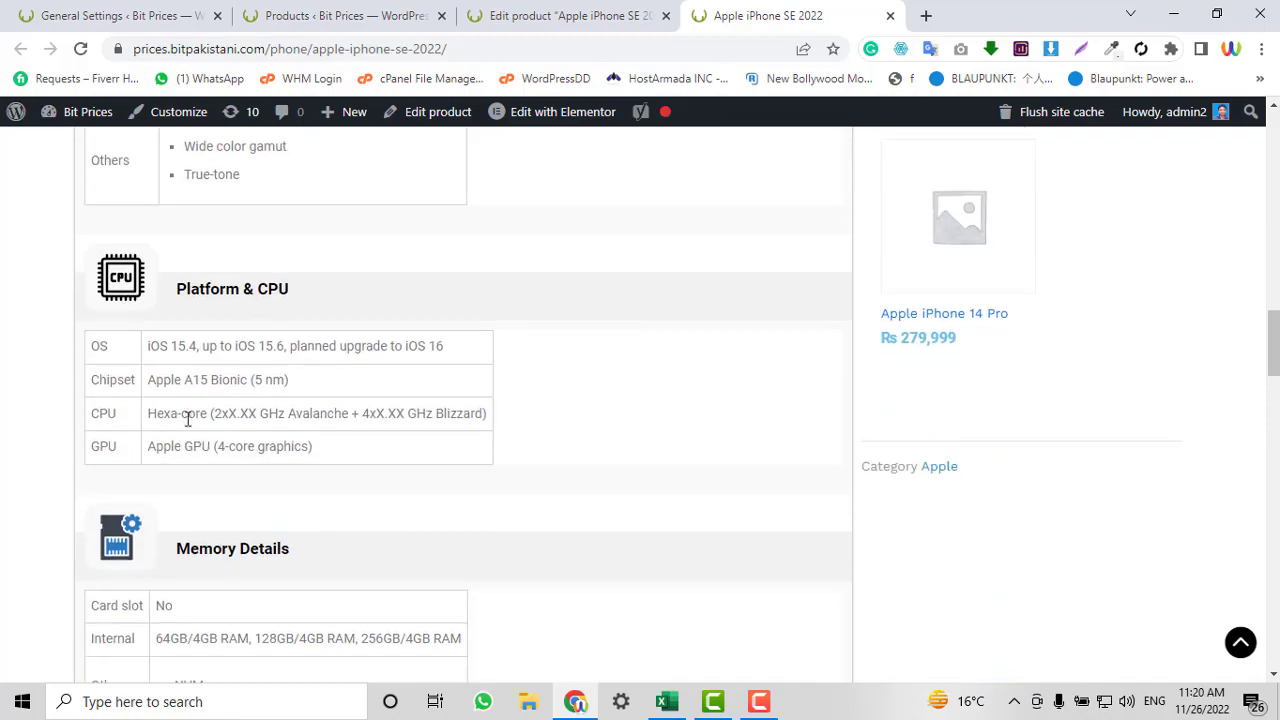
scroll(487, 374, "down", 10)
scroll(487, 374, "up", 12)
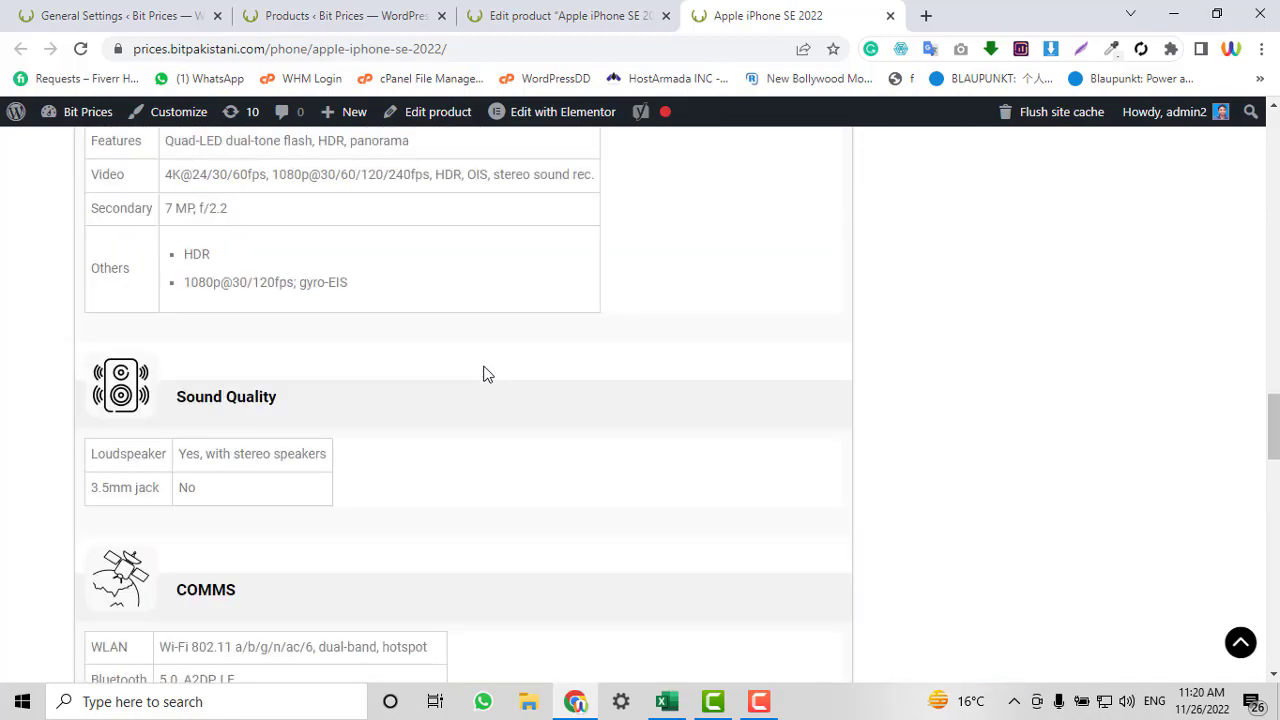
scroll(487, 374, "up", 8)
Switch to the product's edit page and review the Product Spec Fields, short description and product data
left_click(658, 8)
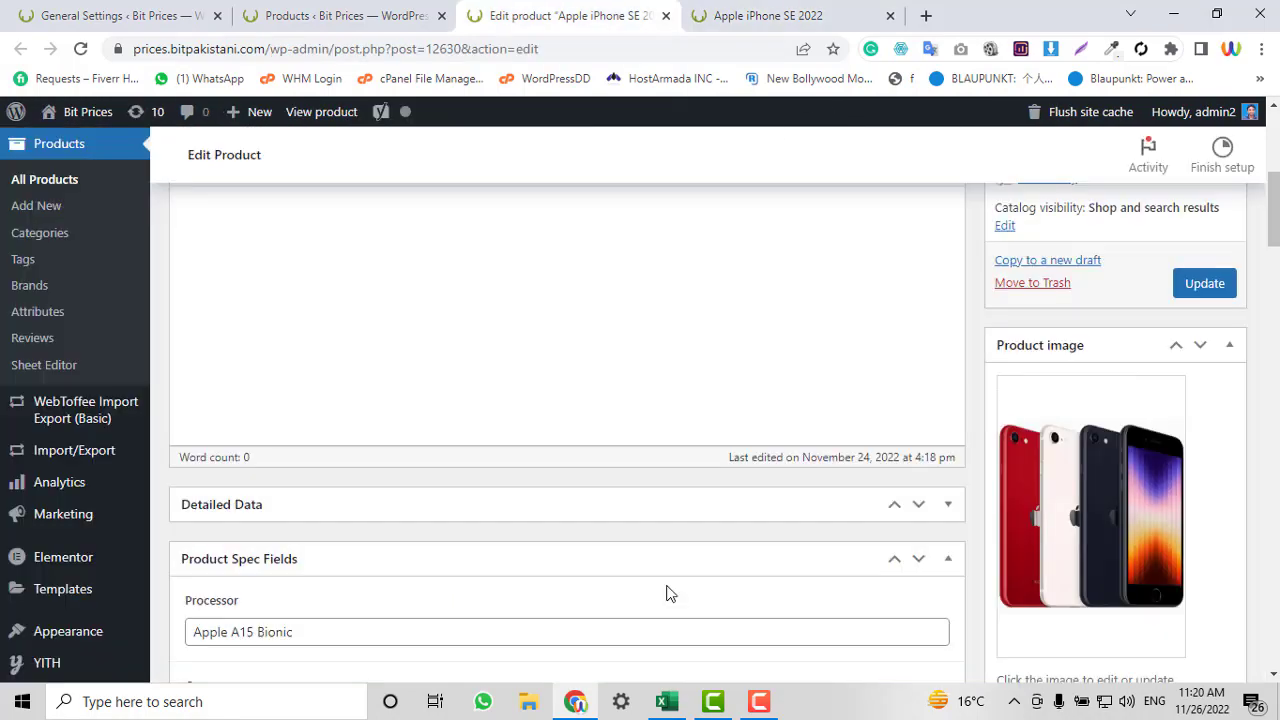
scroll(670, 593, "up", 5)
scroll(669, 588, "down", 9)
scroll(669, 586, "up", 2)
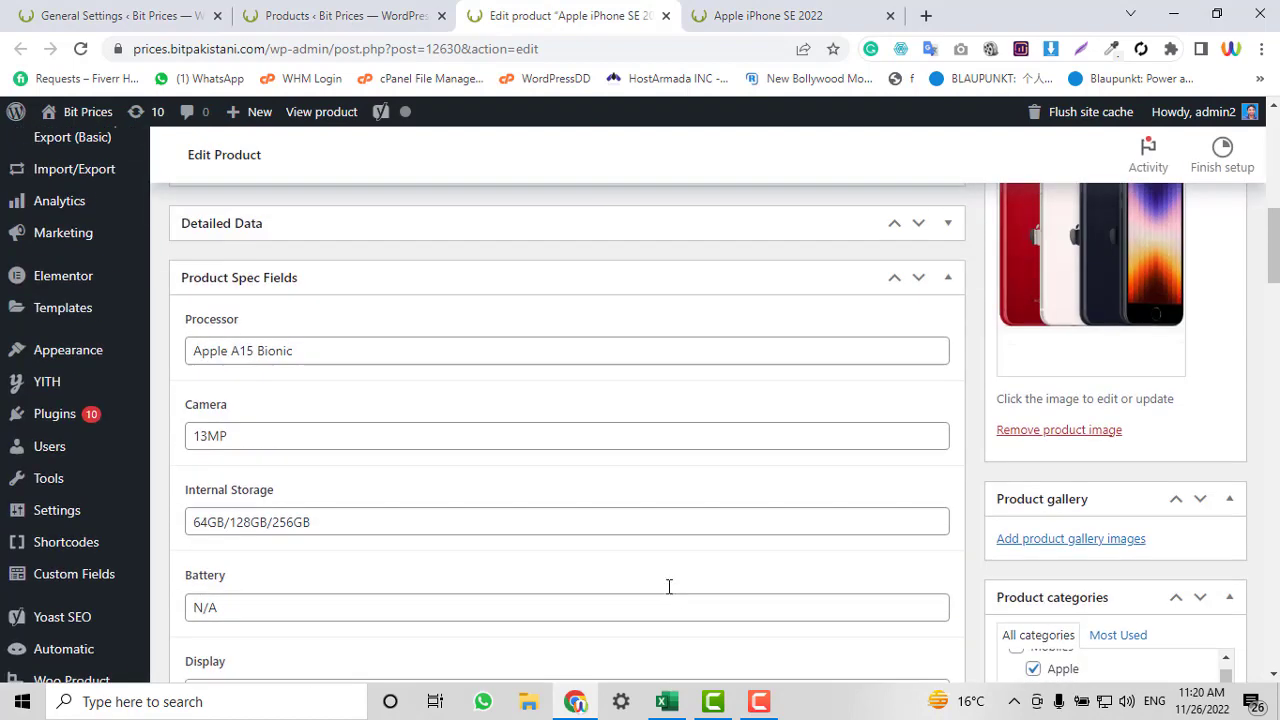
scroll(672, 597, "up", 1)
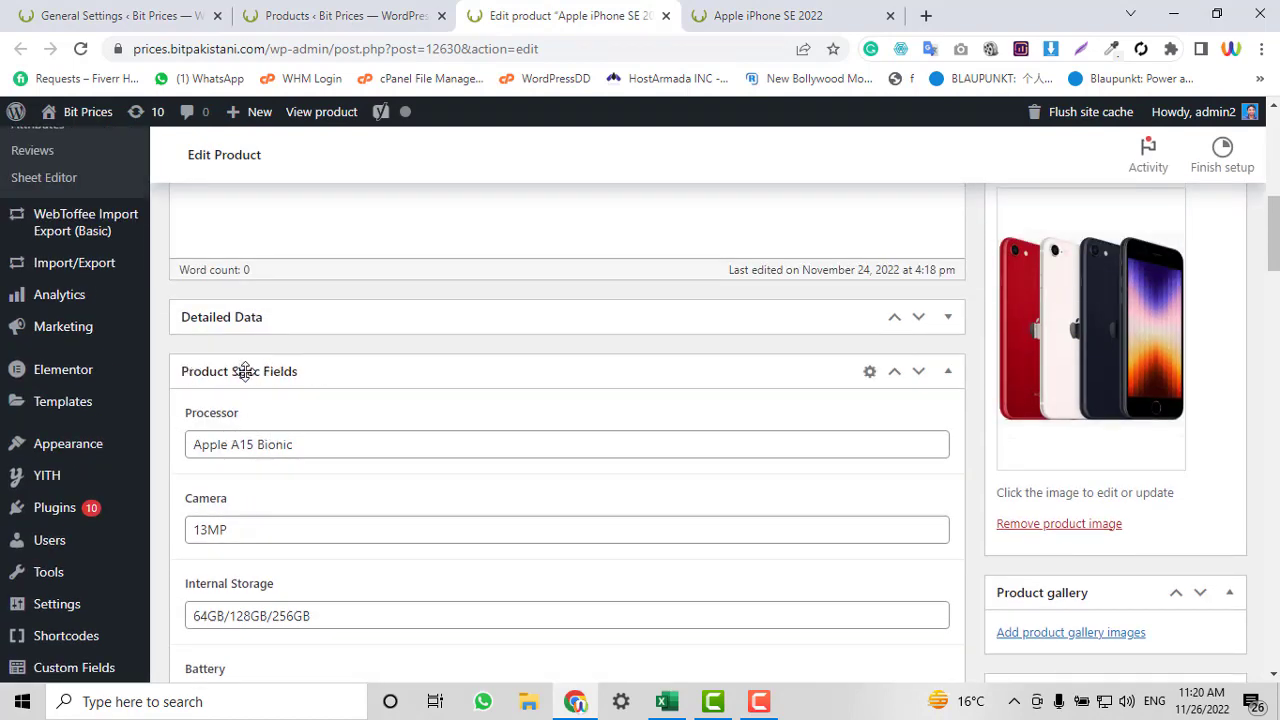
scroll(530, 408, "down", 1)
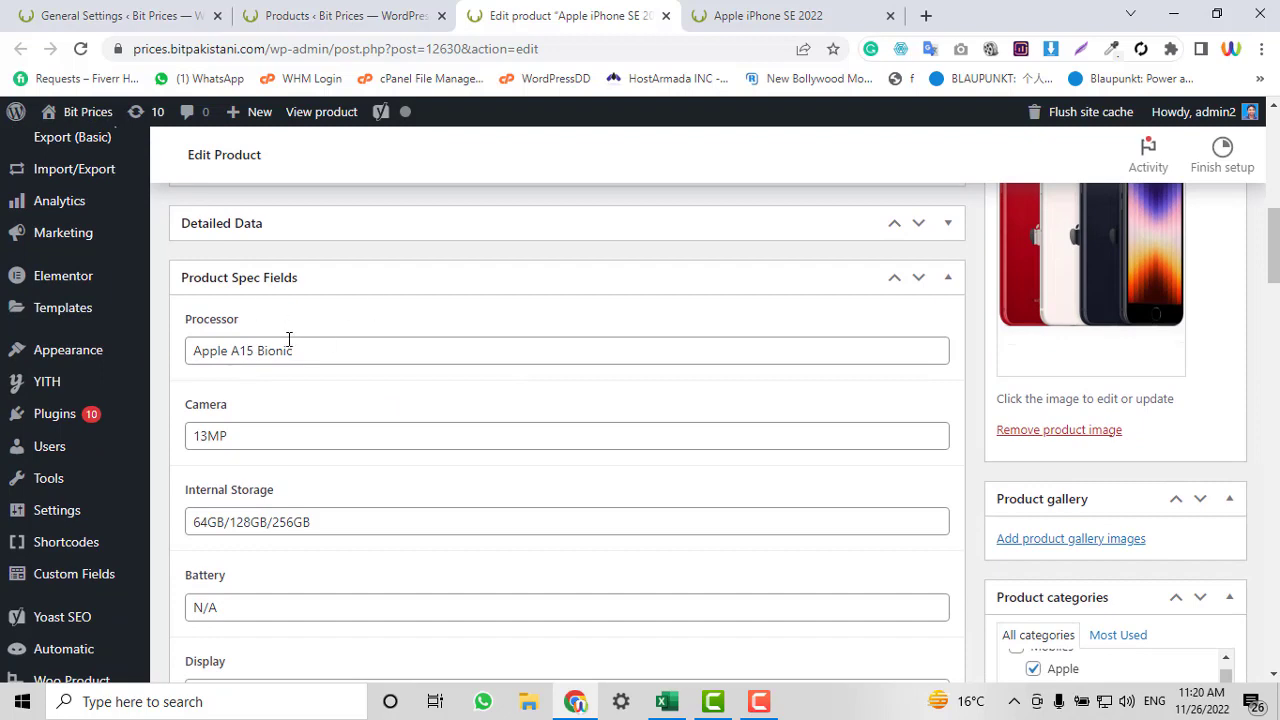
scroll(185, 350, "down", 2)
scroll(284, 346, "up", 2)
scroll(278, 426, "down", 2)
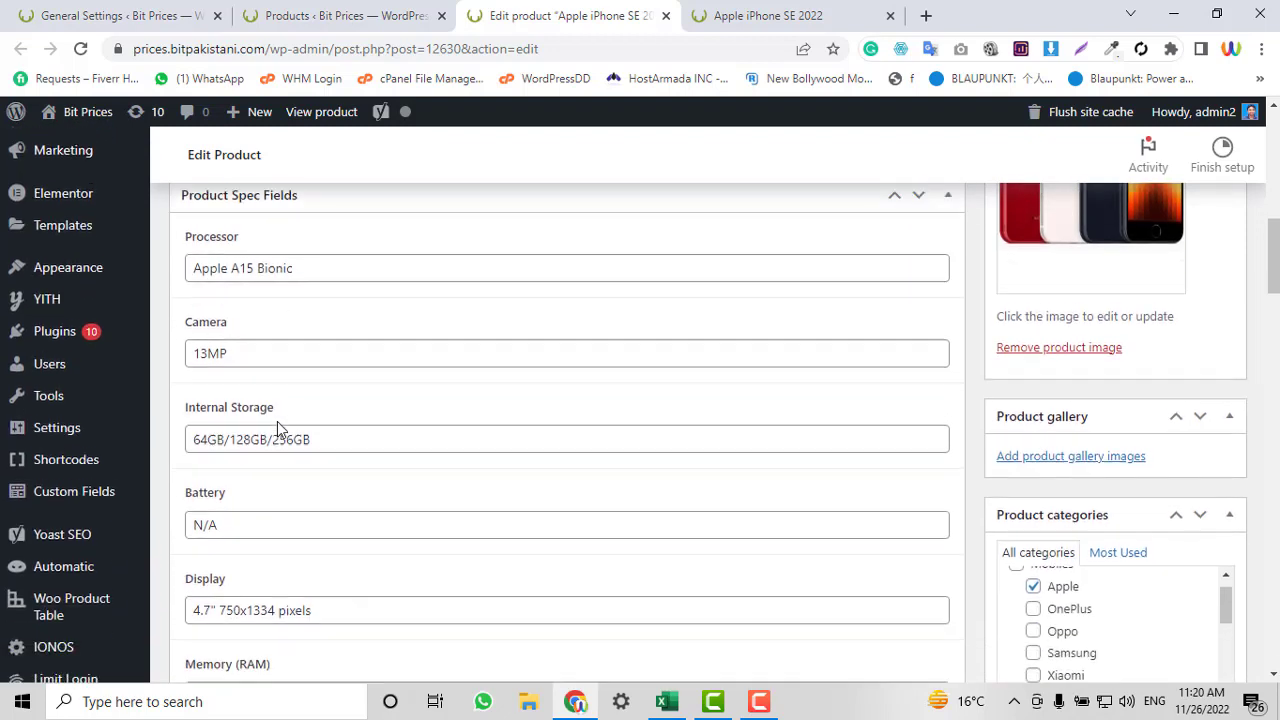
scroll(294, 363, "down", 7)
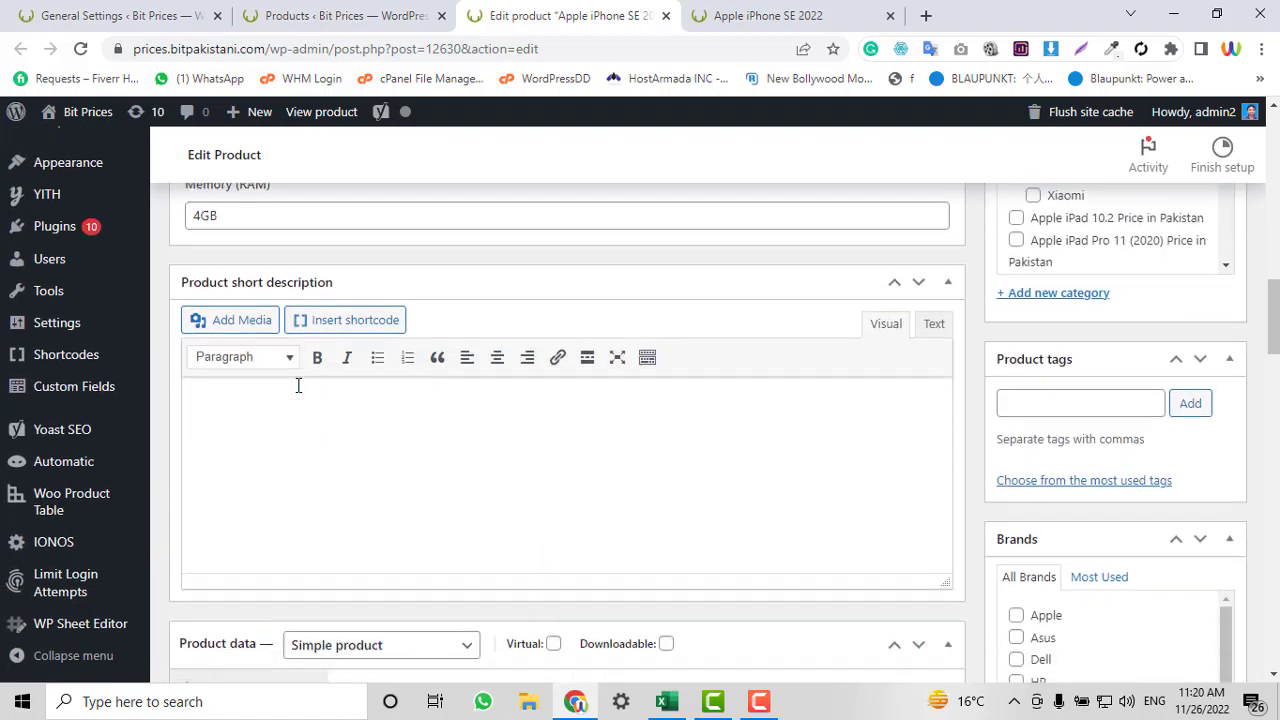
scroll(445, 419, "down", 6)
scroll(445, 419, "up", 9)
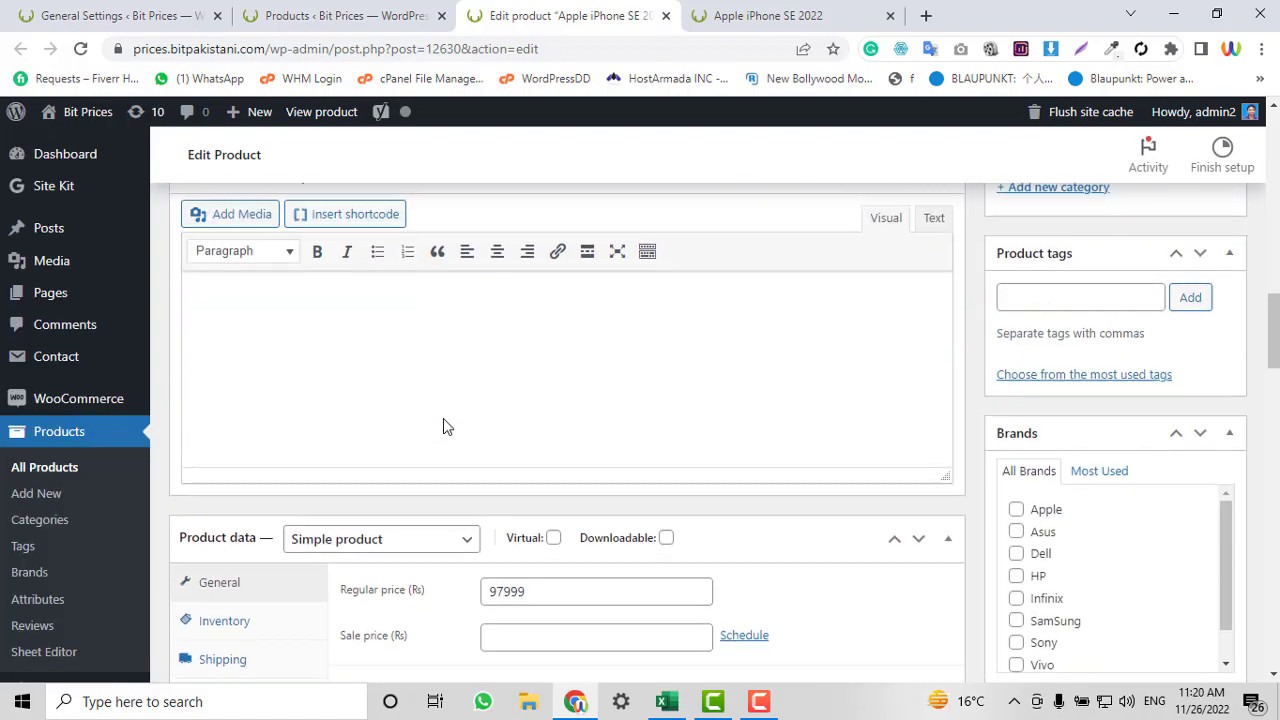
scroll(445, 419, "up", 8)
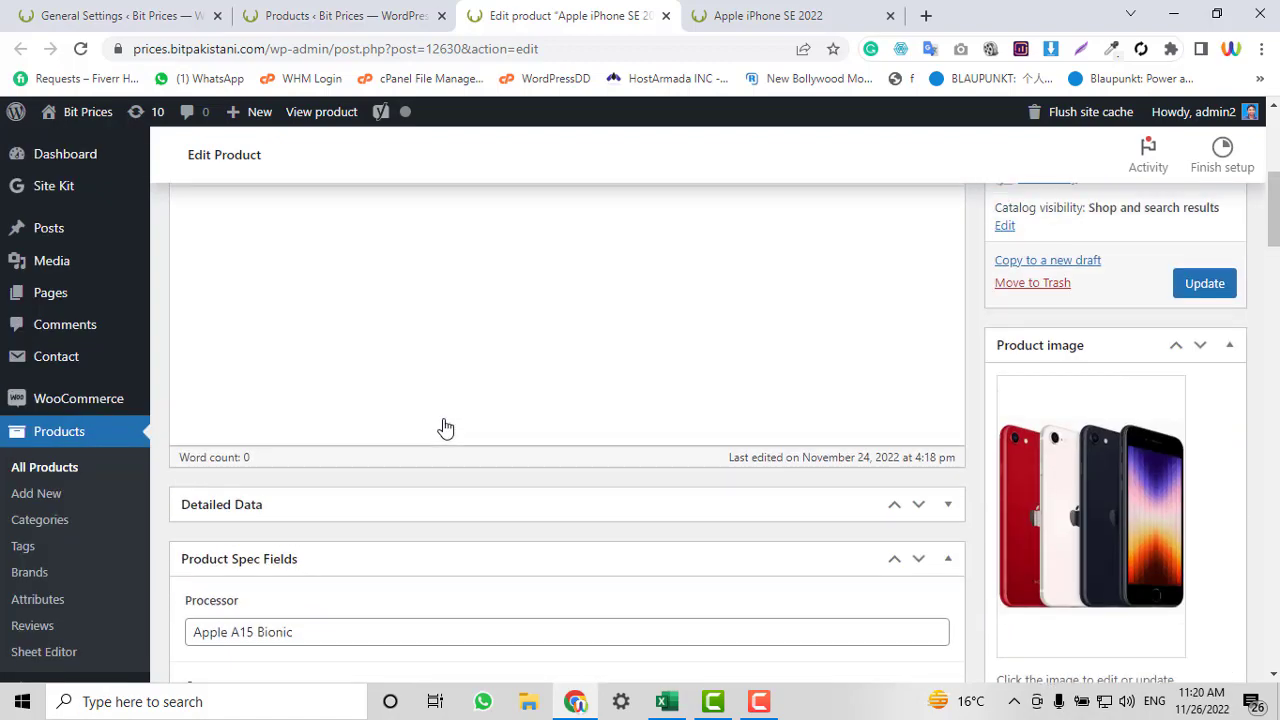
Expand the Detailed Data section and examine the HTML tables in its launch, body, display and platform fields
scroll(445, 419, "down", 3)
scroll(445, 419, "up", 1)
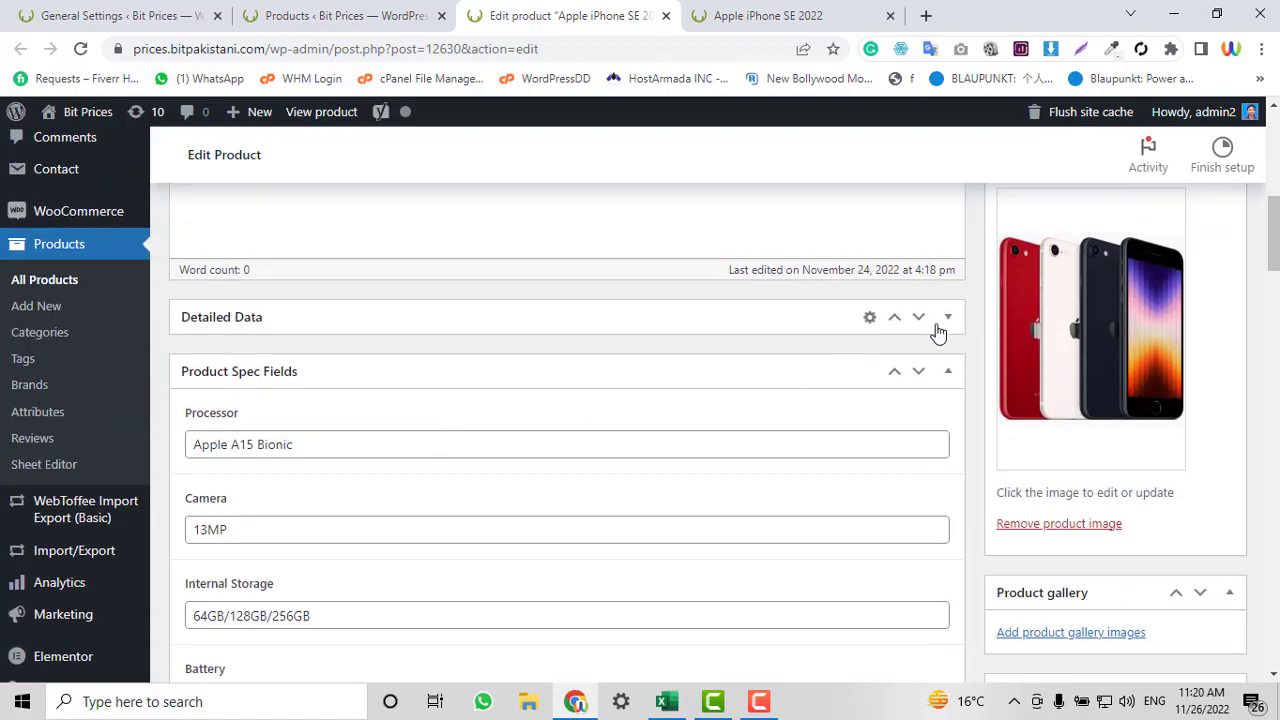
left_click(946, 318)
scroll(287, 462, "down", 3)
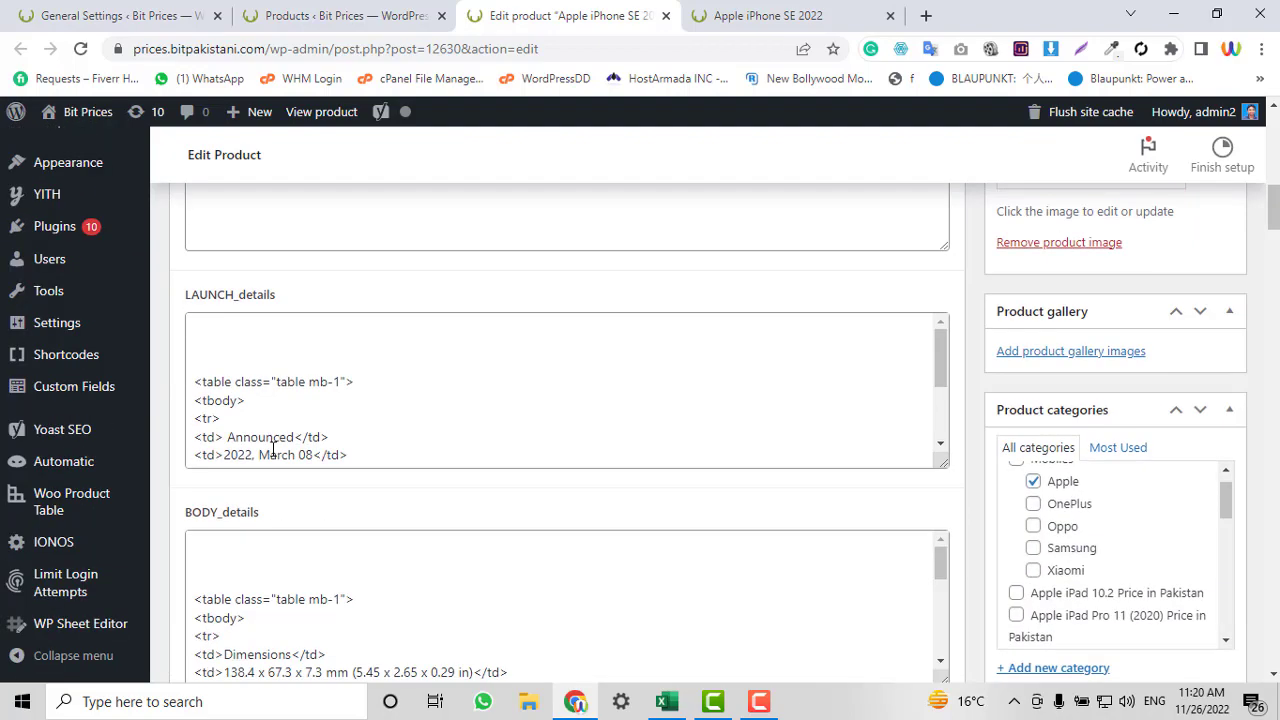
scroll(341, 380, "down", 2)
scroll(663, 446, "down", 4)
scroll(680, 451, "down", 2)
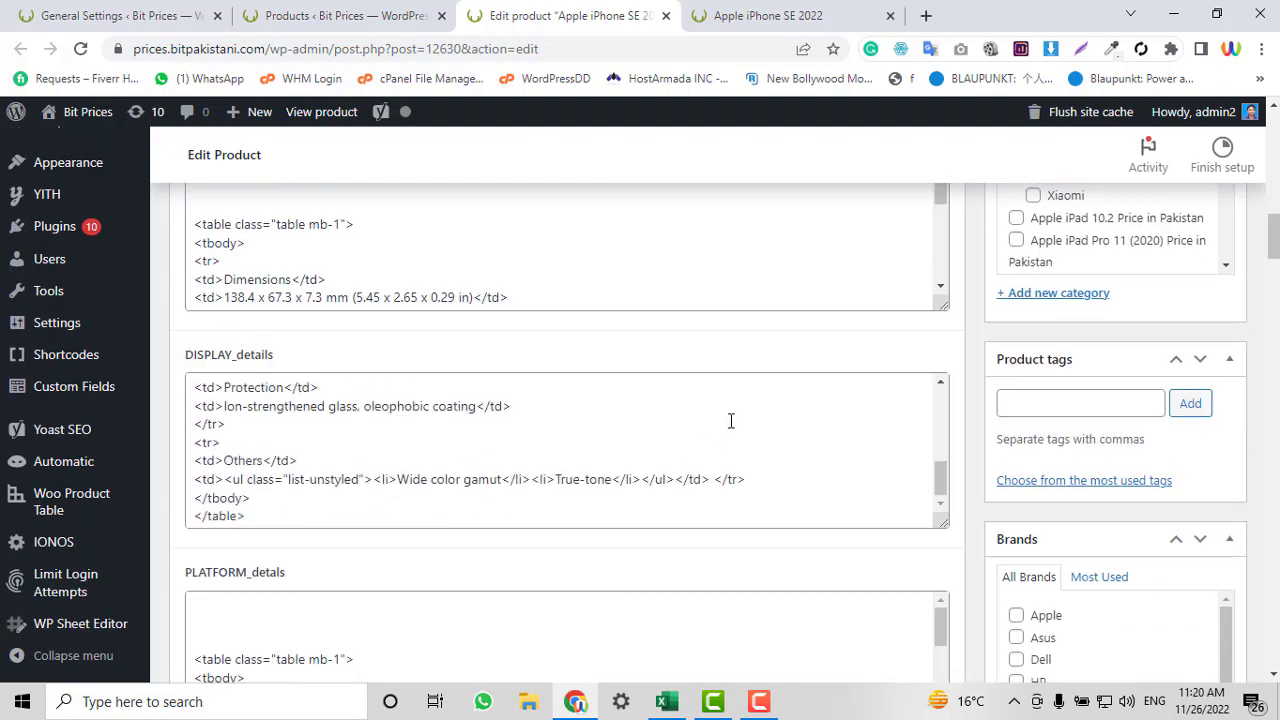
scroll(729, 420, "down", 3)
scroll(567, 430, "down", 4)
scroll(817, 374, "up", 6)
scroll(817, 374, "up", 3)
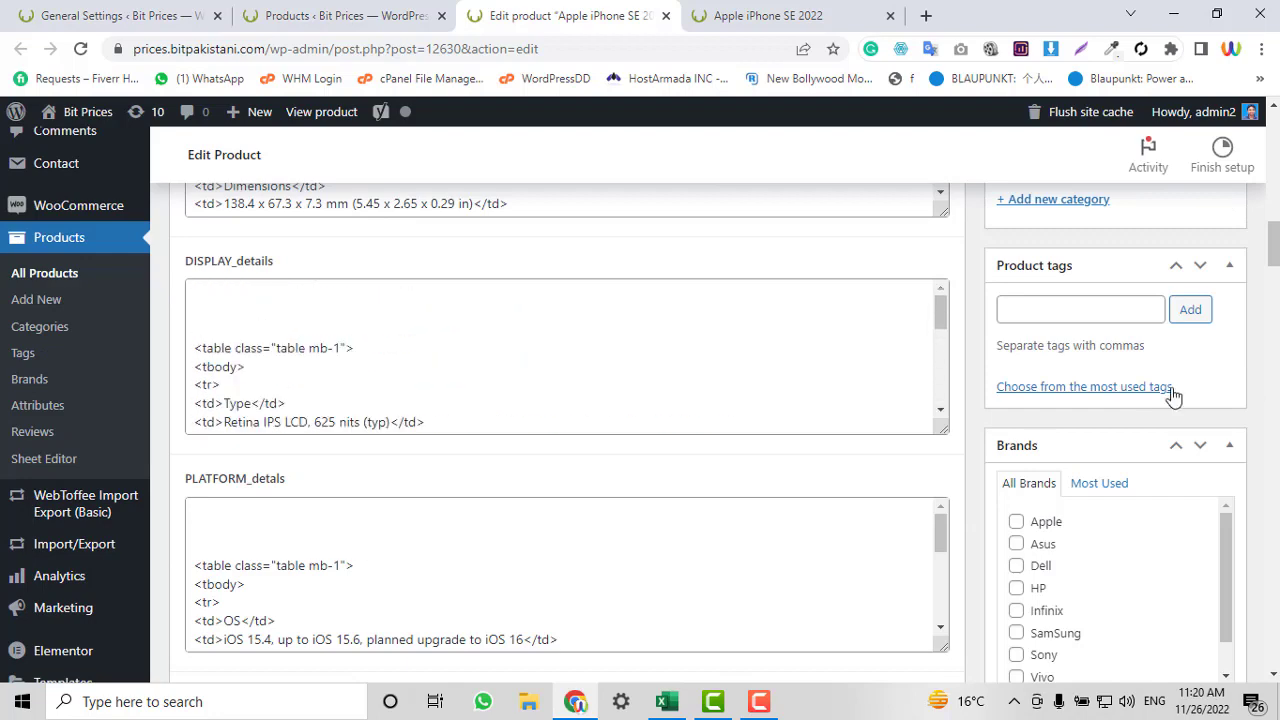
scroll(1274, 432, "up", 4)
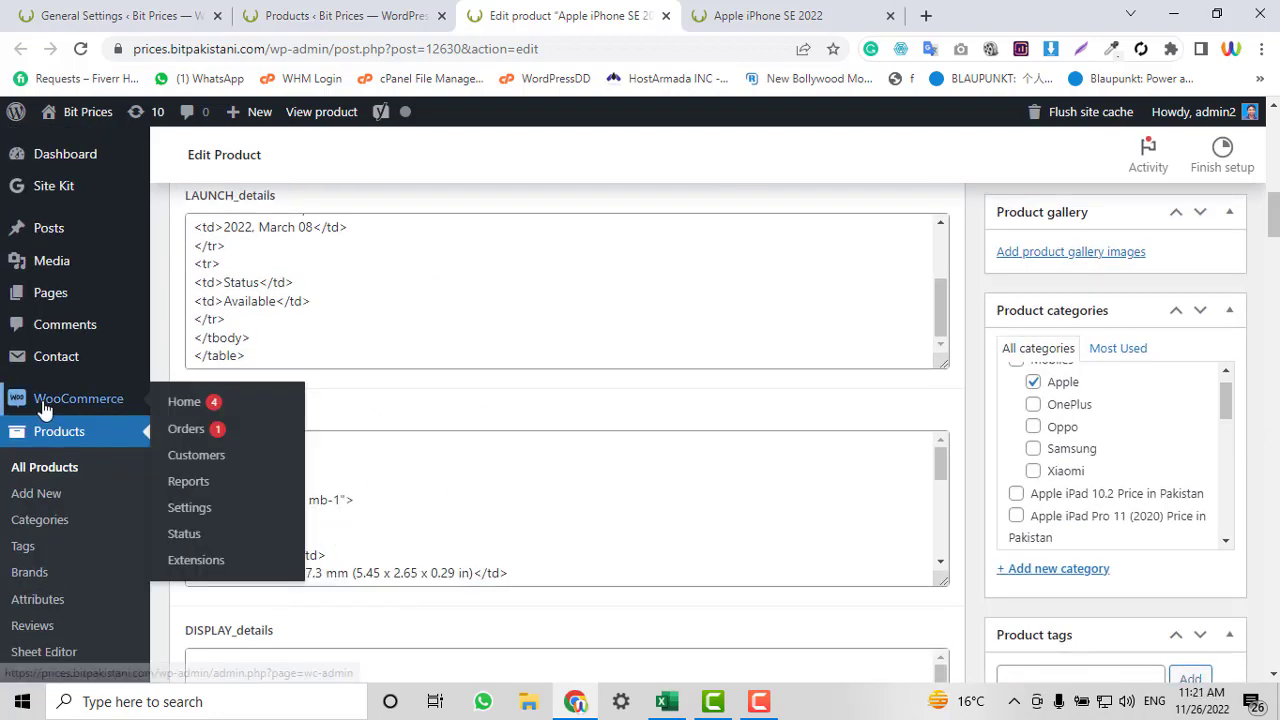
Locate Custom Fields in the WordPress admin navigation and reveal its options
scroll(469, 349, "down", 2)
scroll(469, 349, "down", 3)
scroll(80, 590, "down", 3)
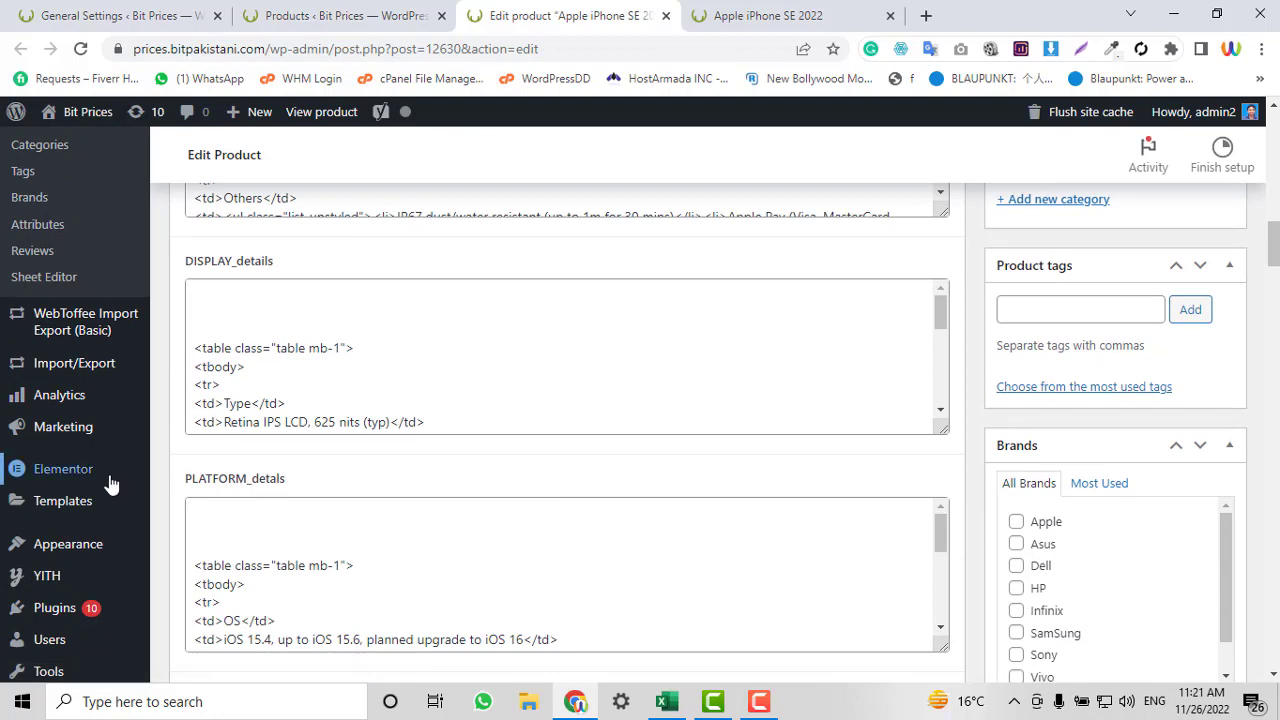
scroll(89, 471, "down", 2)
mouse_move(73, 588)
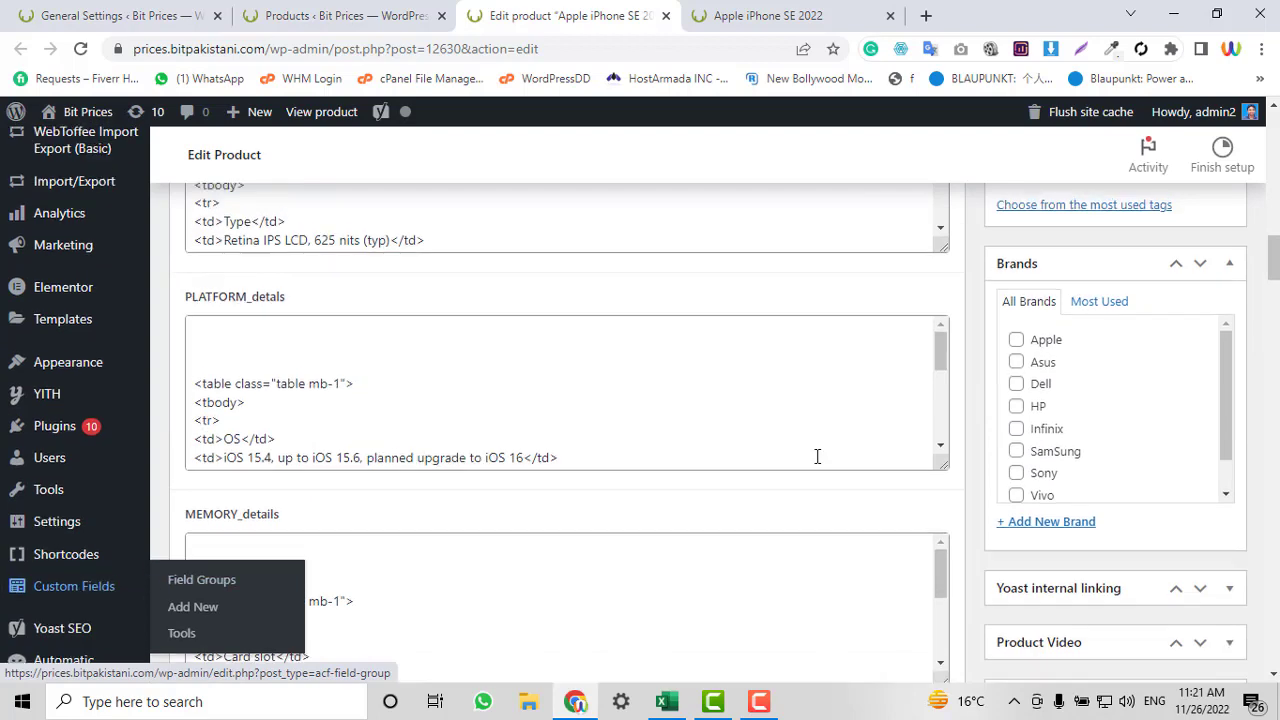
Review the Detailed Data fields again, going back up to the product title and permalink
scroll(817, 457, "up", 6)
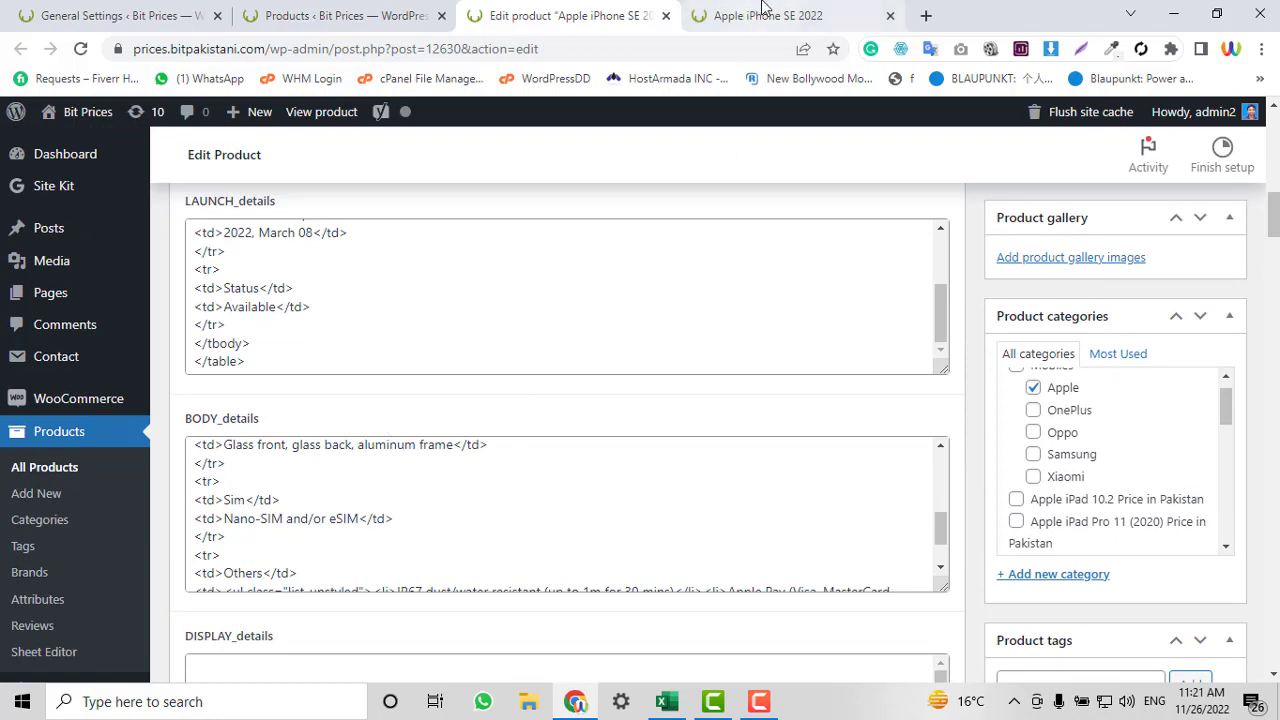
scroll(545, 368, "up", 2)
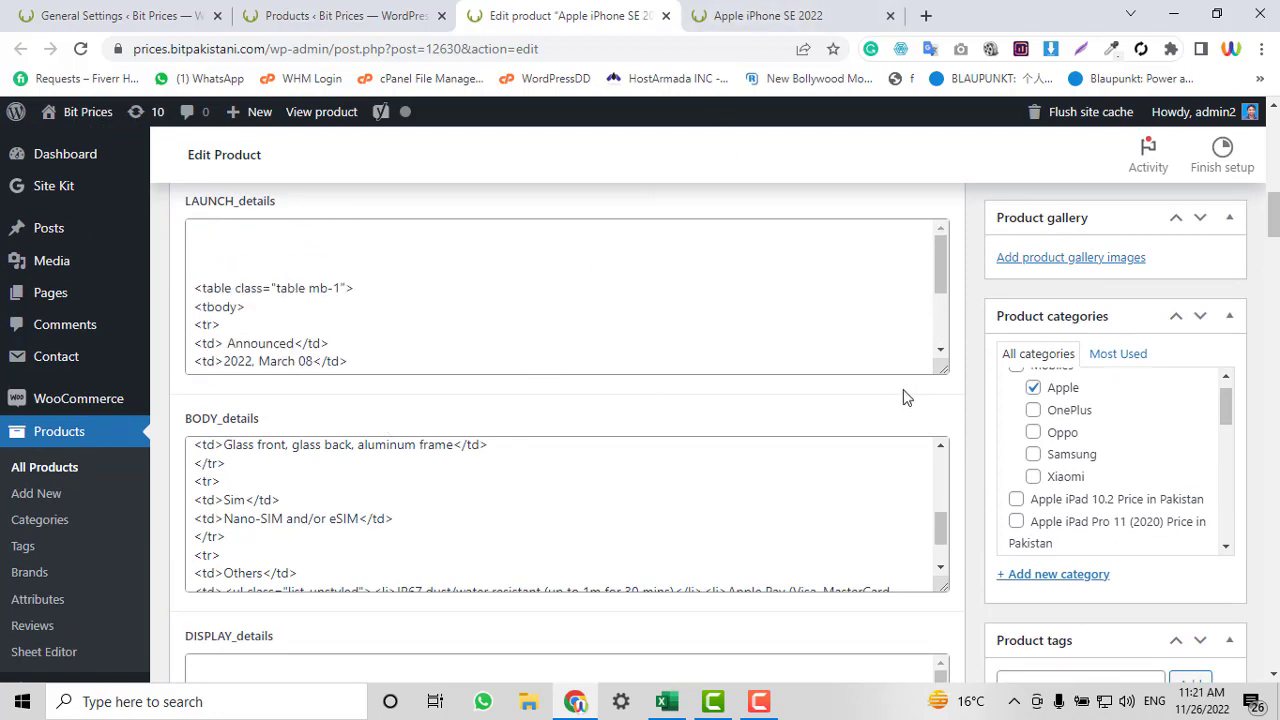
scroll(337, 397, "up", 3)
scroll(874, 457, "up", 4)
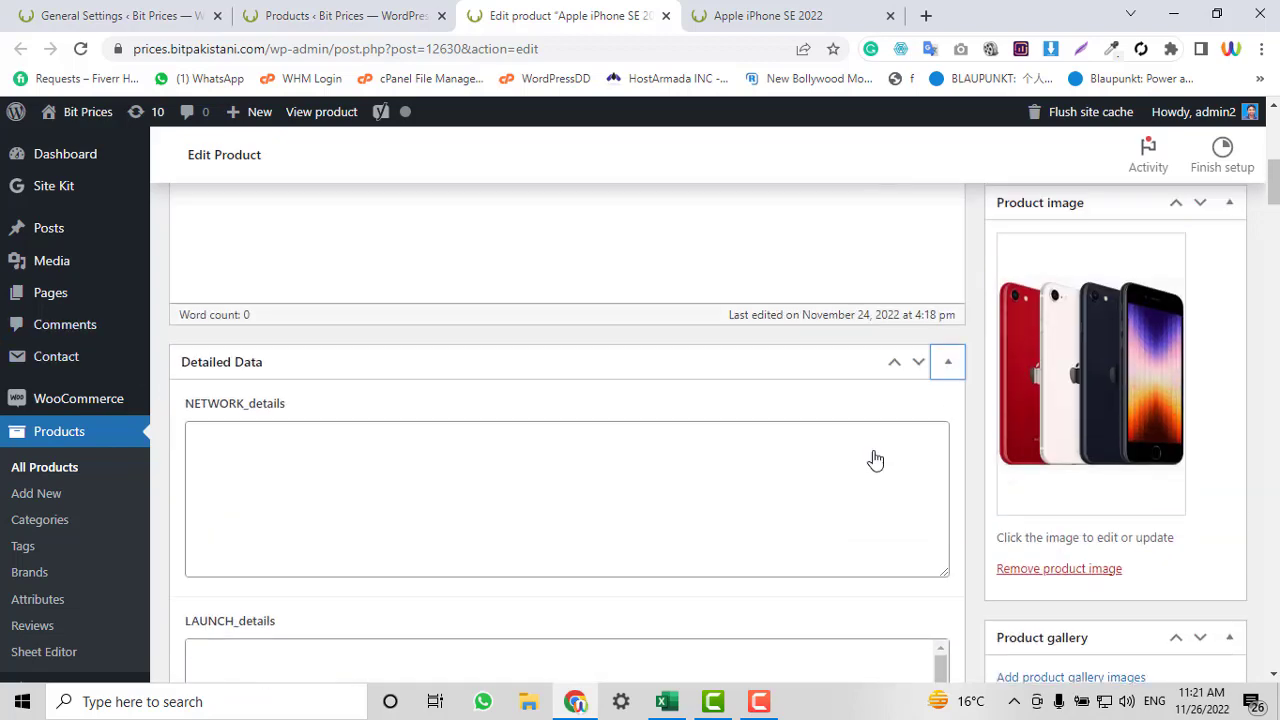
scroll(851, 440, "up", 3)
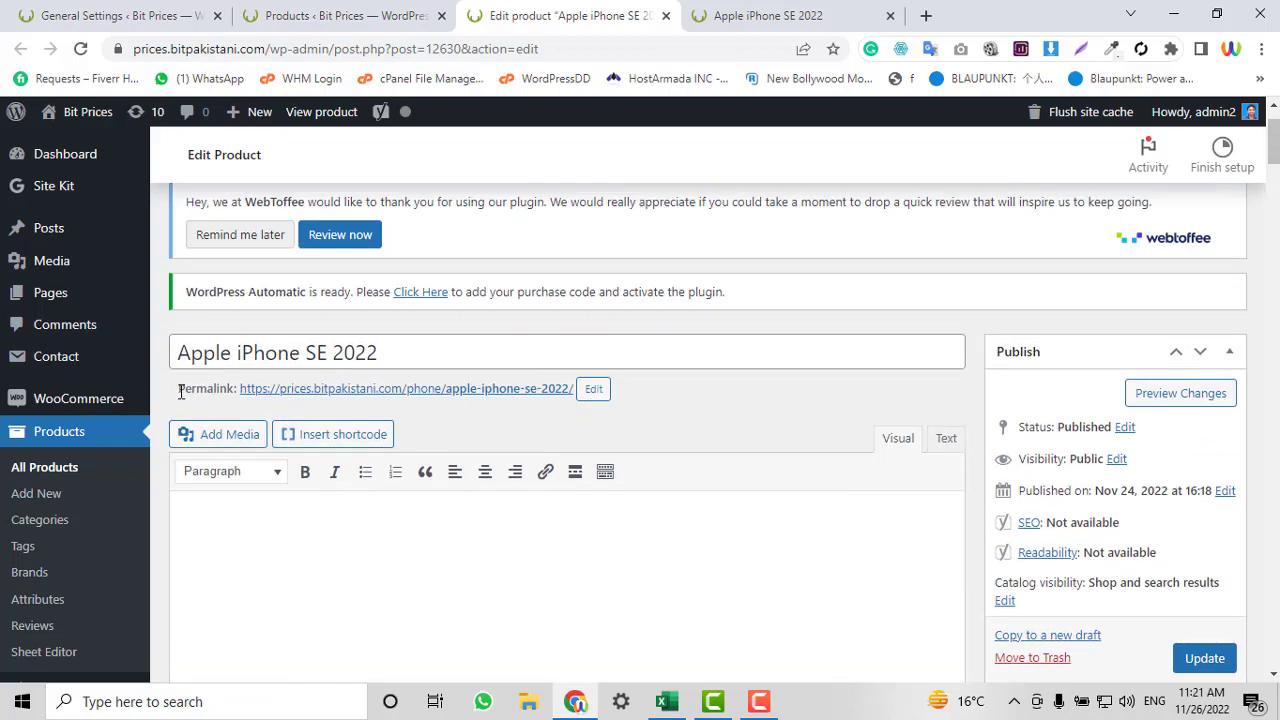
Switch to the Nokia workbook in Excel, maximize it and inspect the Launch, Body, Display and Memory detail cells in row 2
left_click(668, 701)
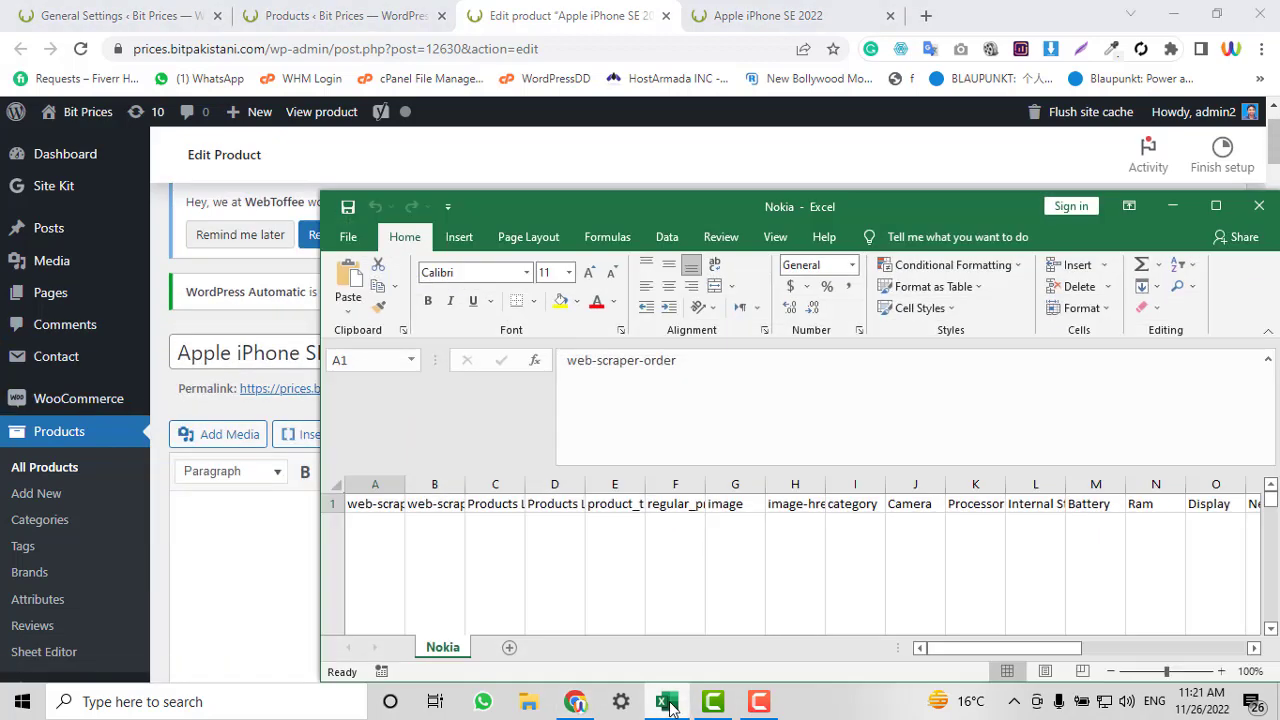
left_click(1216, 205)
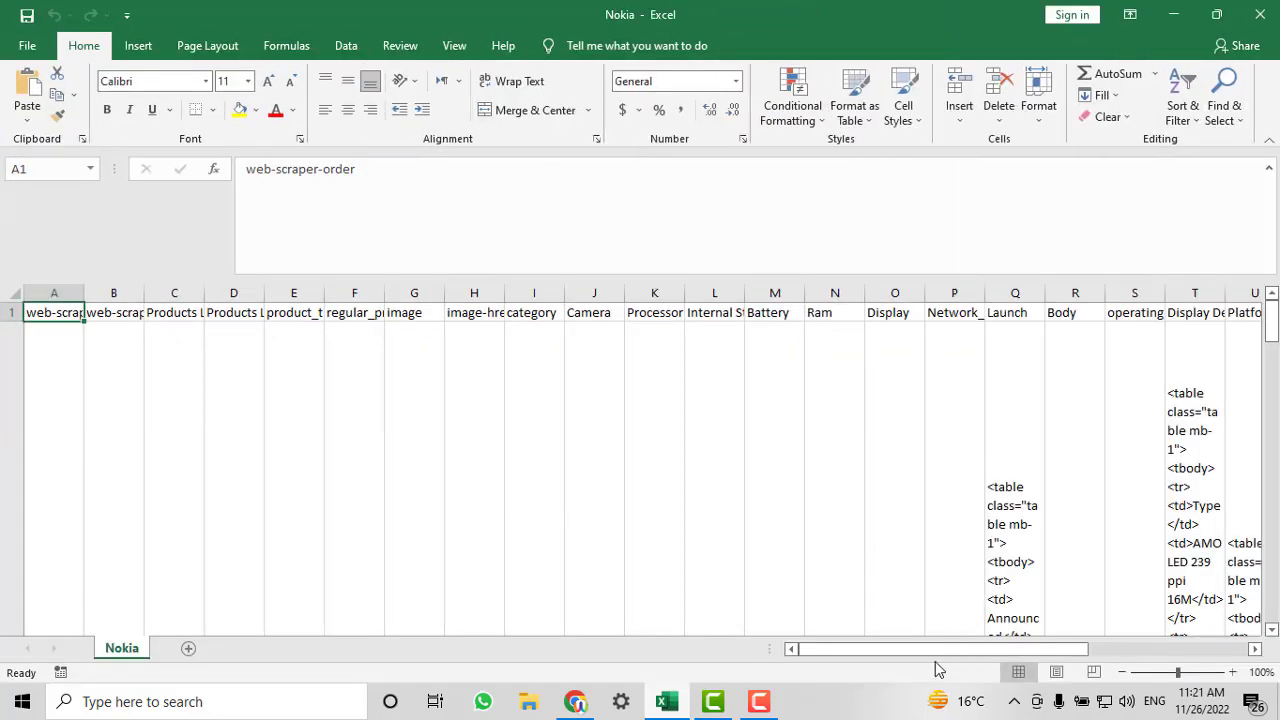
left_click_drag(940, 649, 985, 649)
left_click(836, 378)
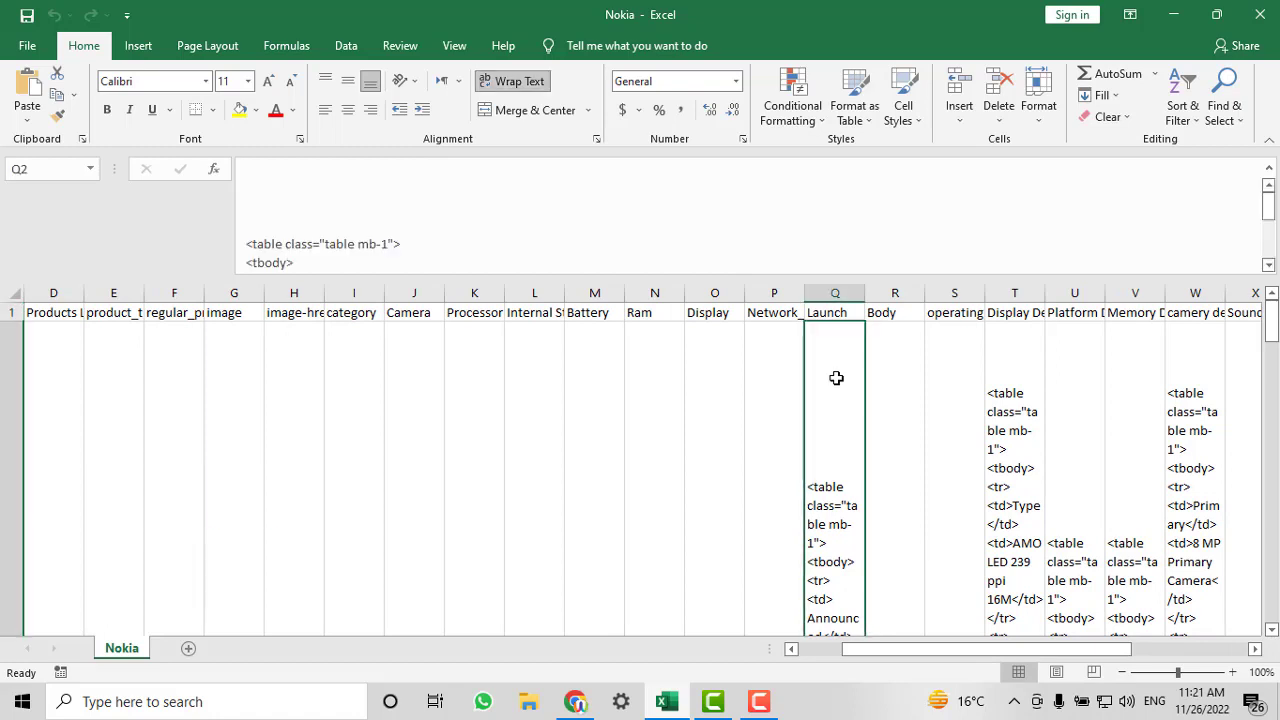
left_click(918, 371)
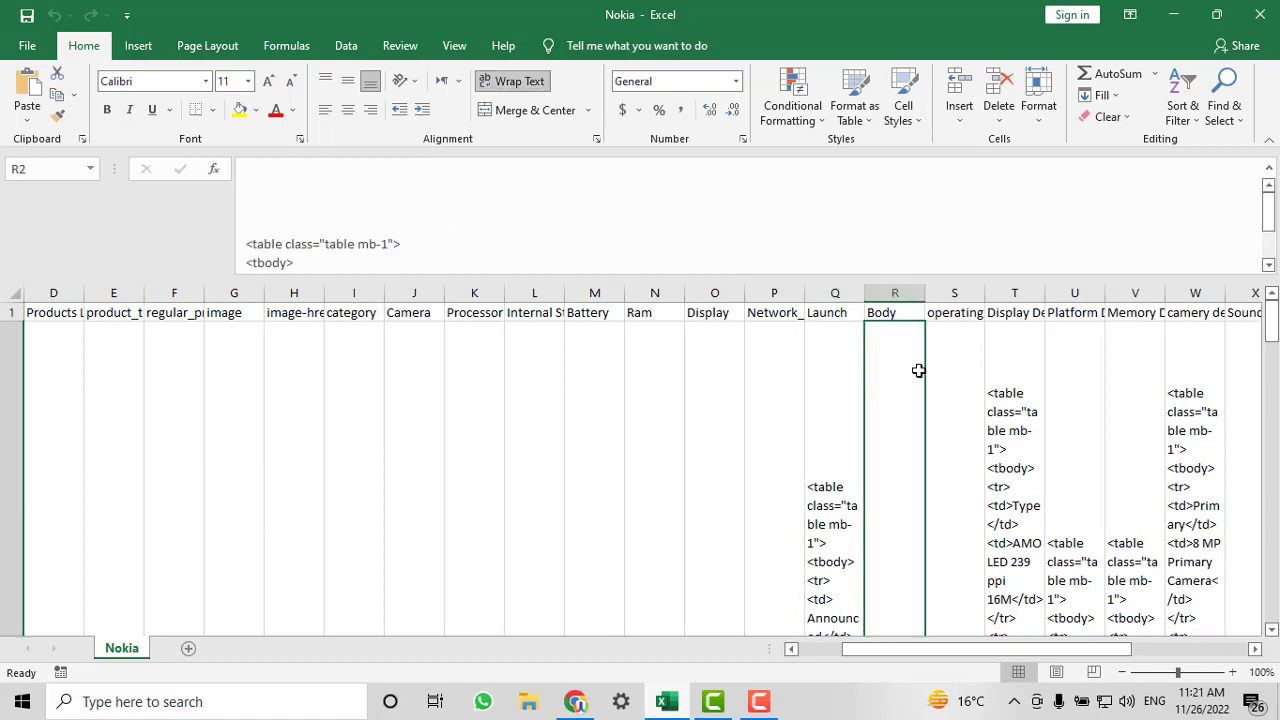
left_click(1012, 367)
left_click_drag(1008, 645, 1172, 645)
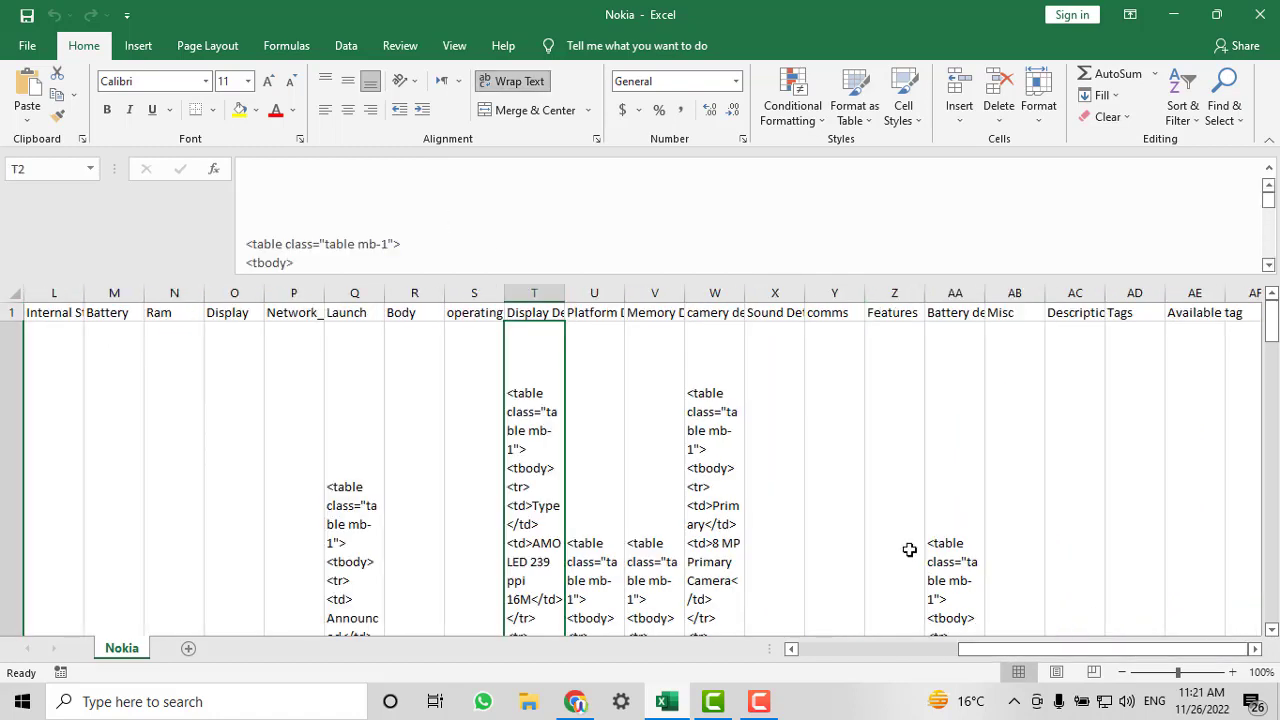
left_click(648, 413)
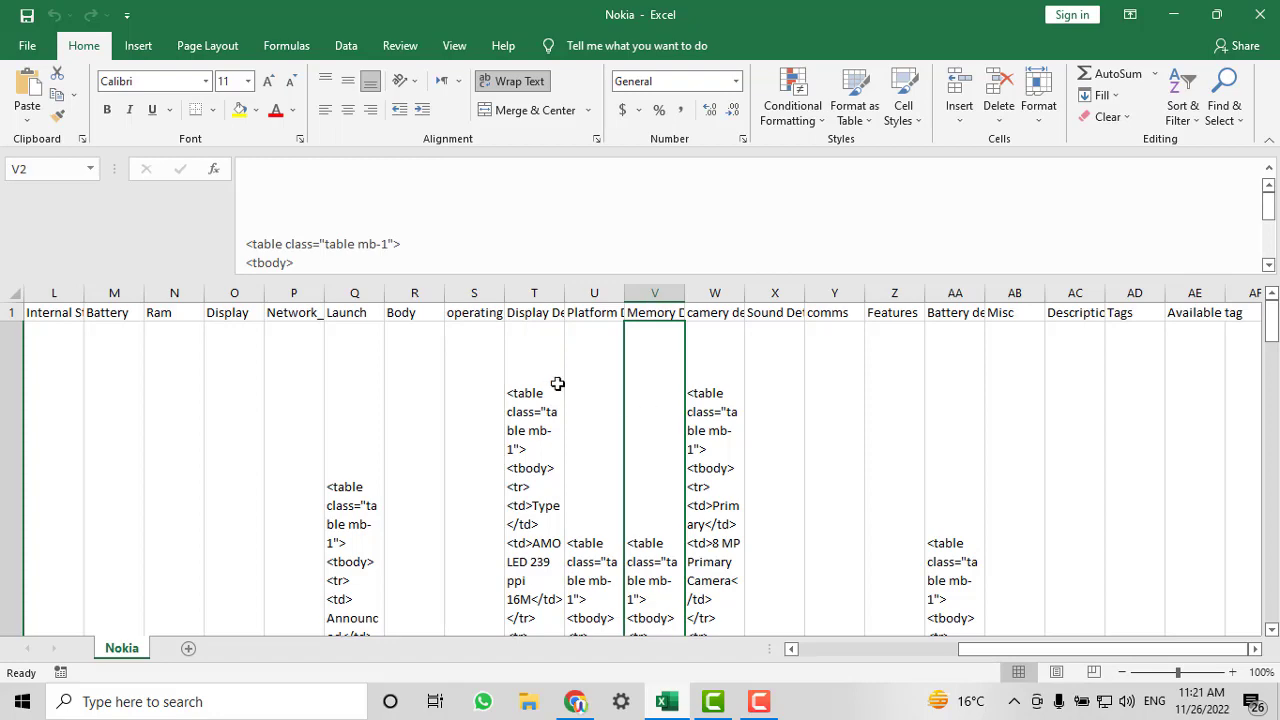
Inspect the camera details cell in row 2, switch to Chrome and view the specifications on the Apple iPhone SE 2022 page
left_click(692, 406)
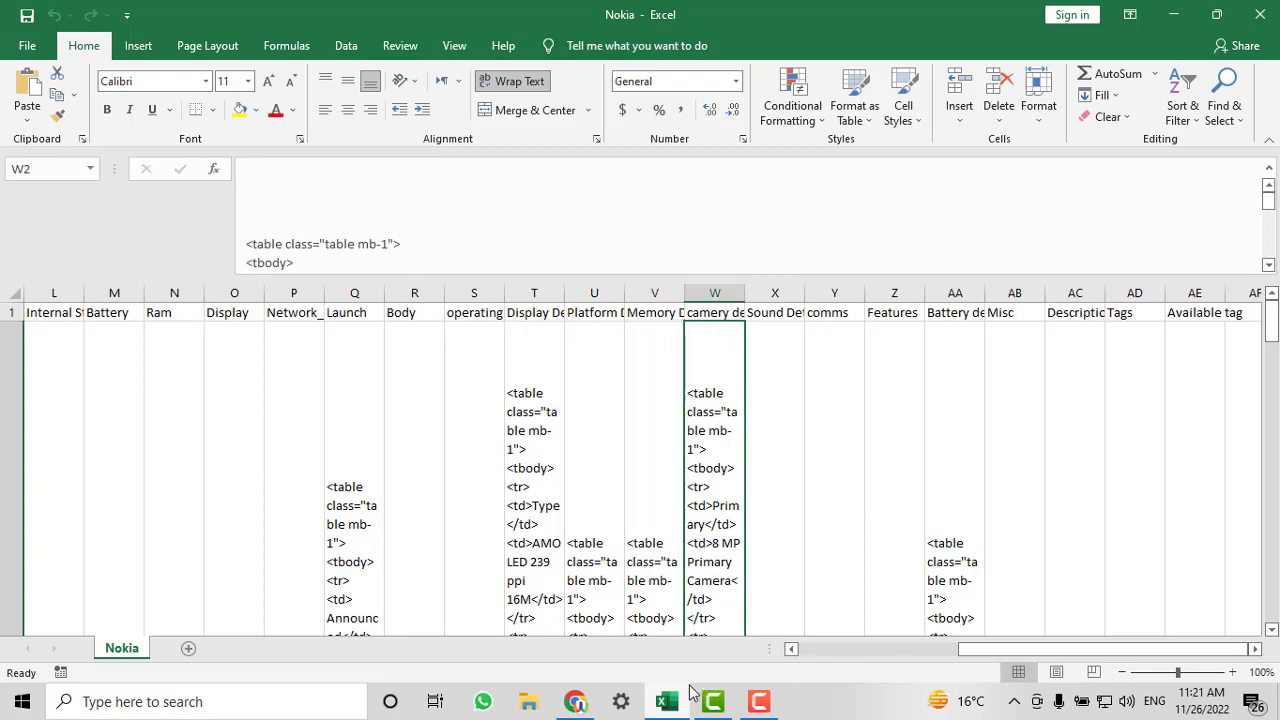
left_click(575, 701)
scroll(634, 509, "down", 5)
scroll(634, 511, "down", 1)
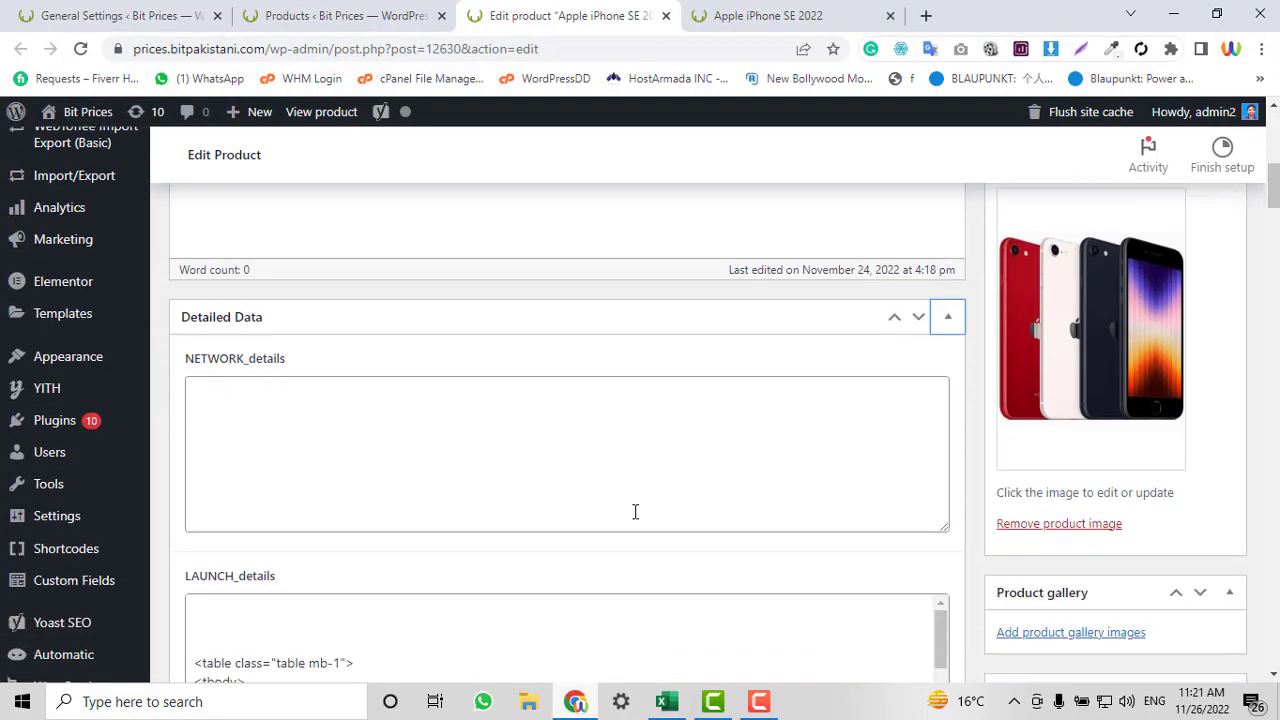
left_click(755, 15)
scroll(700, 443, "up", 10)
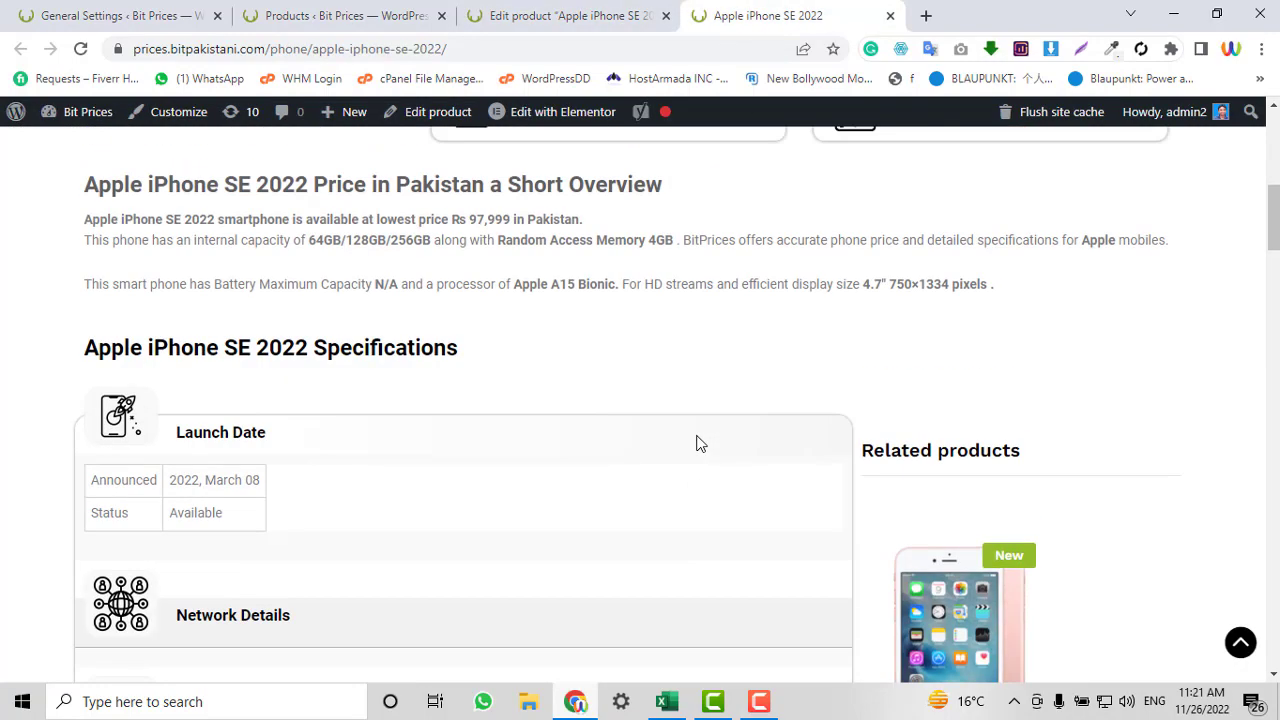
Return to the Apple iPhone SE 2022 product editor and review its network, launch, body and display detail fields
left_click(624, 5)
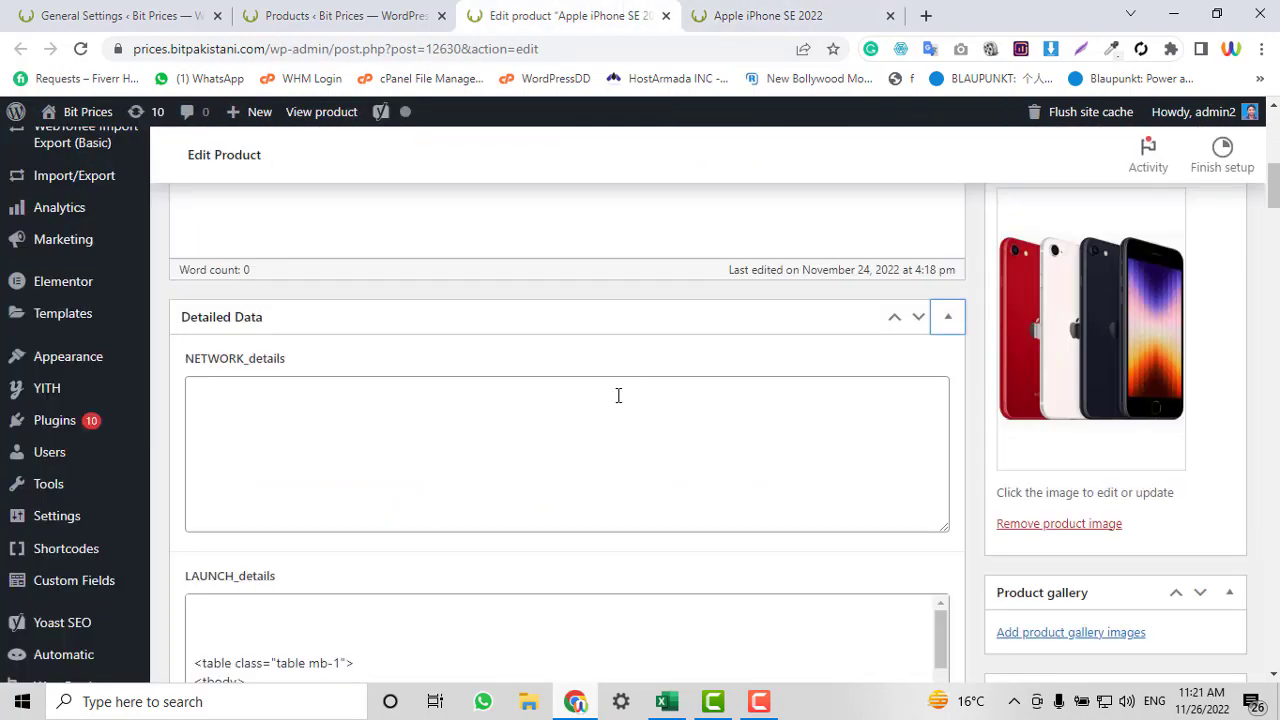
scroll(618, 395, "down", 5)
scroll(1236, 360, "up", 2)
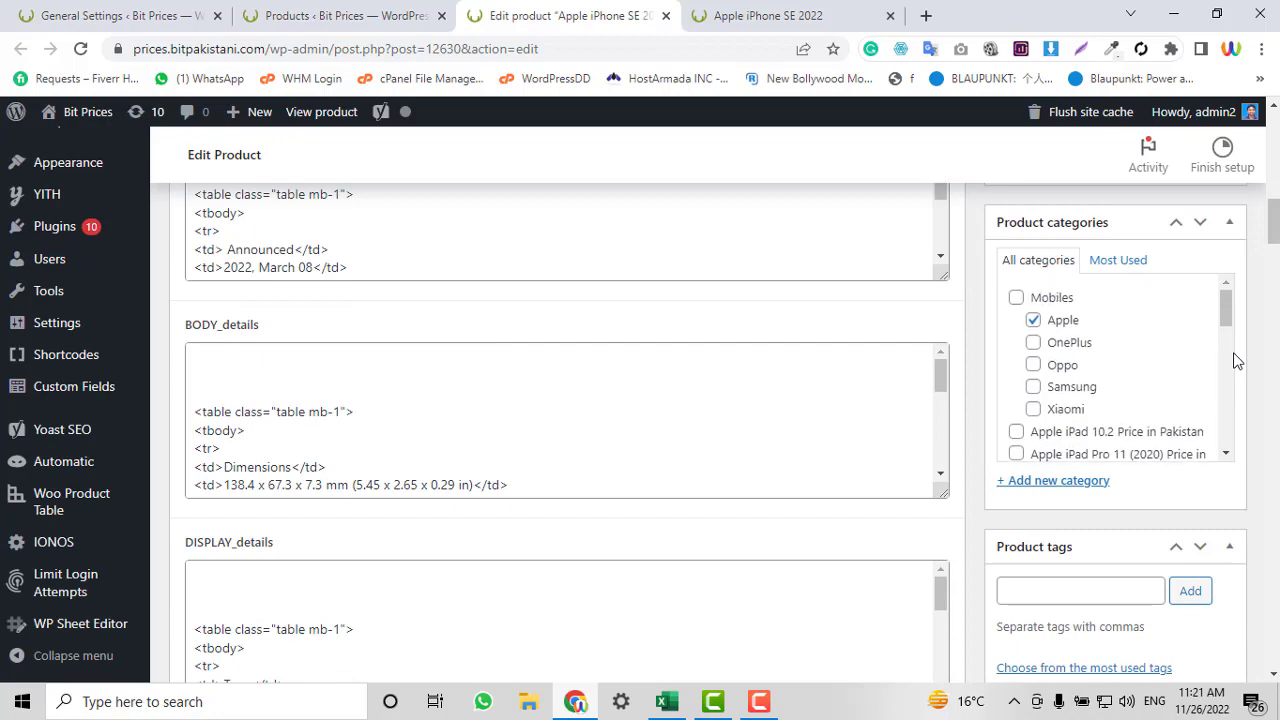
scroll(423, 403, "up", 4)
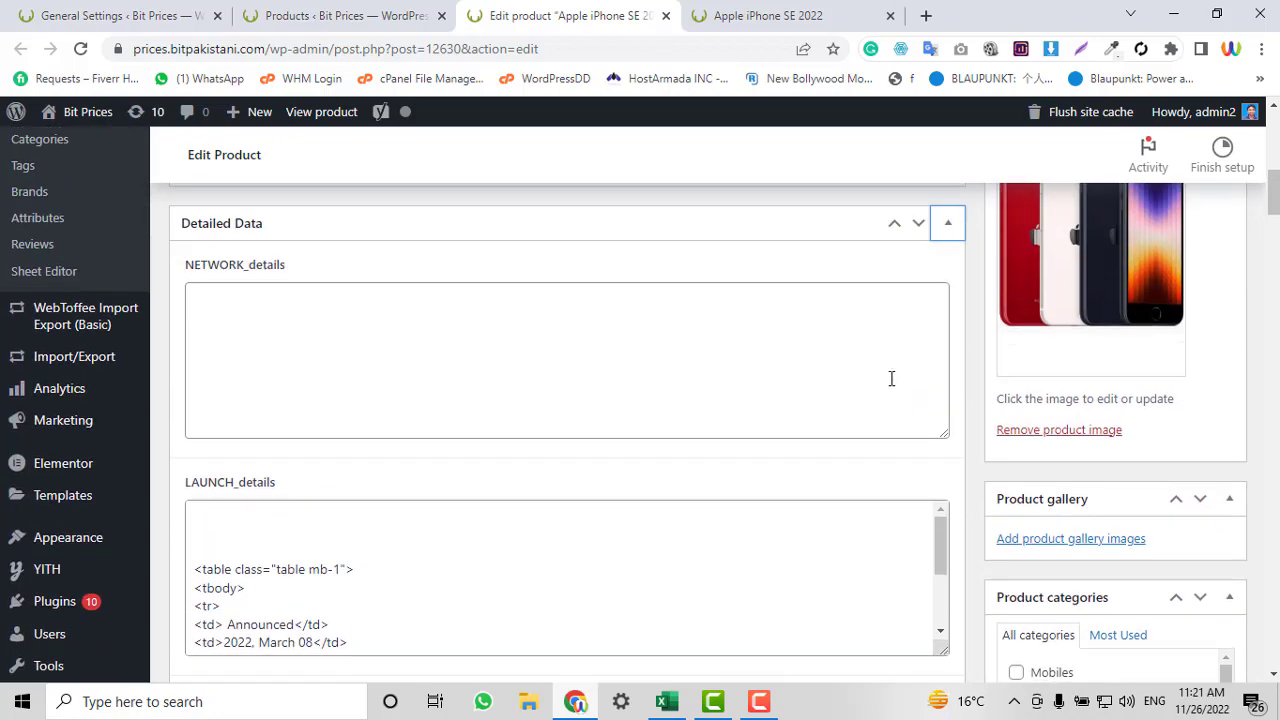
scroll(899, 396, "down", 2)
scroll(899, 396, "up", 5)
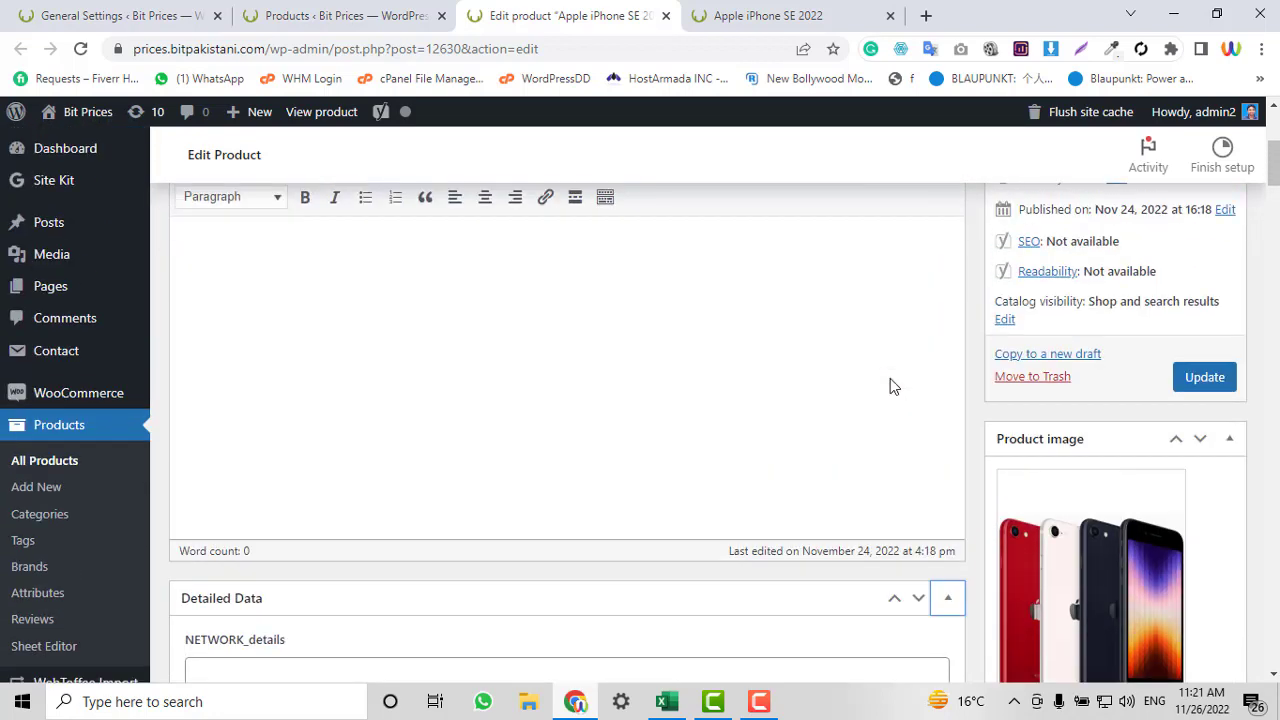
scroll(890, 378, "down", 3)
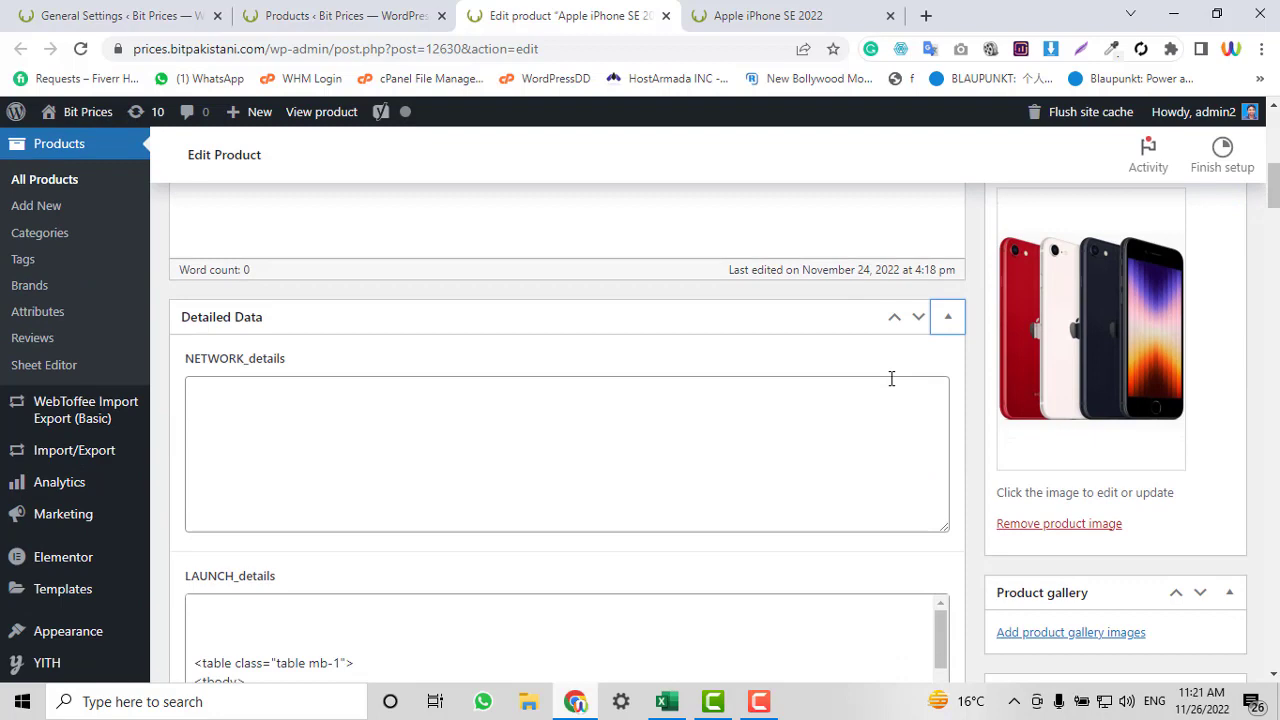
scroll(891, 378, "down", 2)
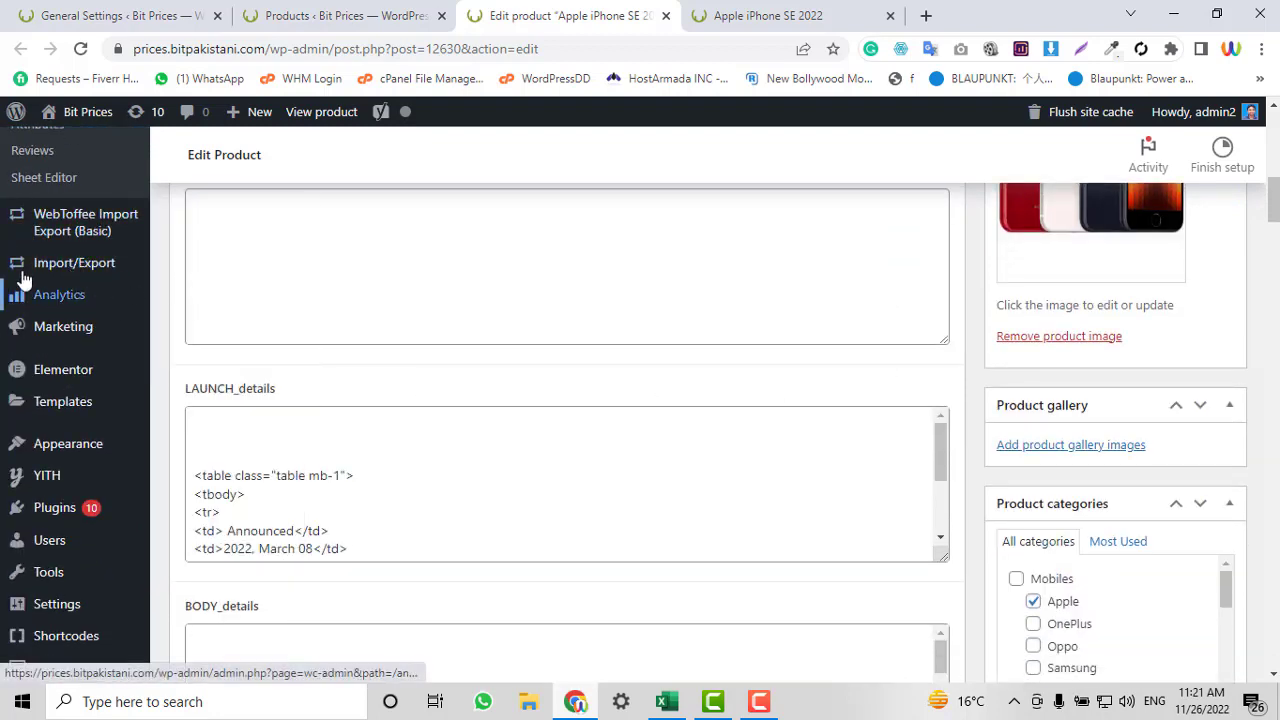
Start an import with the Import/Export plugin, choose Product as the post type and proceed to the import method
mouse_move(52, 270)
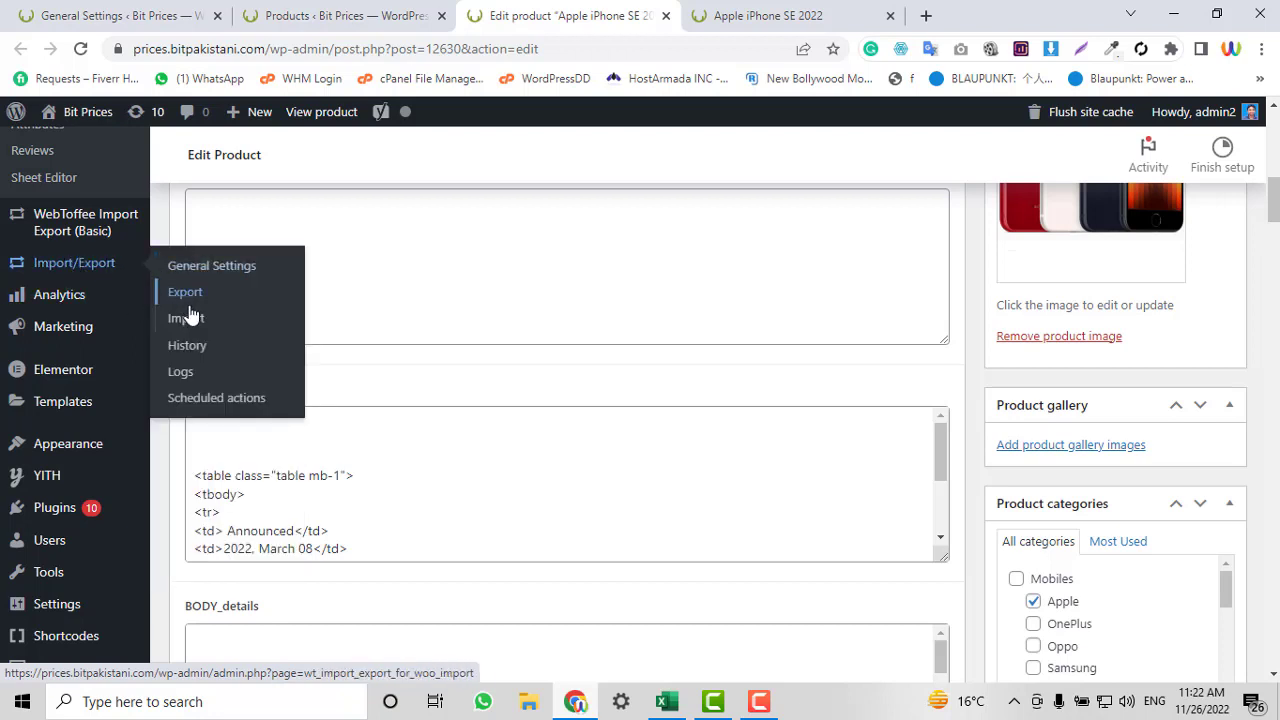
left_click(184, 296)
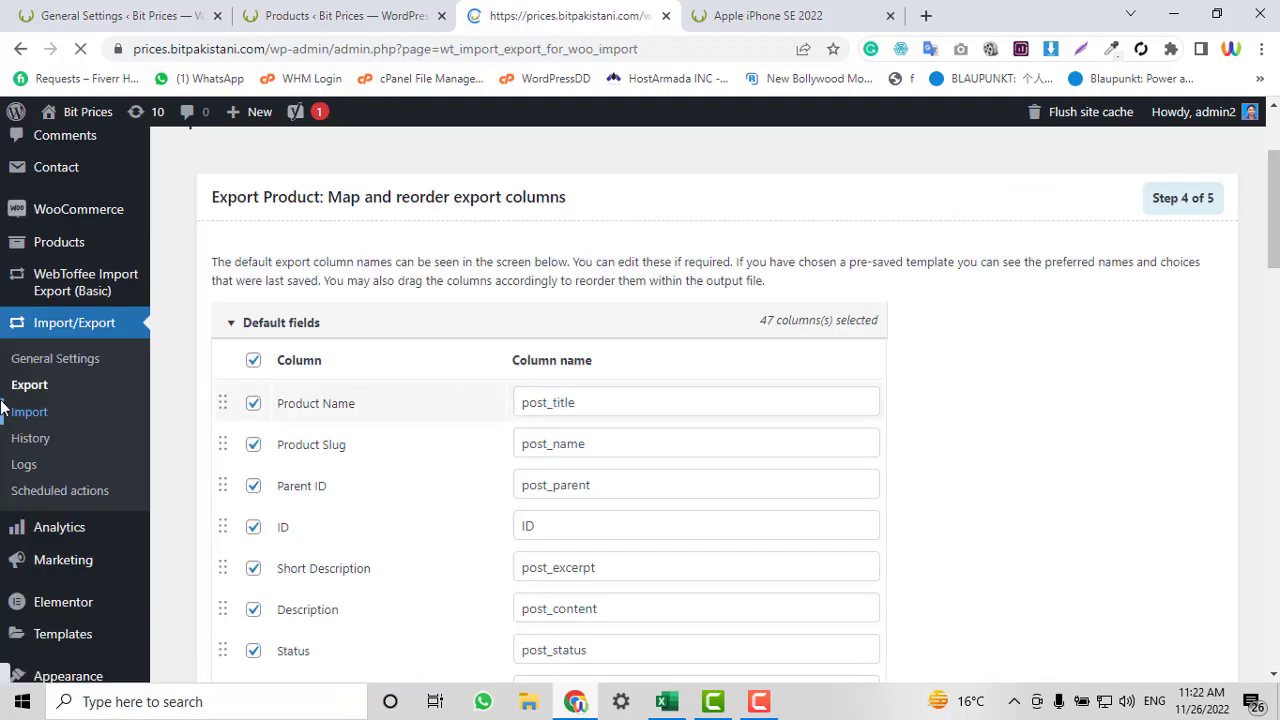
scroll(520, 415, "down", 3)
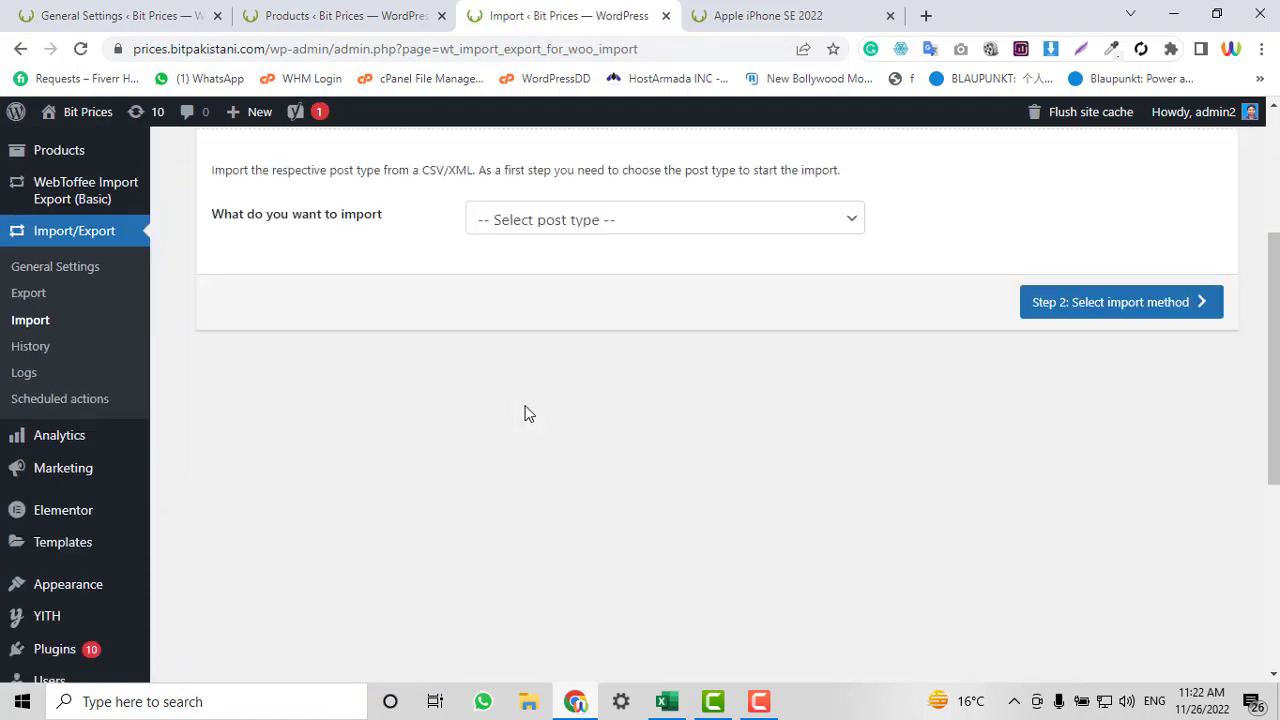
left_click(619, 233)
left_click(577, 265)
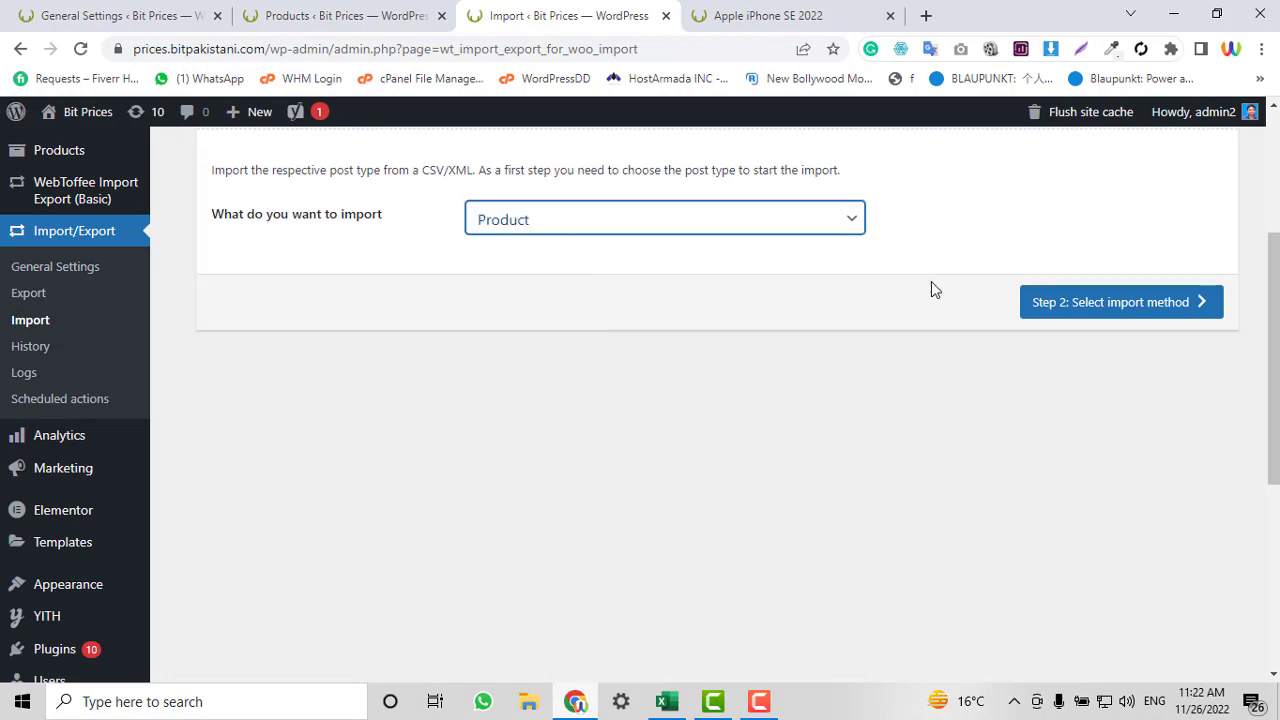
left_click(1088, 313)
Choose Local as the source to import the product file from
scroll(623, 243, "down", 4)
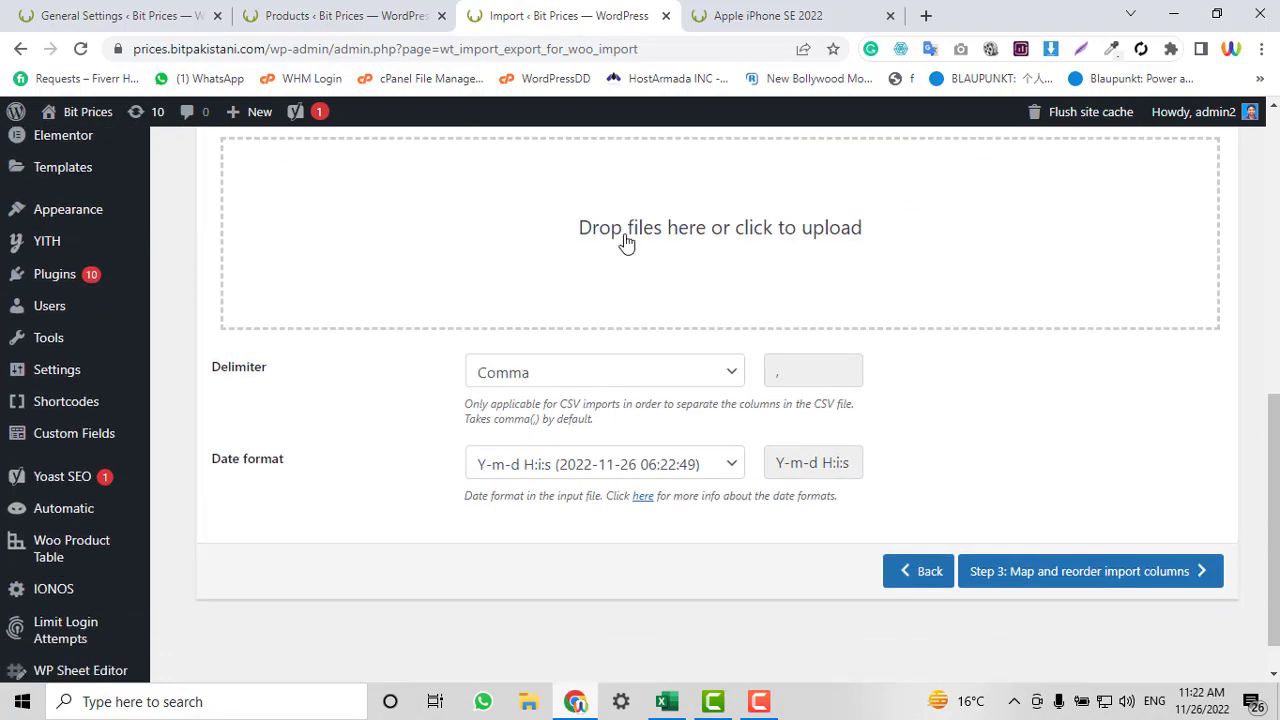
scroll(551, 317, "up", 2)
left_click(558, 288)
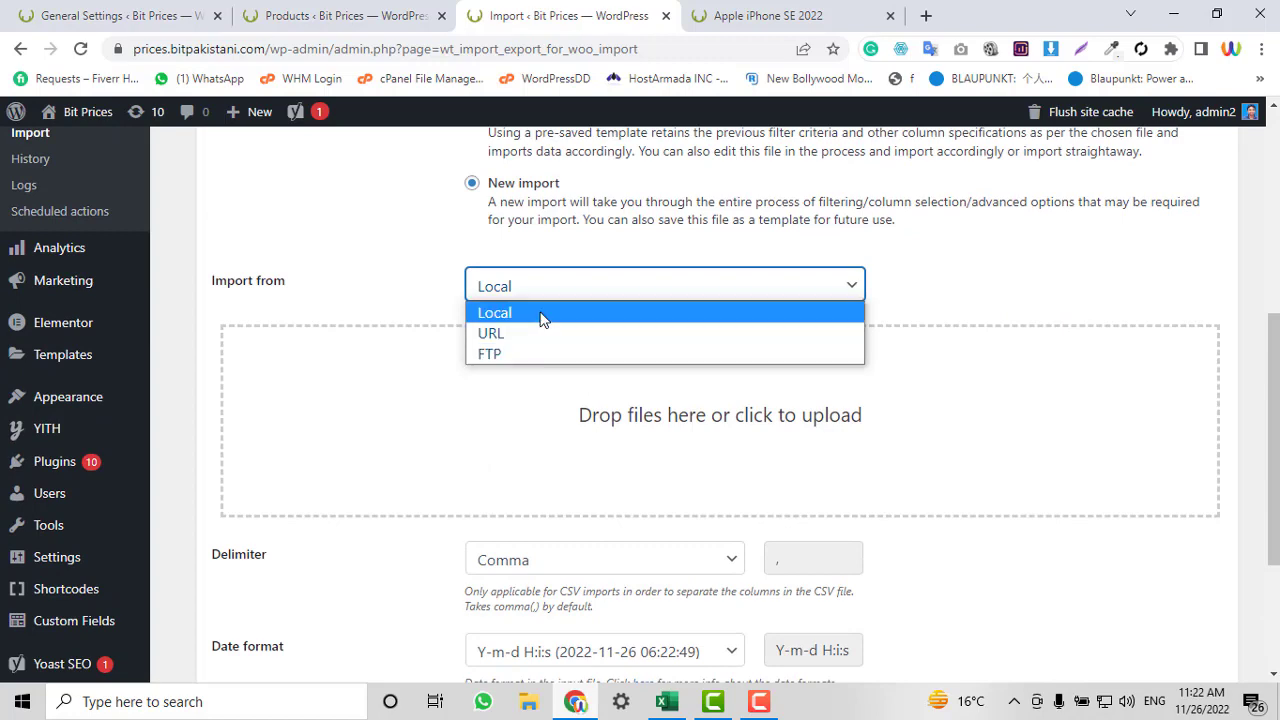
left_click(540, 314)
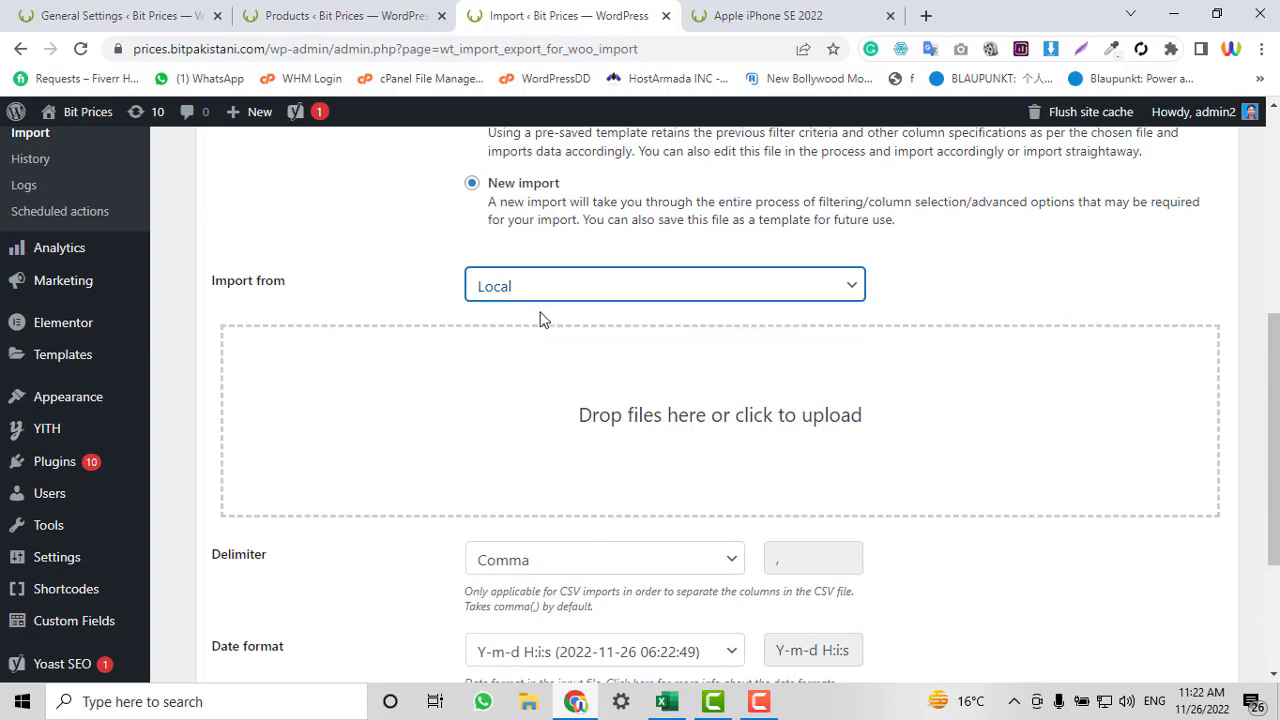
Upload the Nokia CSV file from the BitPrice folder and proceed to mapping the import columns
left_click(612, 405)
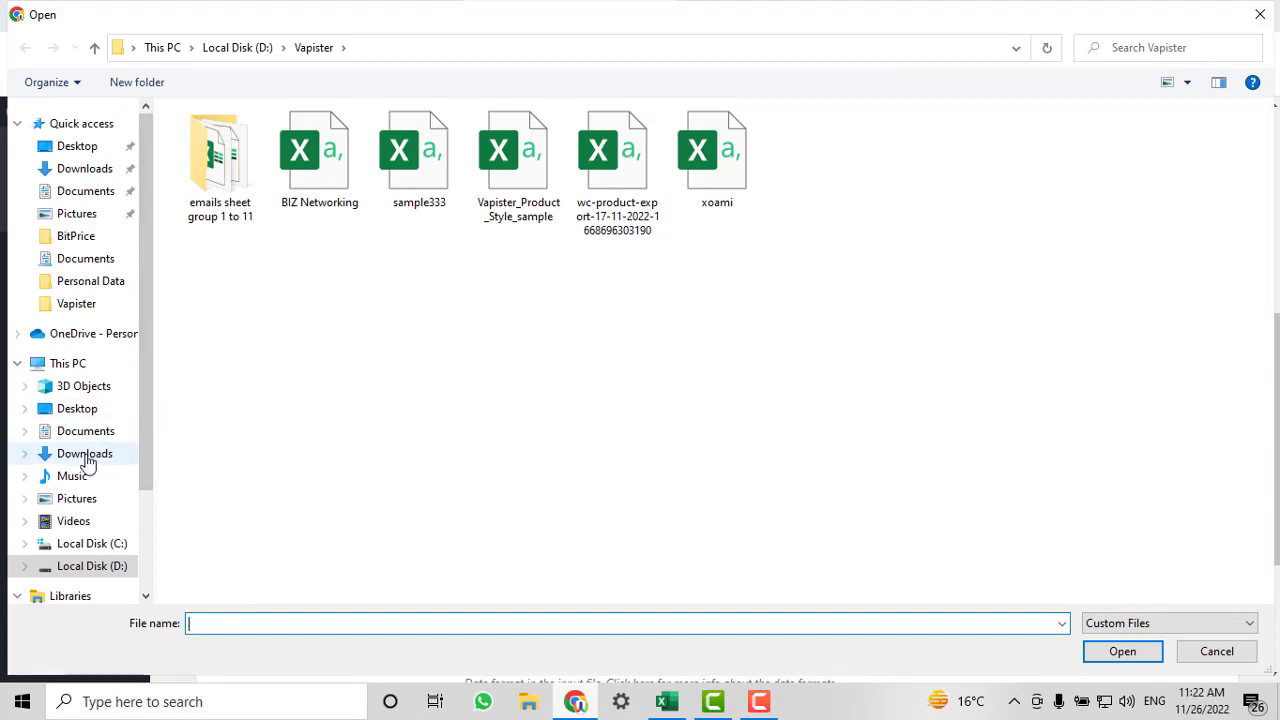
left_click(87, 240)
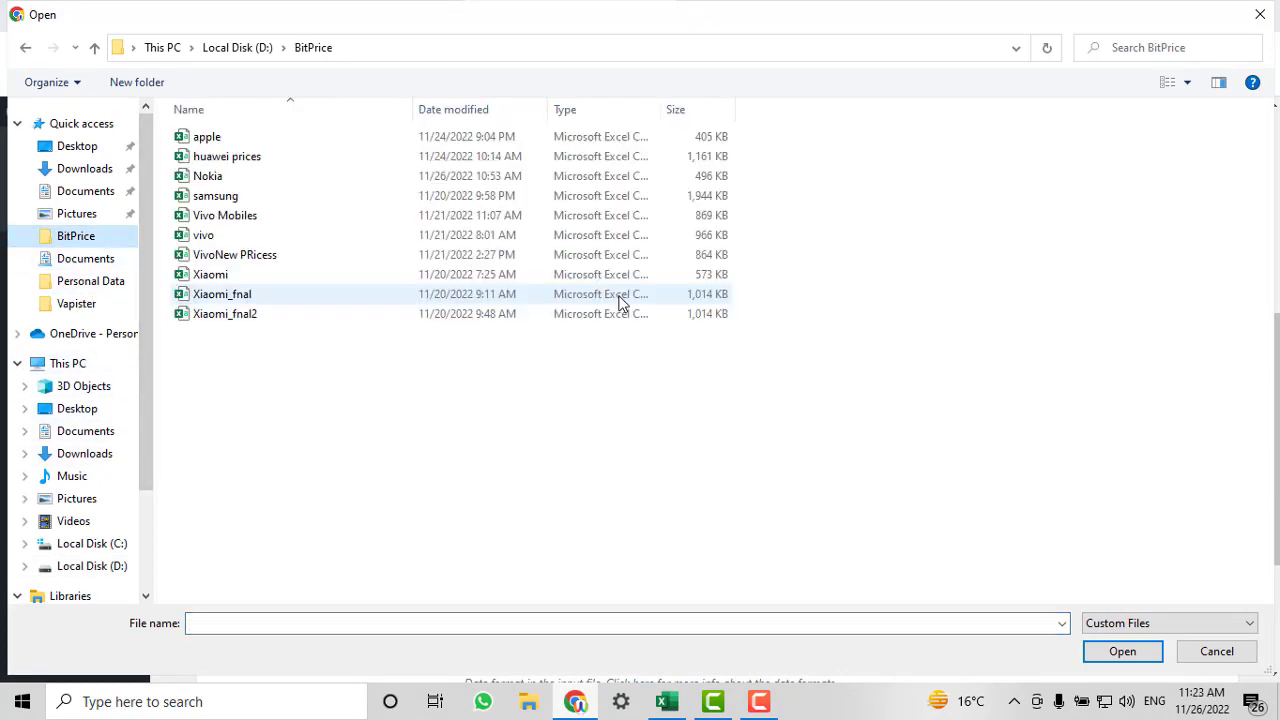
left_click(211, 178)
left_click(1122, 651)
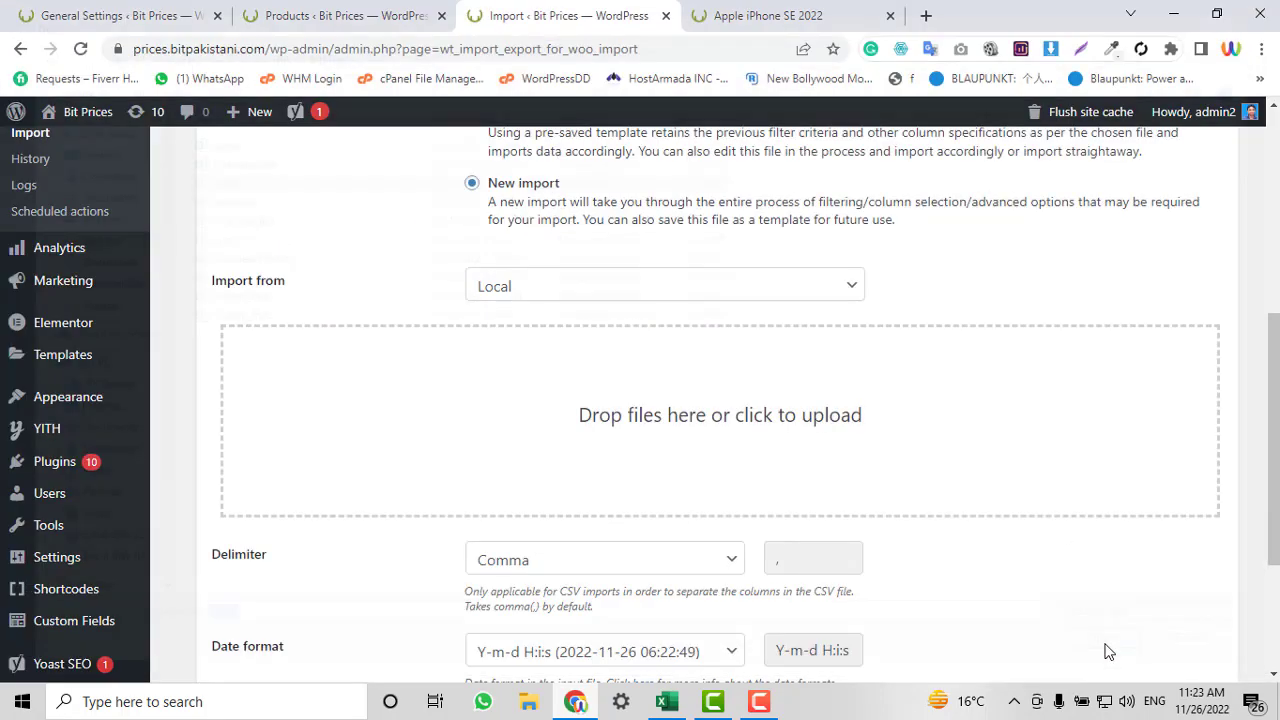
scroll(786, 500, "down", 2)
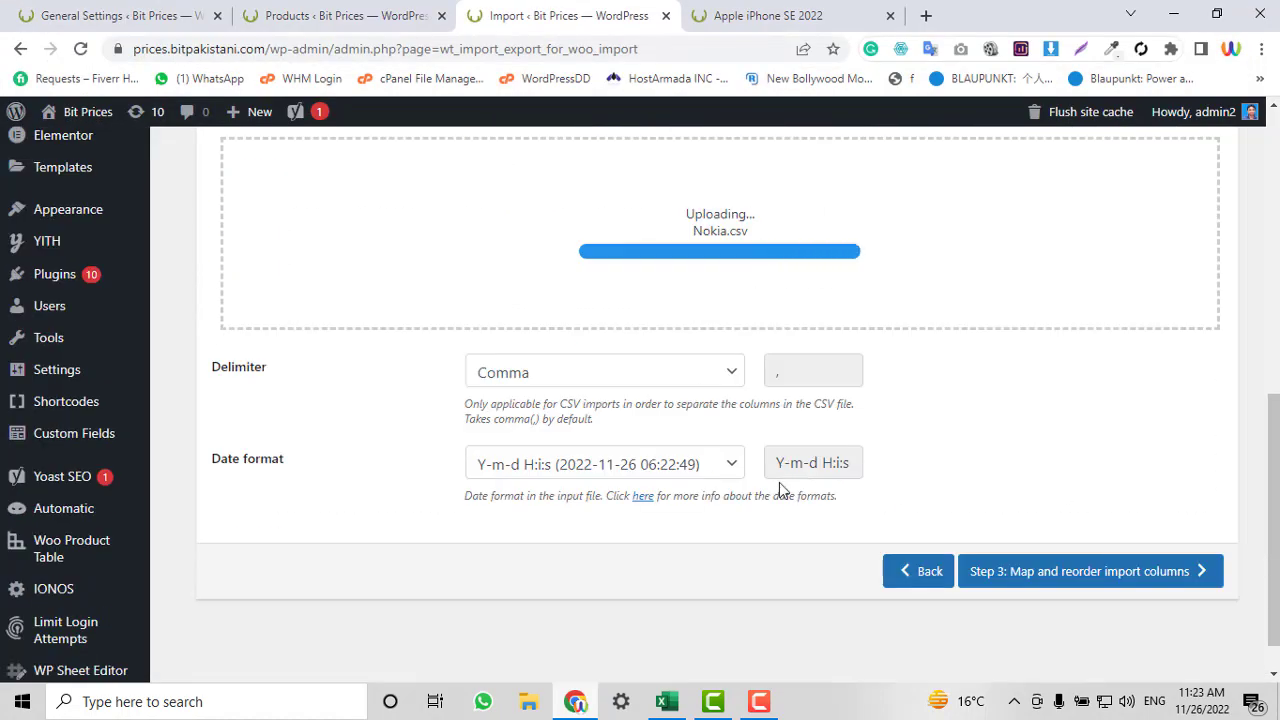
scroll(1023, 411, "up", 1)
scroll(1100, 400, "down", 2)
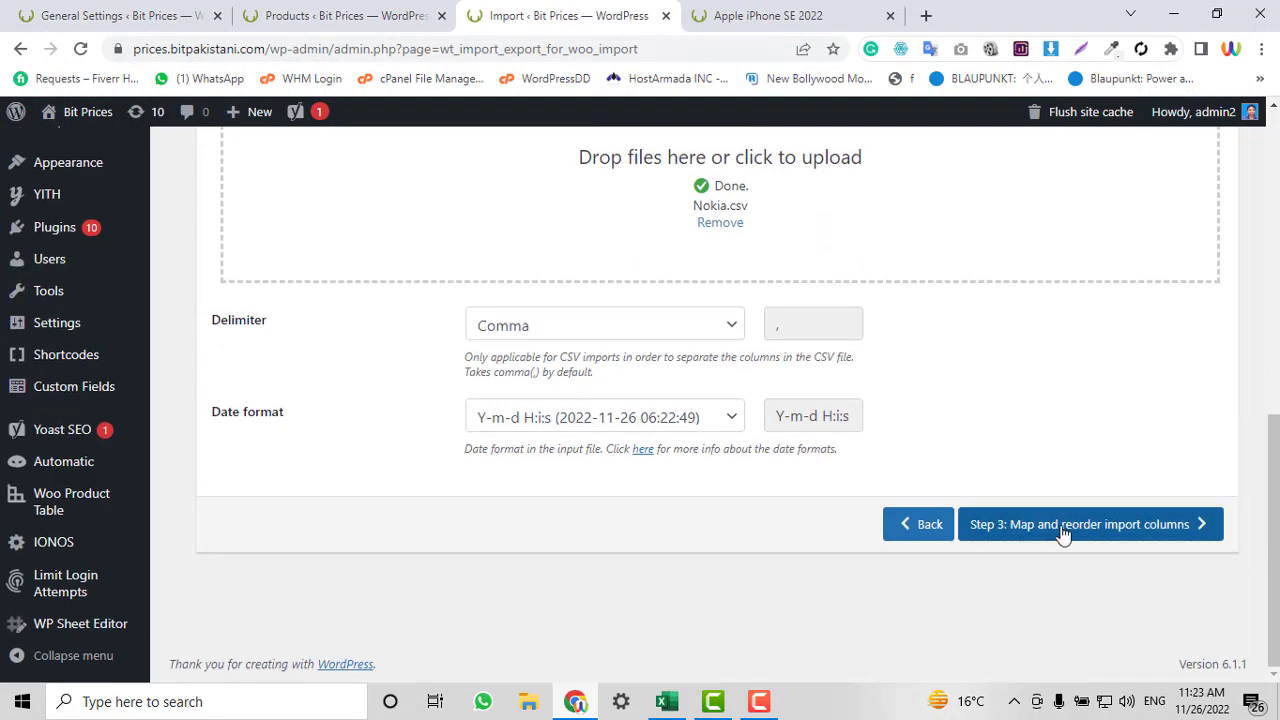
left_click(1000, 530)
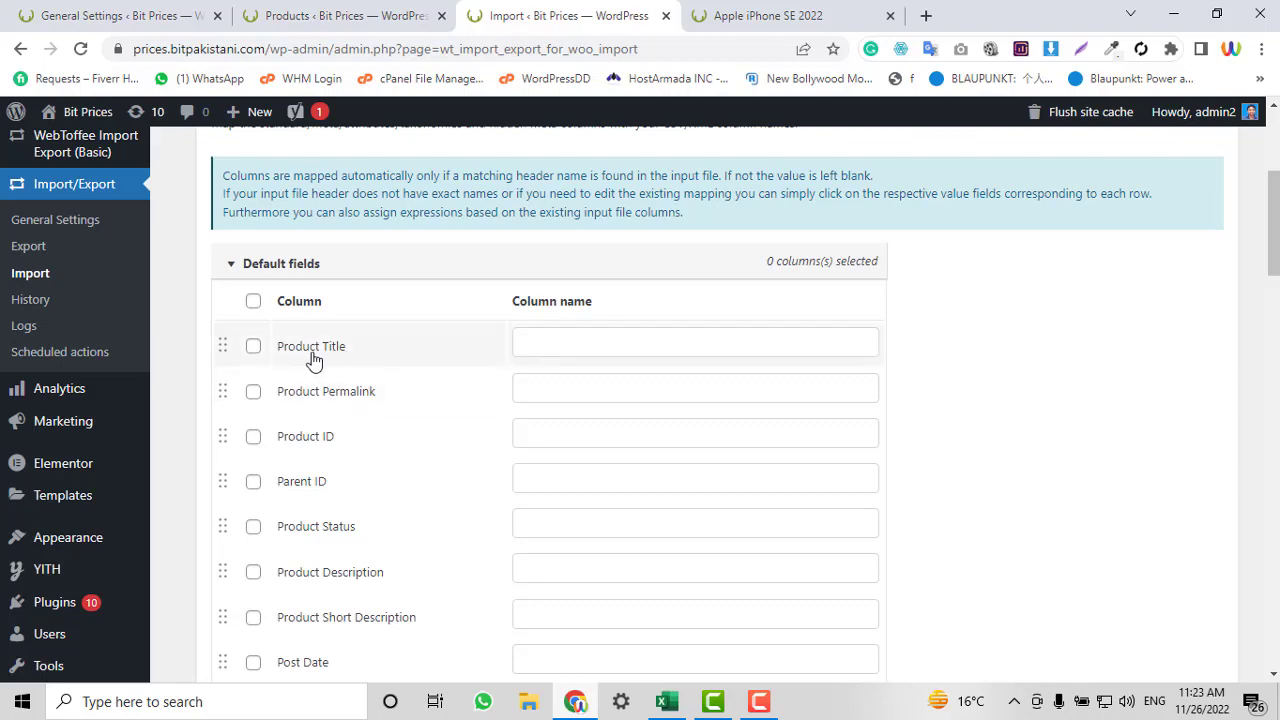
Search the input file columns for "pr" and select product_title as the expression for the Product Title field
left_click(553, 345)
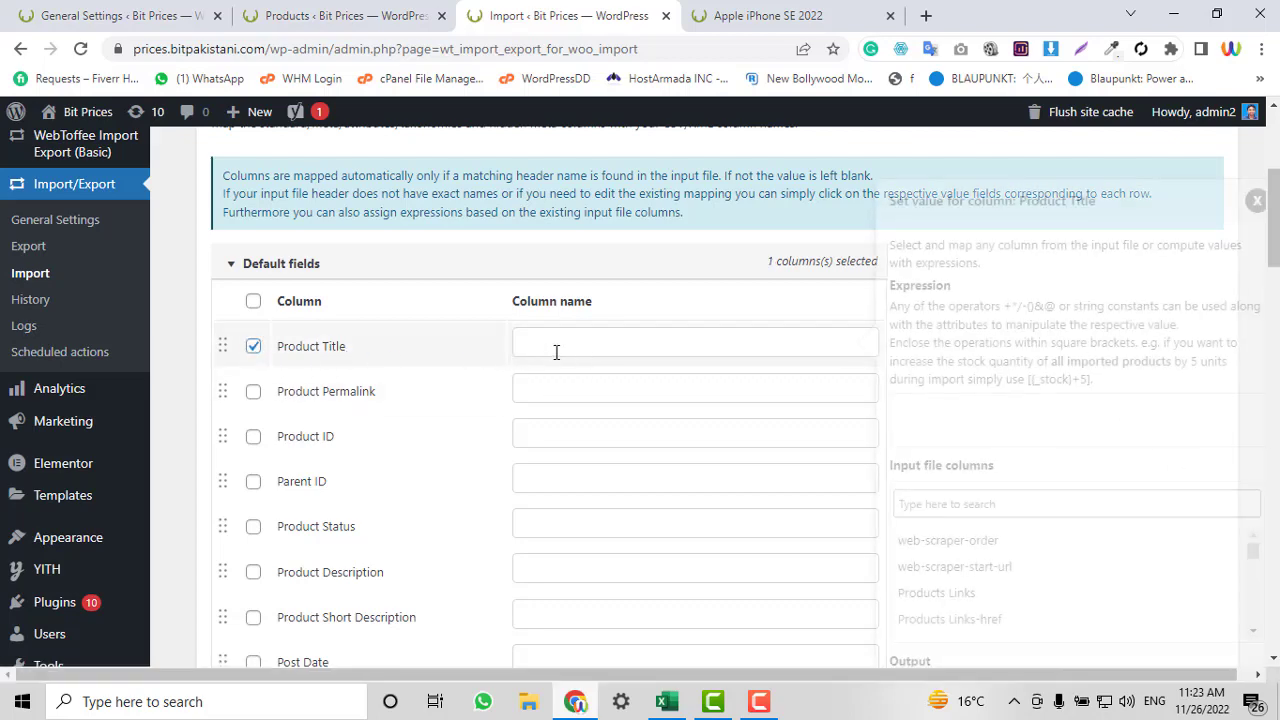
scroll(394, 288, "up", 1)
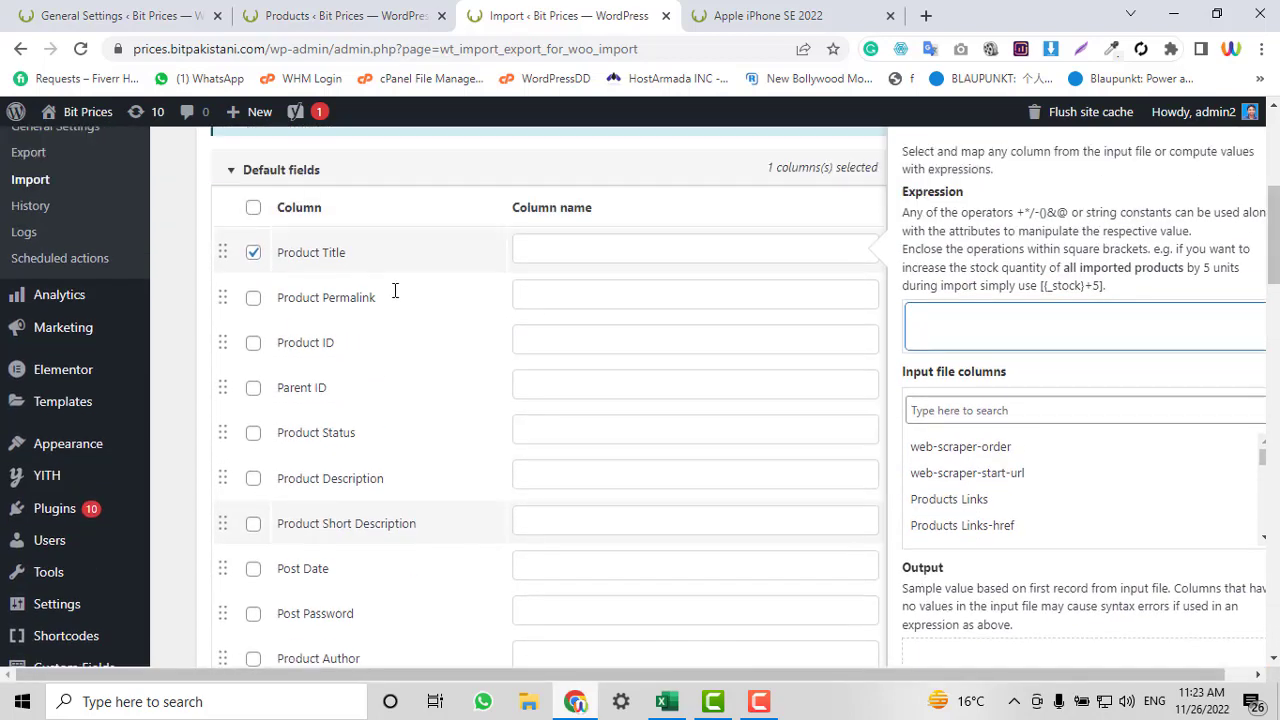
left_click(996, 412)
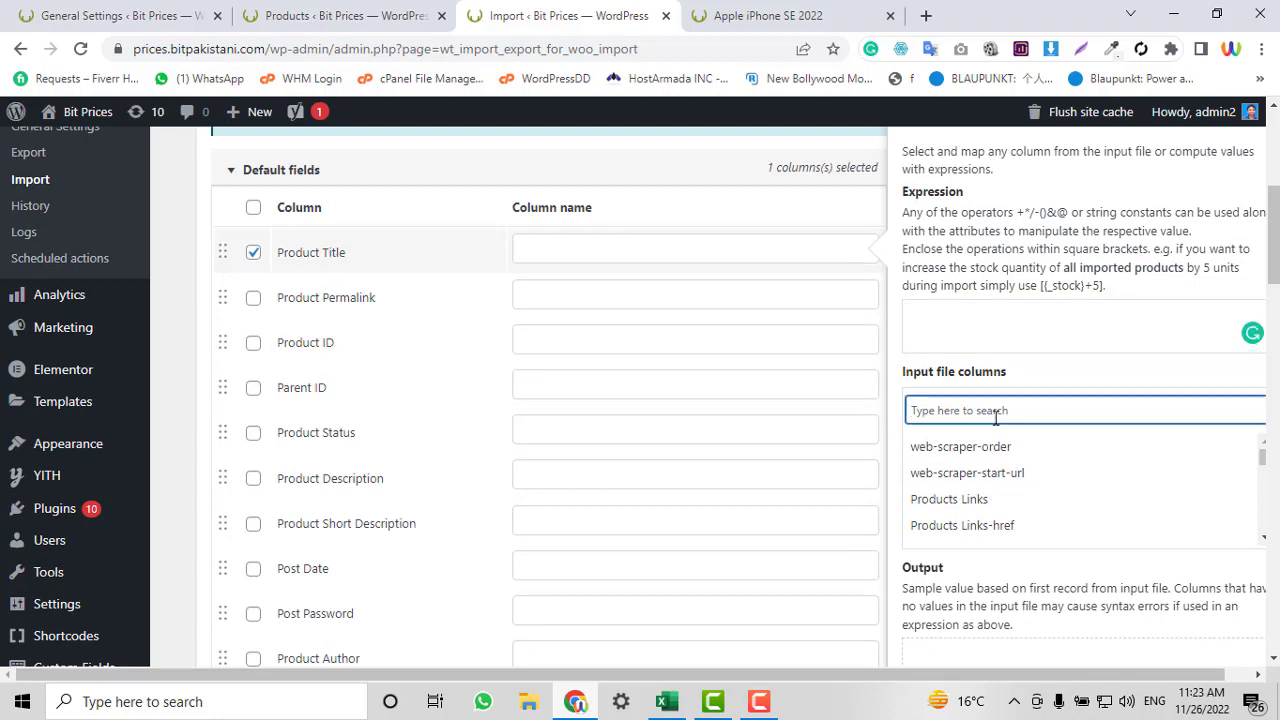
type("pr")
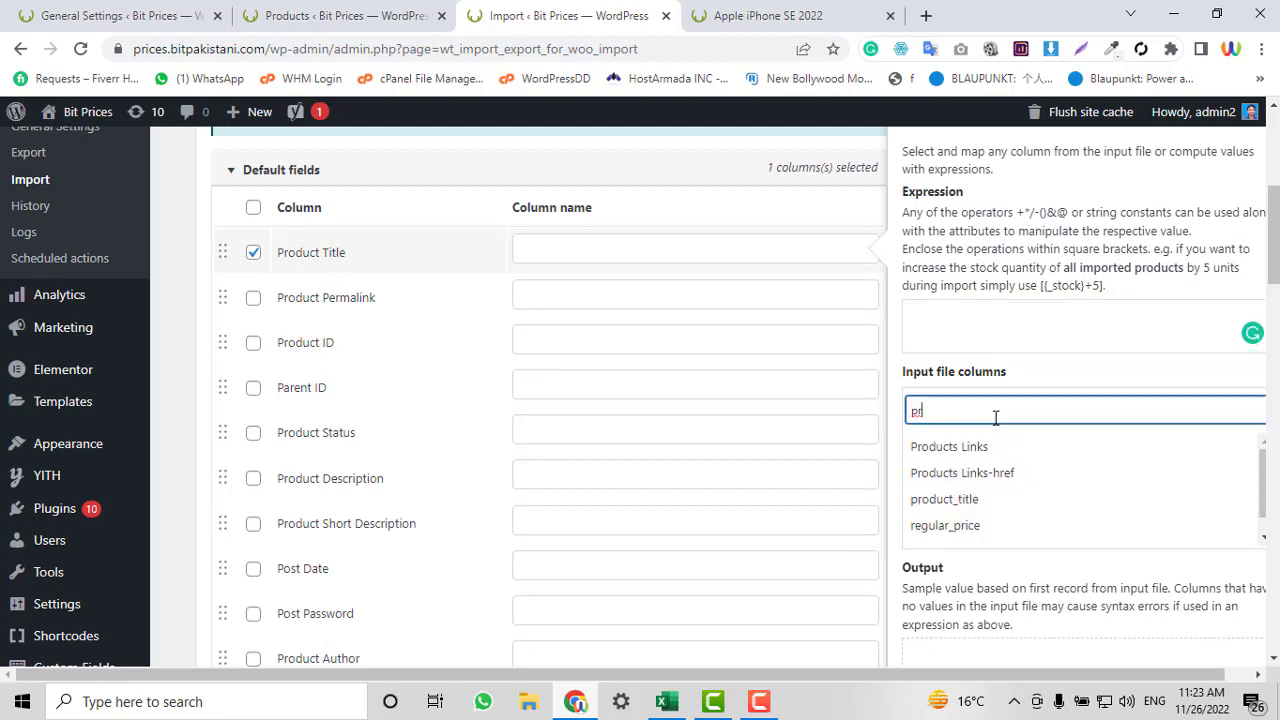
left_click(944, 499)
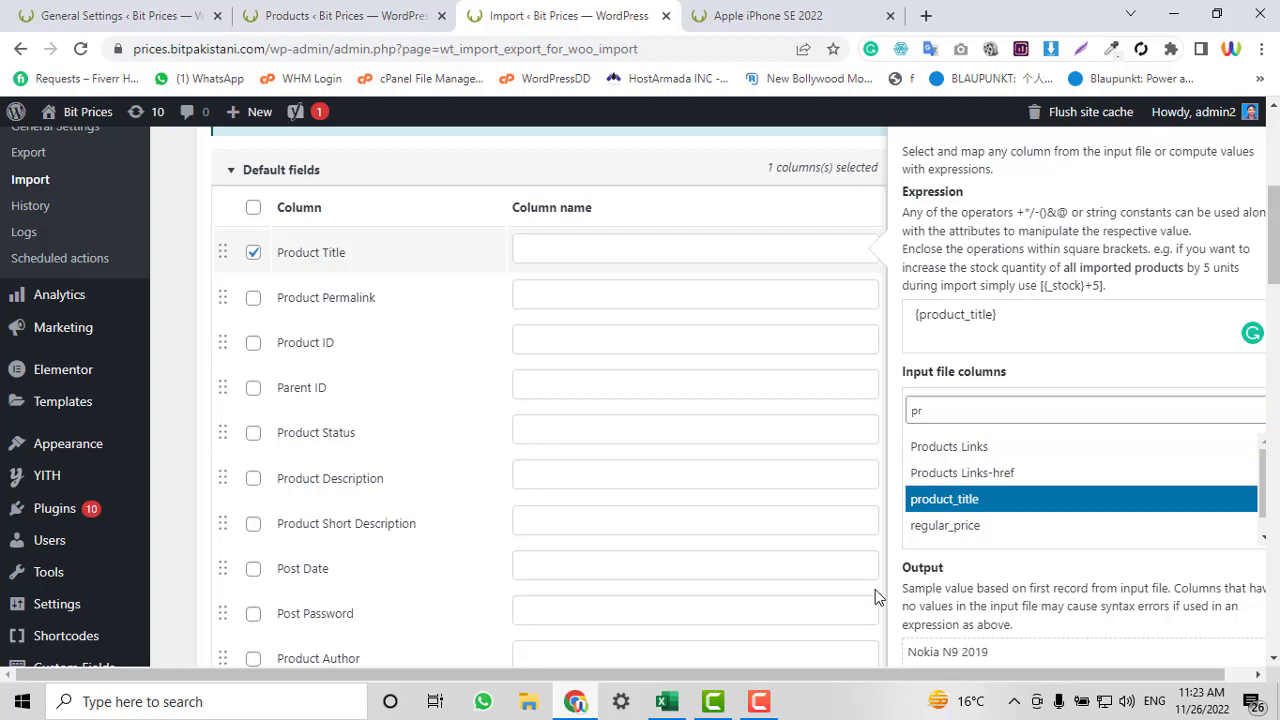
Switch to the Nokia workbook in Excel and inspect the header names and the first product_title value
left_click(676, 705)
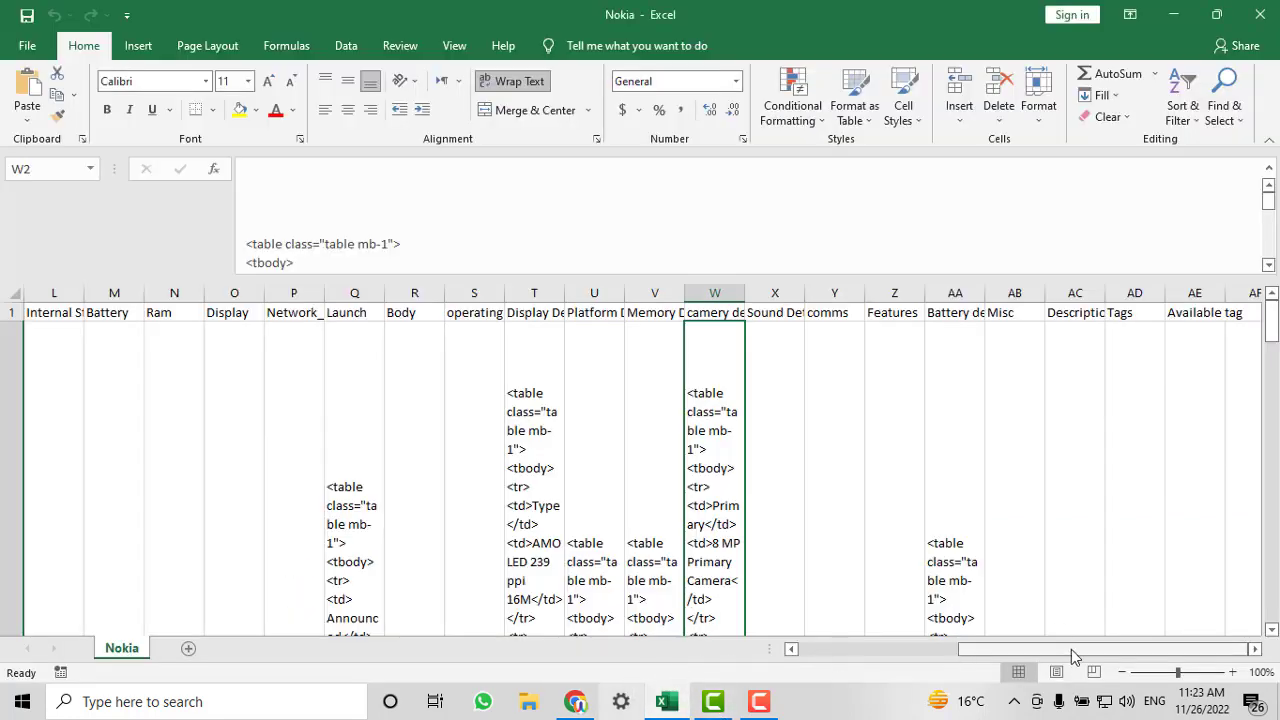
left_click_drag(1071, 649, 771, 651)
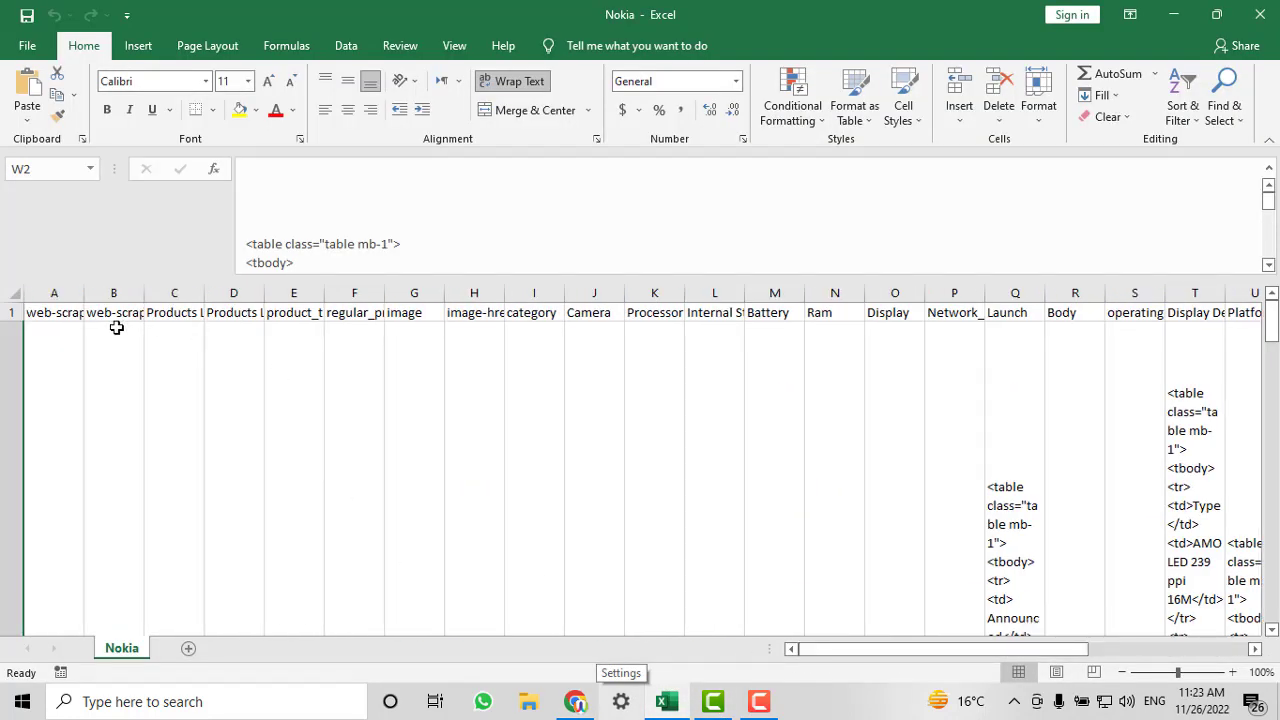
left_click(245, 336)
left_click(249, 314)
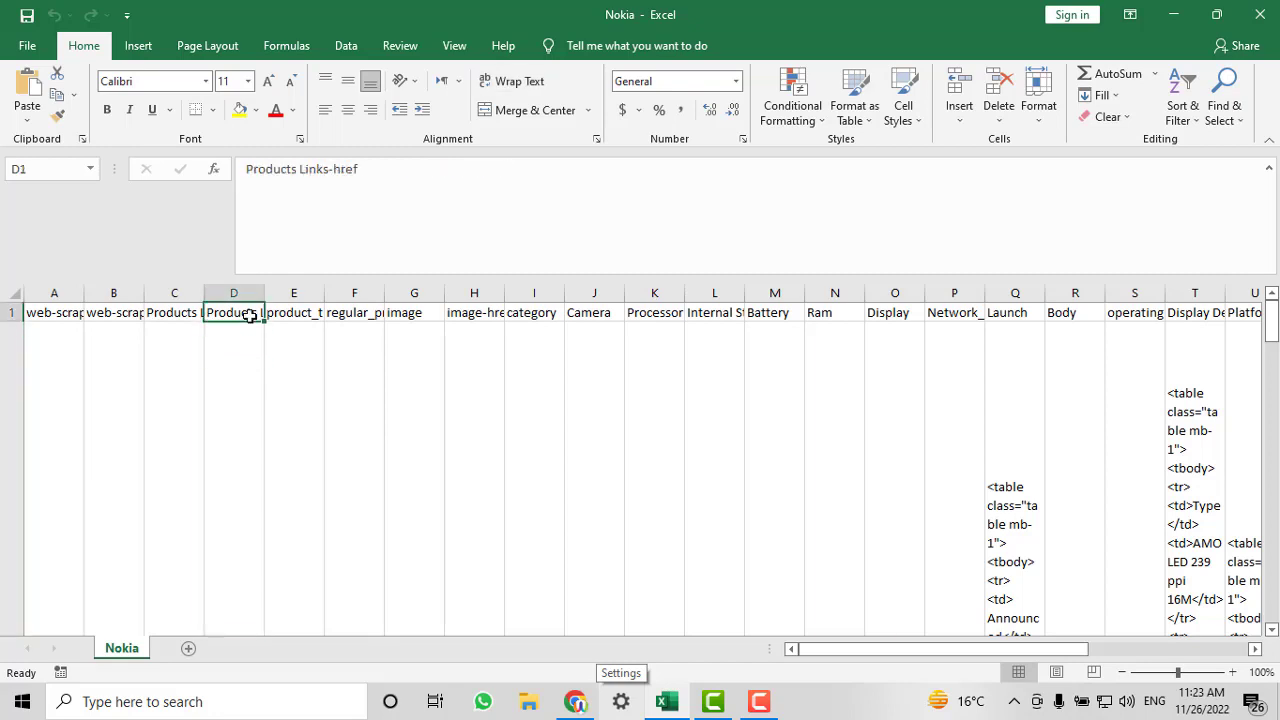
left_click(129, 315)
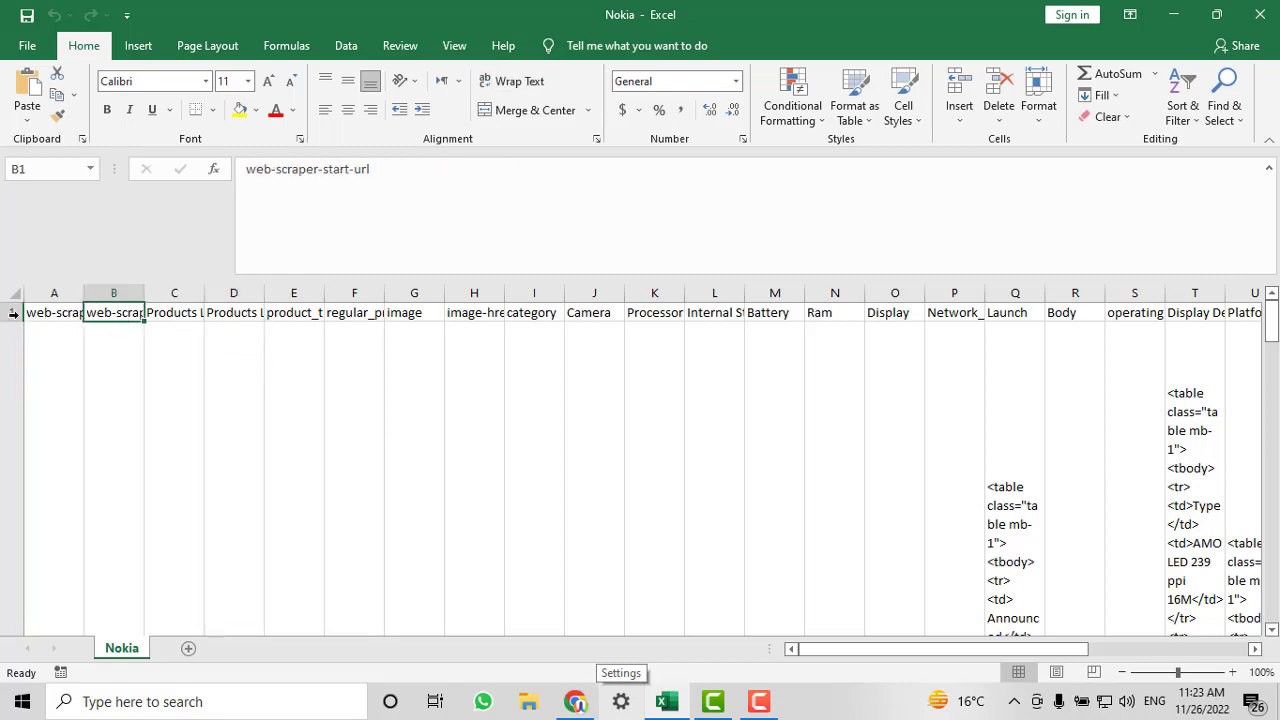
left_click(297, 318)
left_click(291, 342)
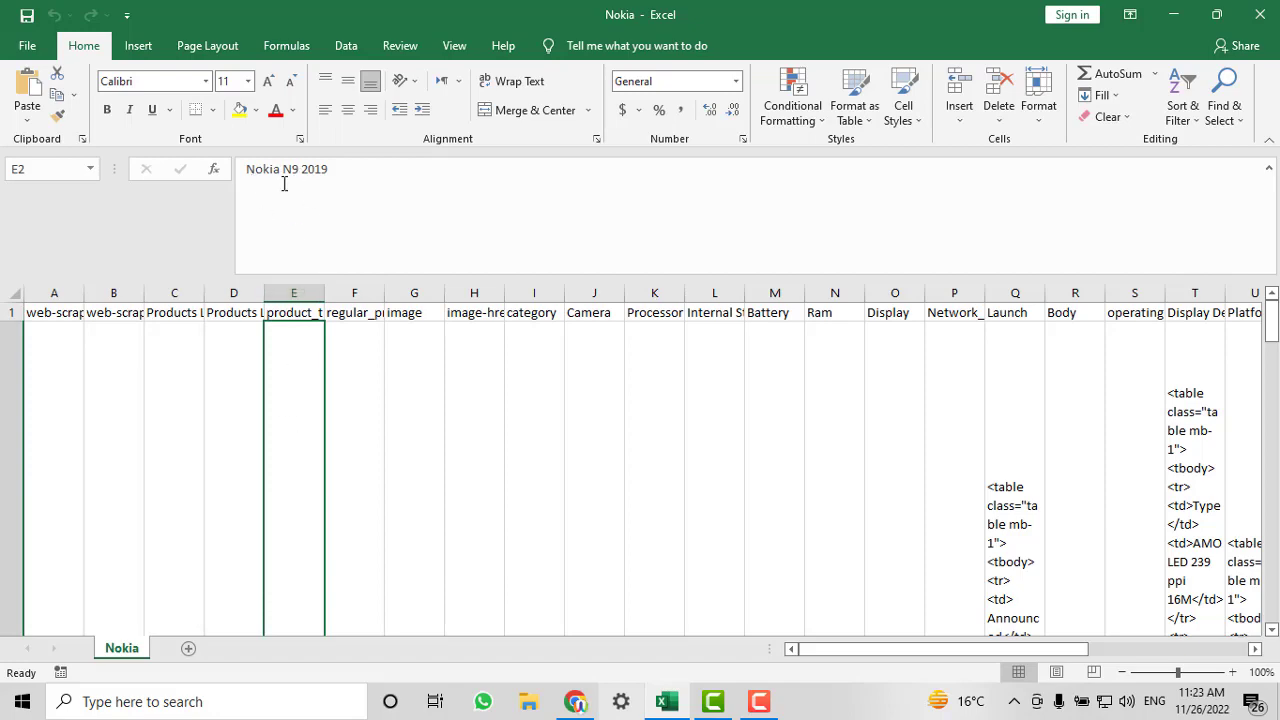
Switch back to the import mapping in Chrome and apply the {product_title} expression as the Product Title value
left_click(575, 701)
scroll(983, 511, "down", 2)
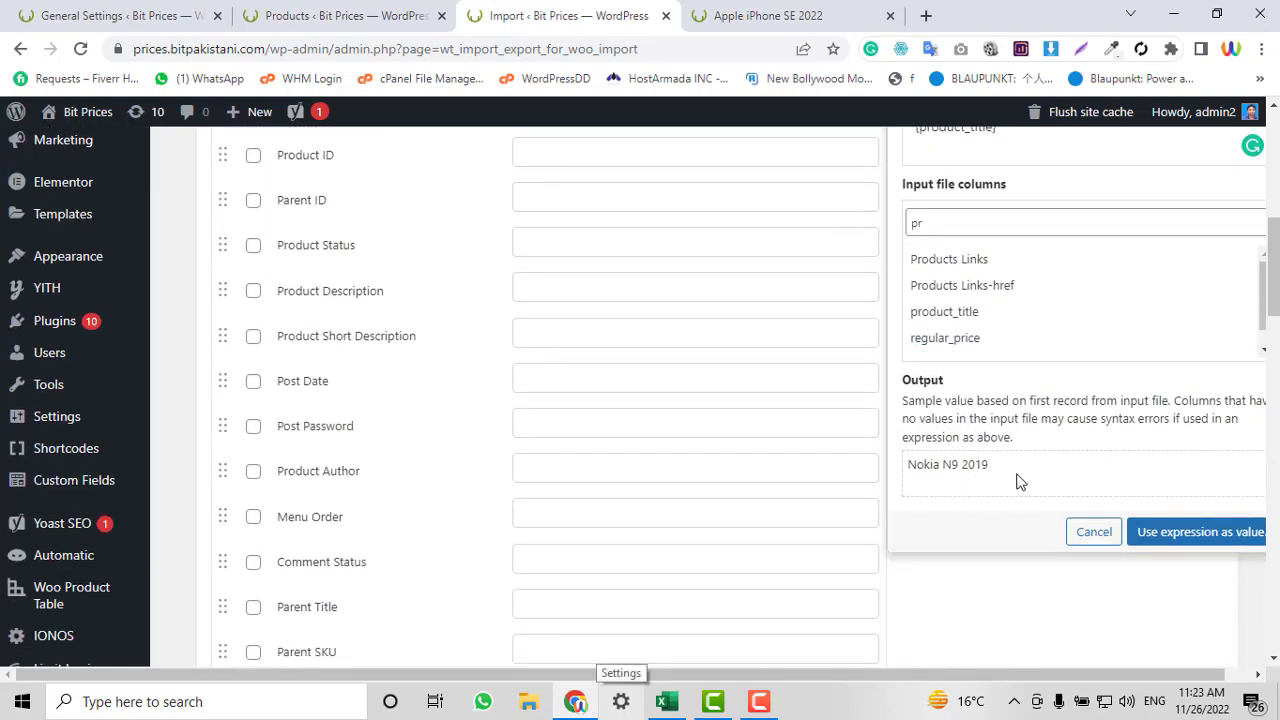
left_click(1167, 532)
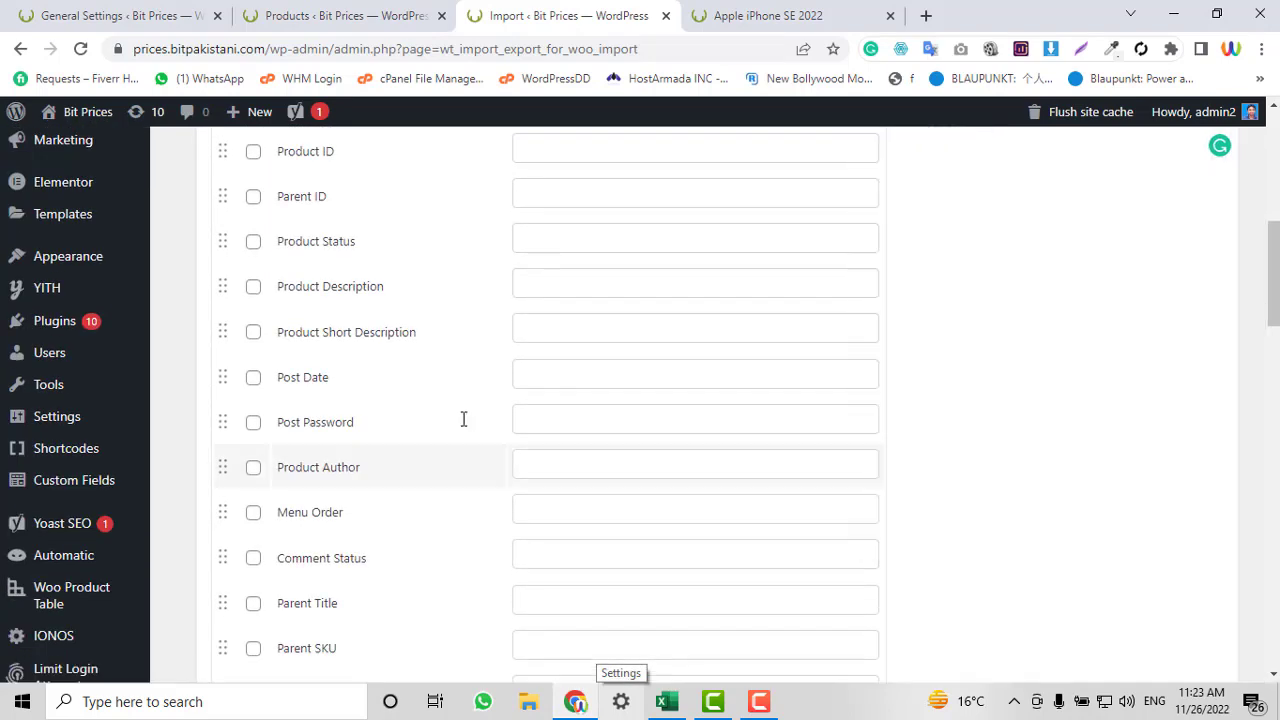
scroll(463, 420, "up", 2)
scroll(385, 336, "down", 1)
scroll(368, 346, "down", 4)
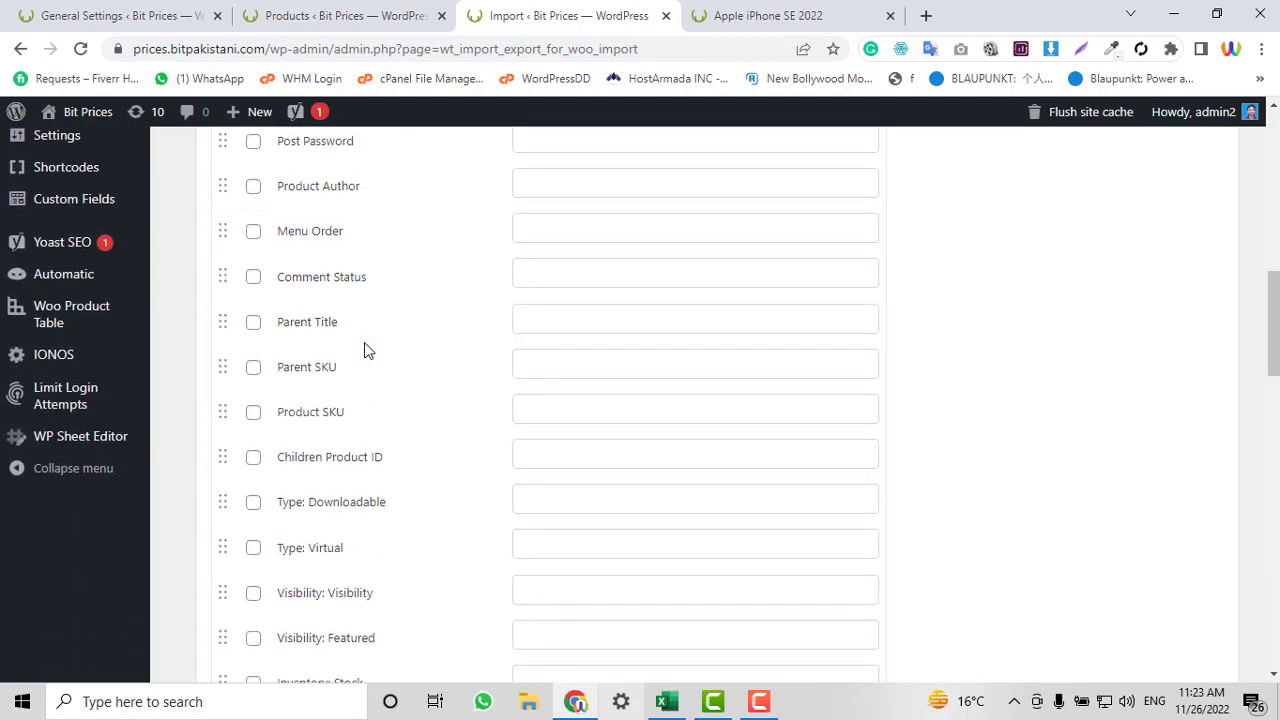
Enable the Price: Regular Price field, search the input file columns for "pri" and apply {regular_price} as its value
scroll(364, 350, "down", 2)
scroll(350, 451, "down", 2)
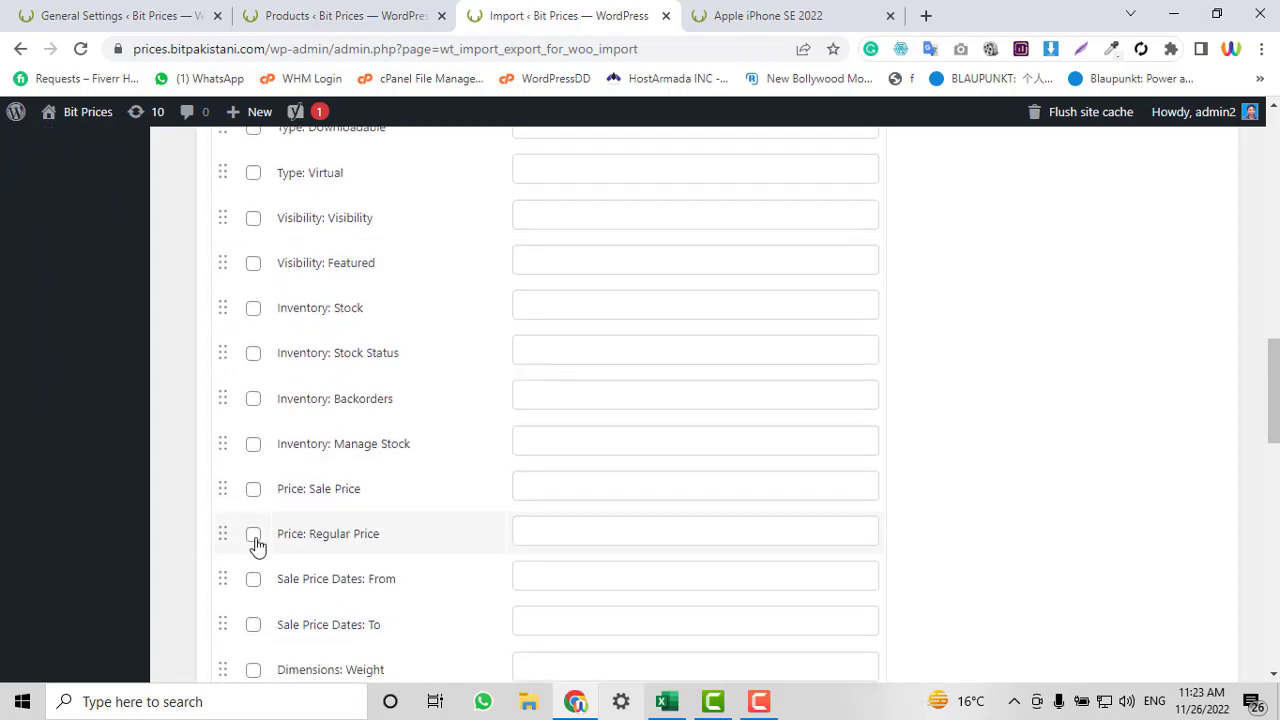
left_click(531, 537)
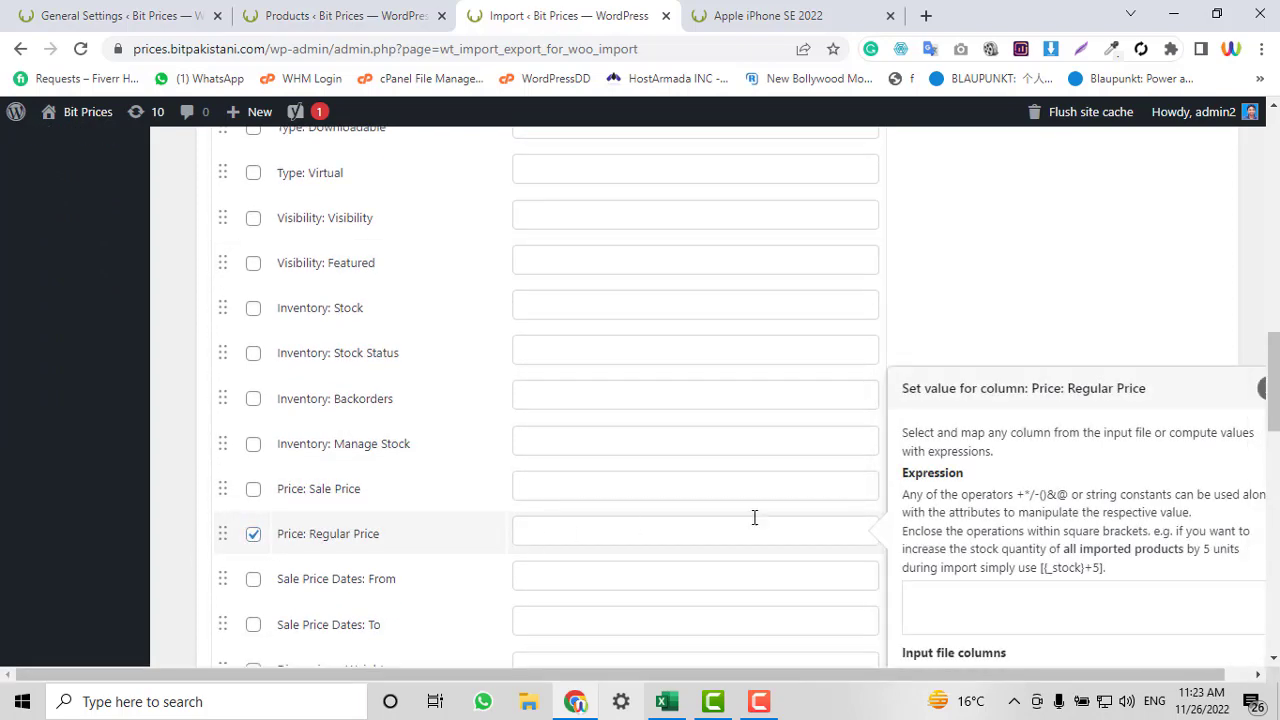
left_click(998, 504)
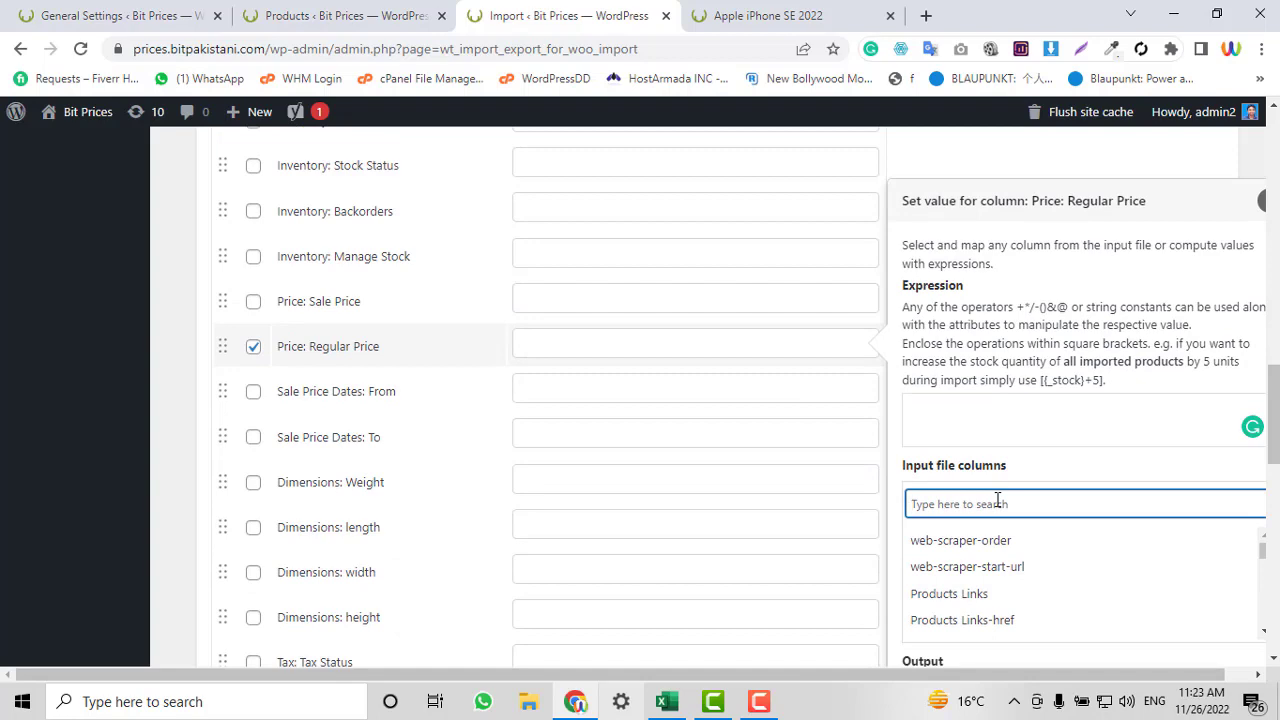
type("pri")
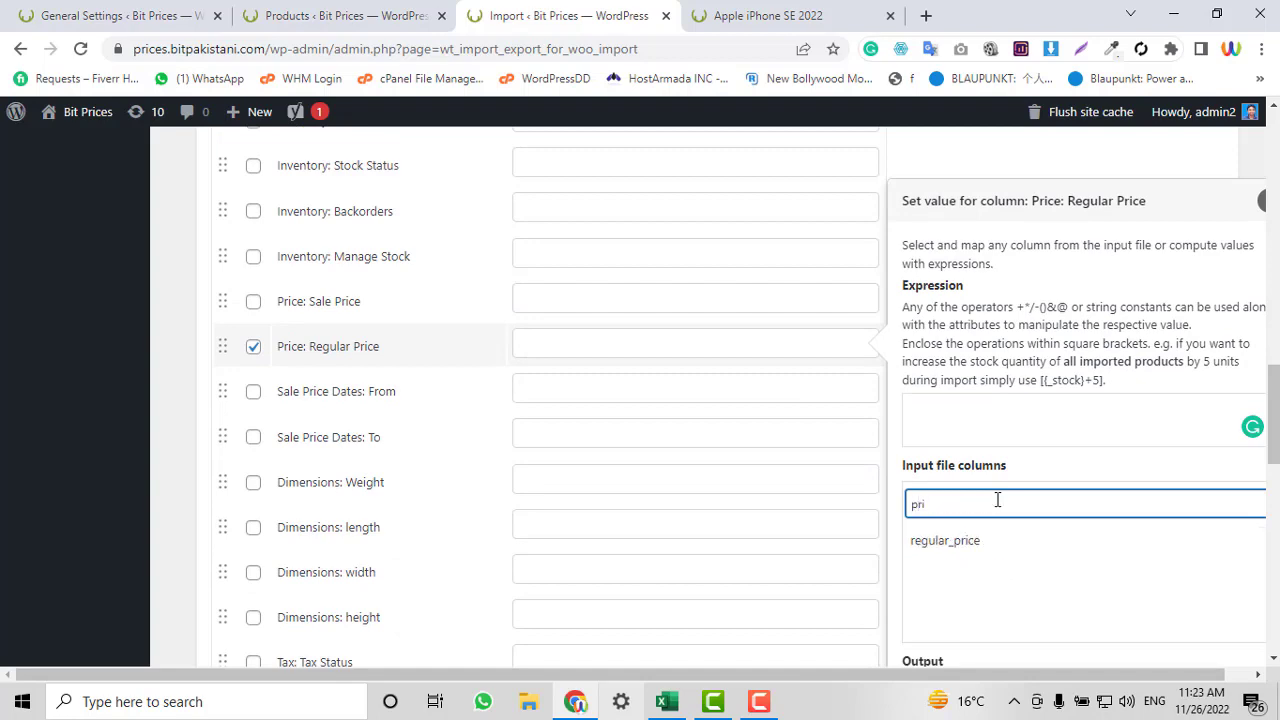
left_click(975, 545)
scroll(903, 531, "down", 2)
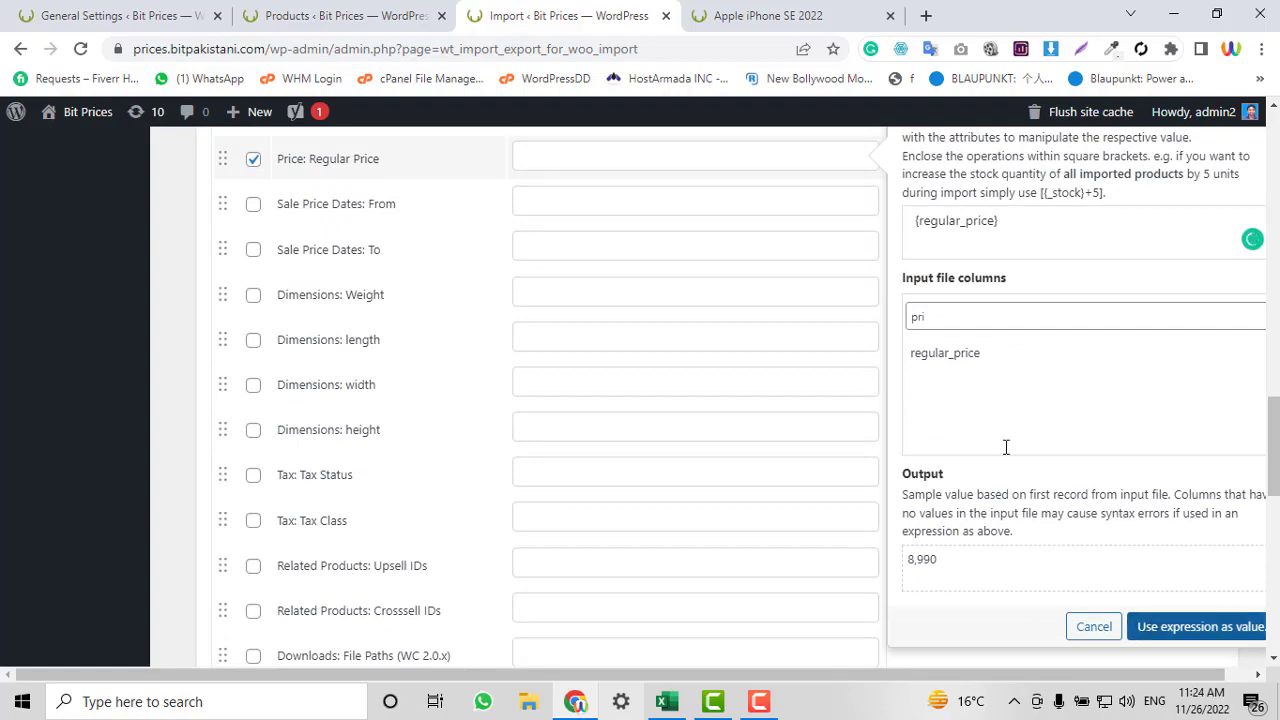
left_click(1200, 626)
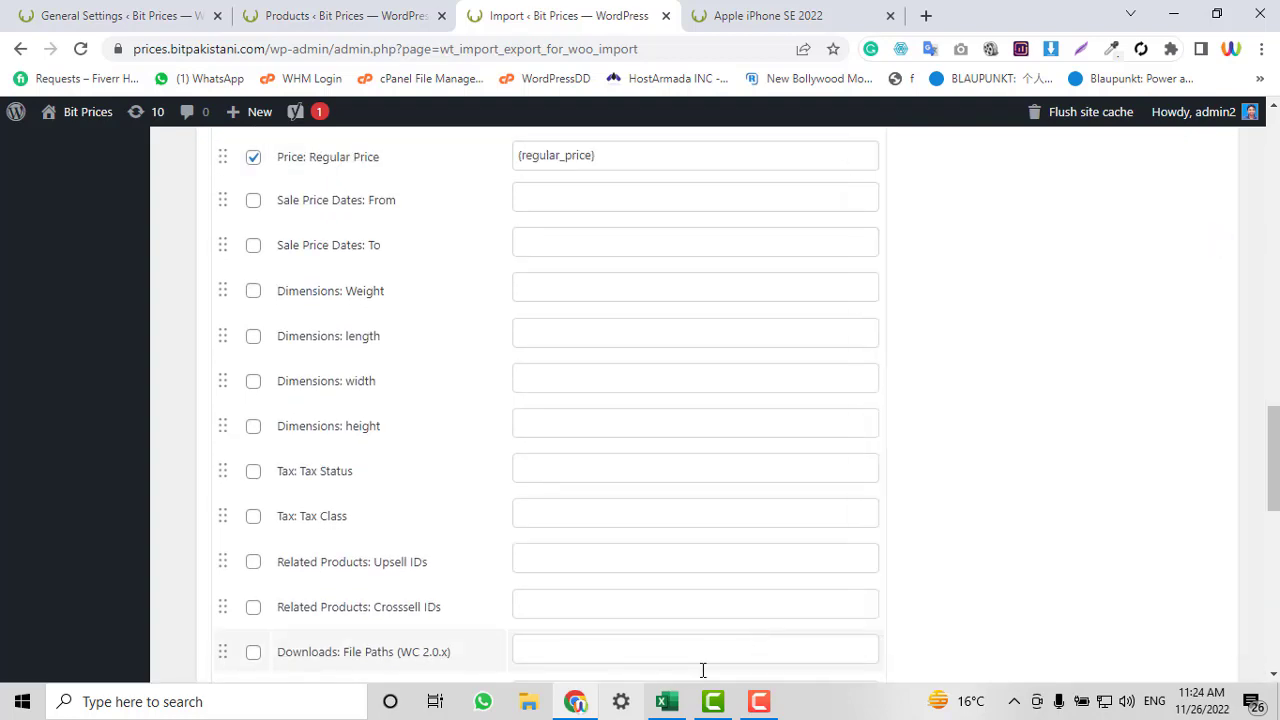
Switch to the Nokia workbook in Excel, inspect the regular_price header and return to the import mapping in Chrome
left_click(666, 701)
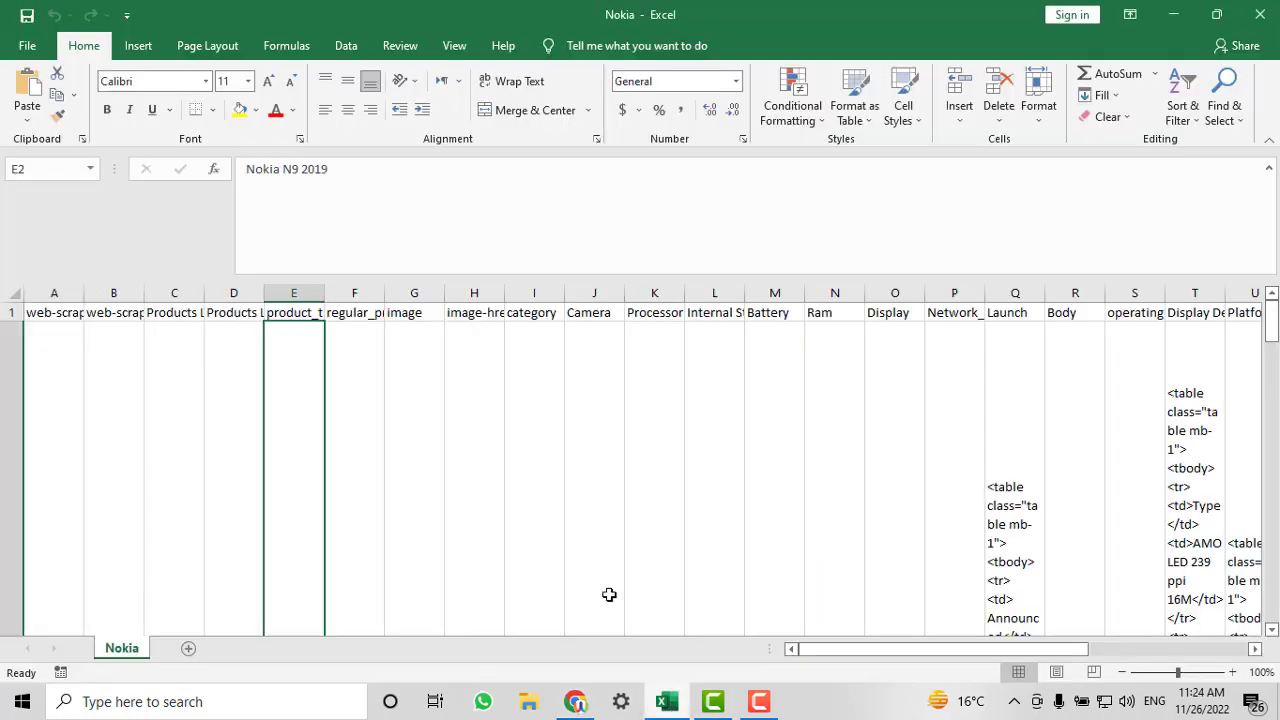
left_click(354, 313)
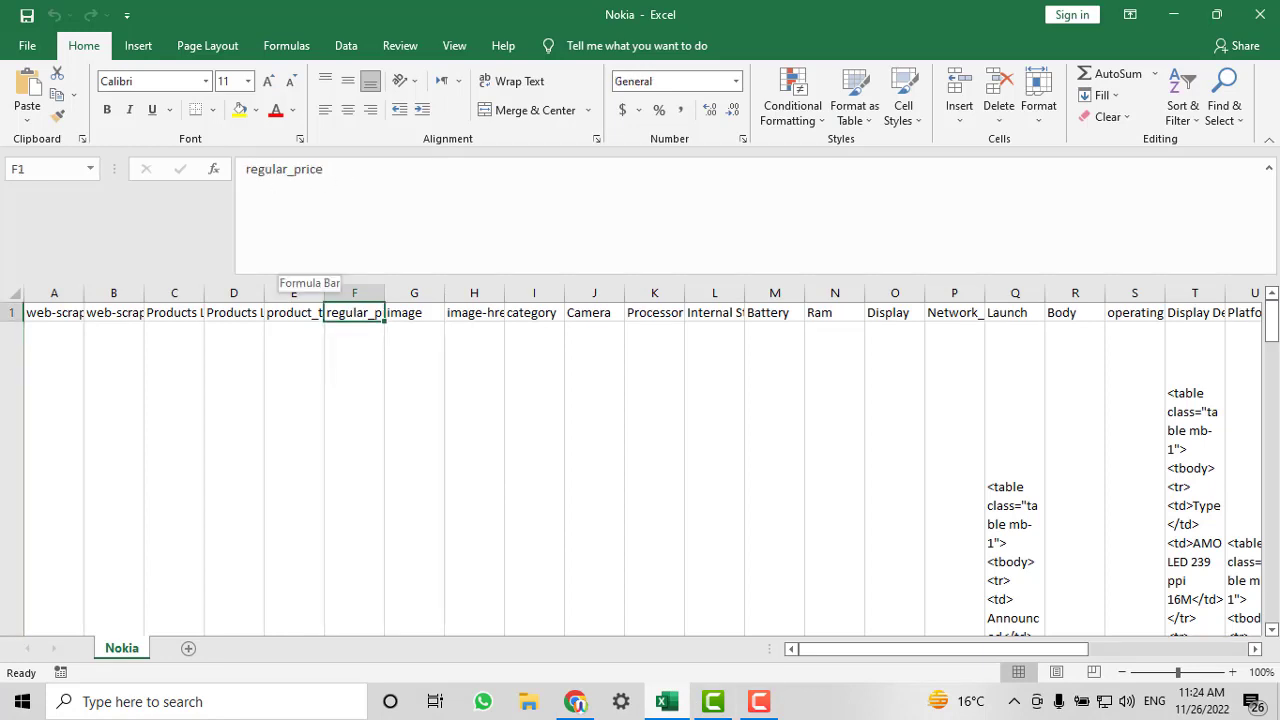
left_click(575, 701)
scroll(337, 334, "up", 1)
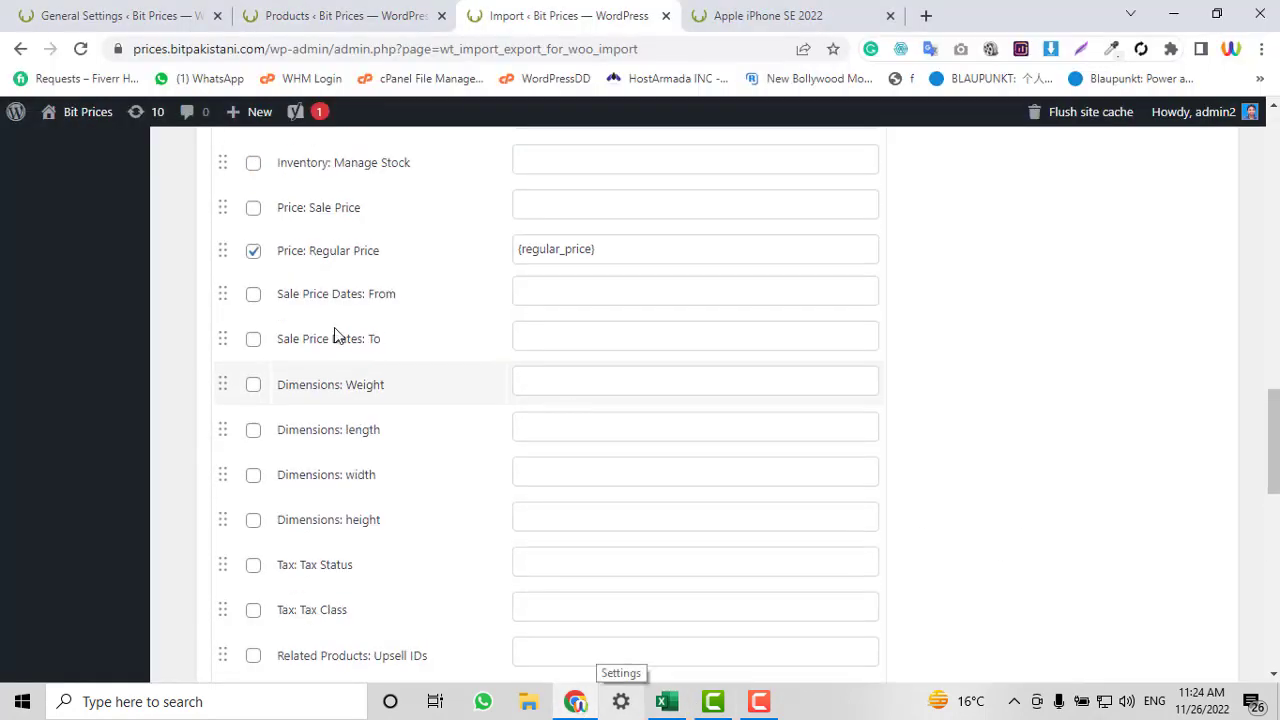
Enable the Images/Gallery field, search the input file columns for "im" and select image-href as the expression
scroll(351, 303, "down", 2)
scroll(443, 337, "down", 4)
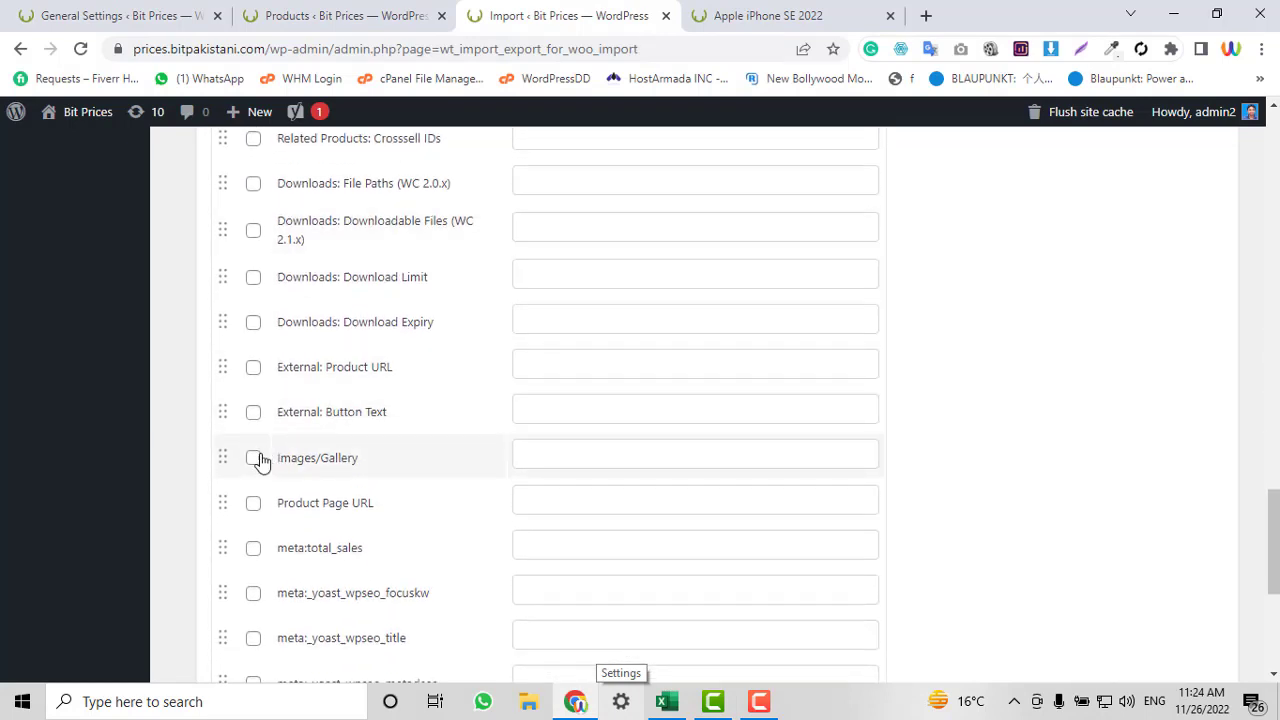
left_click(629, 460)
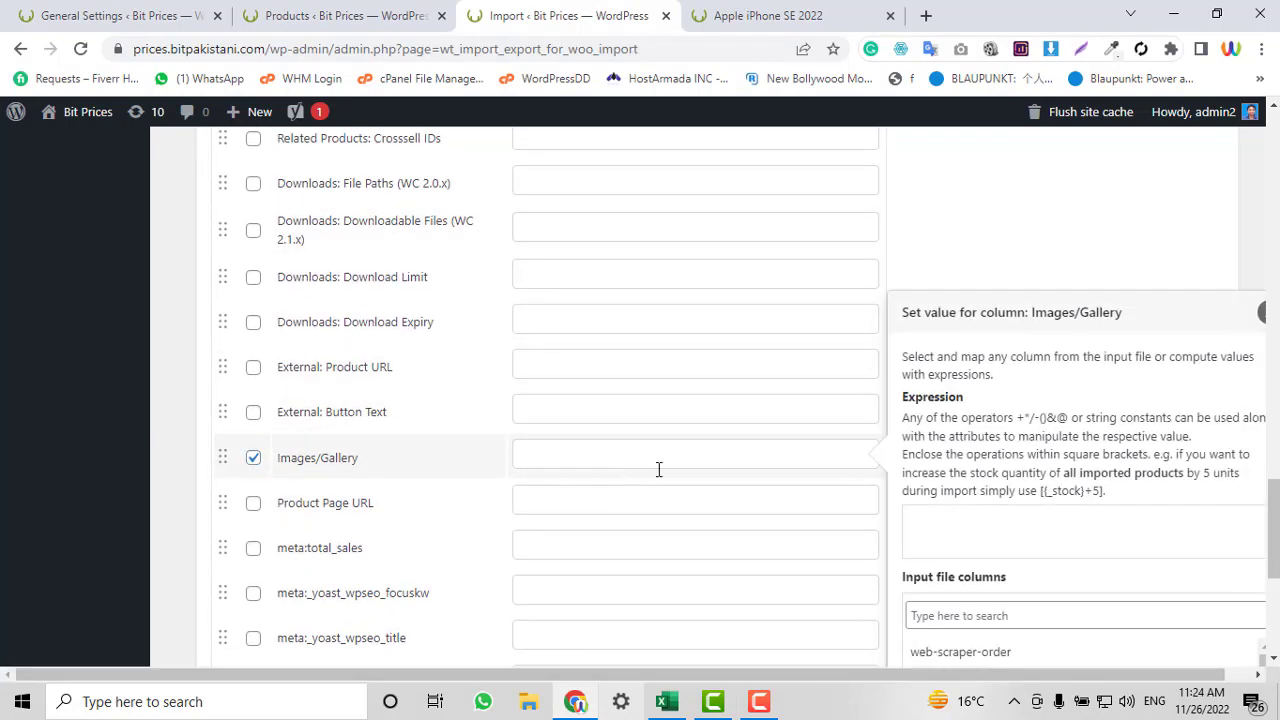
left_click(946, 615)
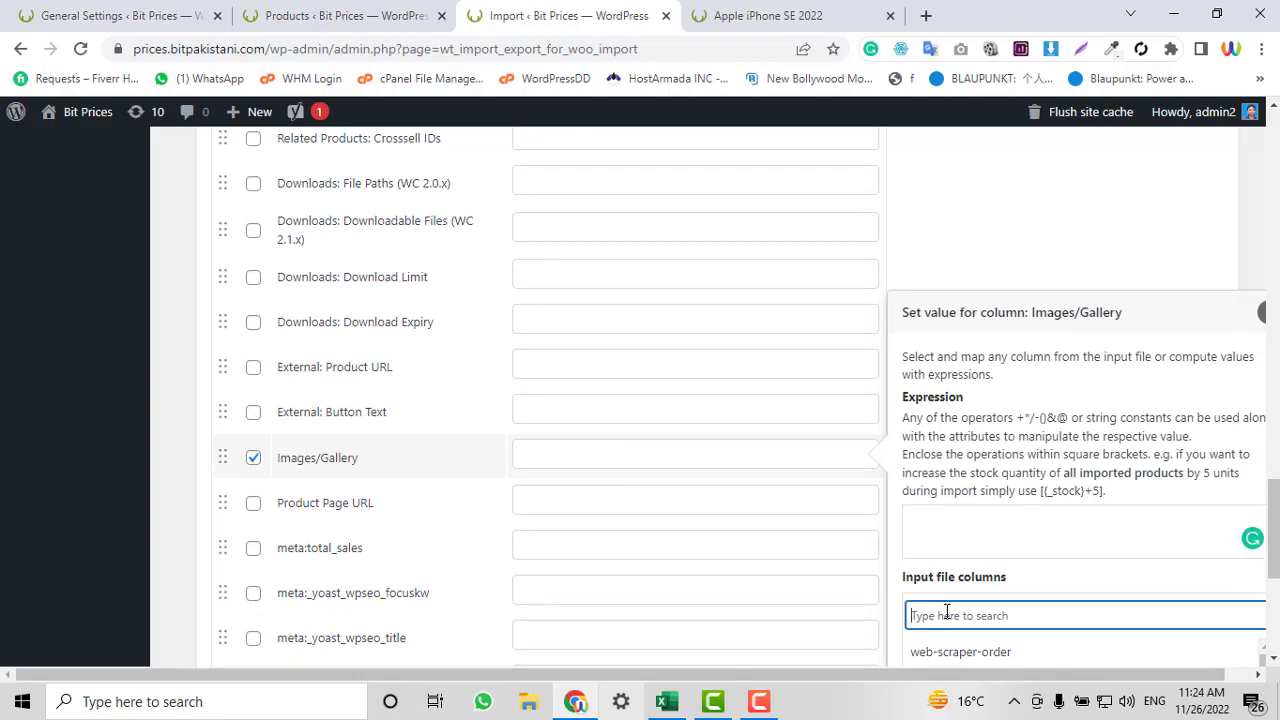
type("im")
scroll(988, 472, "down", 2)
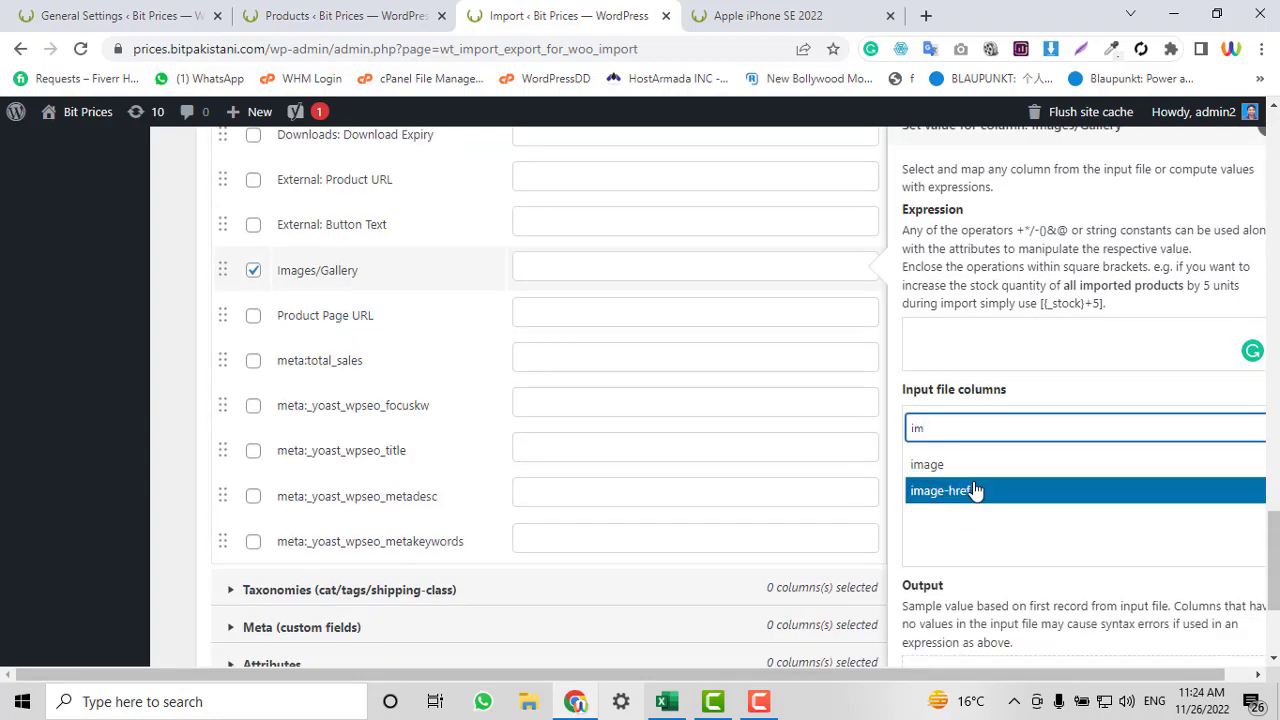
left_click(974, 491)
scroll(1100, 480, "down", 1)
scroll(1207, 477, "down", 1)
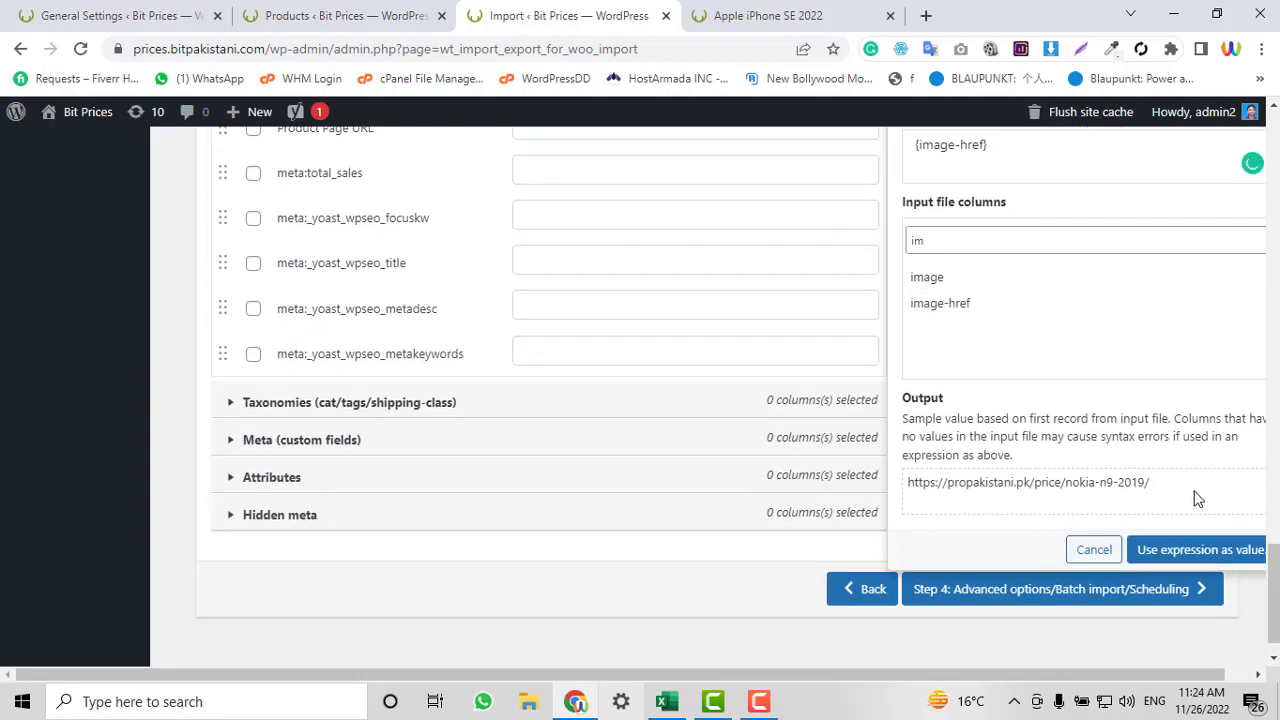
Add the image column to the Images/Gallery expression and examine the sample output
scroll(1100, 516, "up", 1)
left_click(960, 376)
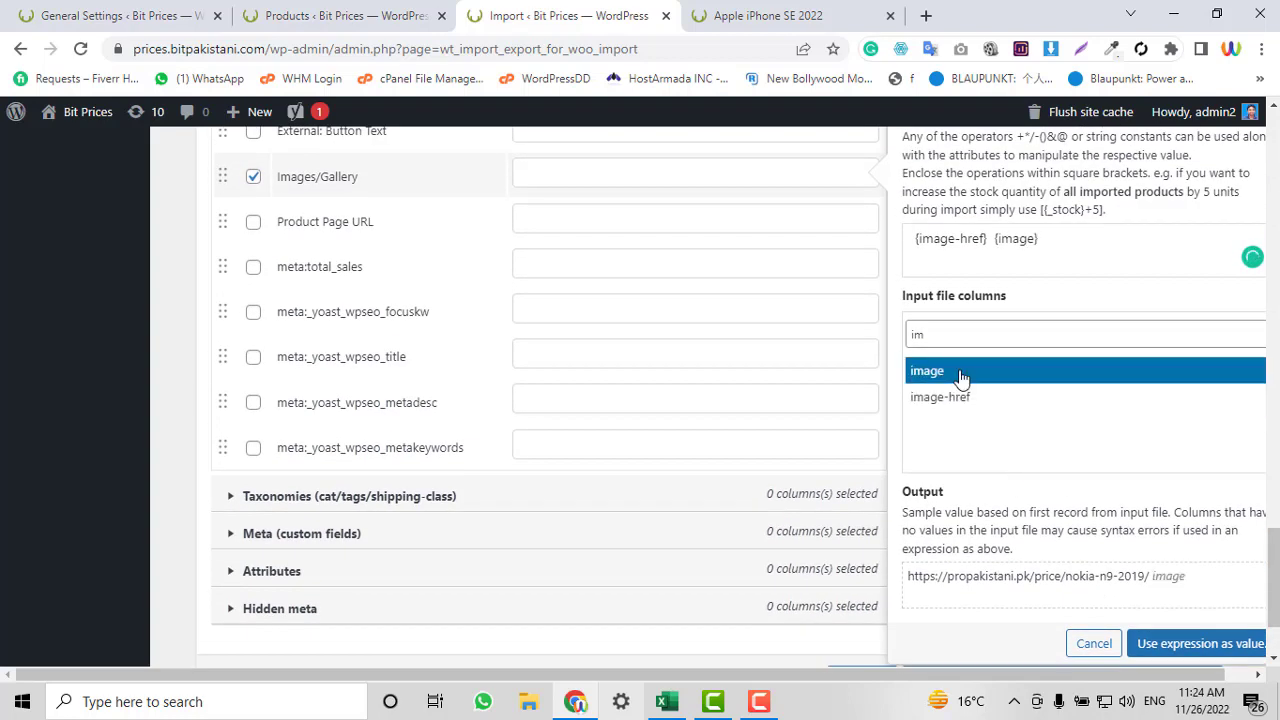
scroll(1068, 540, "down", 1)
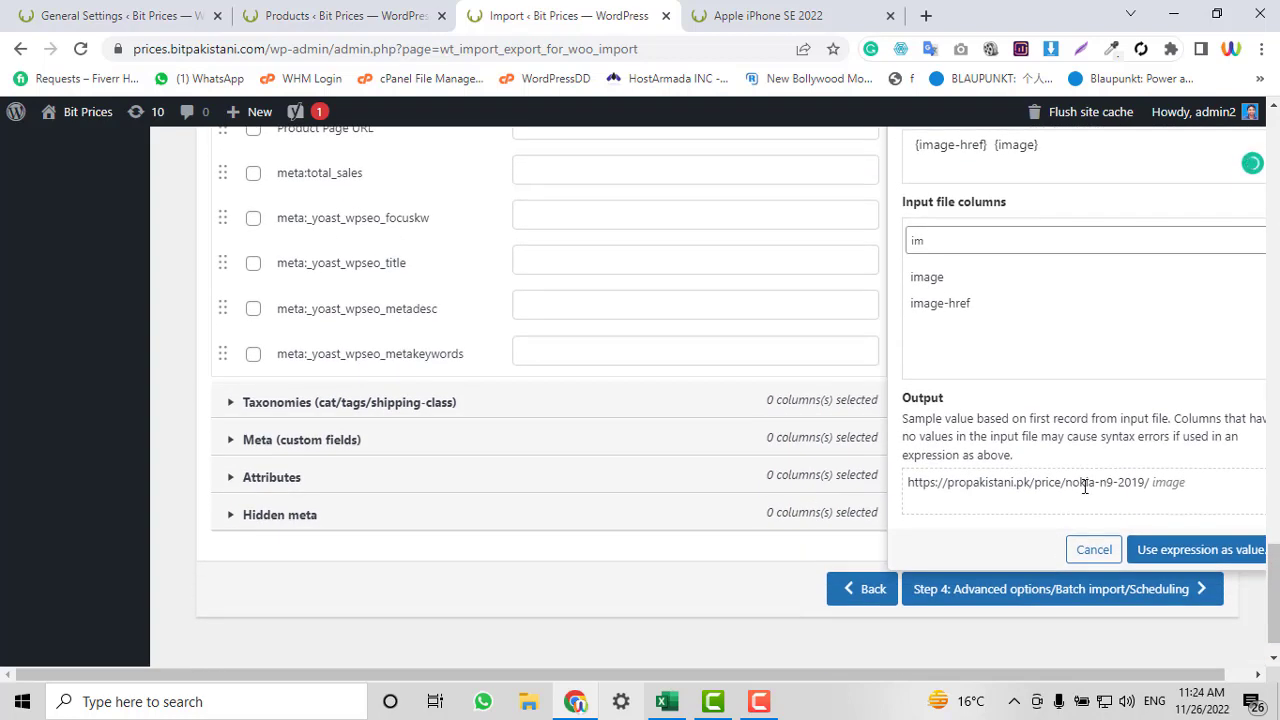
triple_click(1127, 485)
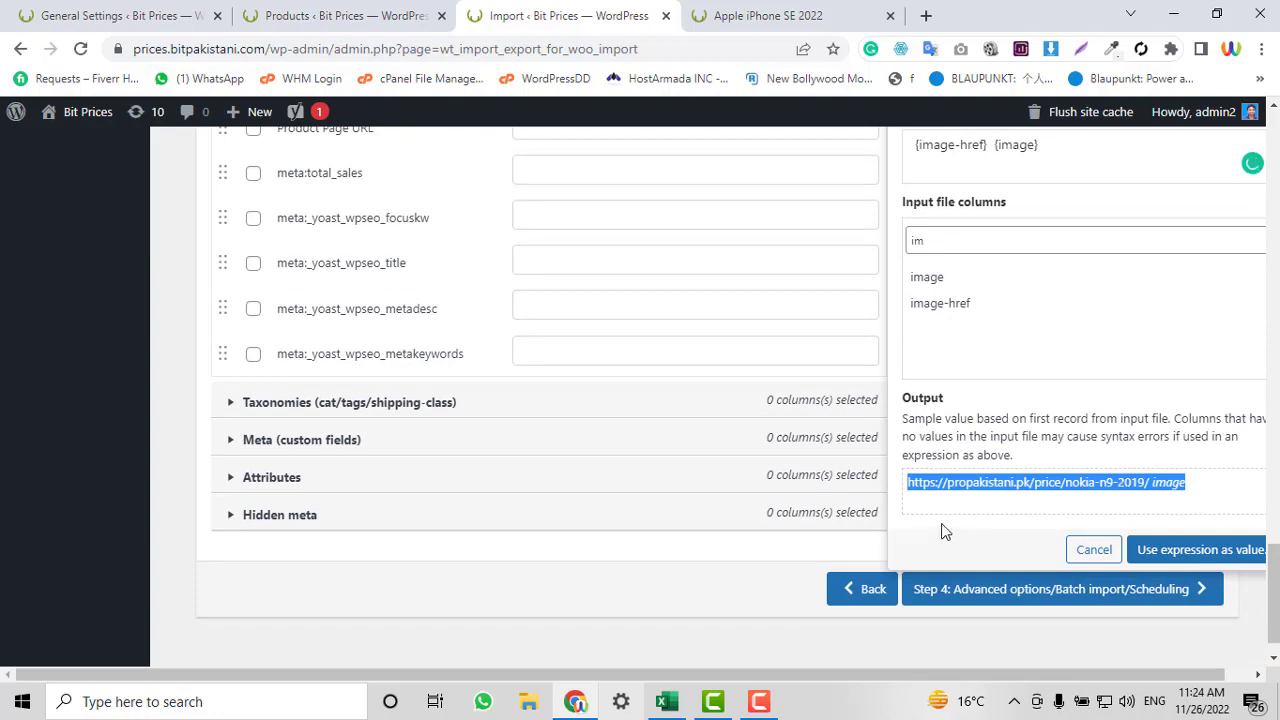
Switch to the Nokia workbook in Excel and compare the cell values in the image and image-href columns
left_click(667, 701)
left_click(422, 387)
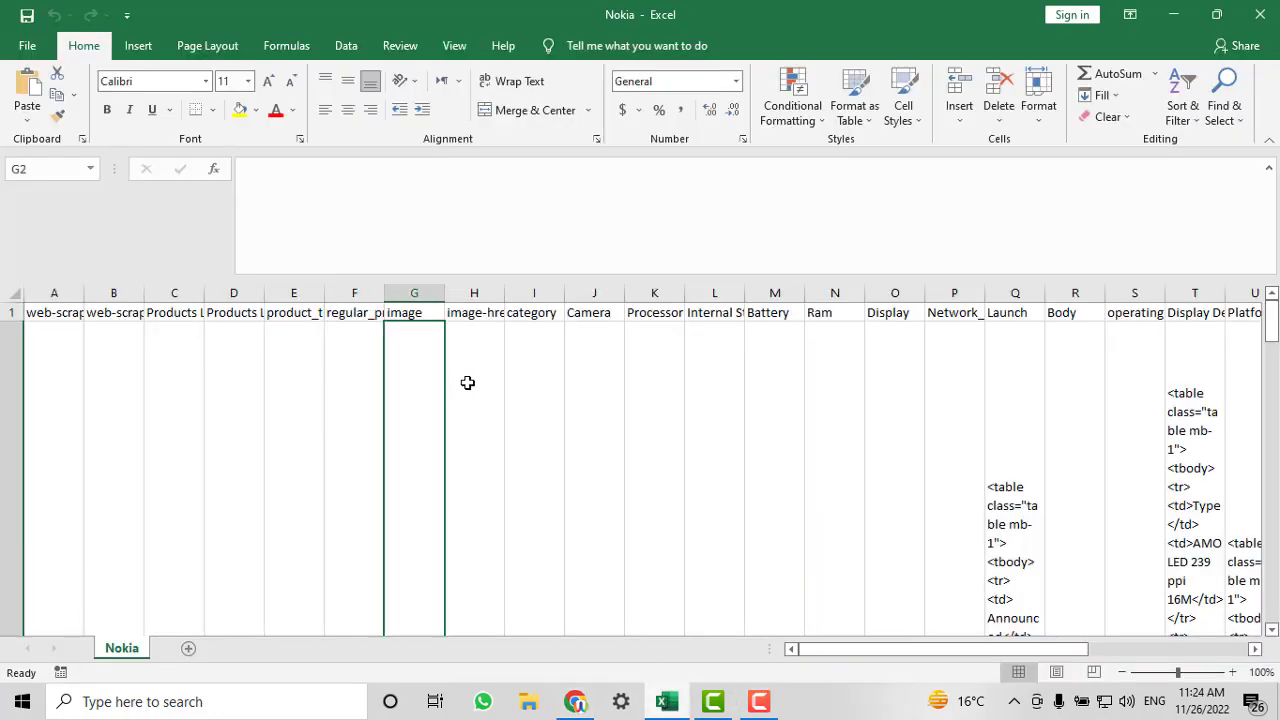
left_click(467, 382)
scroll(486, 414, "down", 3)
left_click(485, 432)
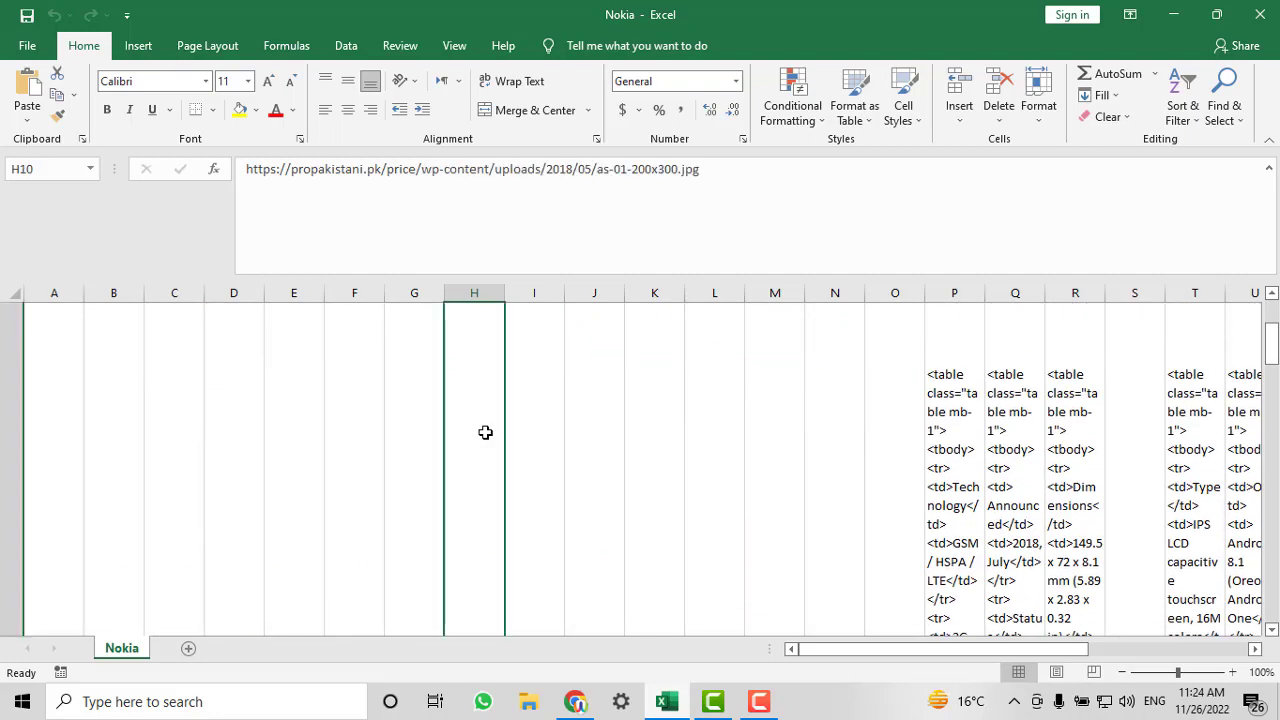
scroll(485, 432, "up", 3)
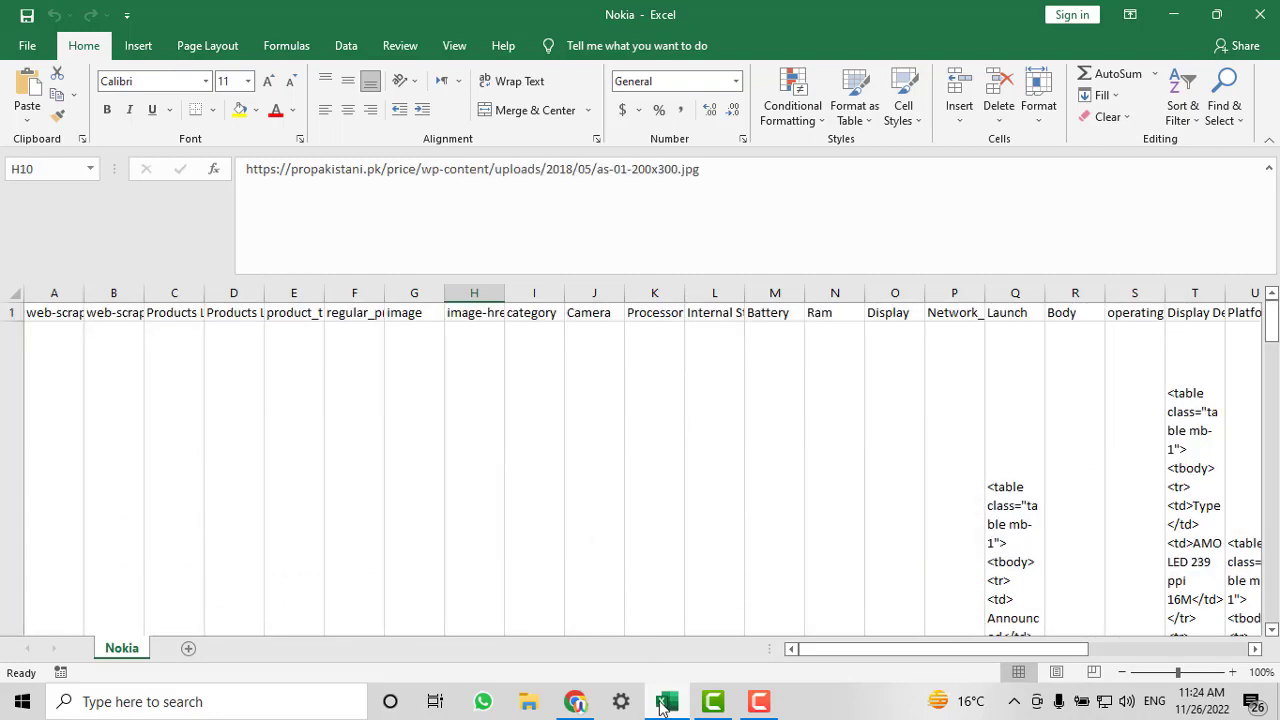
Back in Chrome, reduce the Images/Gallery expression to a single {image-href} and apply it as the value
left_click(575, 701)
left_click(945, 305)
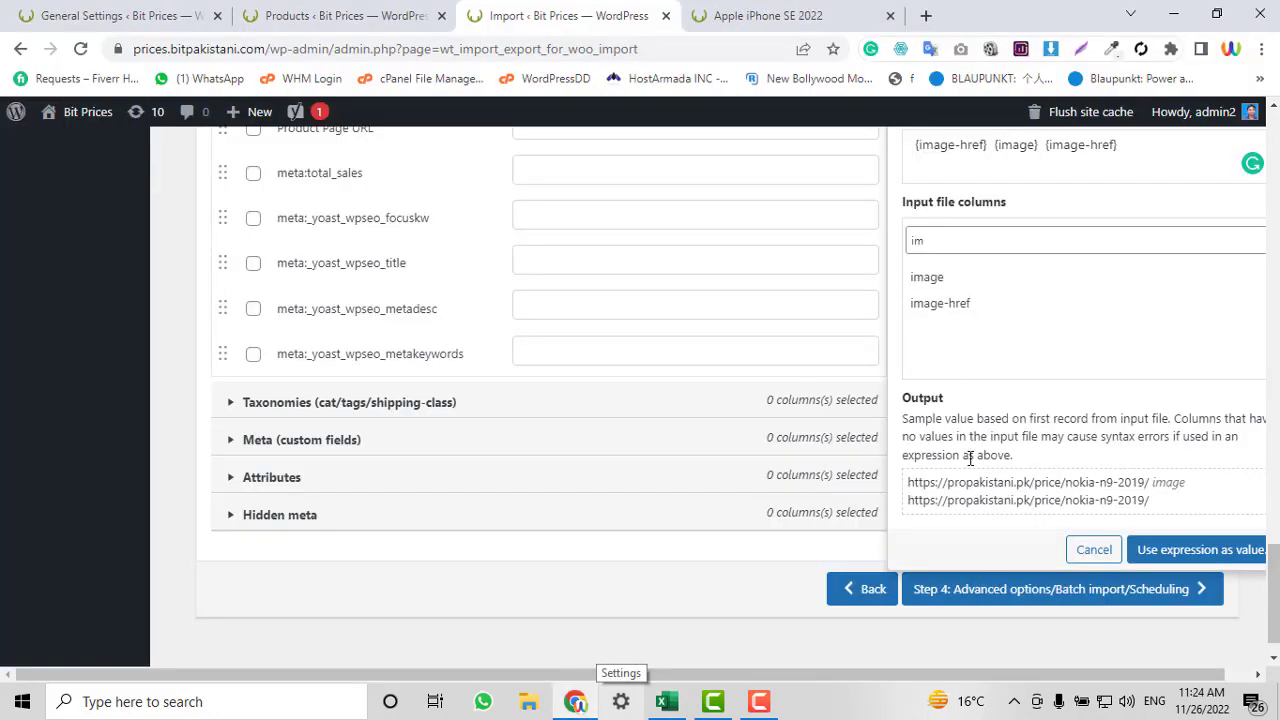
scroll(1036, 265, "up", 1)
left_click_drag(1046, 240, 906, 248)
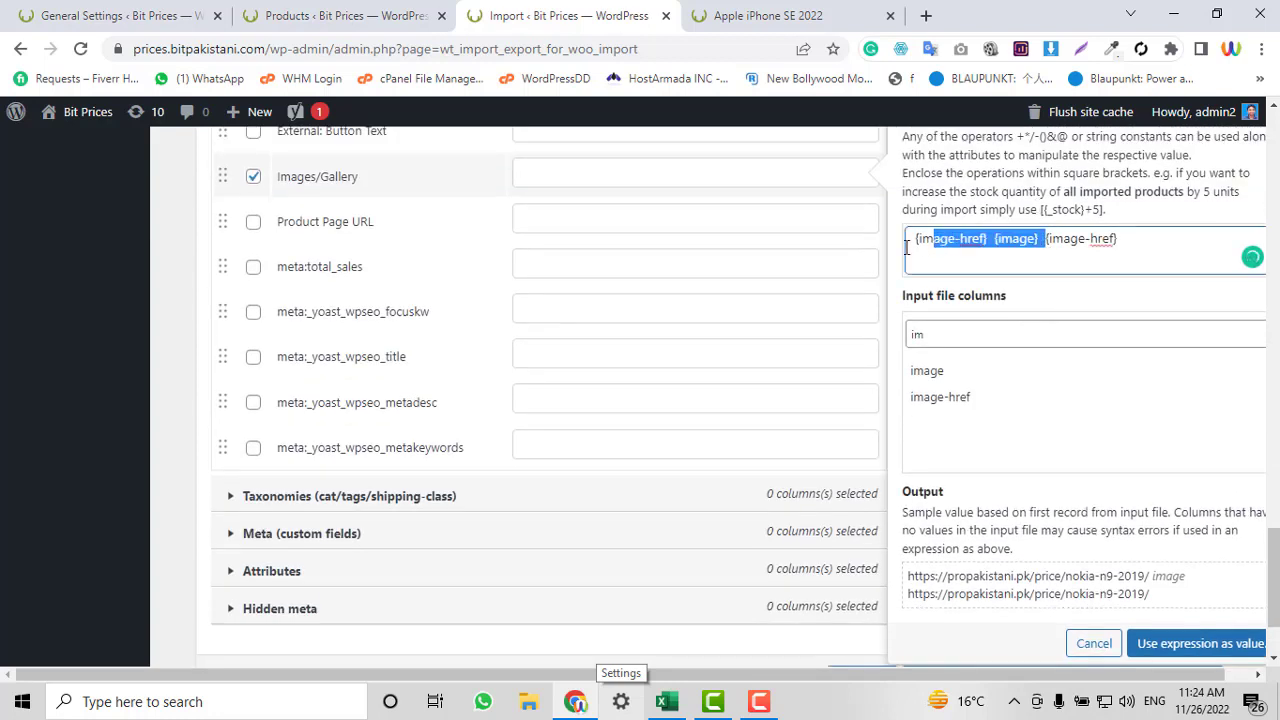
key("BackSpace")
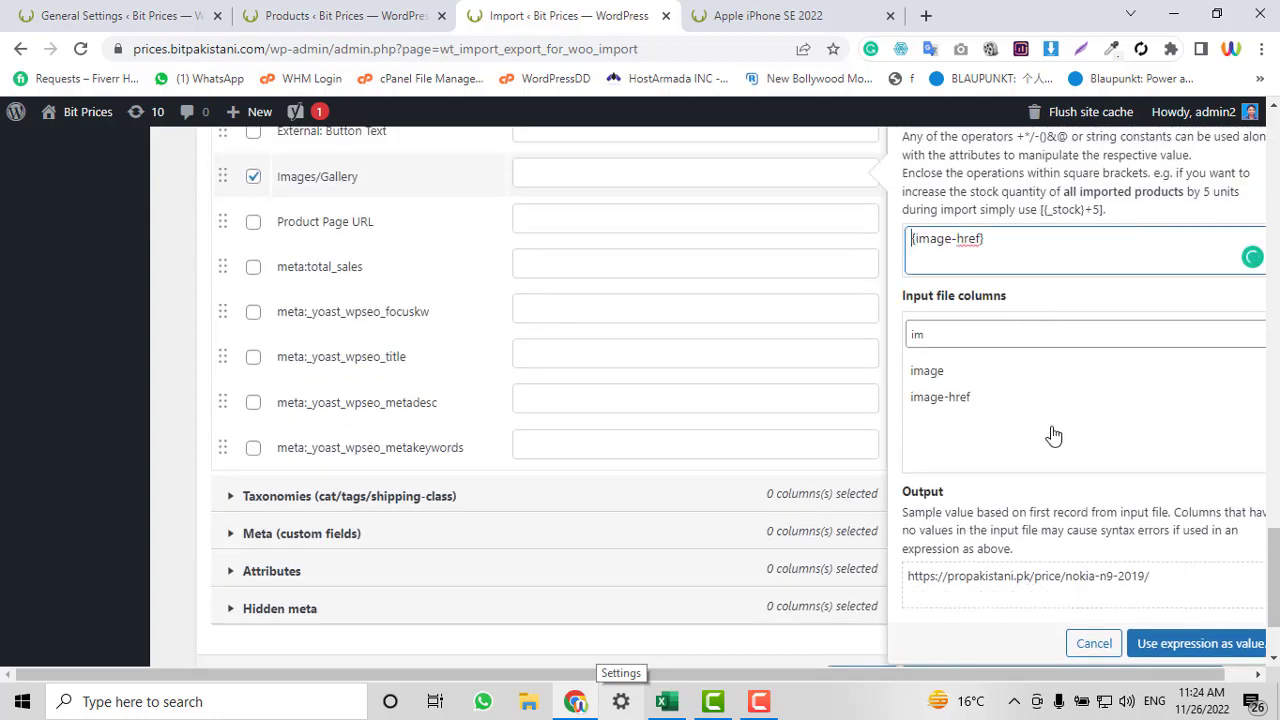
left_click(1192, 645)
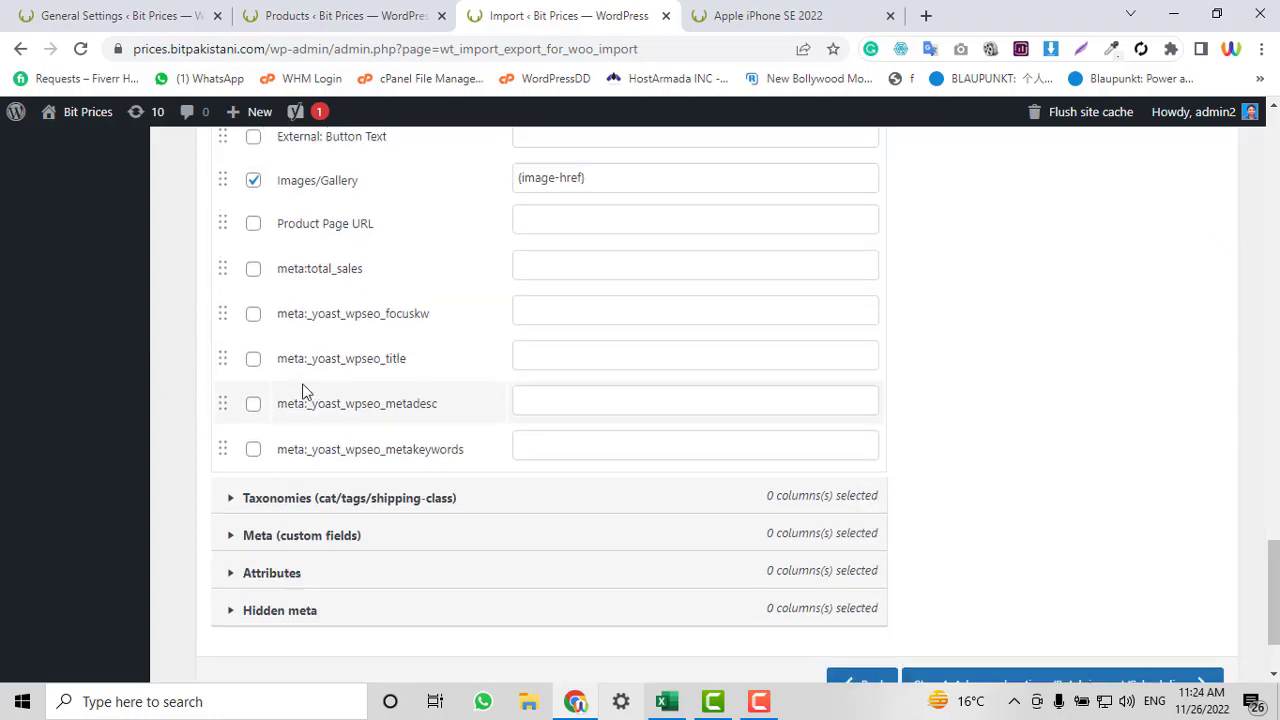
Expand the Taxonomies (cat/tags/shipping-class) section of the import mapping
scroll(300, 391, "up", 1)
scroll(1003, 372, "down", 1)
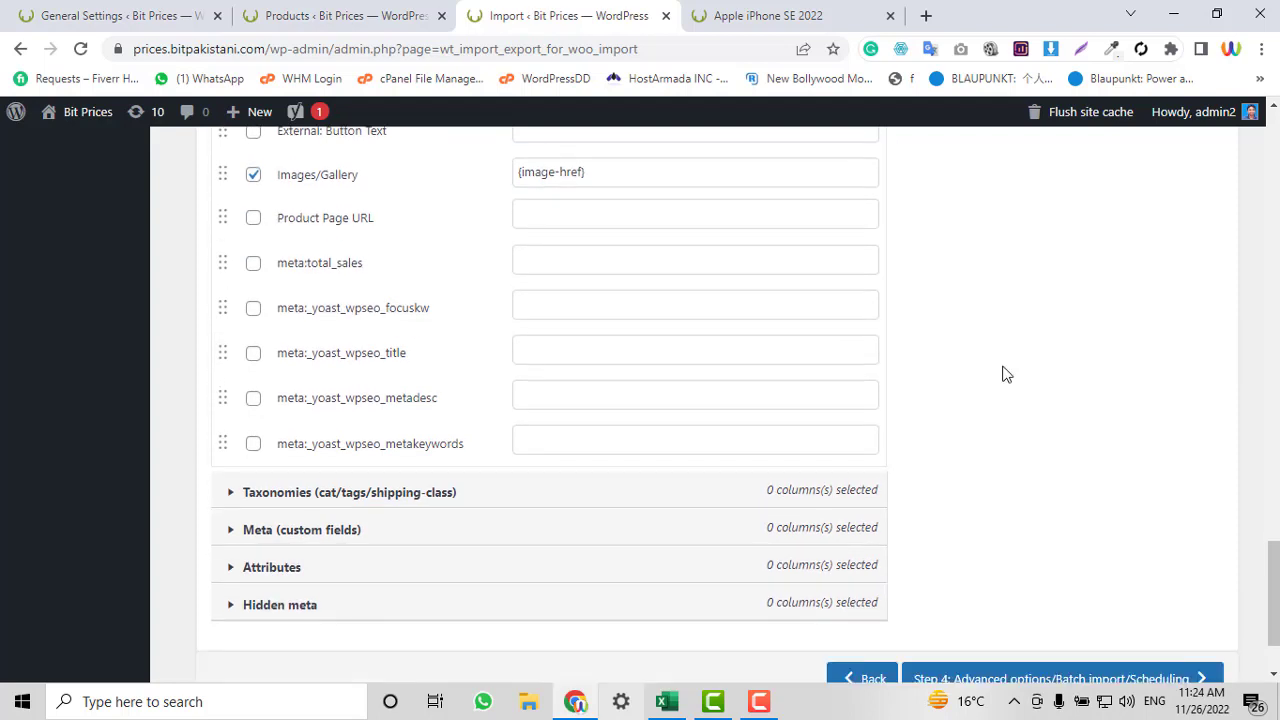
left_click(380, 502)
scroll(677, 454, "down", 1)
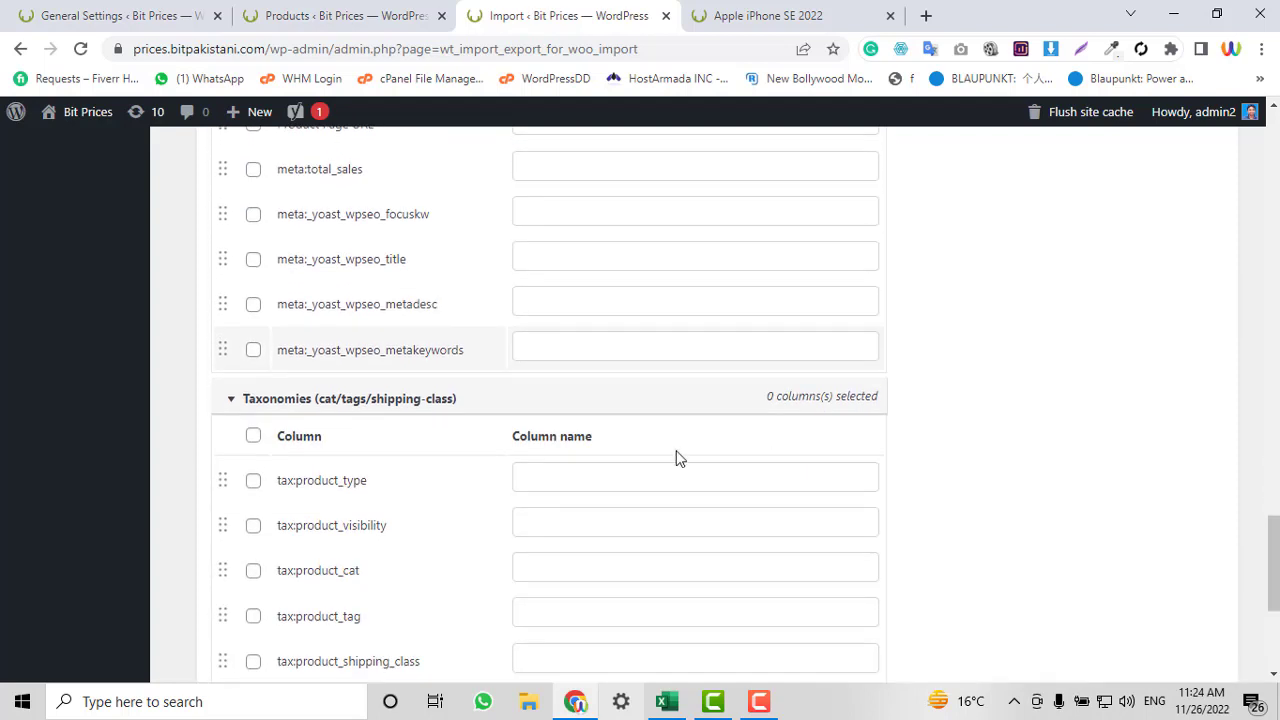
scroll(265, 470, "down", 1)
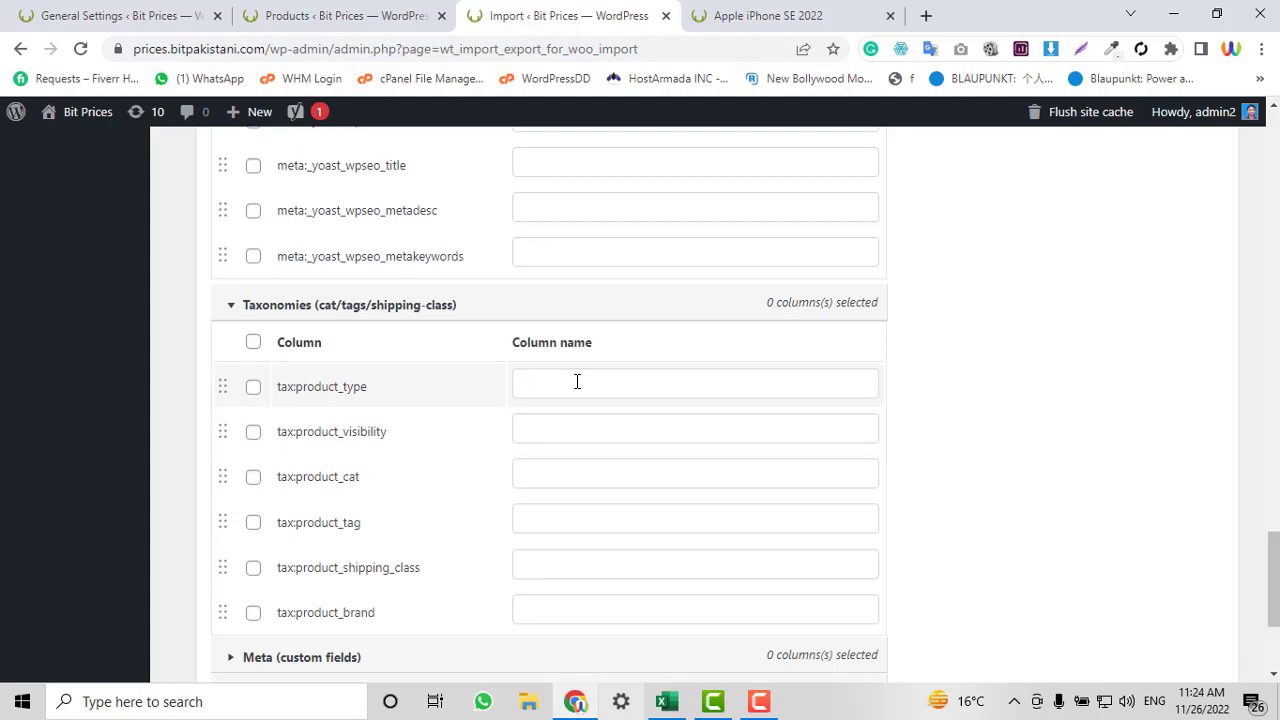
Enable tax:product_cat, search the input file columns for "cat" and apply {category} as its value
left_click(581, 481)
scroll(950, 510, "down", 2)
left_click(951, 450)
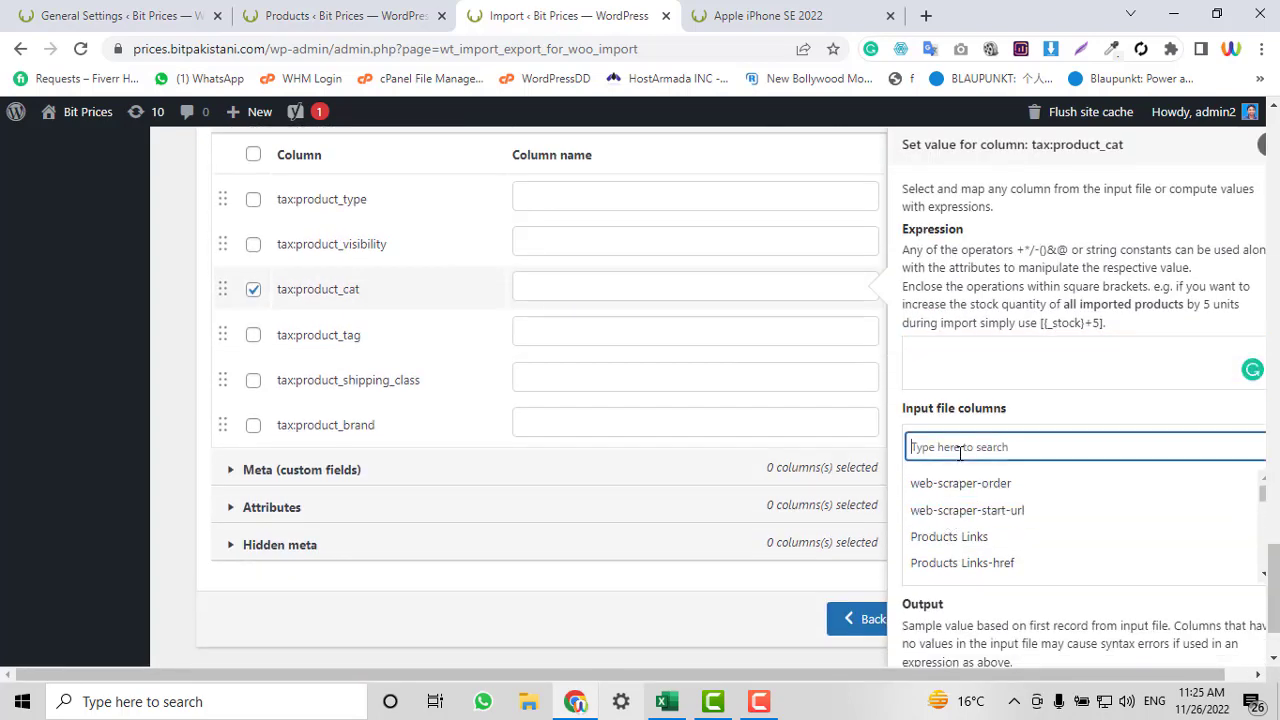
type("cag")
key("BackSpace")
type("t")
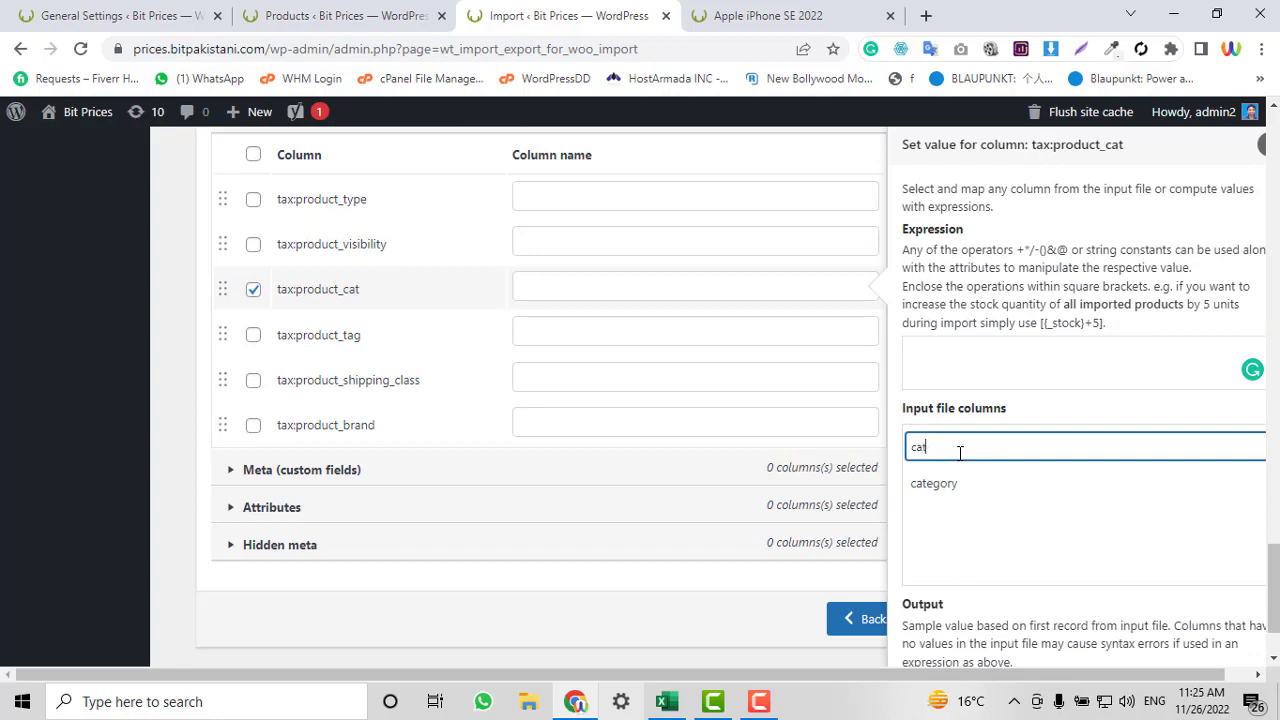
left_click(960, 486)
scroll(960, 488, "down", 1)
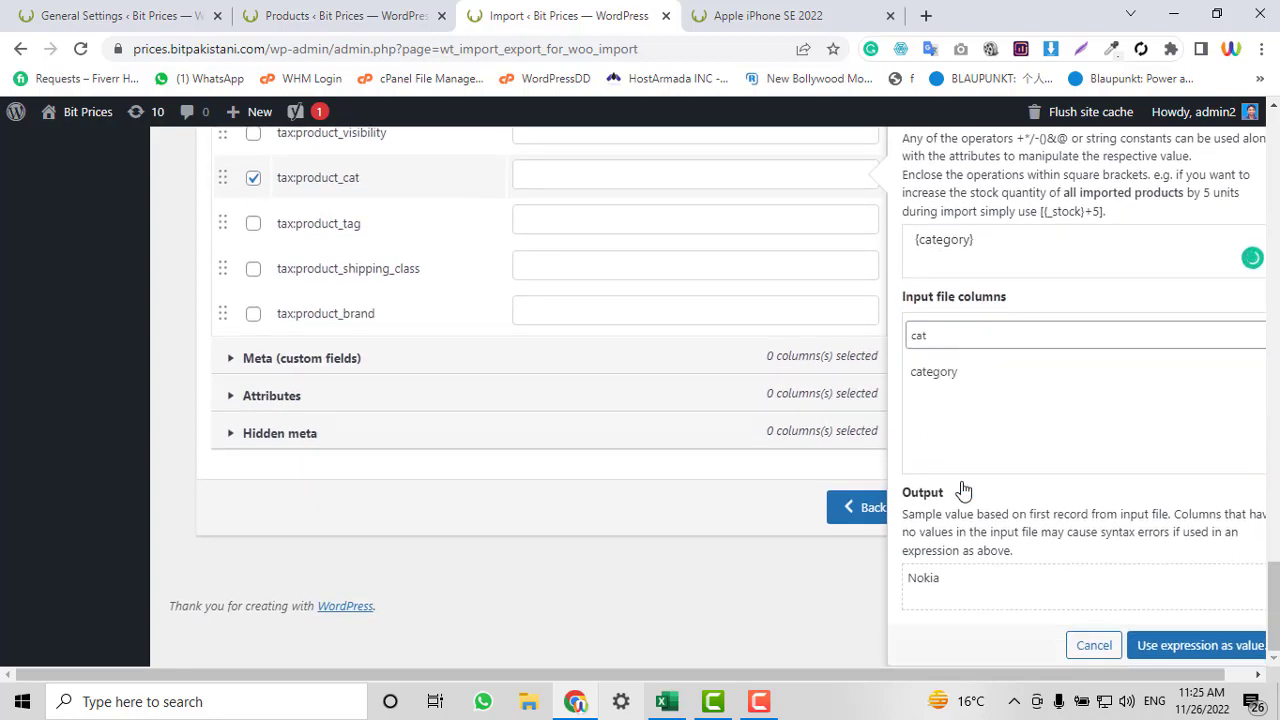
left_click(1200, 645)
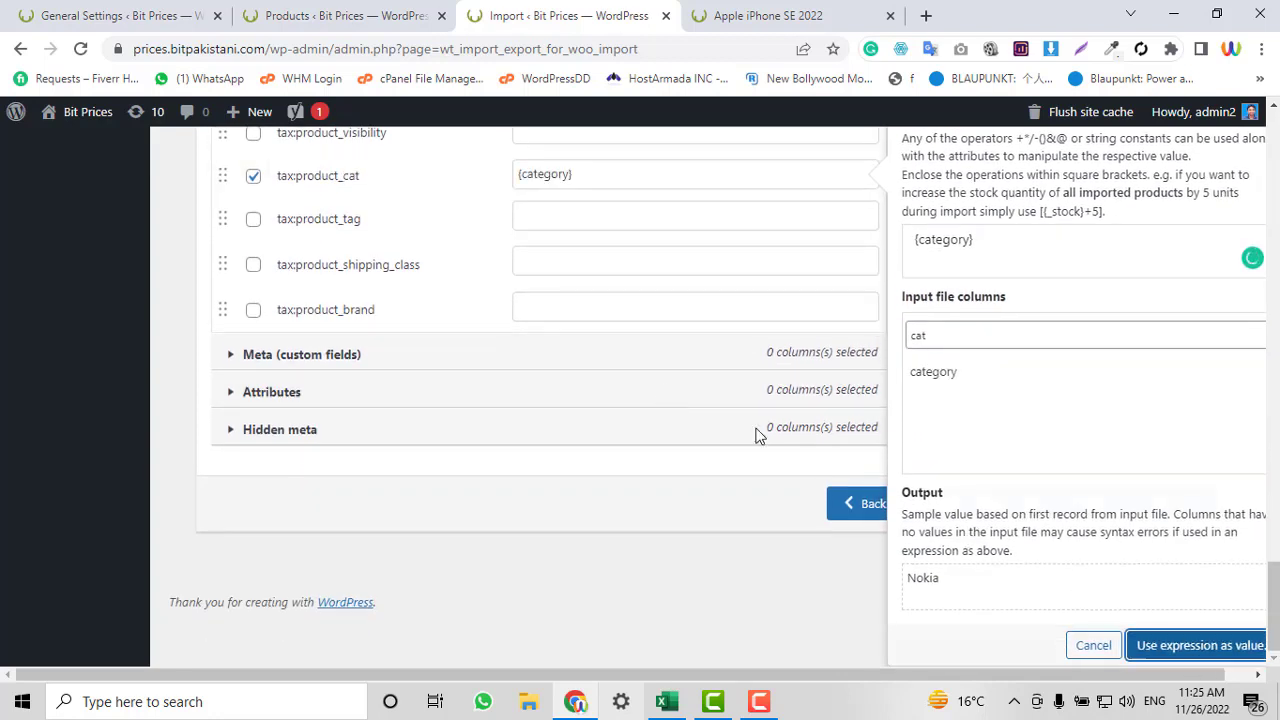
Enable tax:product_tag, search the input file columns for "tag" and apply {Tags} as its value
left_click(253, 281)
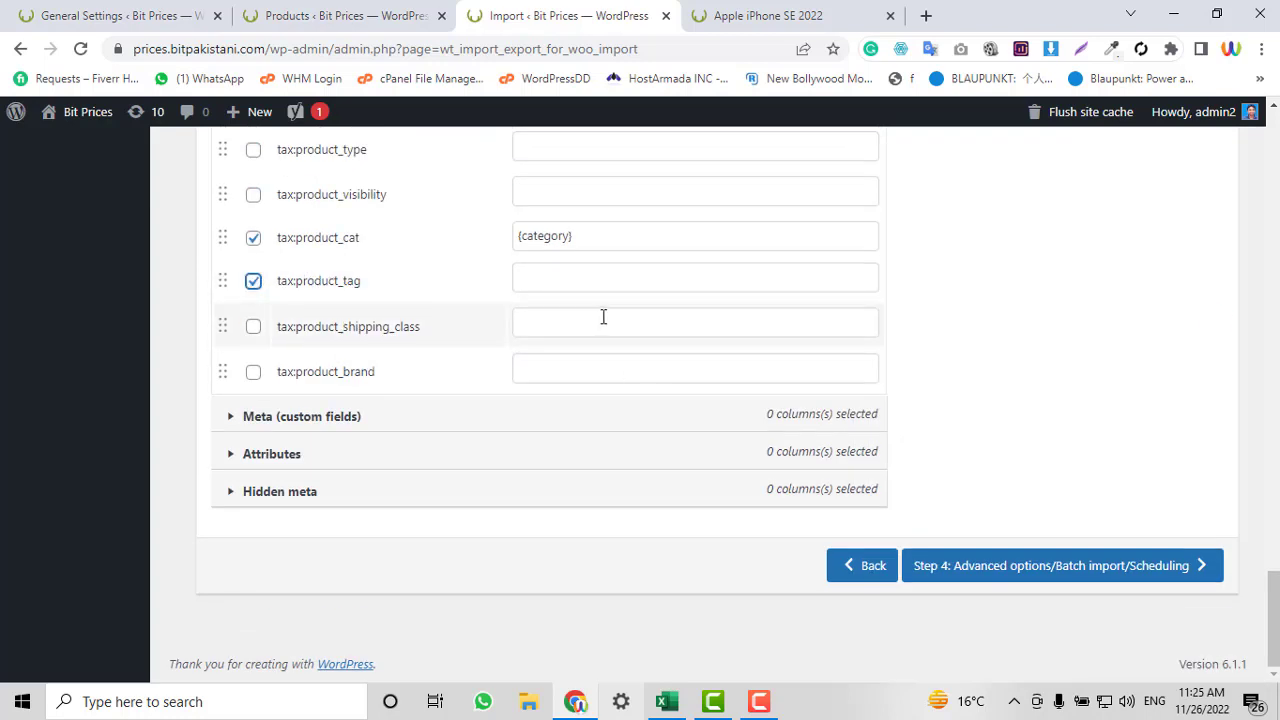
left_click(609, 283)
left_click(1000, 355)
left_click(943, 438)
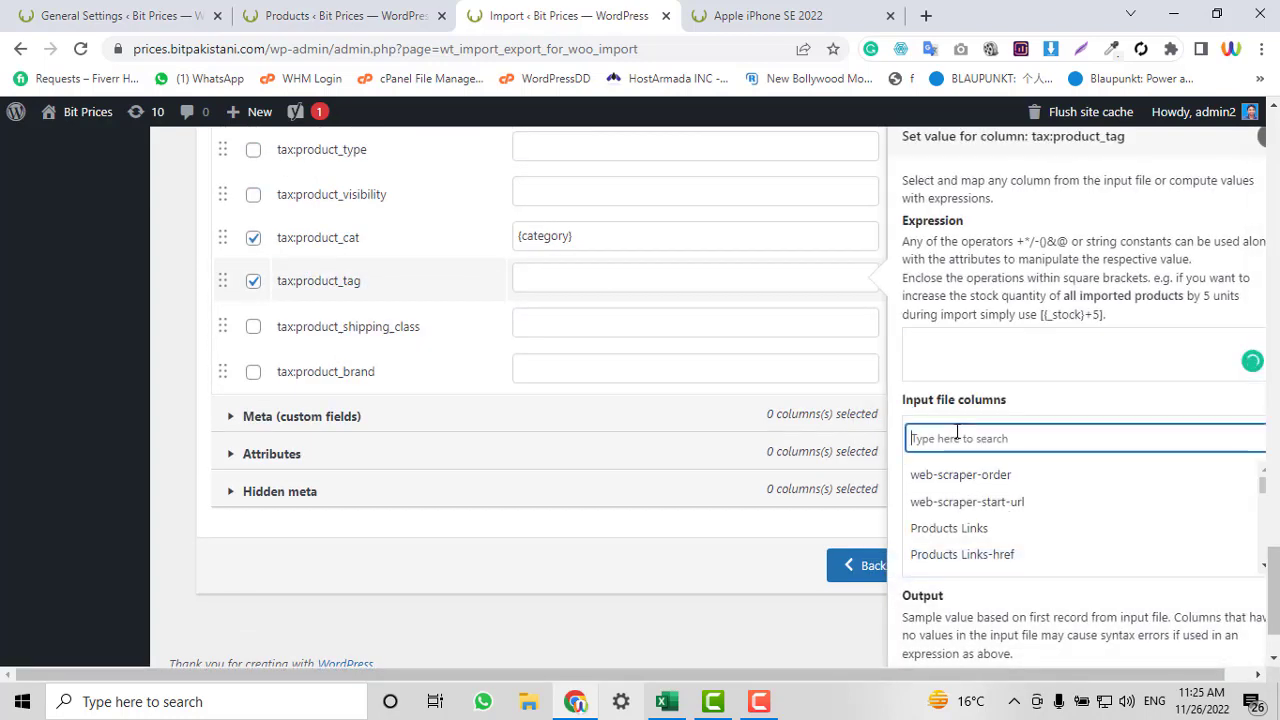
type("cagt")
key("BackSpace")
key("BackSpace")
key("BackSpace")
type("at")
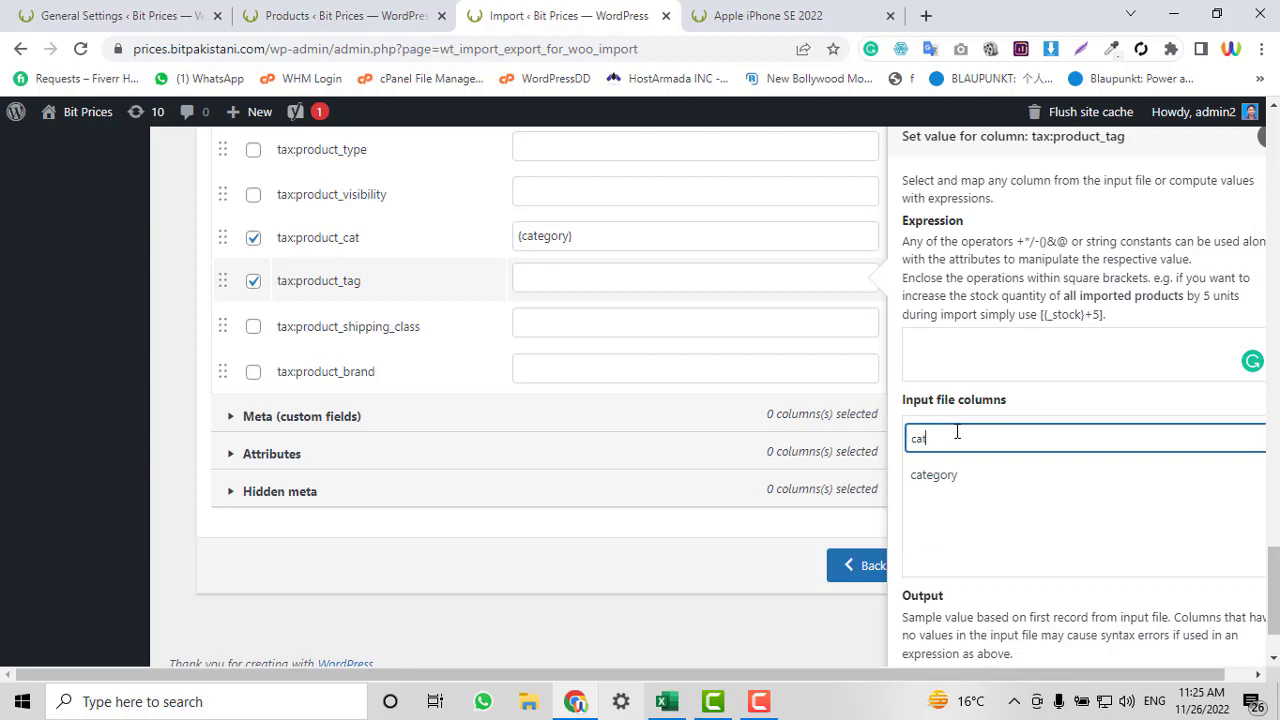
key("BackSpace")
key("BackSpace")
key("BackSpace")
type("tag")
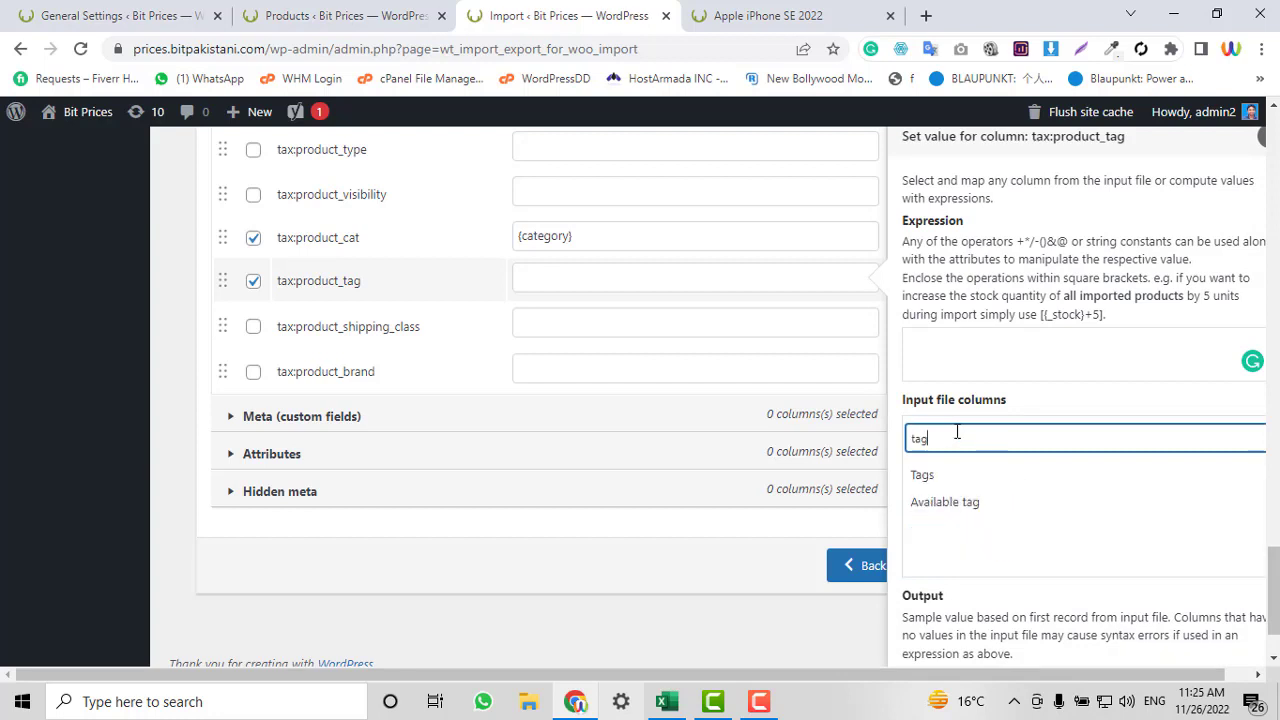
left_click(930, 476)
scroll(1157, 414, "down", 1)
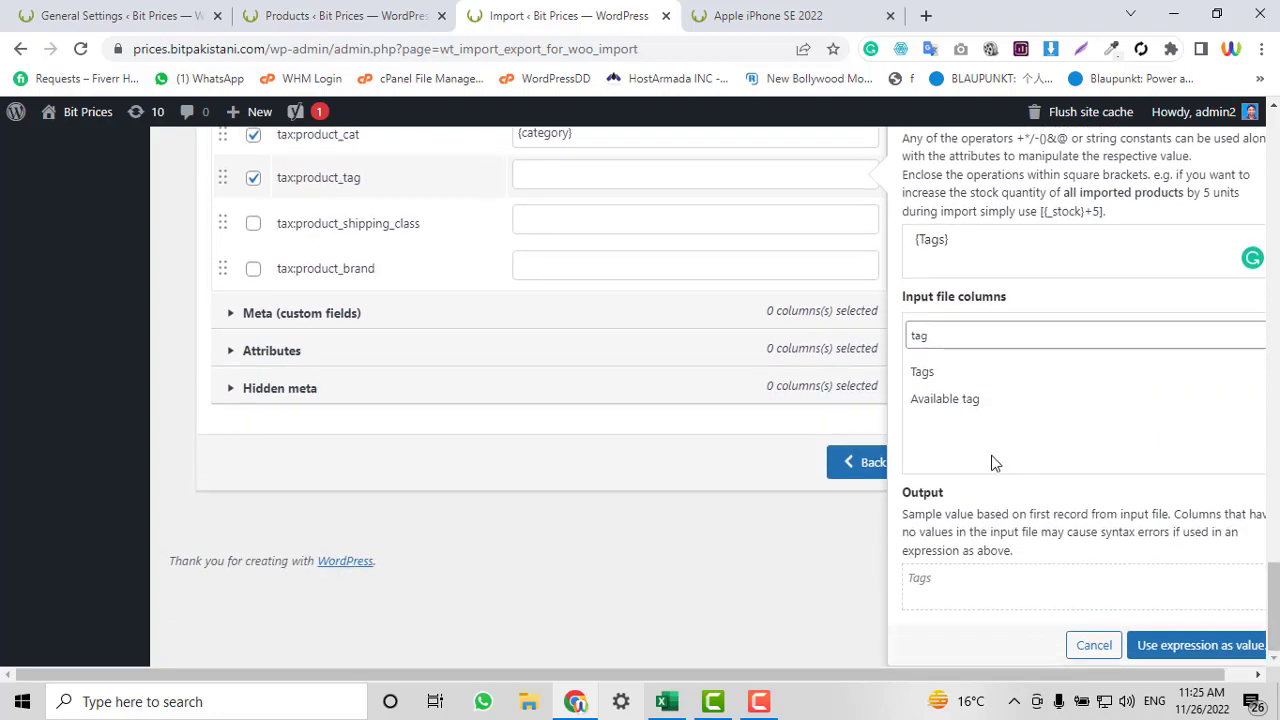
left_click(1177, 644)
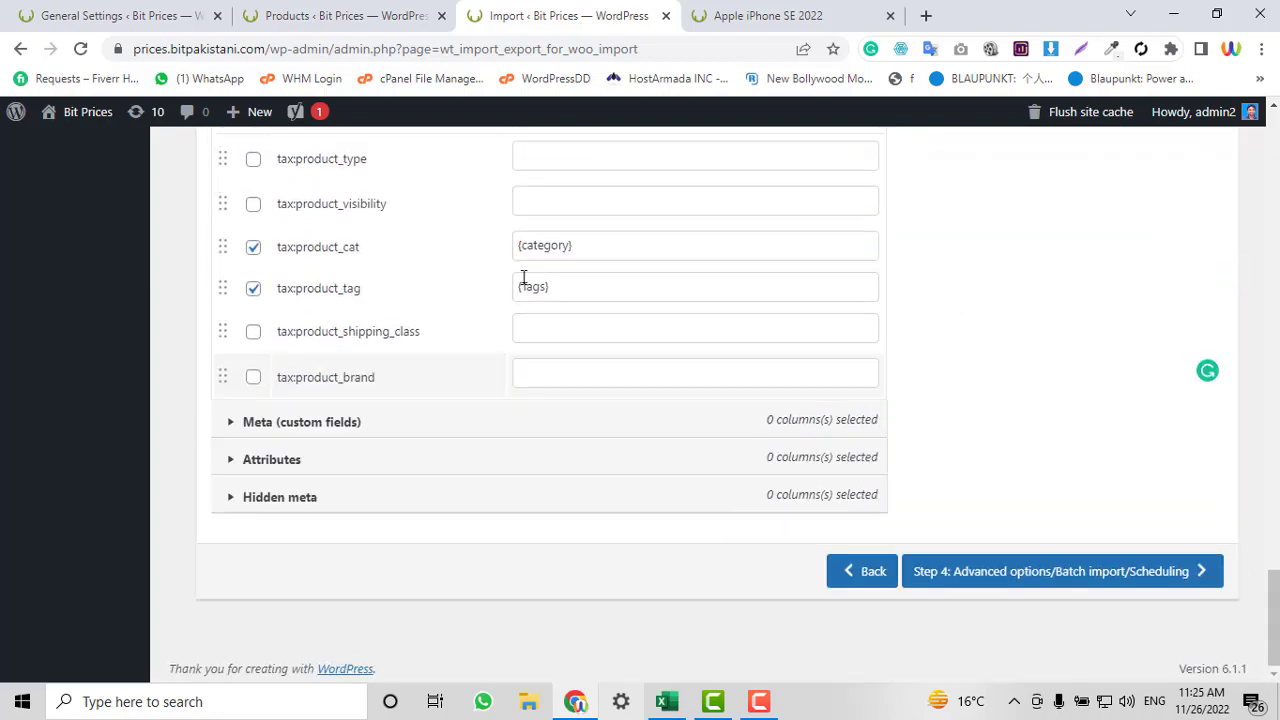
Enable tax:product_brand, search the input file columns for "cat" and apply {category} as its value
scroll(416, 377, "up", 3)
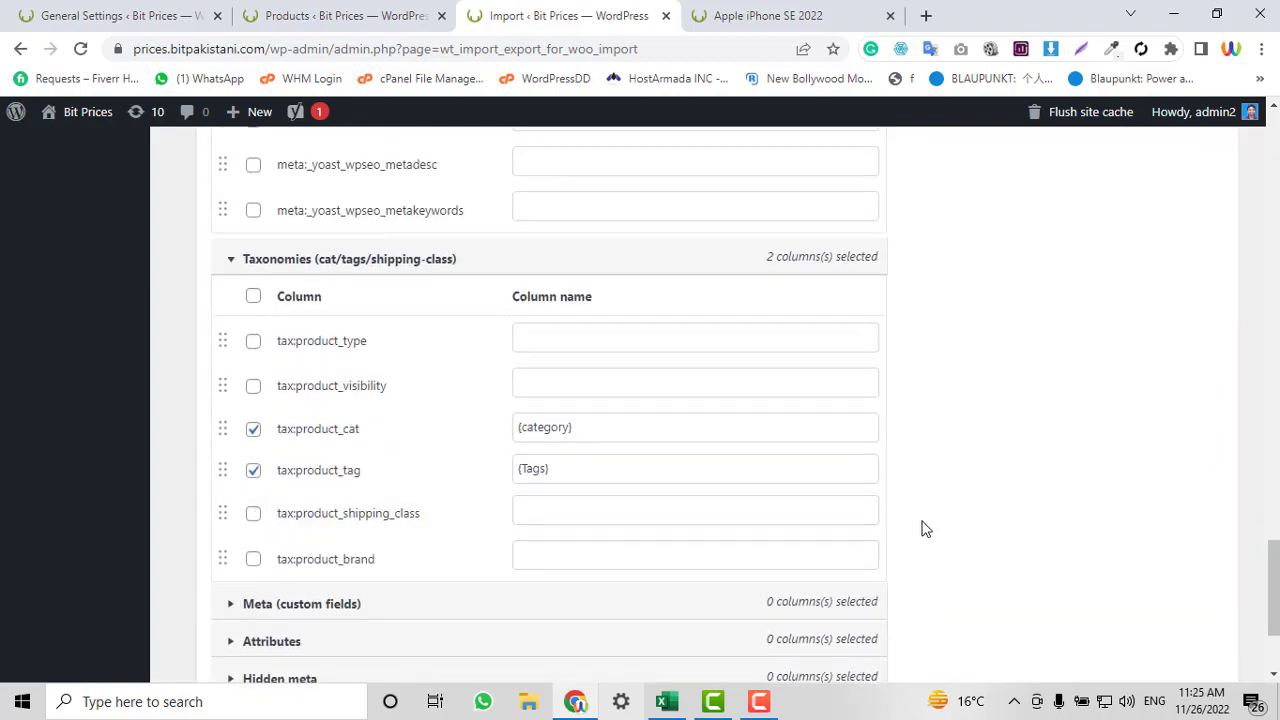
scroll(380, 526, "down", 1)
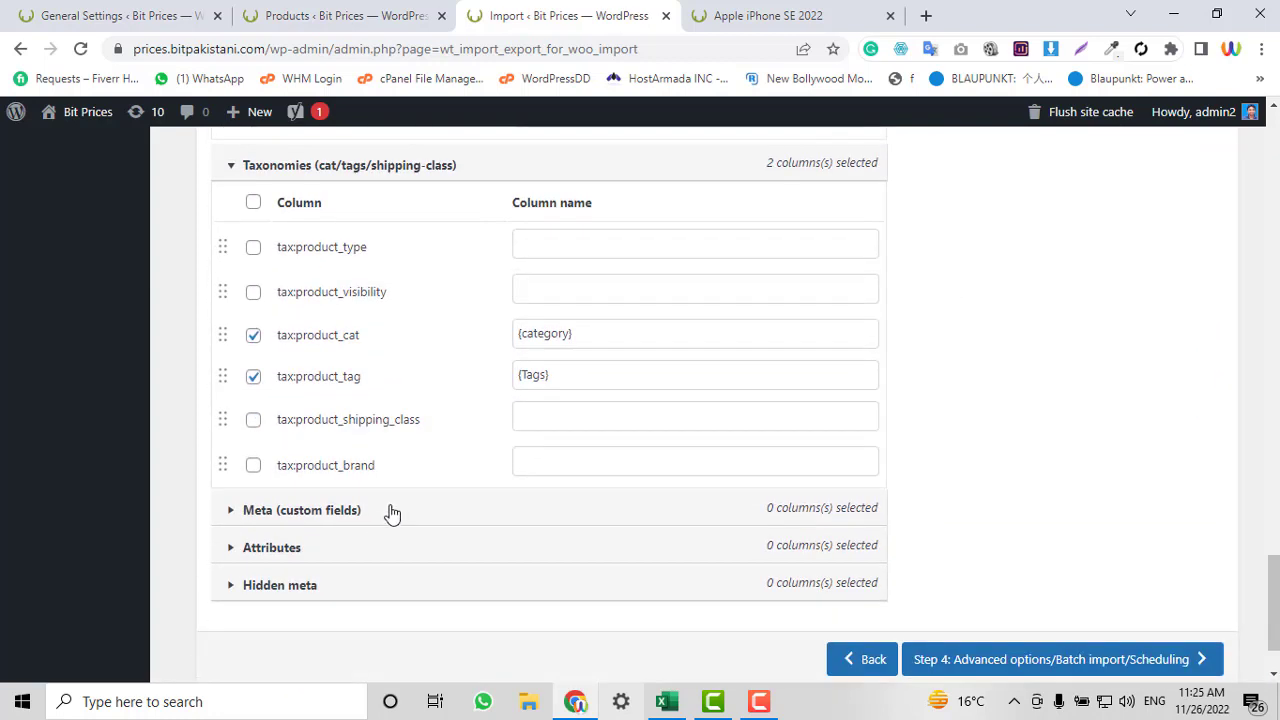
left_click(634, 463)
left_click(962, 618)
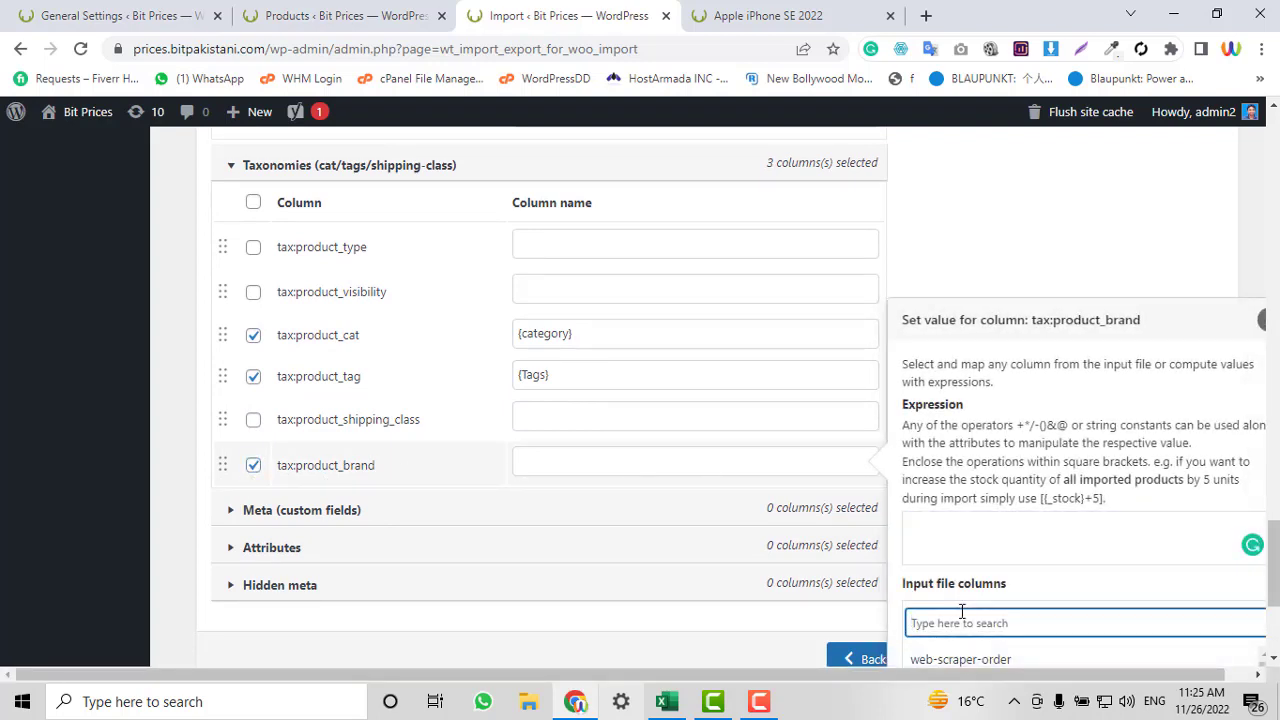
type("cat")
scroll(960, 600, "down", 1)
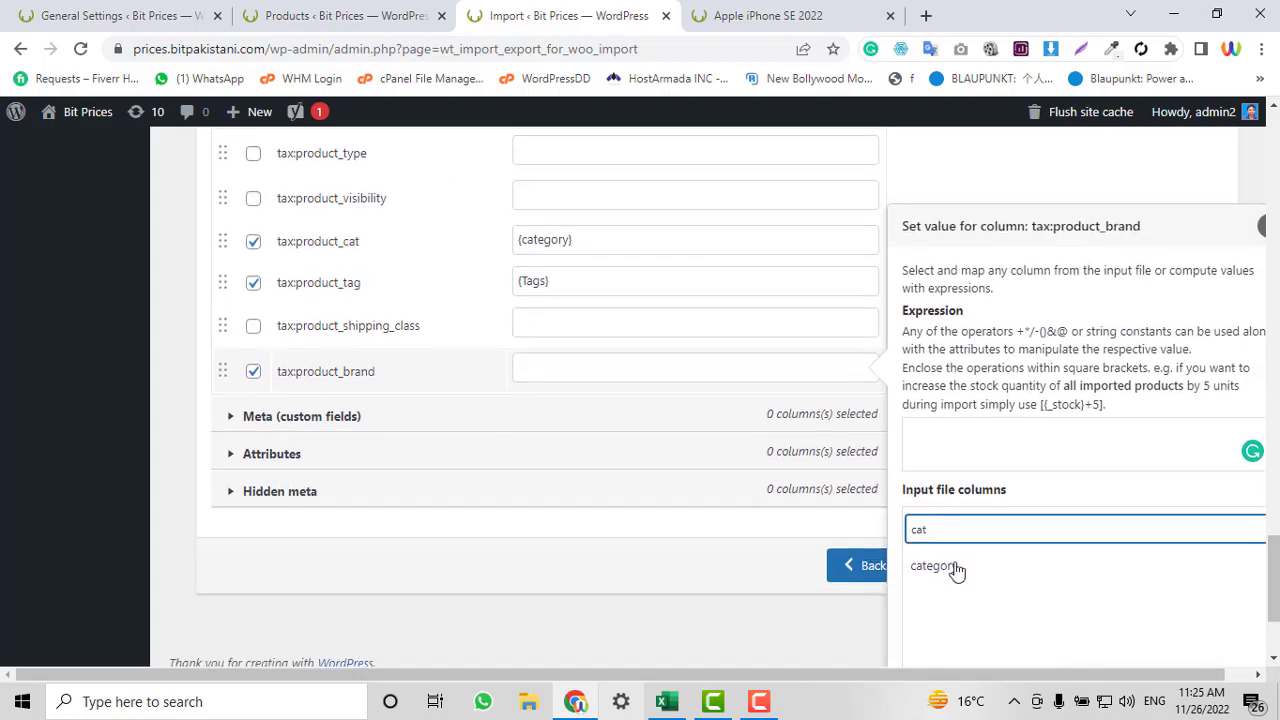
left_click(958, 566)
scroll(1040, 545, "down", 2)
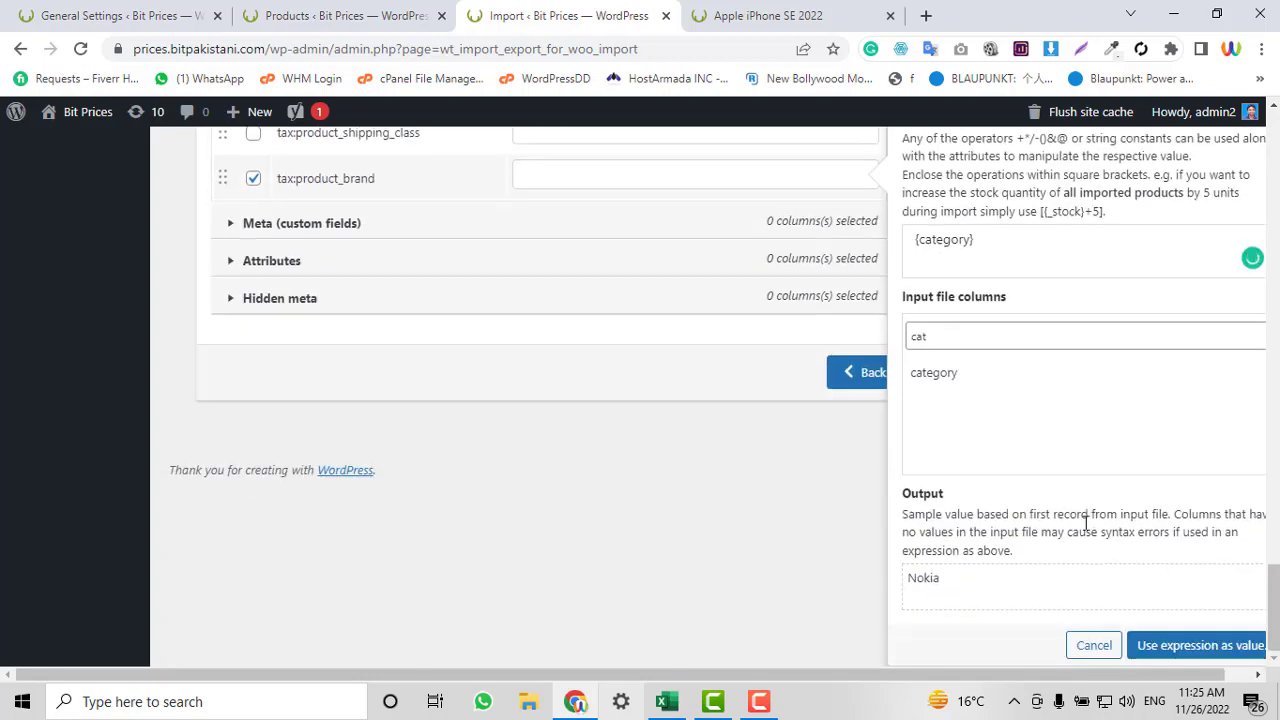
left_click(1145, 640)
Expand the Meta (custom fields) section of the import mapping
scroll(491, 463, "up", 1)
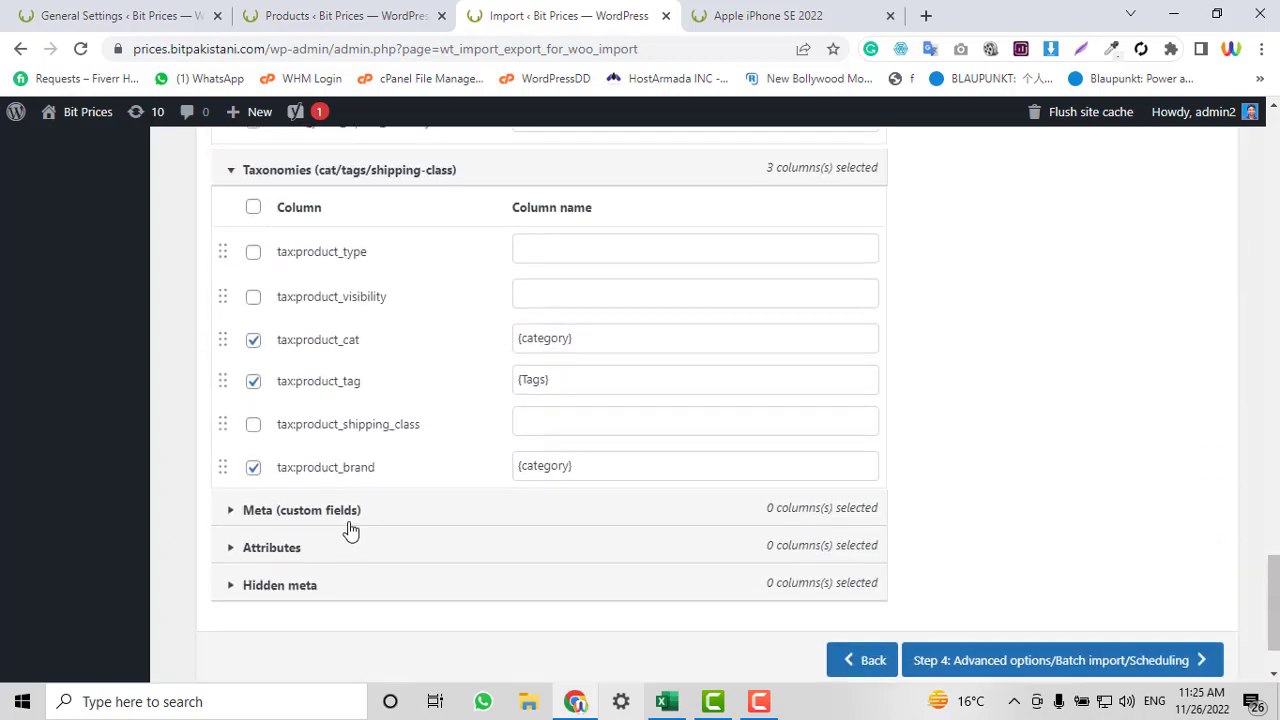
left_click(360, 514)
scroll(821, 238, "down", 1)
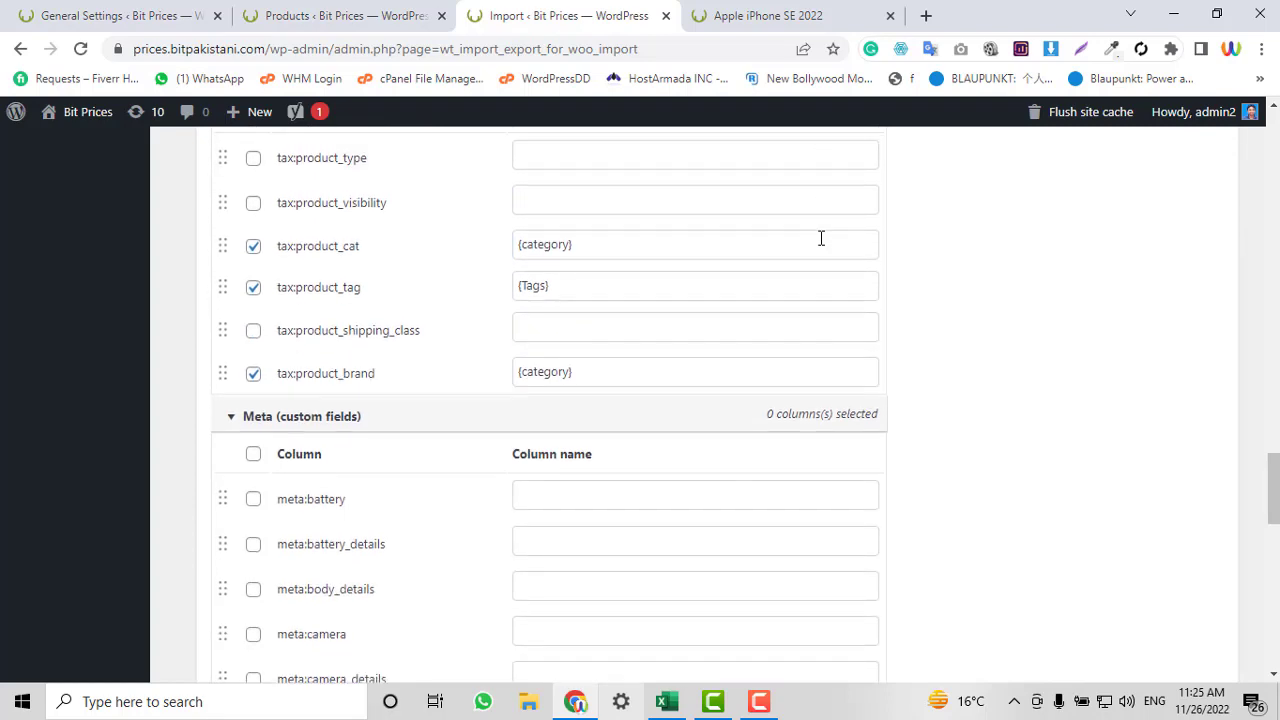
scroll(821, 238, "down", 2)
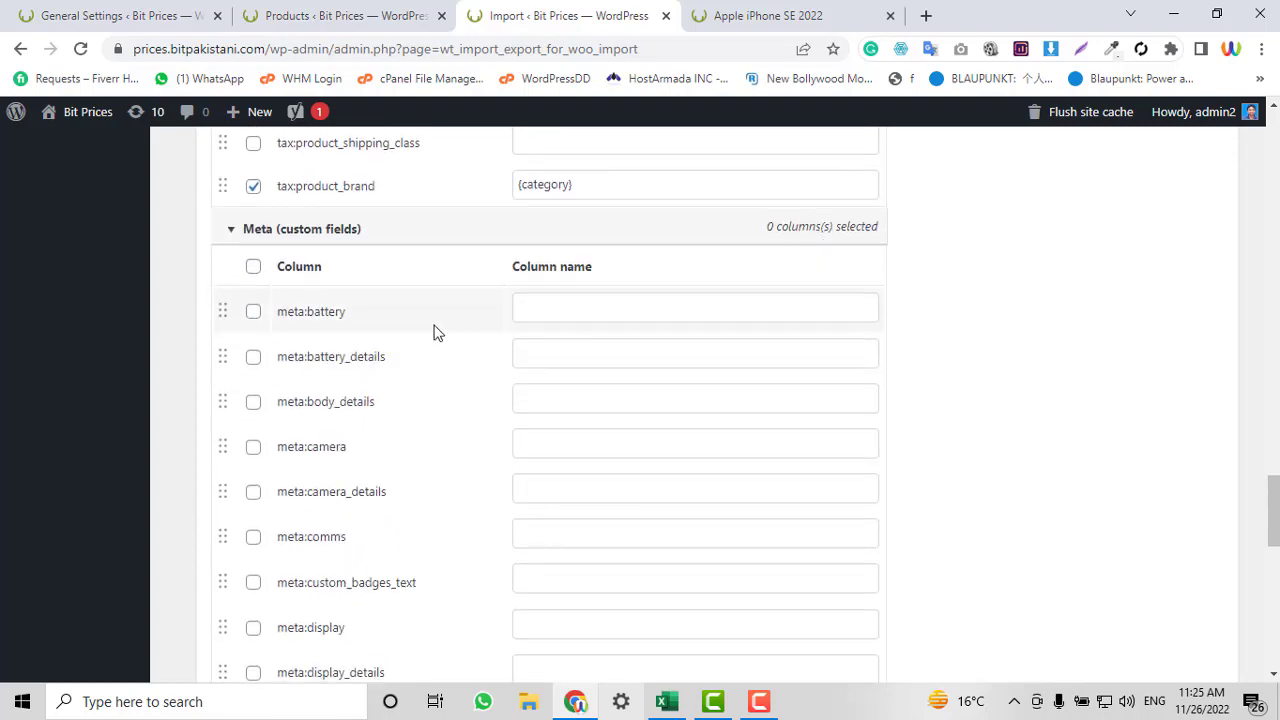
Review the specifications on the Apple iPhone SE 2022 product page and compare them with the custom fields in the import mapping
left_click(793, 12)
scroll(738, 365, "up", 4)
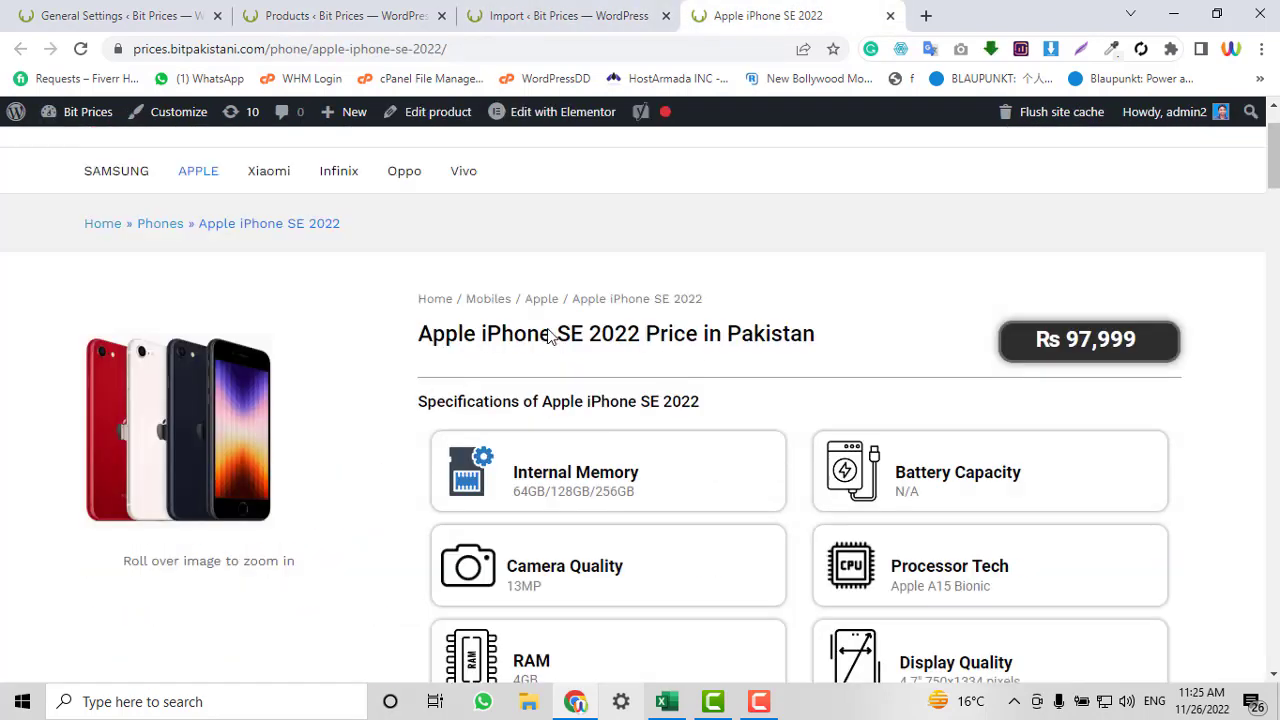
scroll(961, 367, "down", 13)
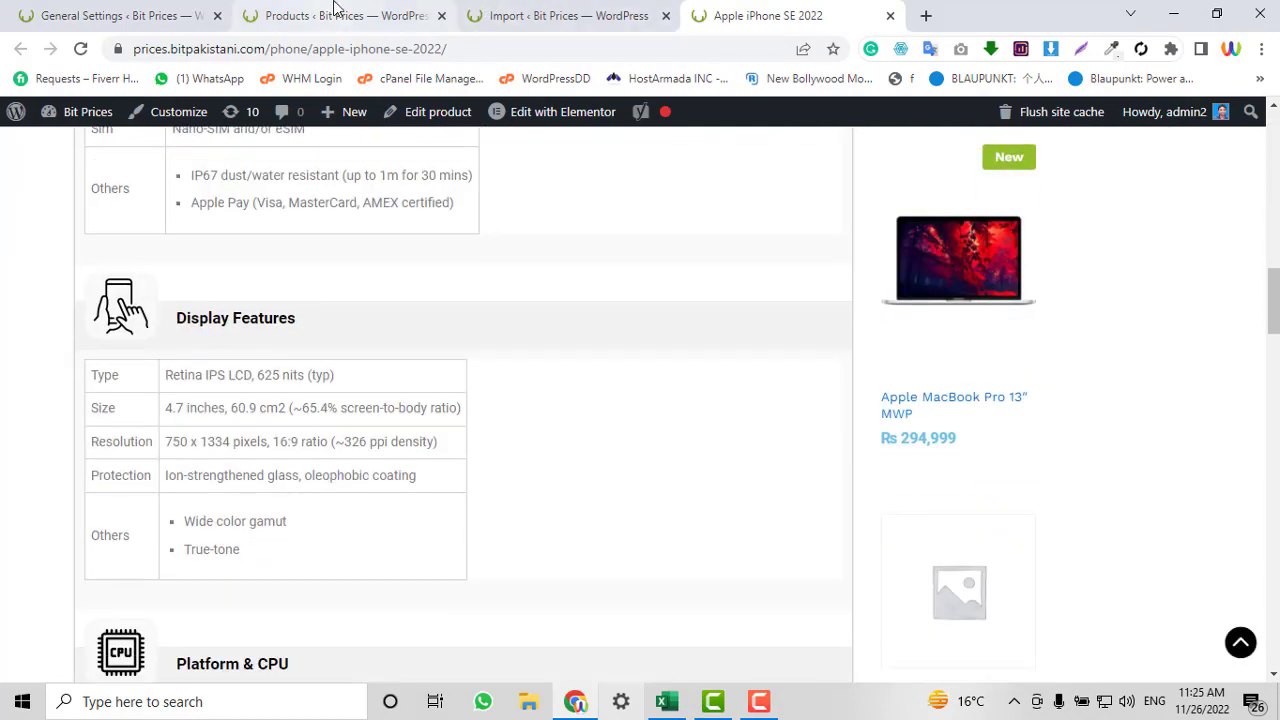
left_click(485, 12)
left_click(330, 15)
scroll(603, 425, "up", 3)
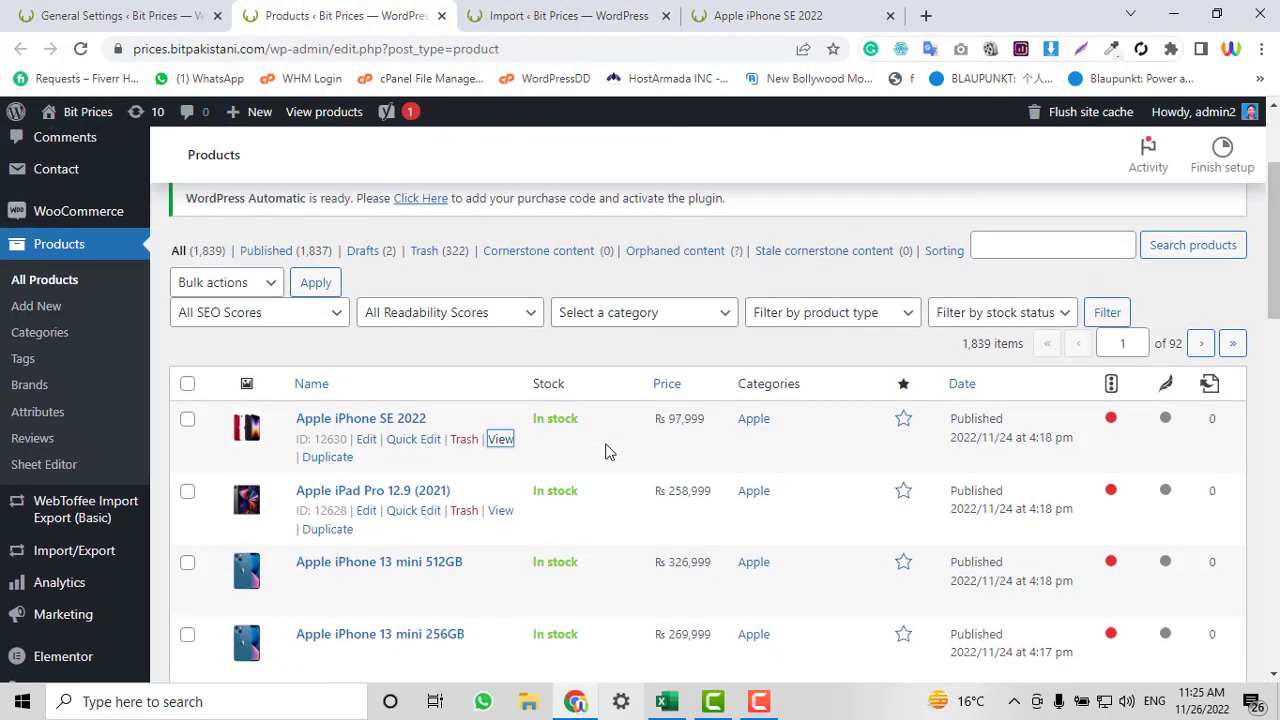
left_click(545, 10)
scroll(692, 397, "up", 6)
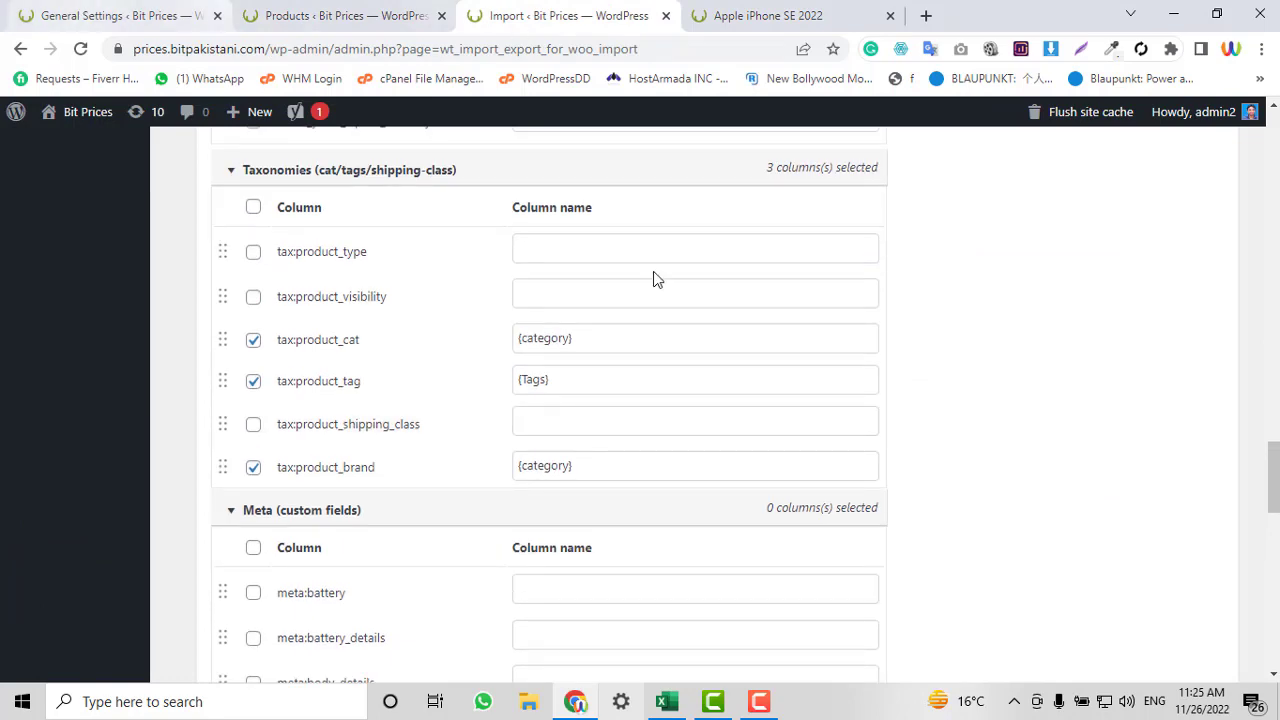
scroll(751, 471, "down", 5)
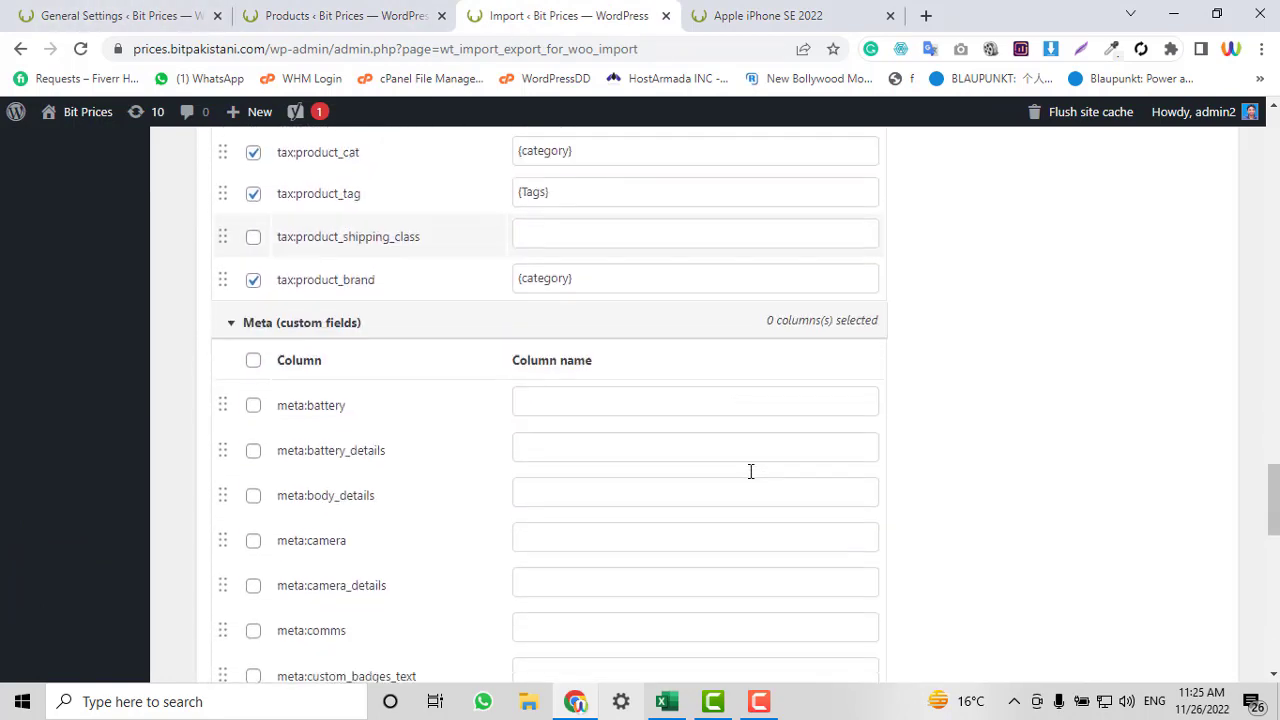
left_click(757, 10)
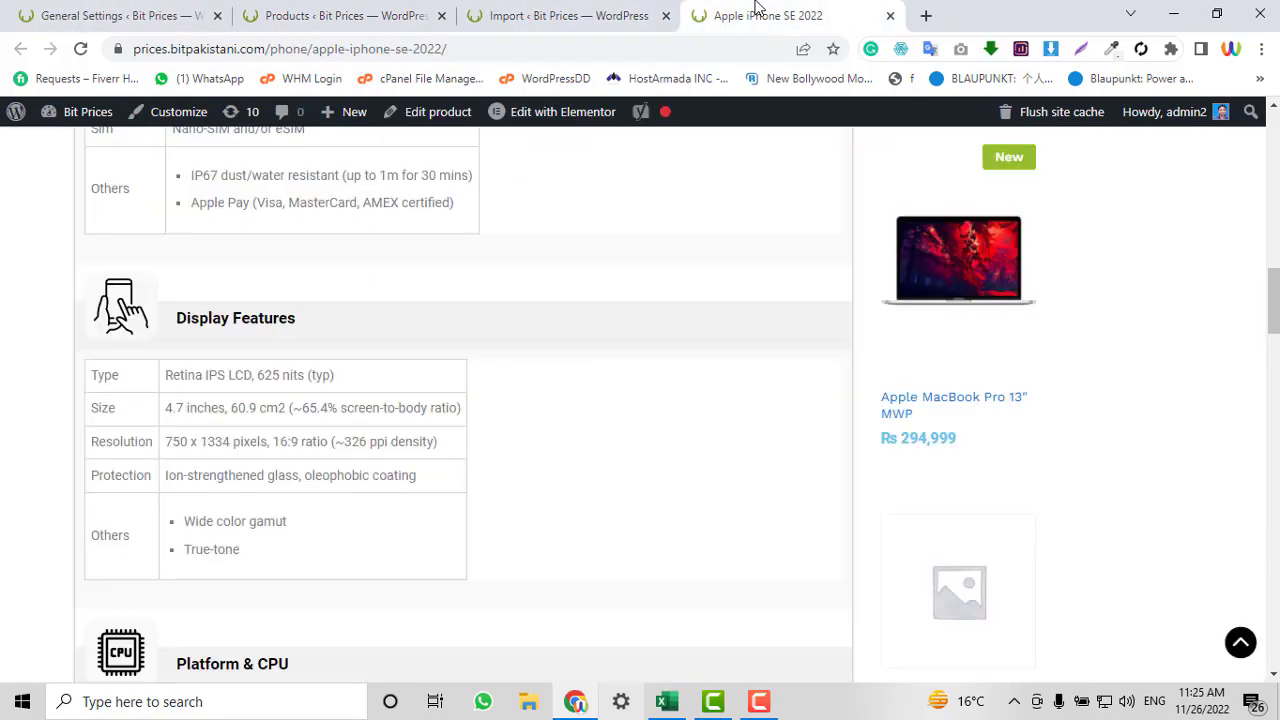
key("ctrl+shift+Tab")
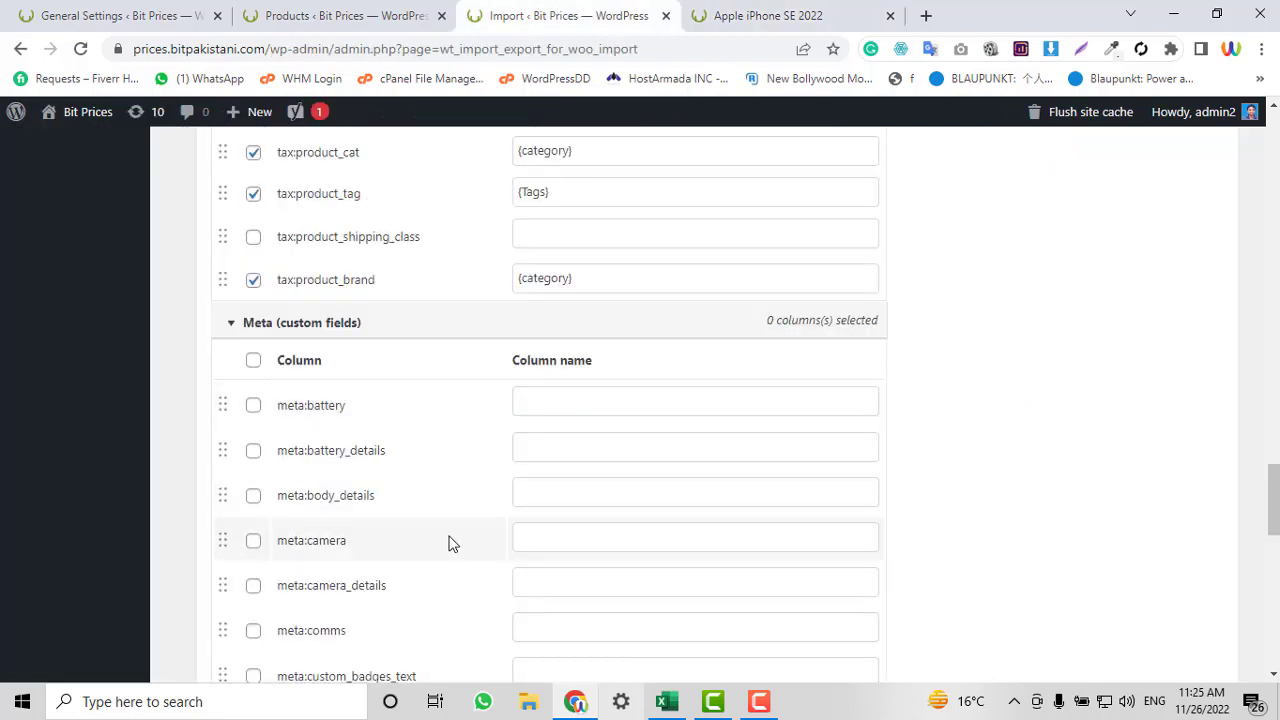
Enable meta:battery, search the input file columns for "bat" and apply {Battery} as its value
scroll(449, 537, "down", 1)
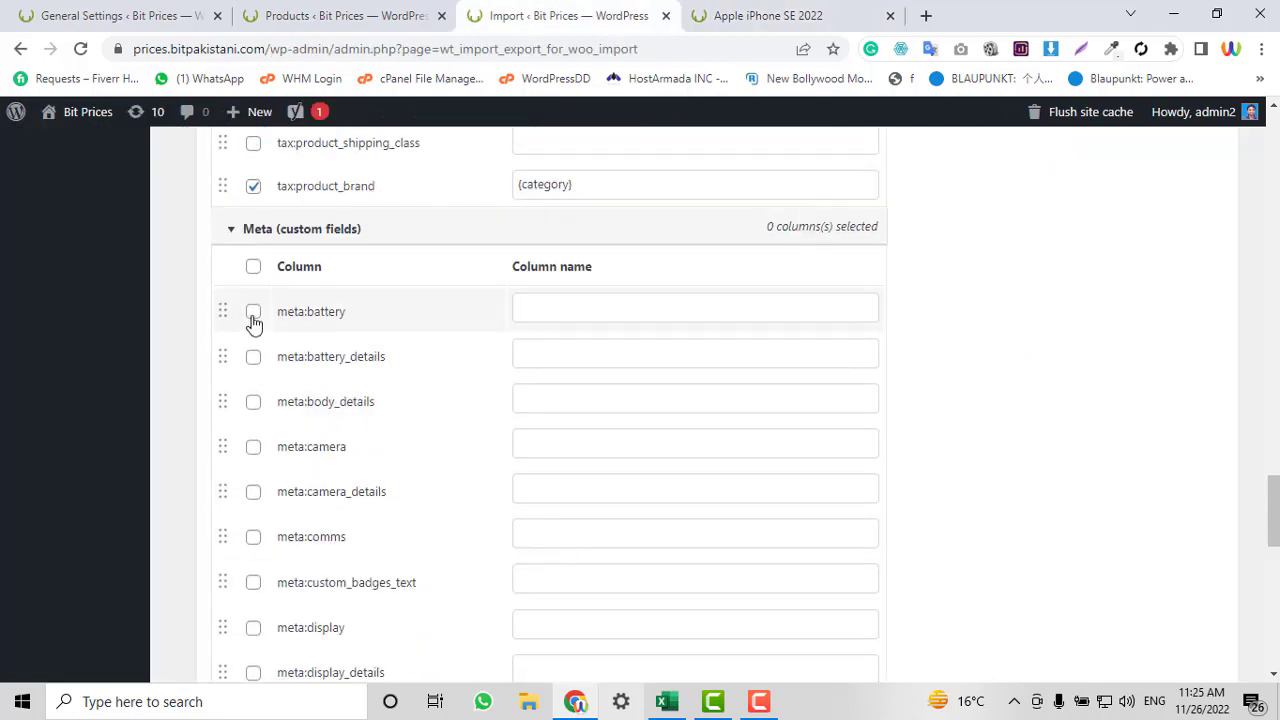
left_click(611, 318)
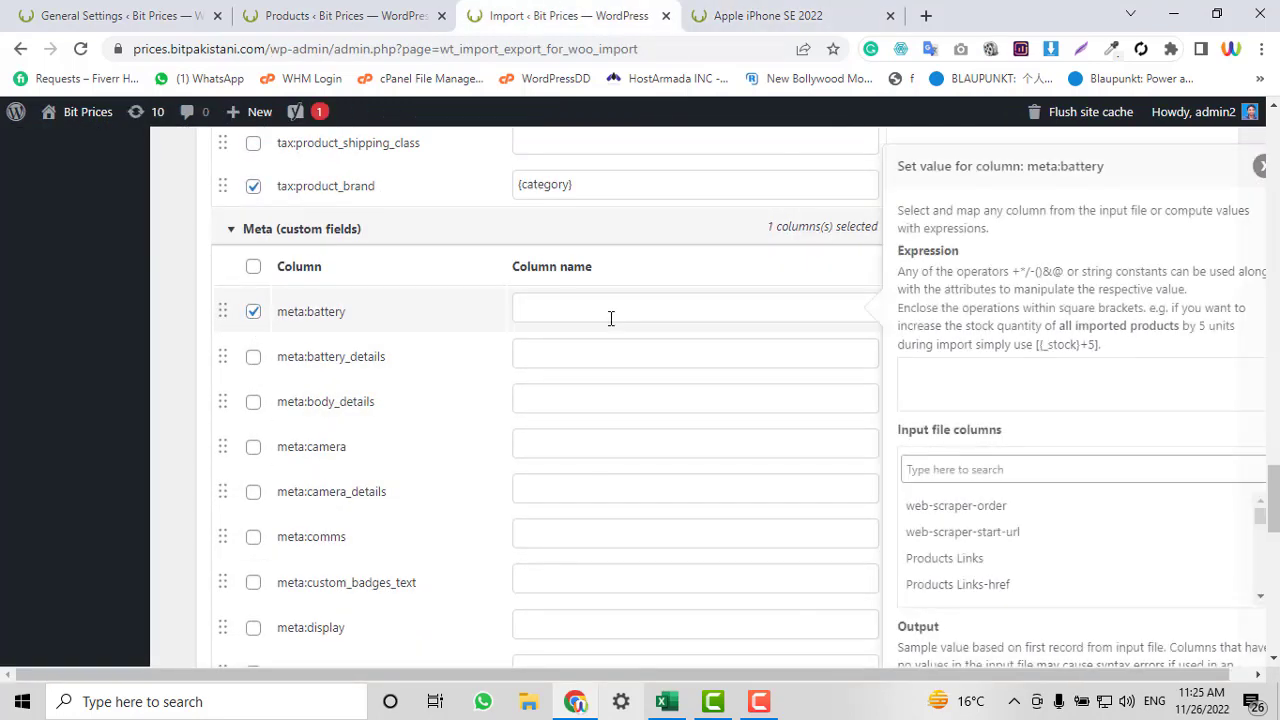
left_click(999, 469)
type("bat")
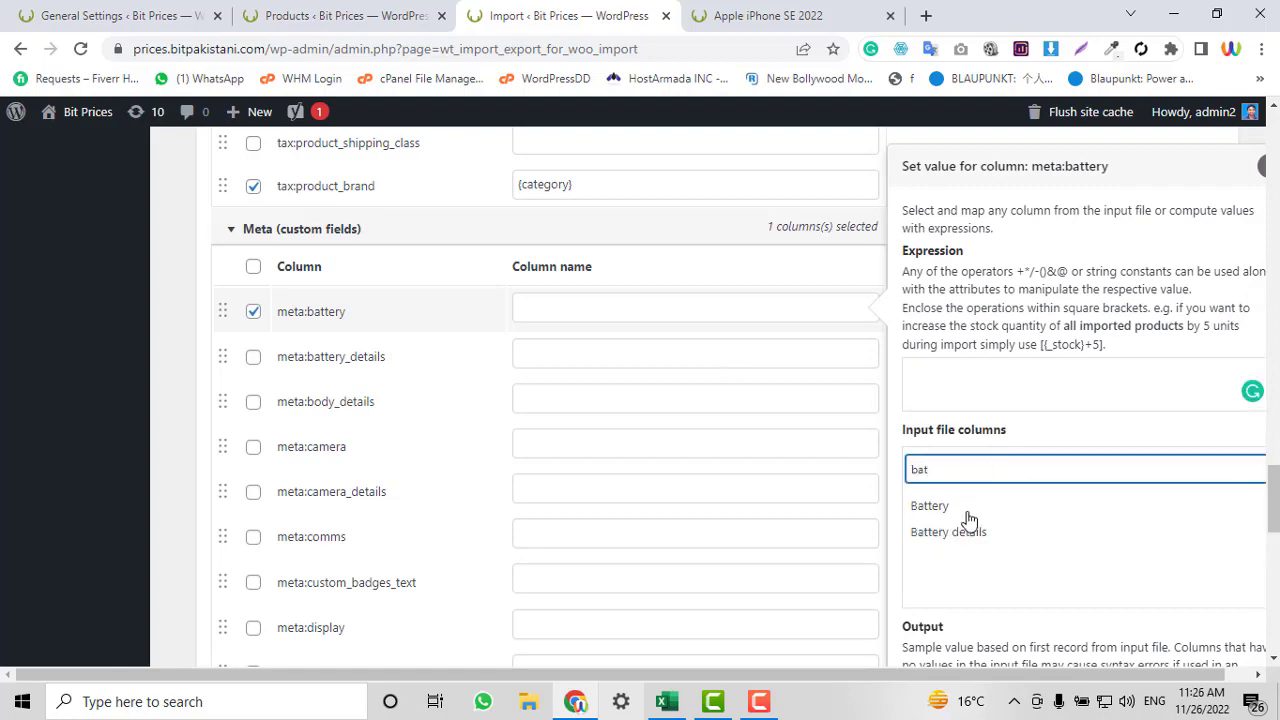
left_click(930, 506)
scroll(1131, 551, "down", 2)
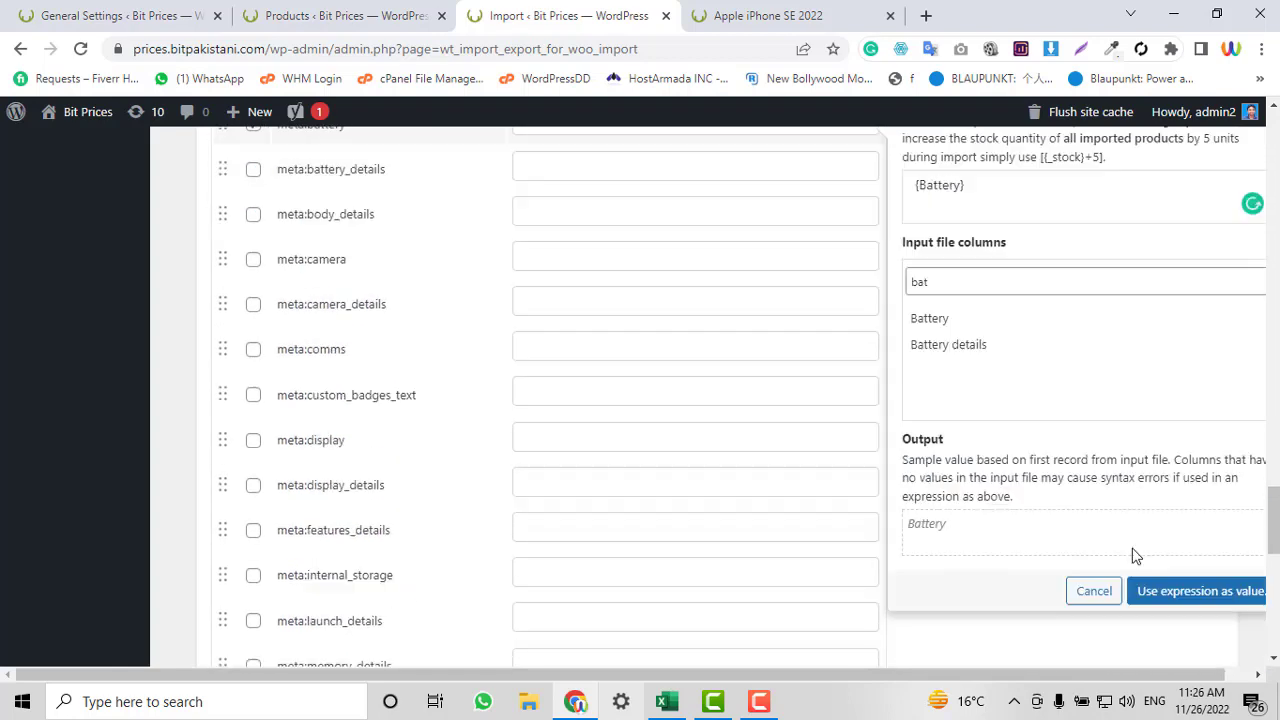
left_click(1194, 594)
Switch to the Nokia workbook in Excel and check cell values in the category, Camera, Processor and Battery columns
left_click(666, 701)
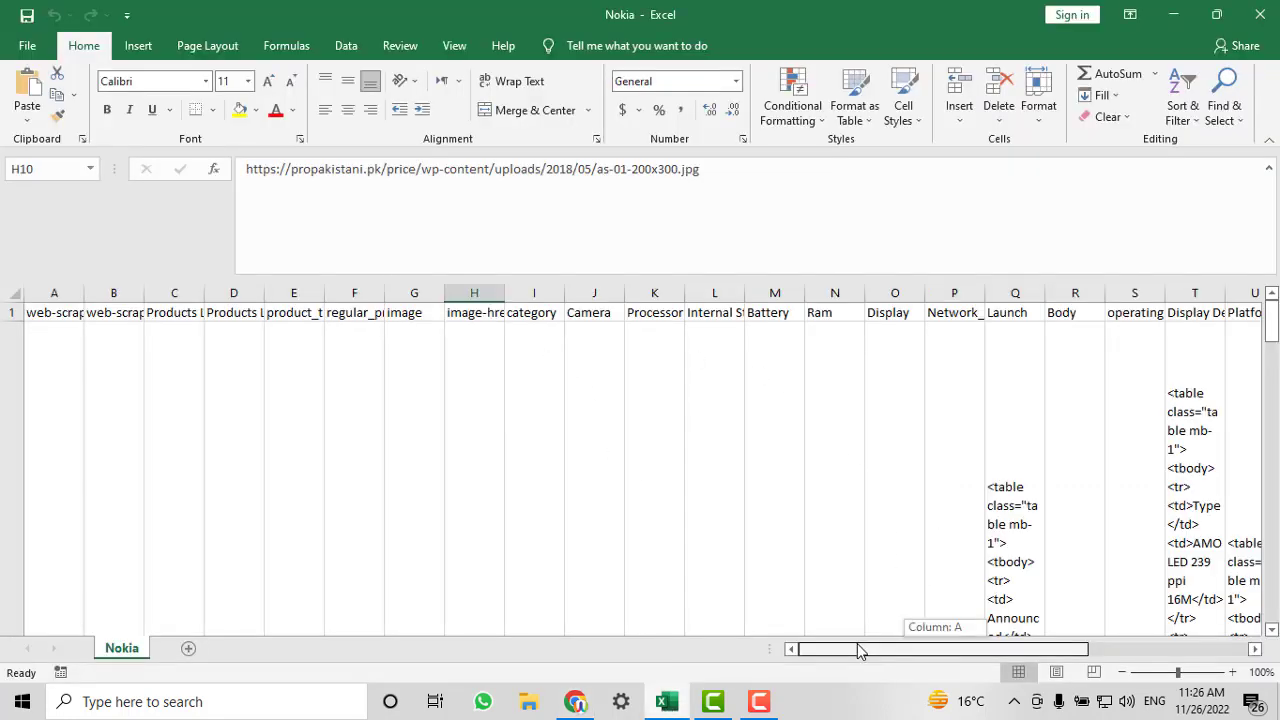
left_click(533, 343)
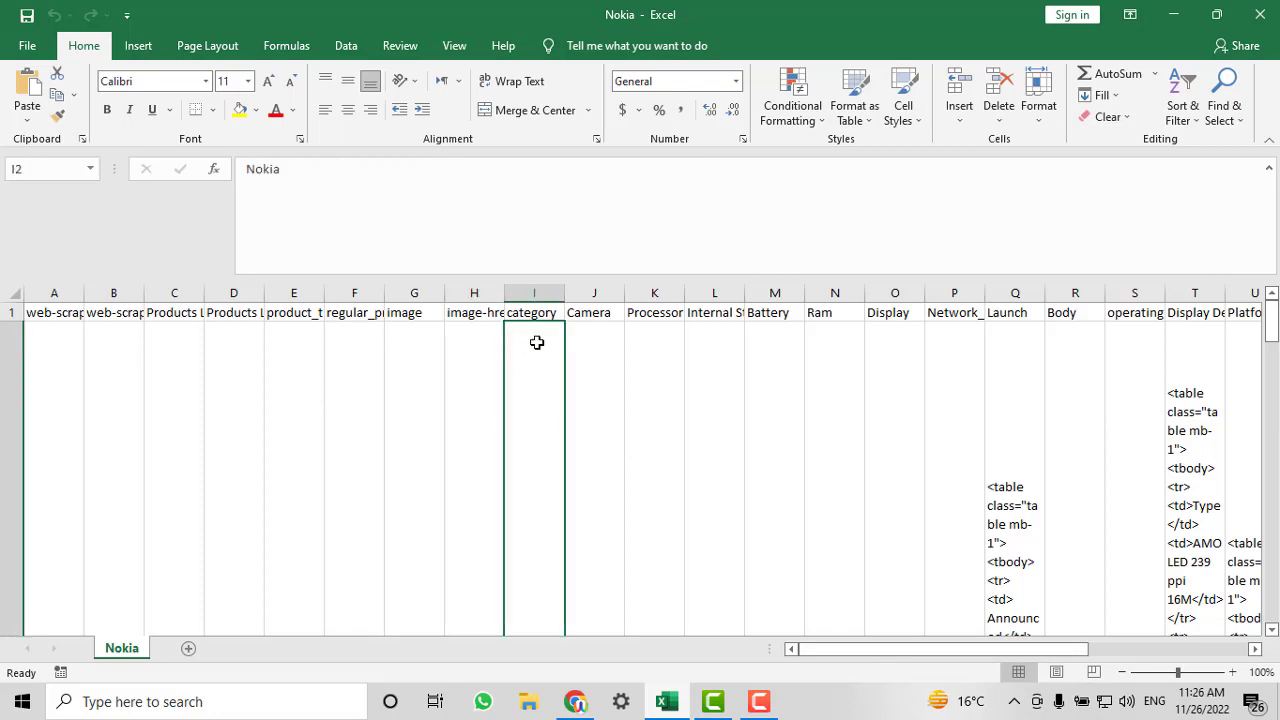
left_click(603, 342)
left_click(672, 341)
left_click(774, 327)
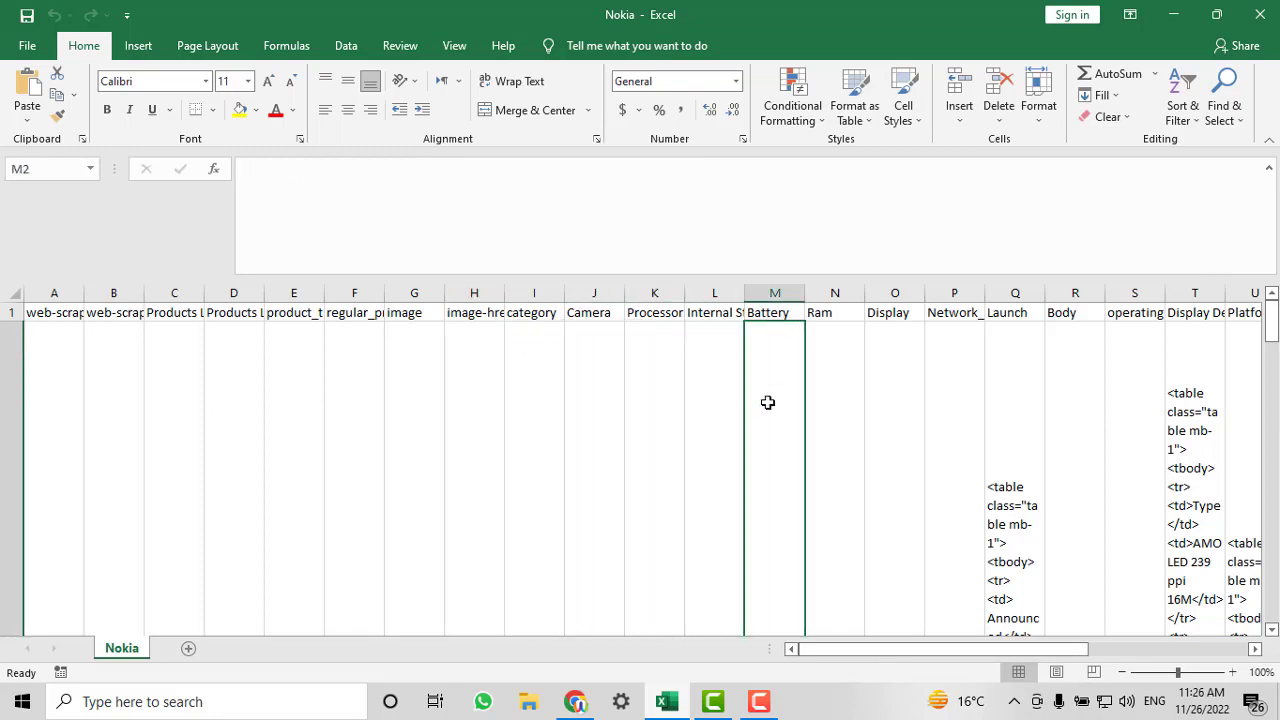
scroll(774, 489, "down", 3)
left_click(774, 489)
scroll(795, 397, "up", 3)
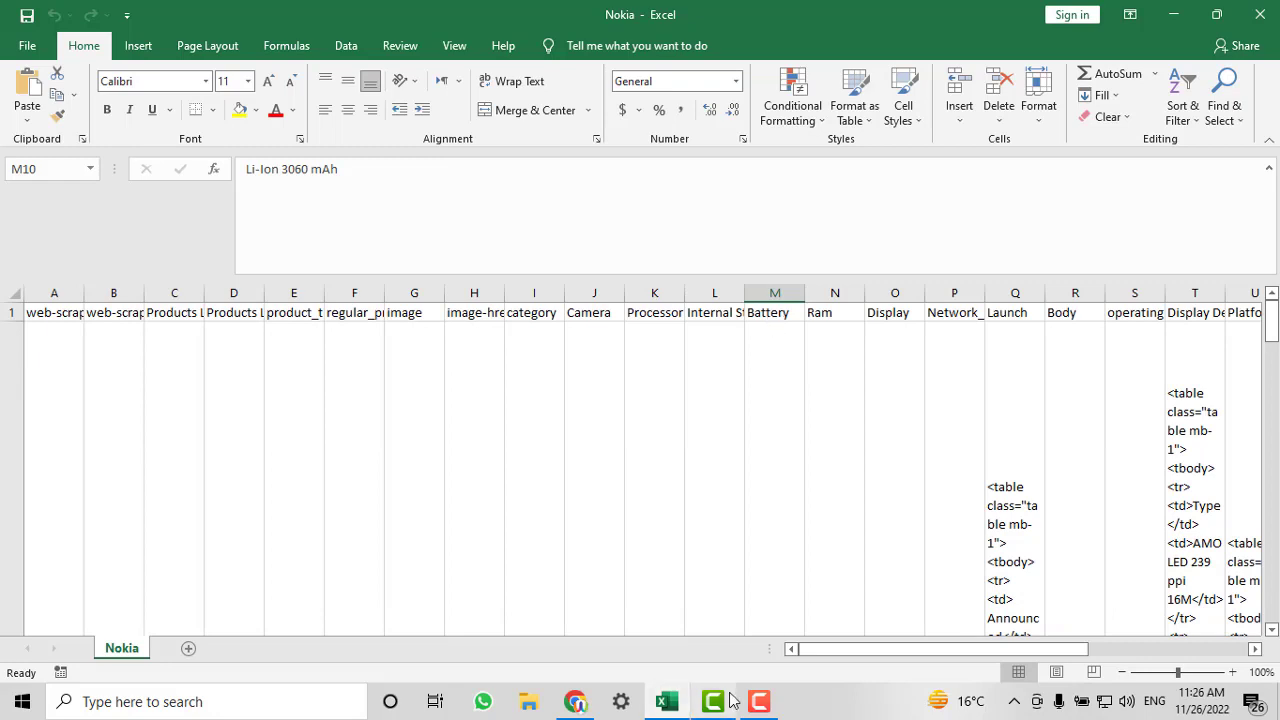
Back in Chrome, enable meta:battery_details, search the input file columns for "batt" and apply {Battery details} as its value
left_click(575, 701)
scroll(660, 497, "up", 3)
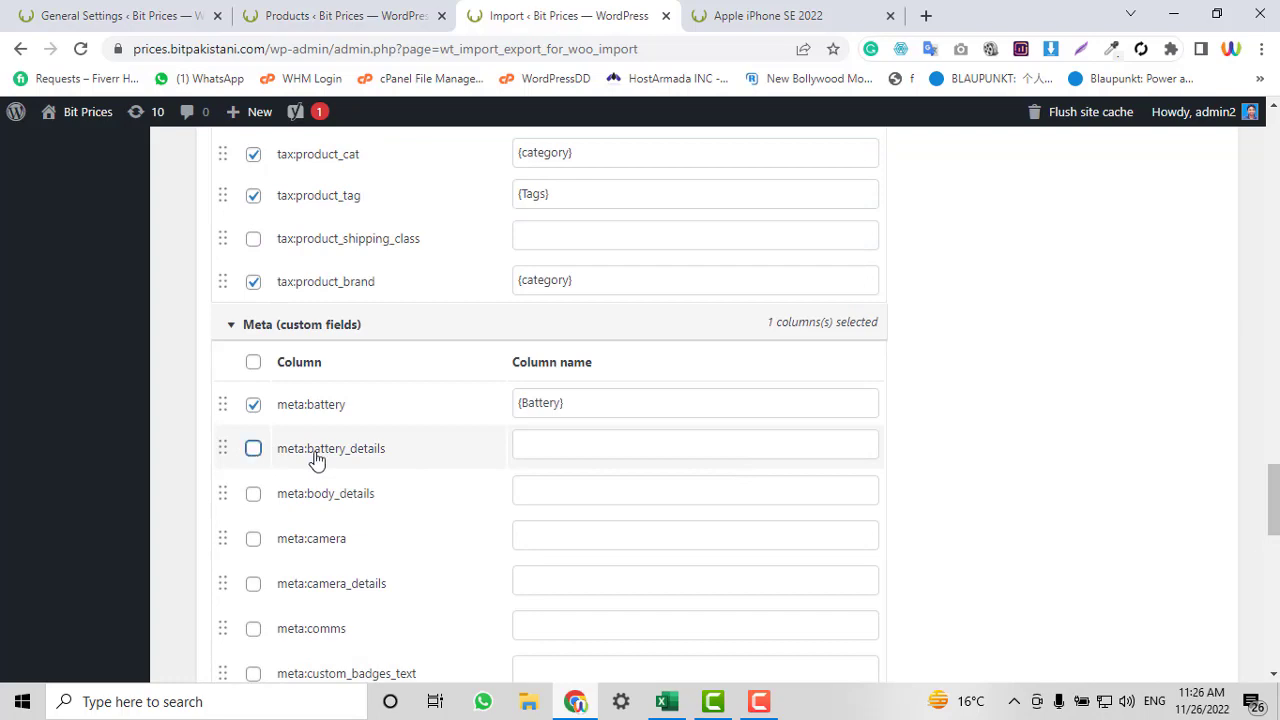
left_click(585, 454)
left_click(979, 602)
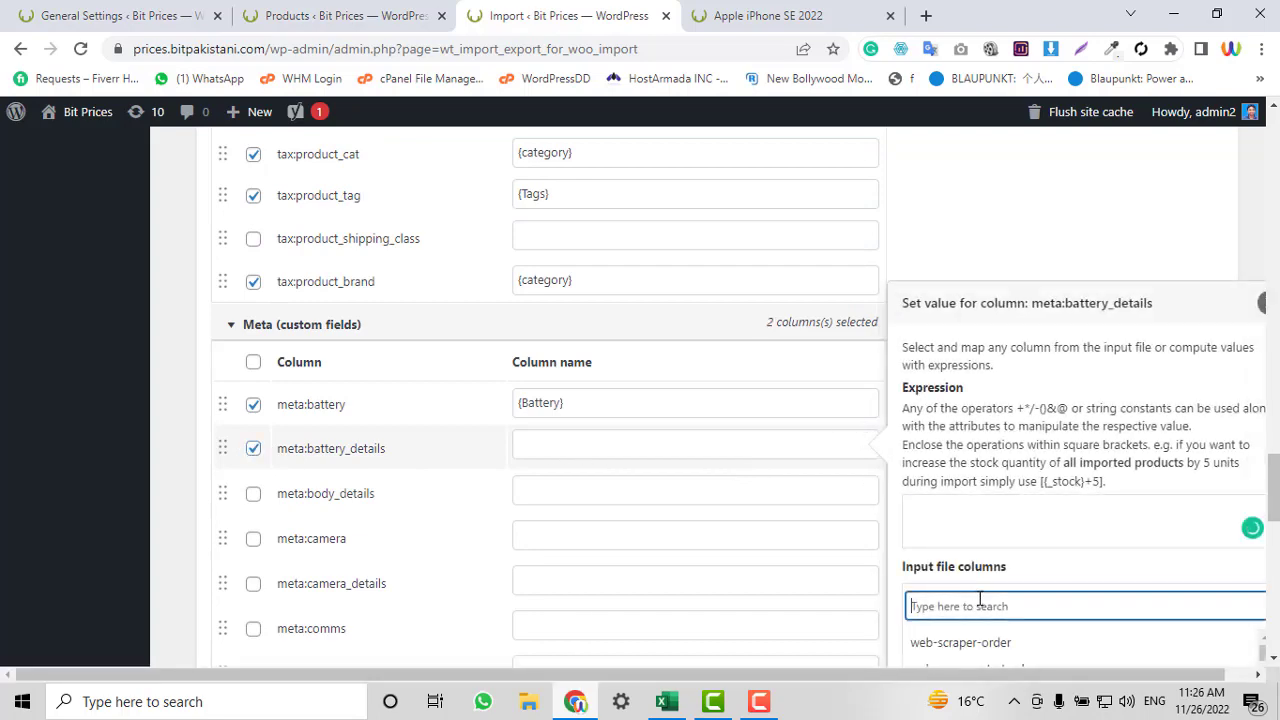
type("batt")
scroll(975, 500, "down", 3)
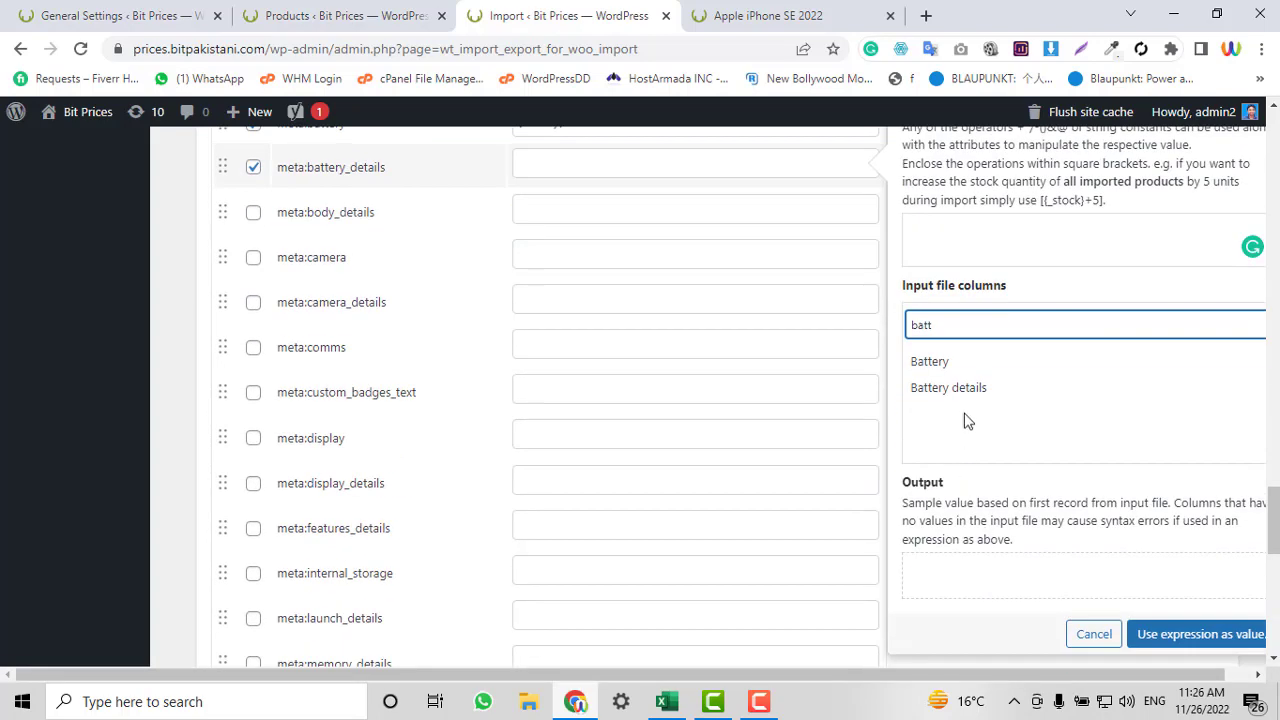
left_click(948, 387)
left_click(1195, 634)
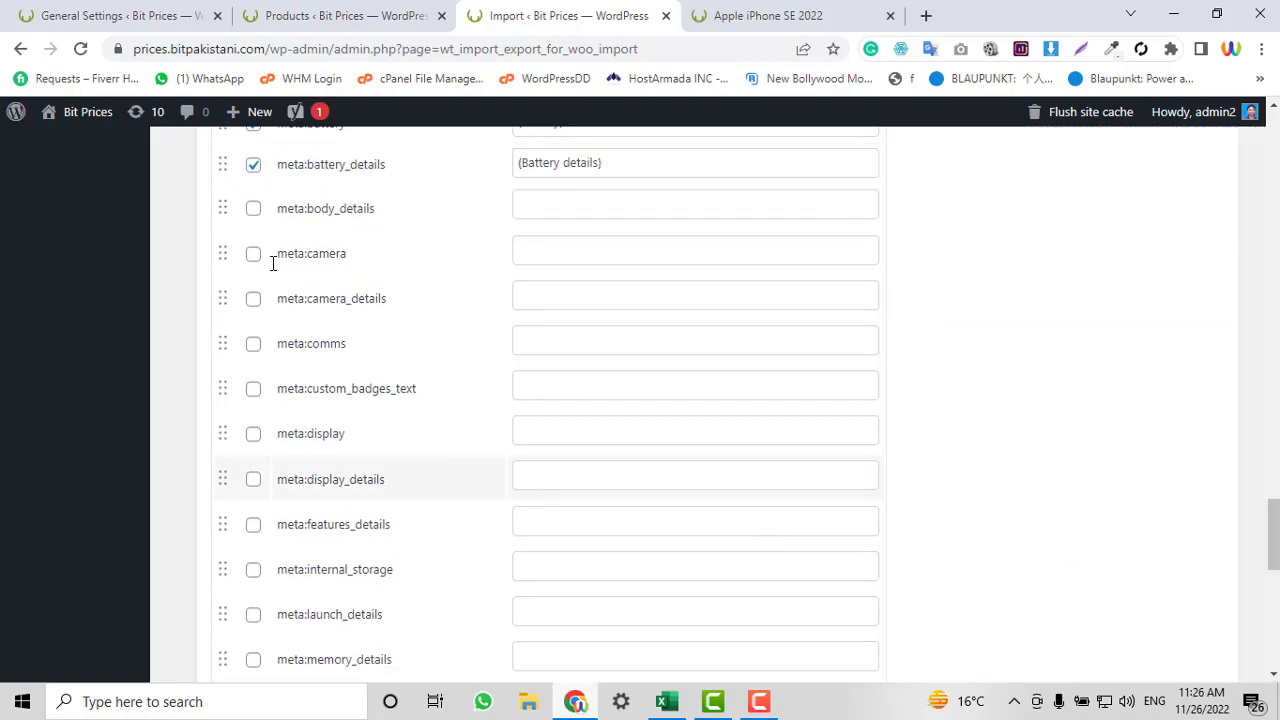
Enable meta:body_details, search the input file columns for "bod" and apply {Body} as its value
left_click(607, 207)
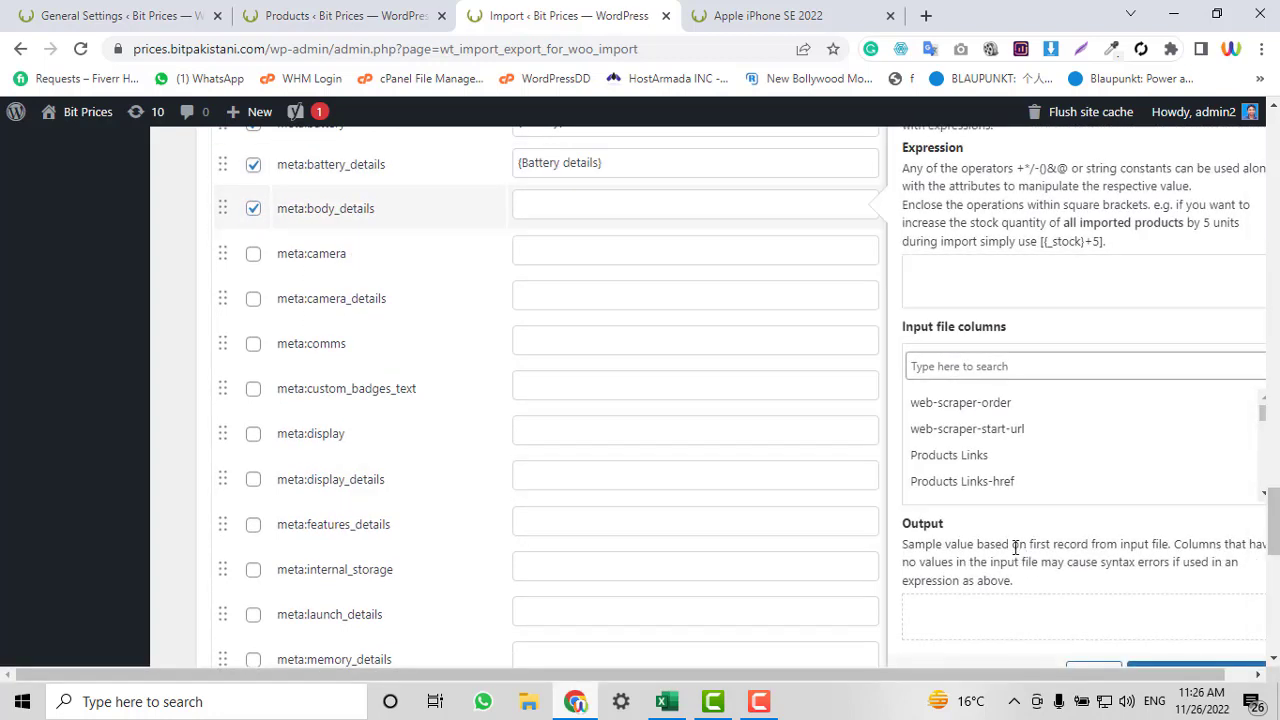
left_click(971, 366)
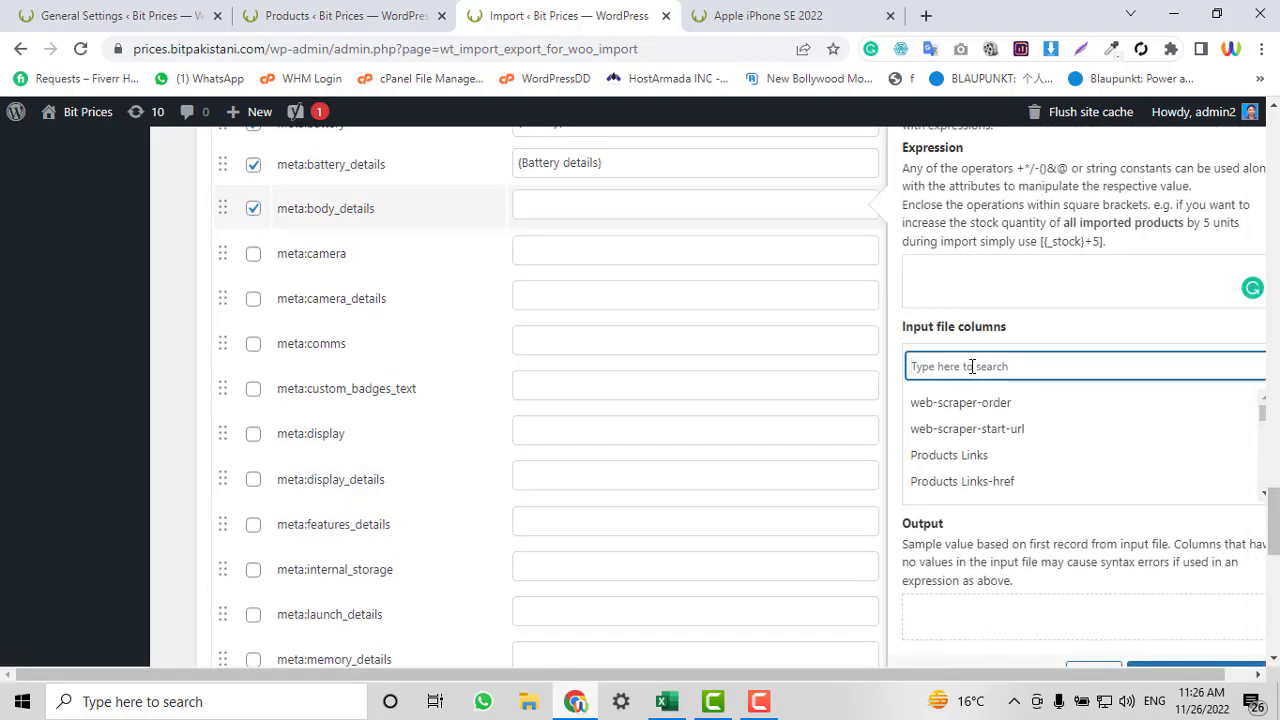
type("bod")
key("BackSpace")
type("od")
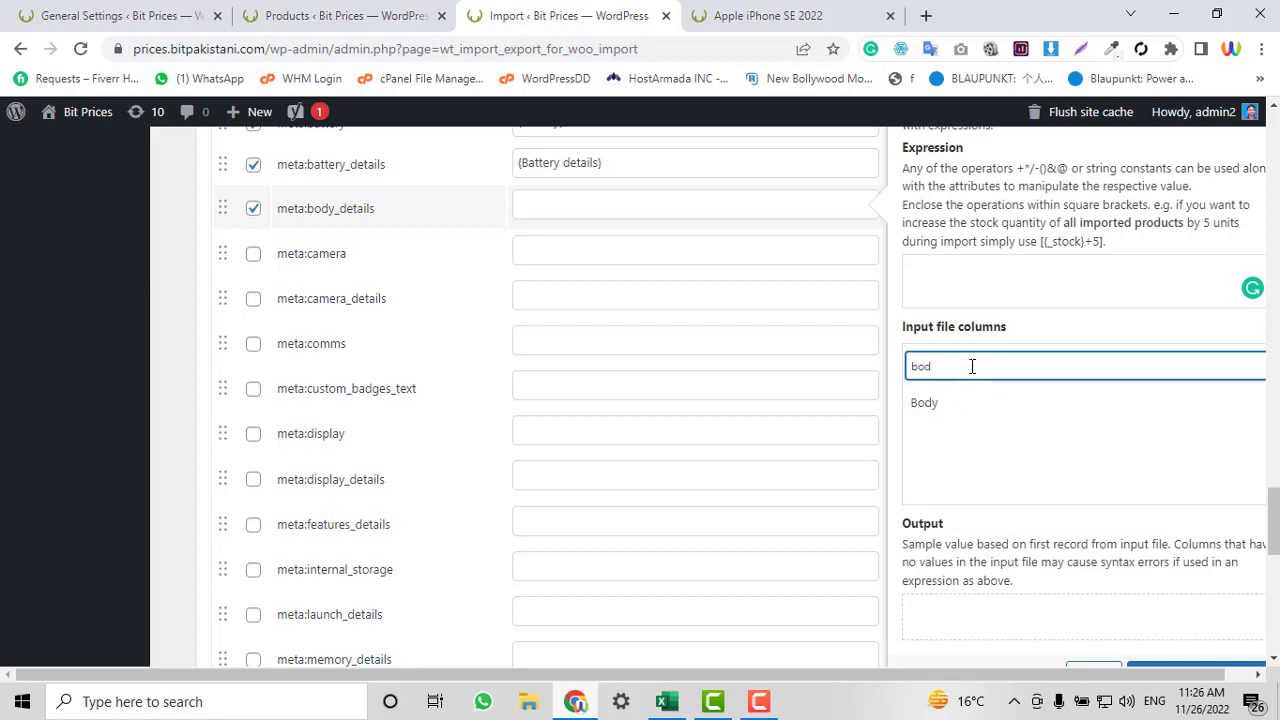
left_click(966, 400)
scroll(966, 405, "down", 2)
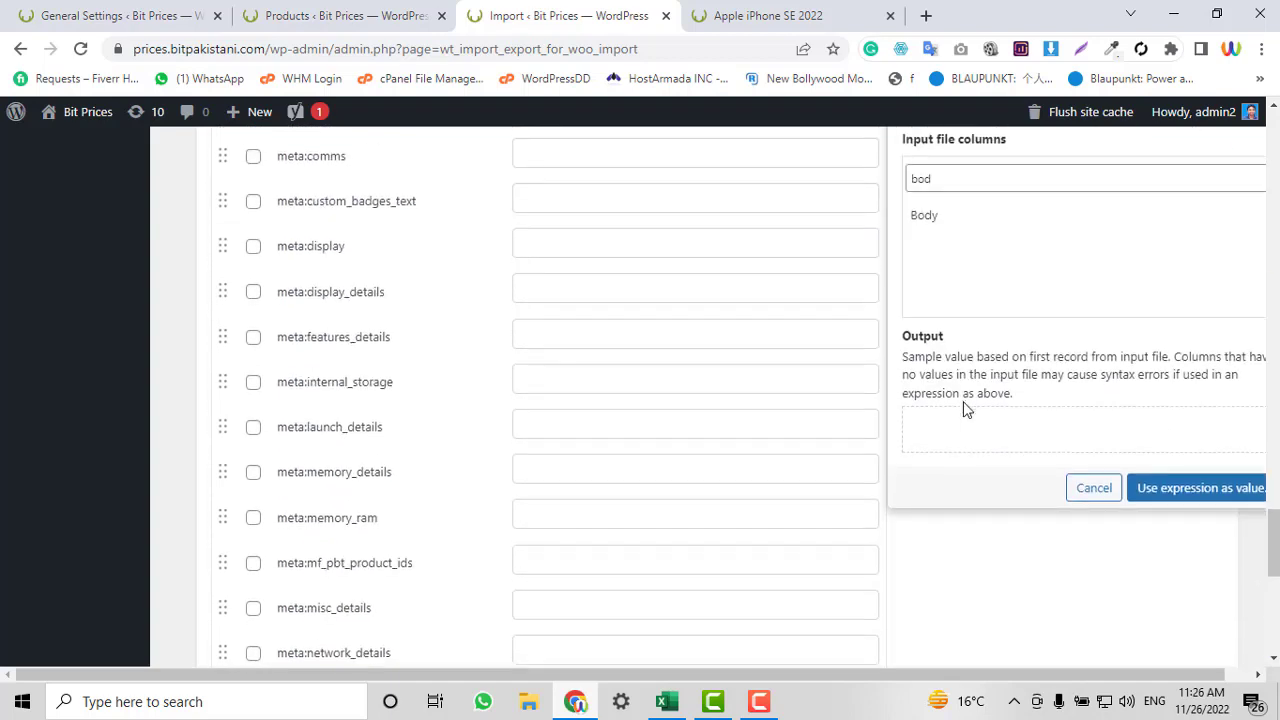
scroll(1094, 306, "up", 2)
scroll(1086, 374, "down", 2)
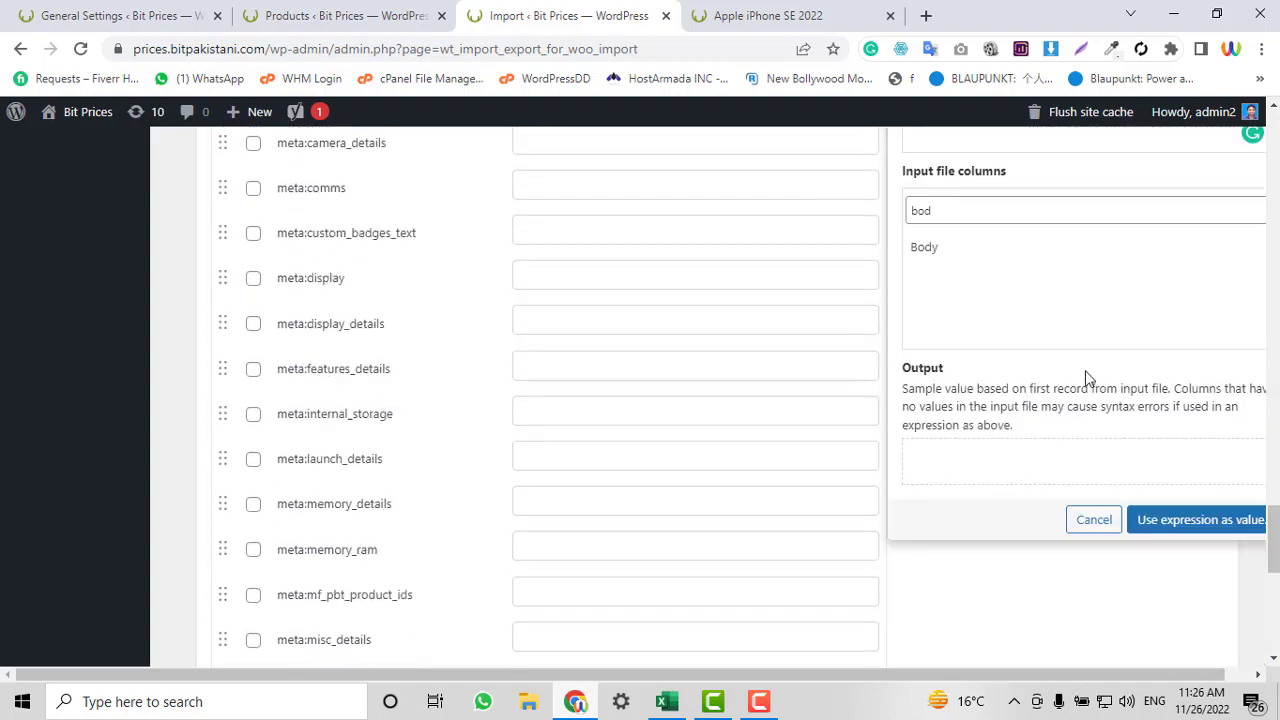
left_click(1151, 478)
scroll(660, 380, "up", 2)
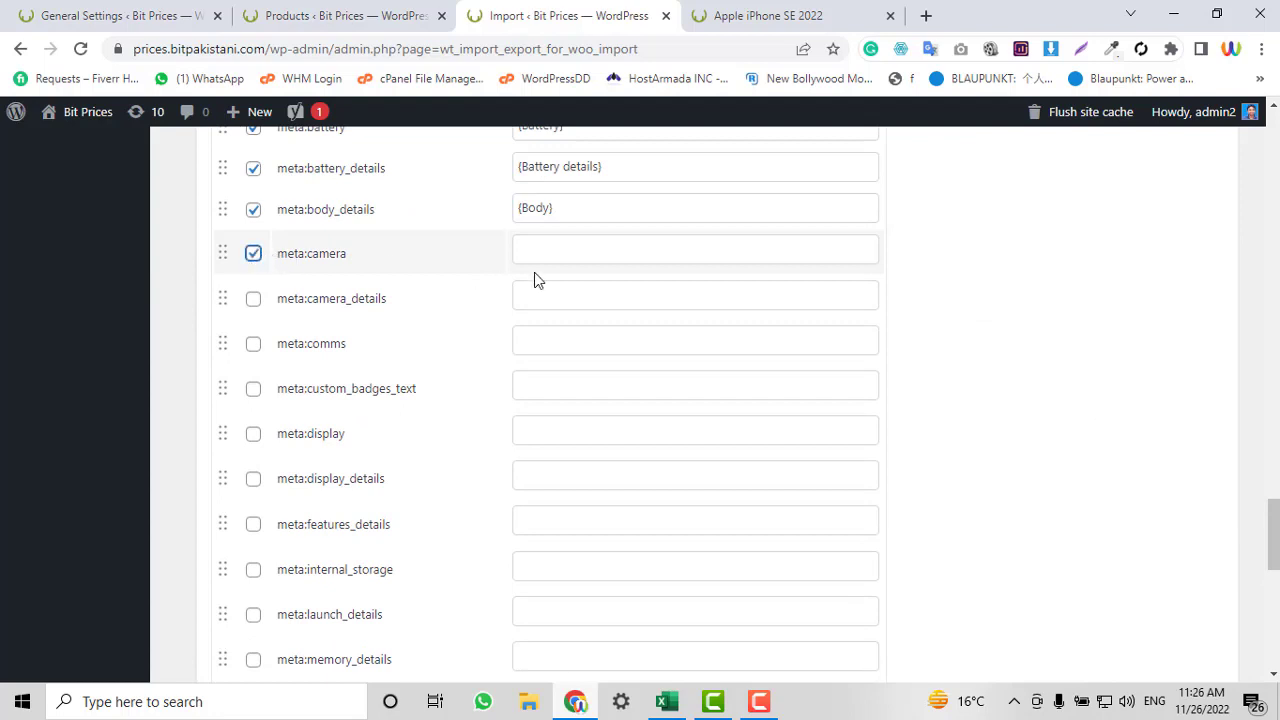
Enable meta:camera, search the input file columns for "cam" and apply {Camera} as its value
left_click(593, 244)
left_click(955, 413)
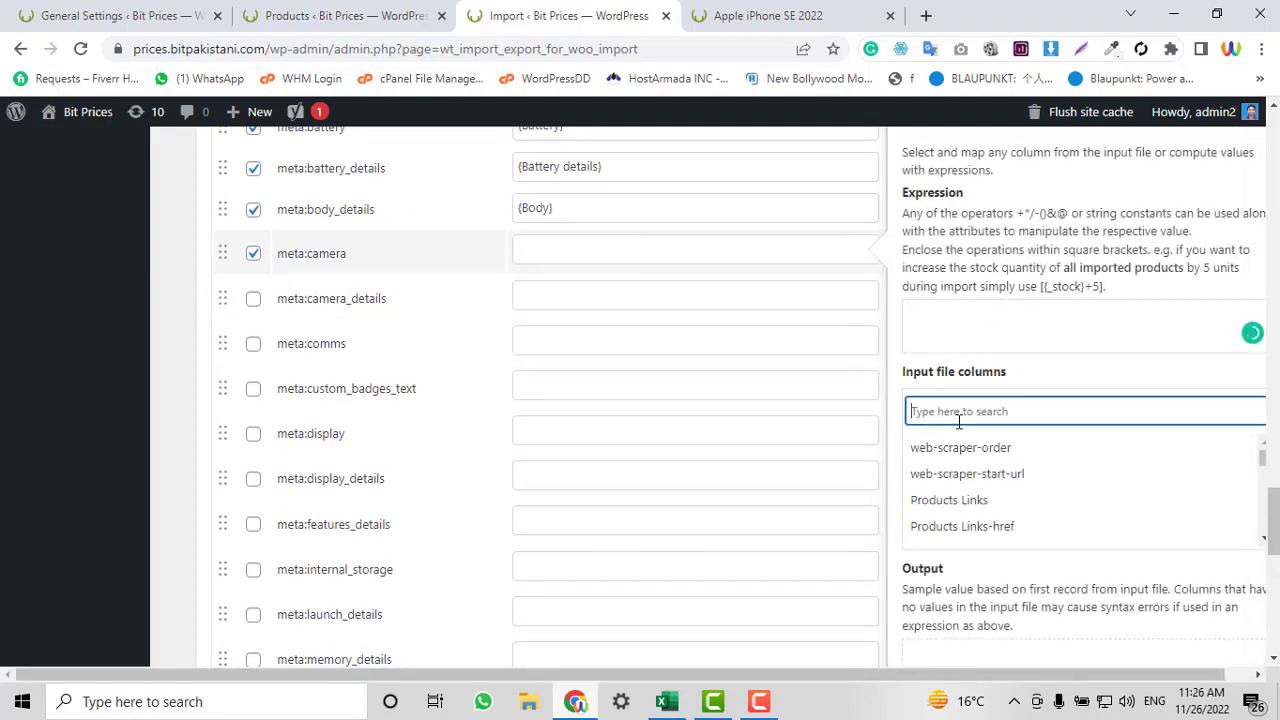
type("can")
key("BackSpace")
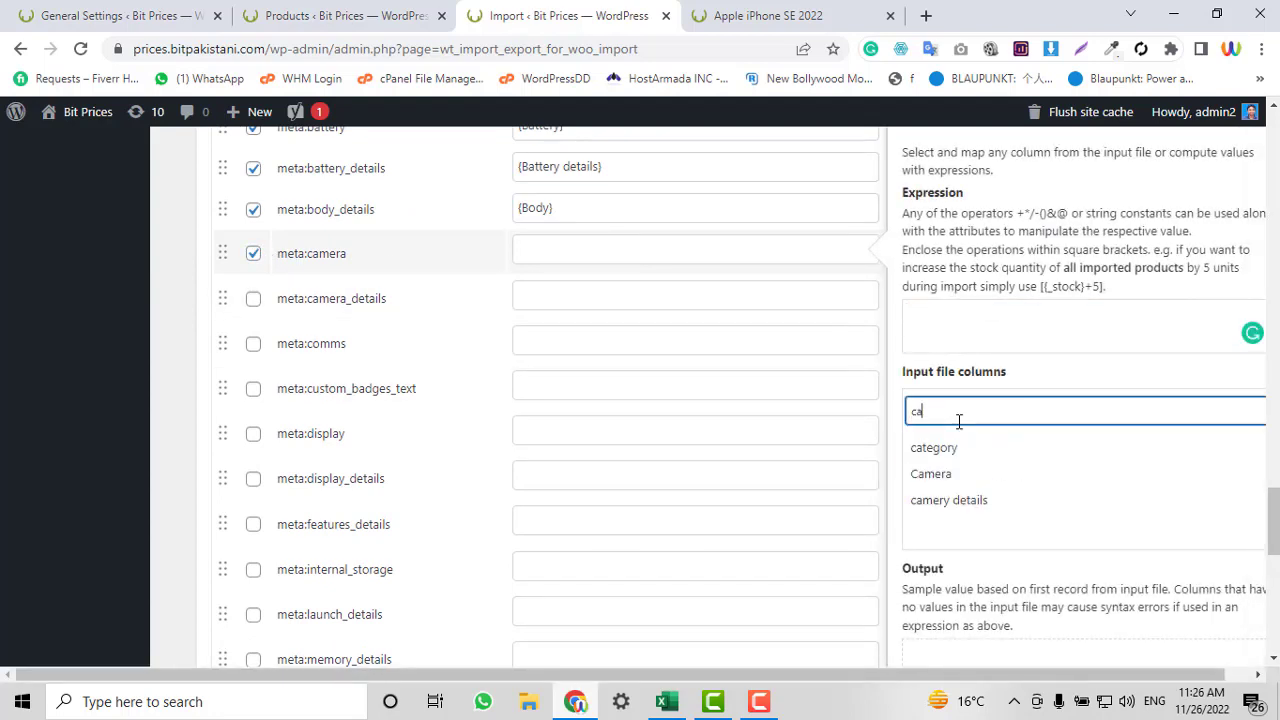
type("m")
left_click(957, 449)
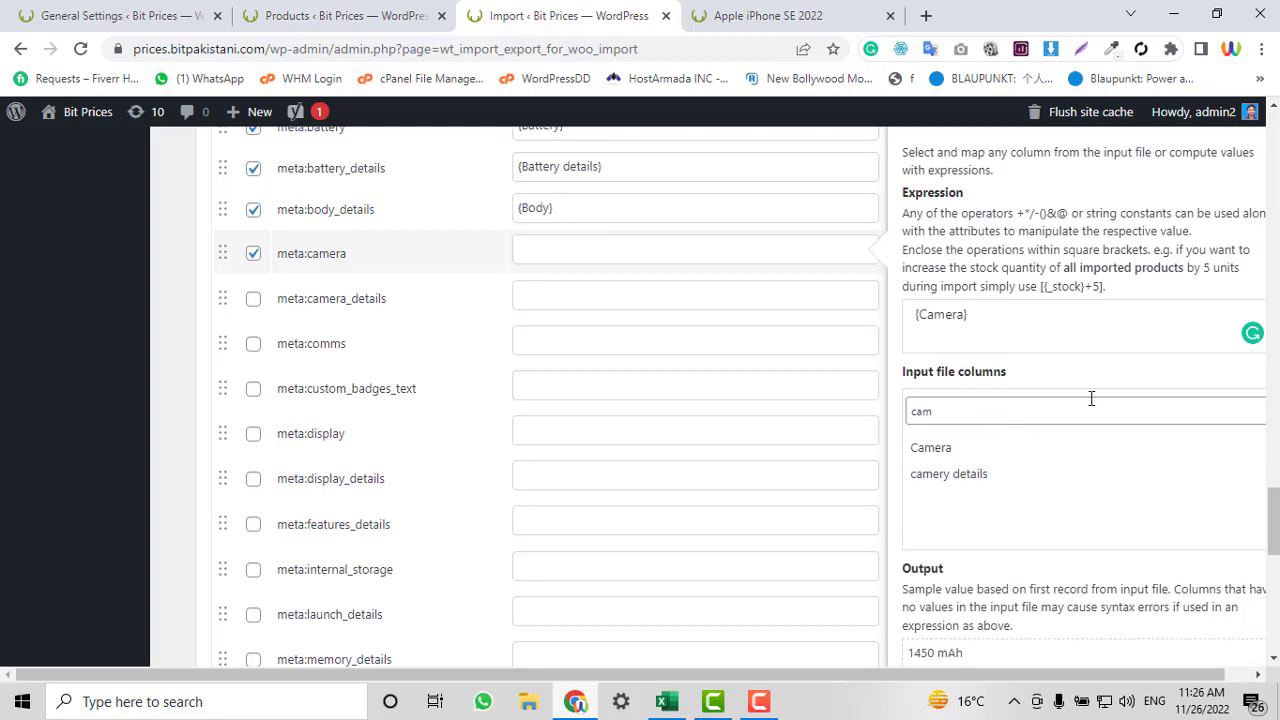
scroll(1160, 582, "down", 1)
left_click(1204, 626)
scroll(709, 554, "up", 2)
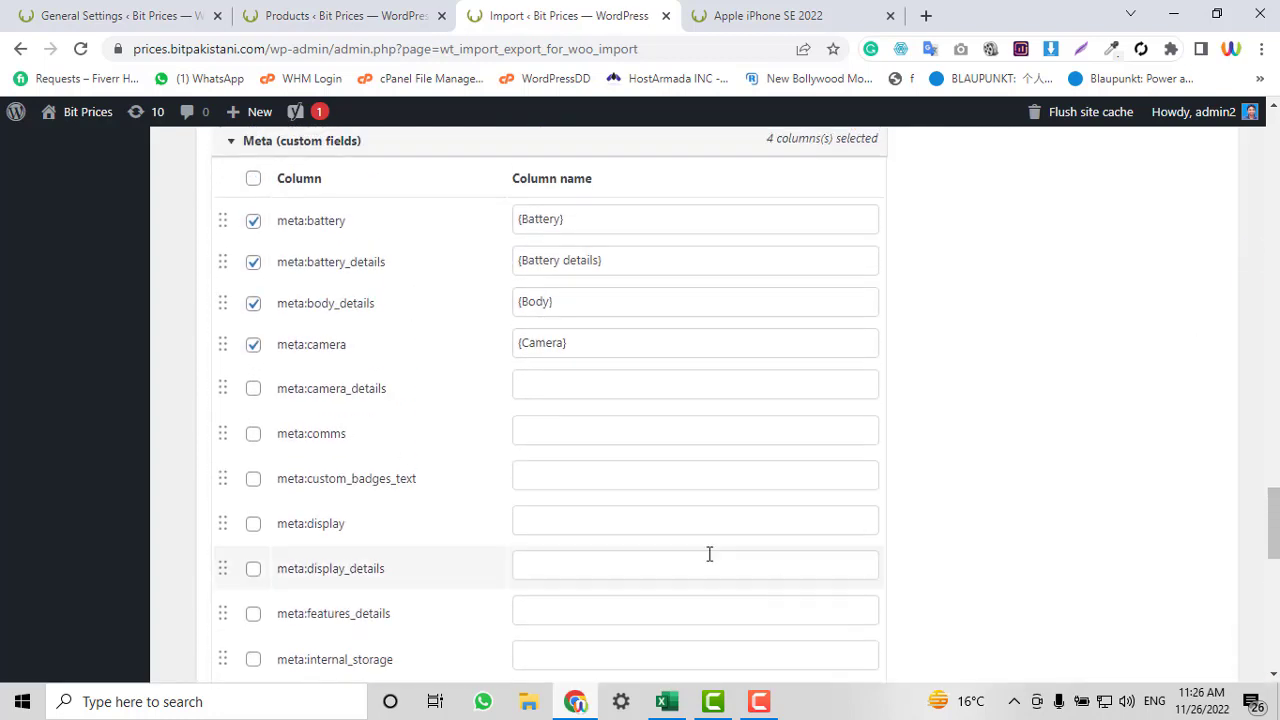
Enable meta:camera_details, search the input file columns for "cam" and apply {camery details} as its value
left_click(599, 385)
type("cam")
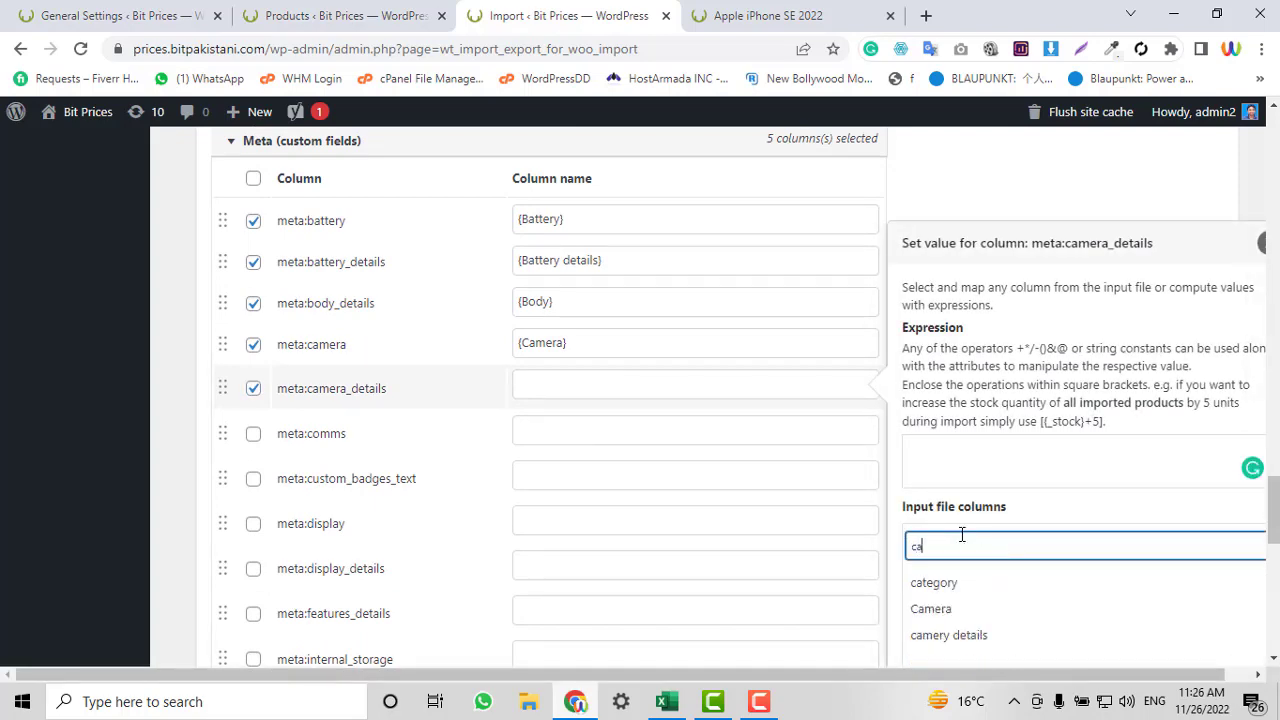
left_click(986, 609)
scroll(1126, 462, "down", 3)
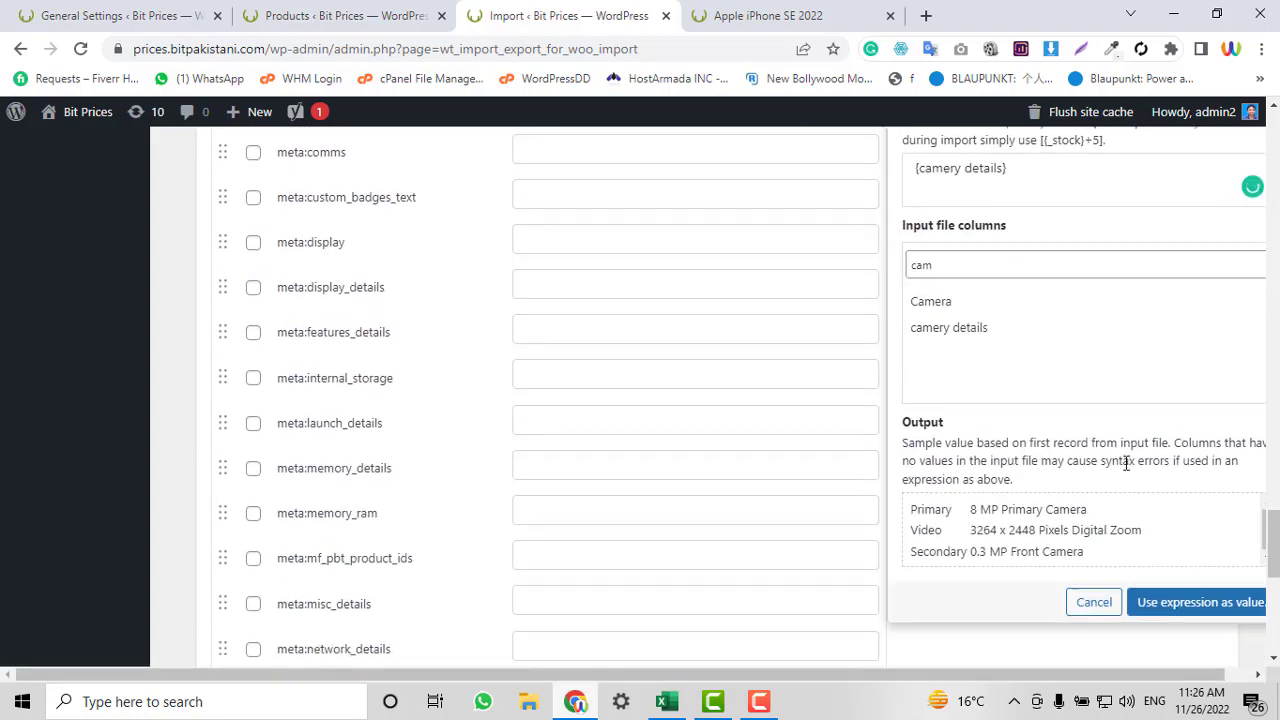
left_click(1158, 594)
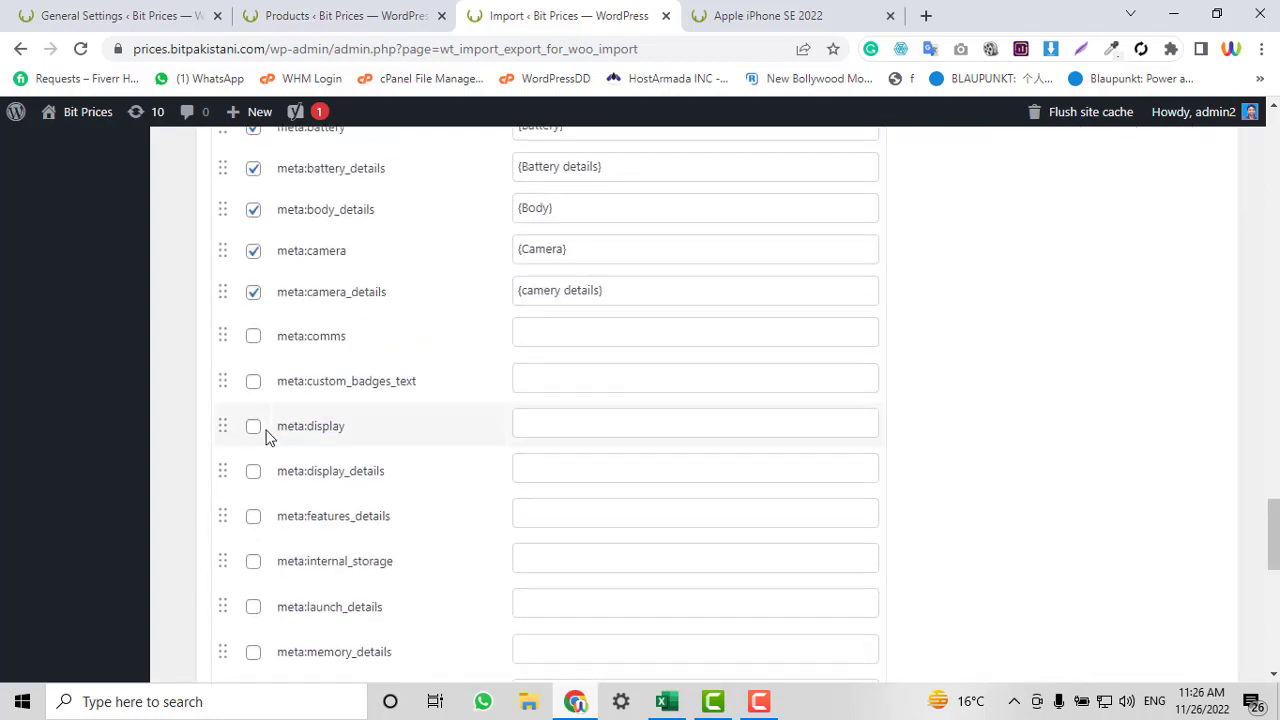
Enable meta:comms, search the input file columns for "comm" and apply {comms} as its value
left_click(560, 338)
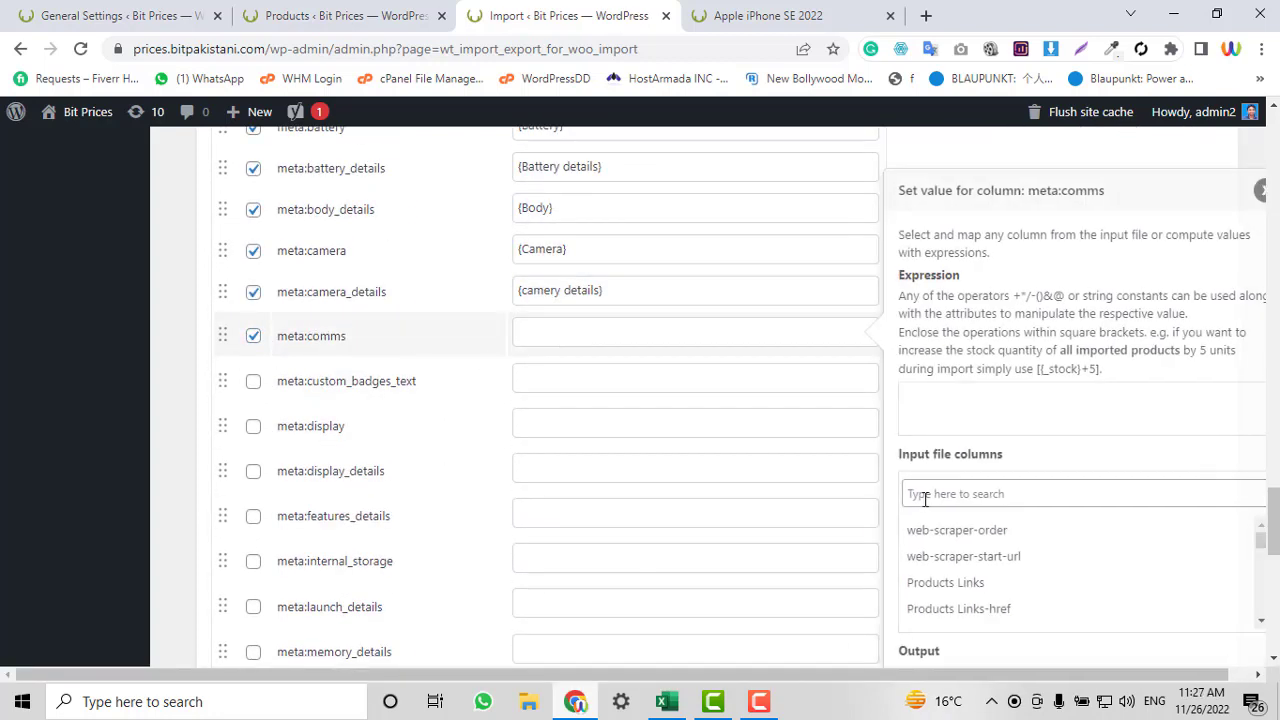
left_click(928, 494)
type("com")
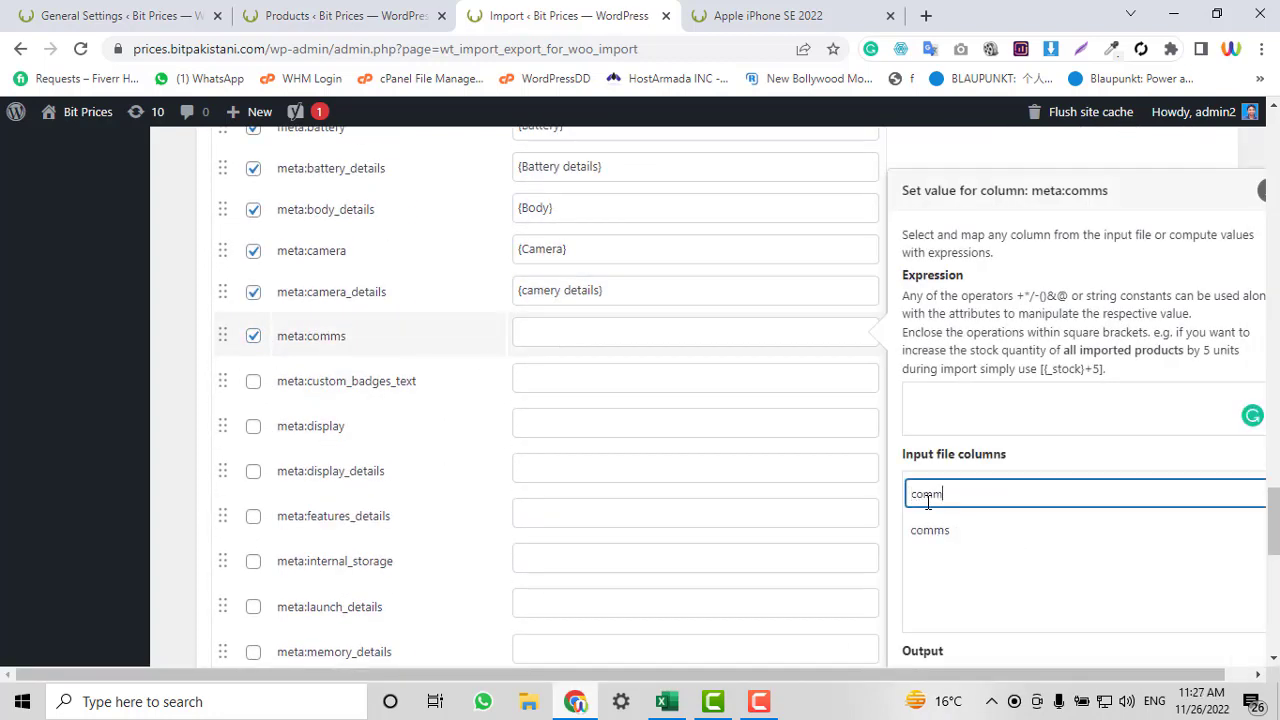
type("m")
left_click(977, 540)
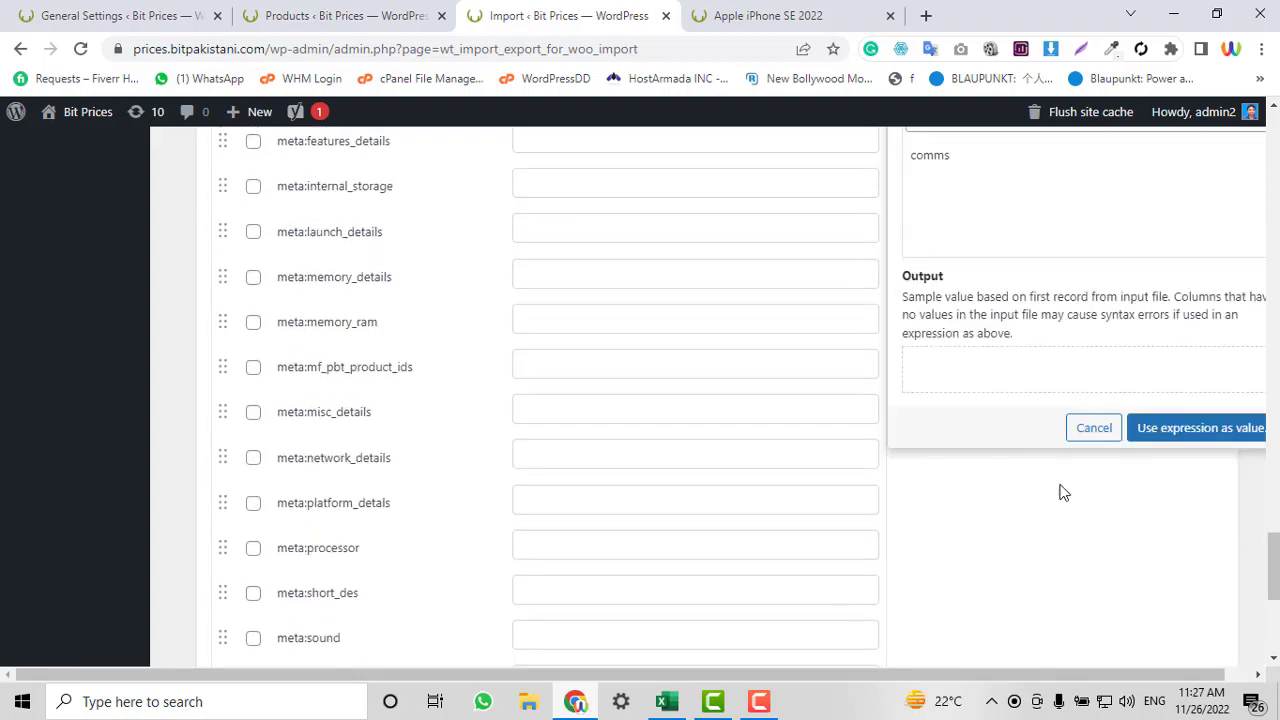
left_click(1198, 436)
scroll(752, 505, "up", 3)
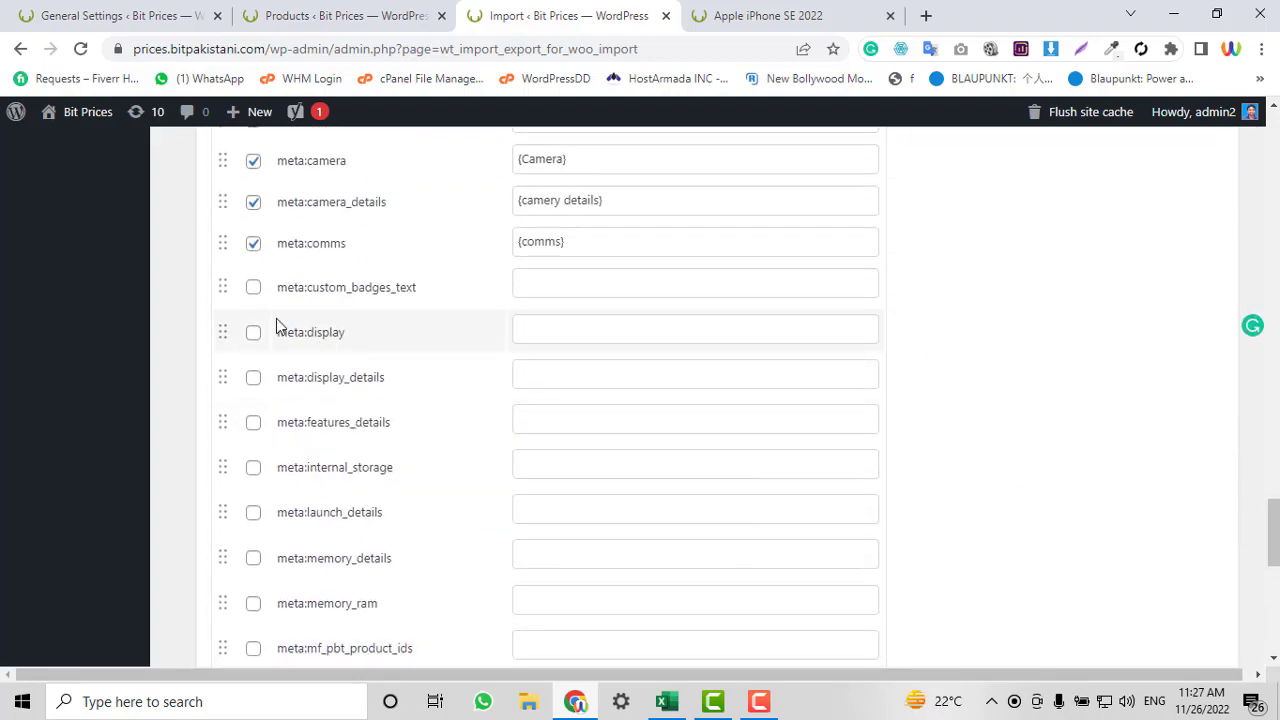
Enable meta:display, search the input file columns for "disp" and apply {Display} as its value
left_click(251, 340)
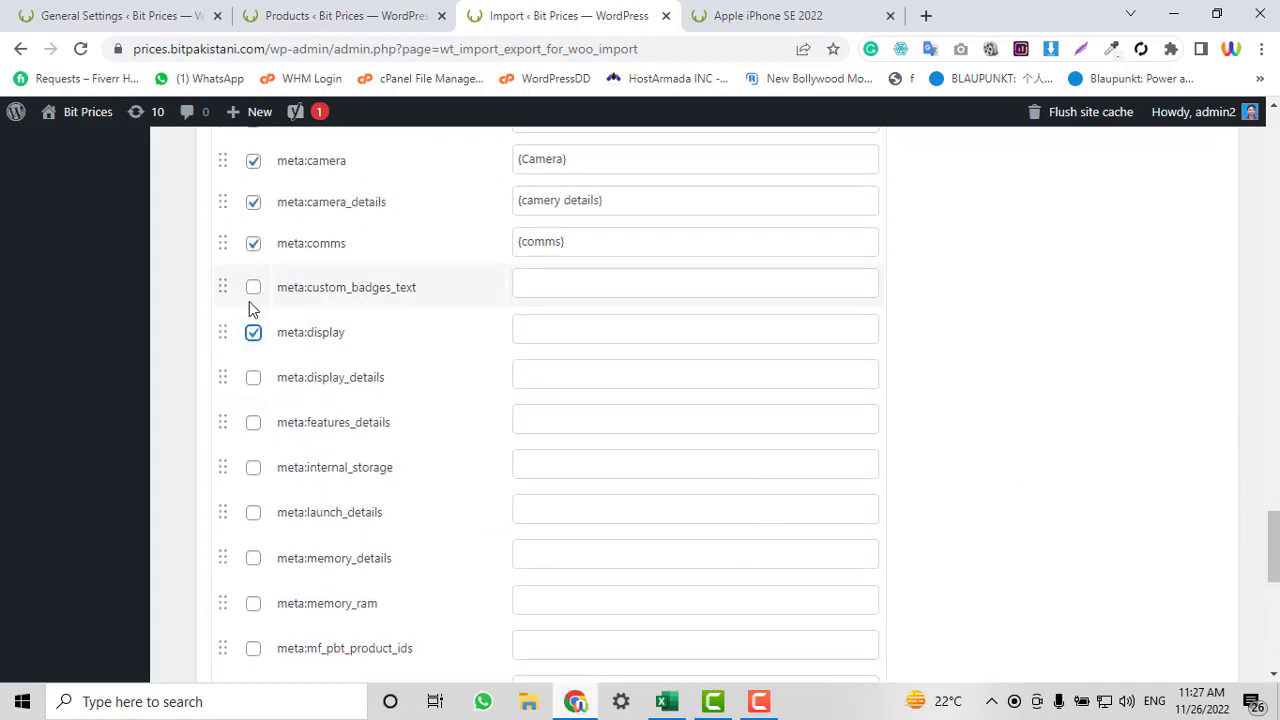
left_click(666, 332)
left_click(991, 492)
type("disp")
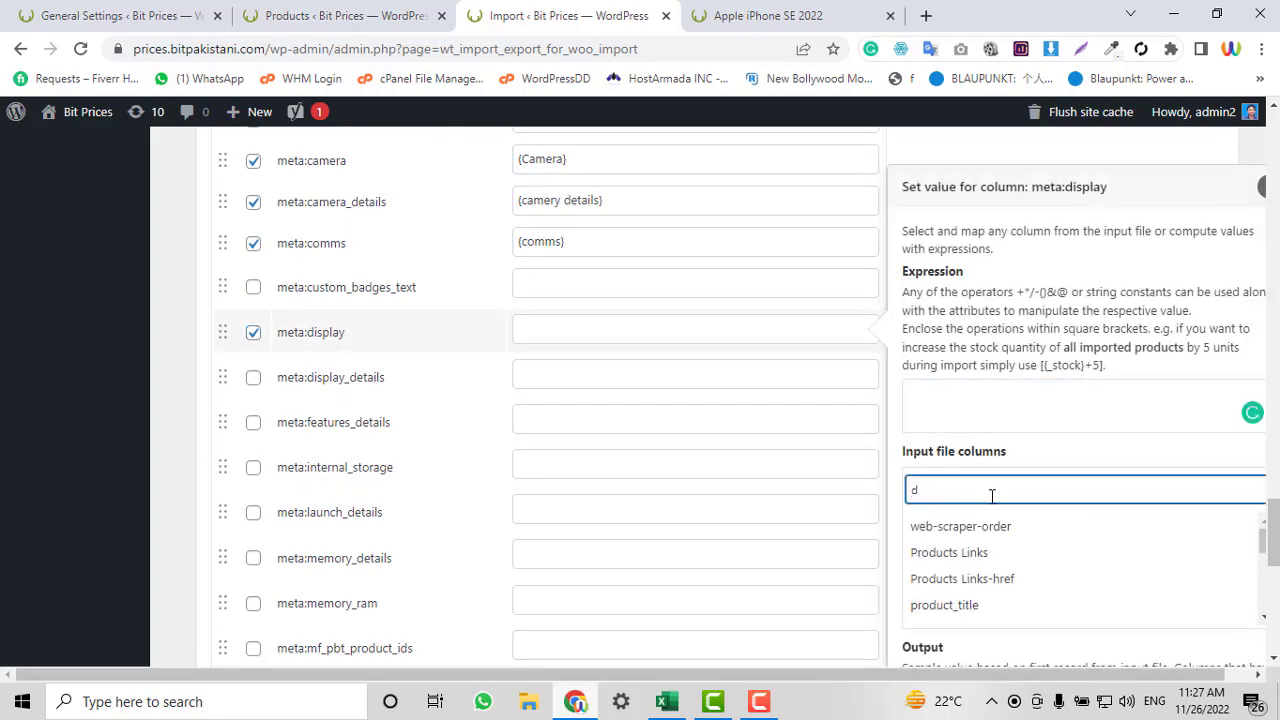
left_click(983, 532)
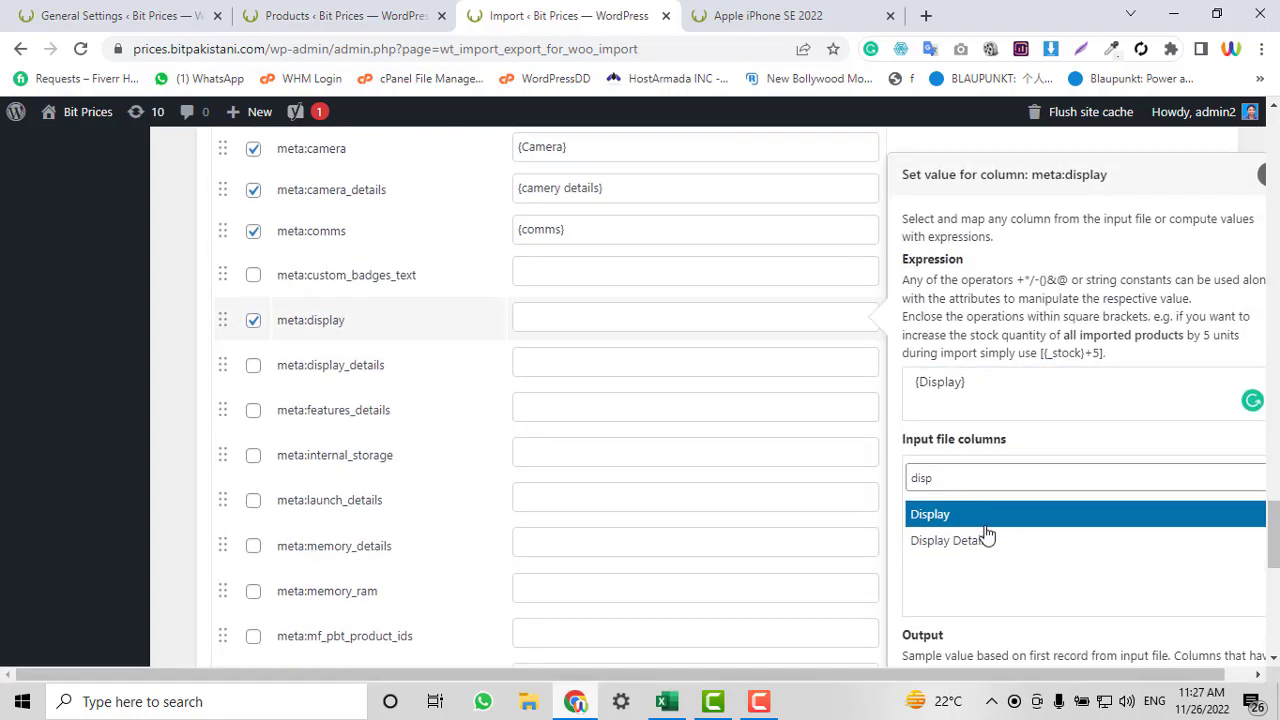
scroll(1100, 570, "down", 2)
left_click(1246, 609)
scroll(630, 502, "up", 2)
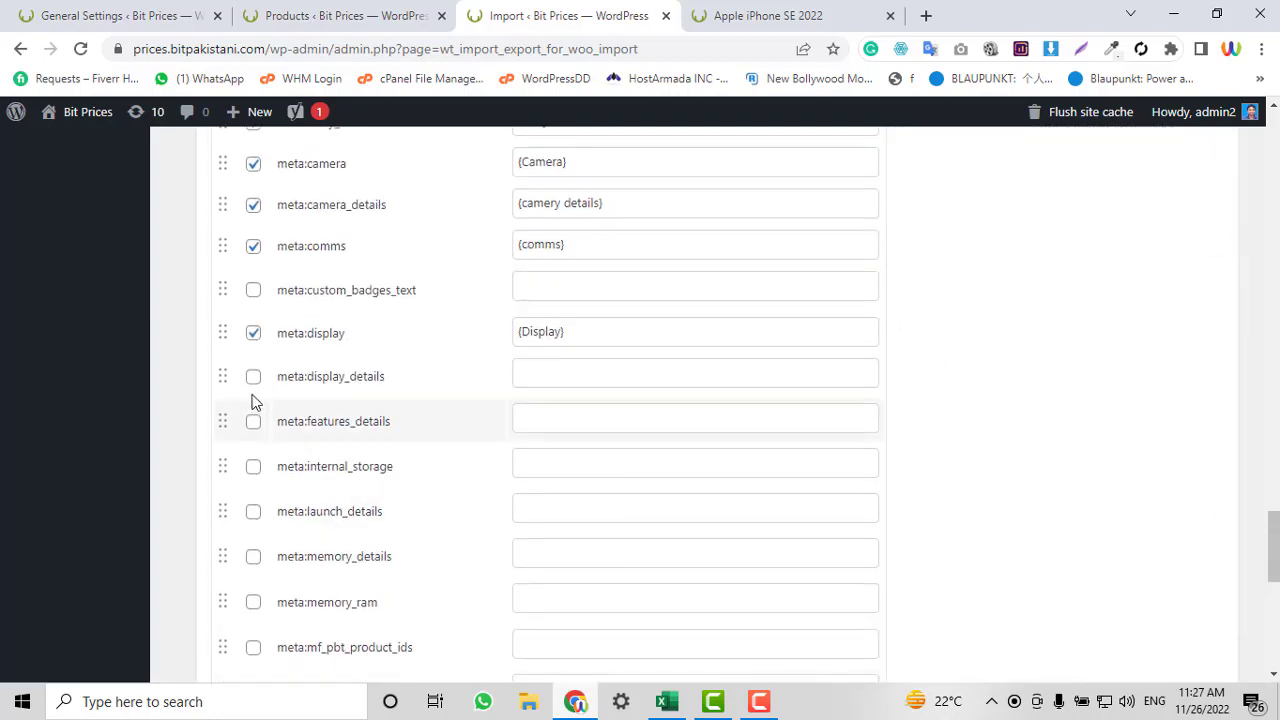
Enable meta:display_details, search the input file columns for "dis" and apply {Display Details} as its value
left_click(540, 371)
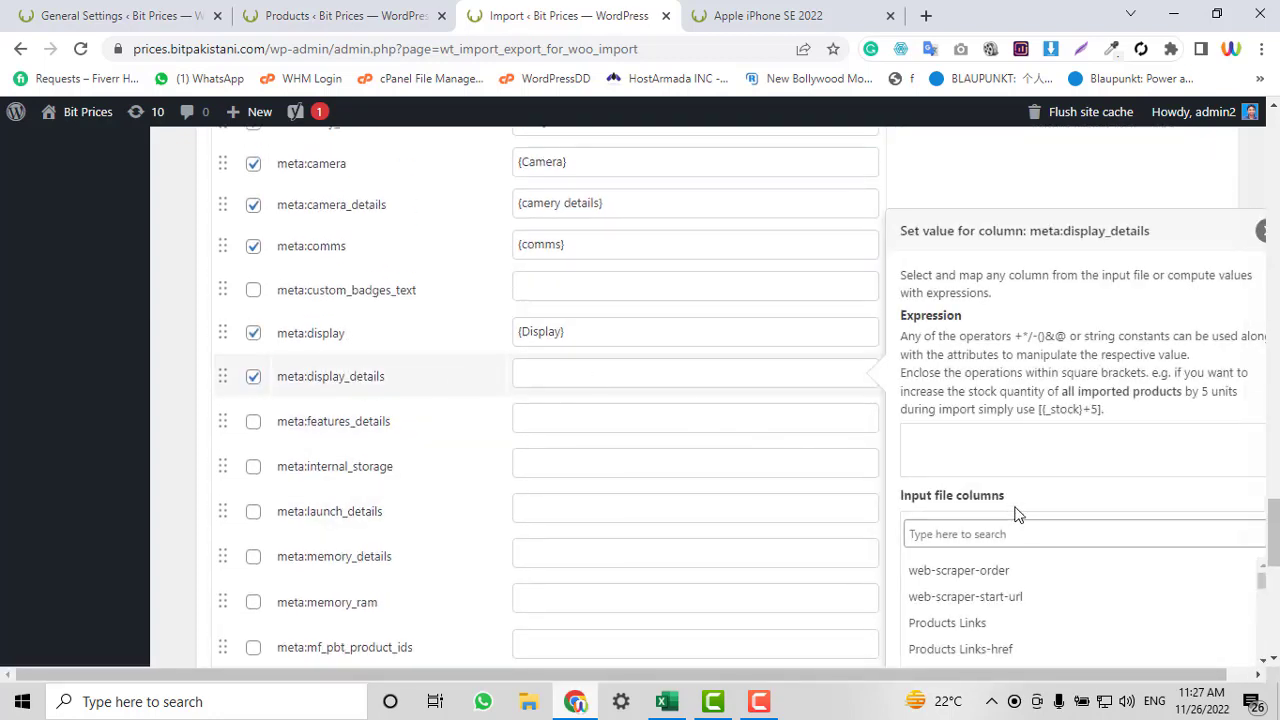
left_click(1009, 531)
type("dis")
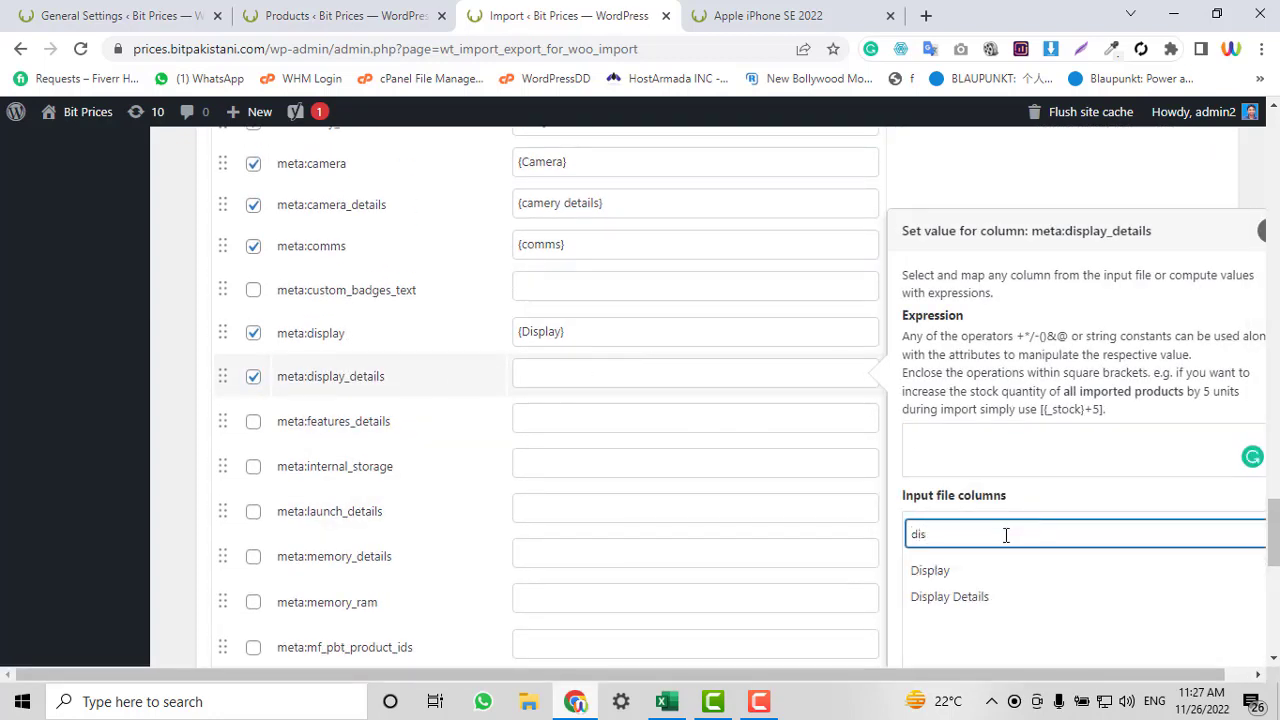
left_click(989, 595)
scroll(966, 606, "down", 3)
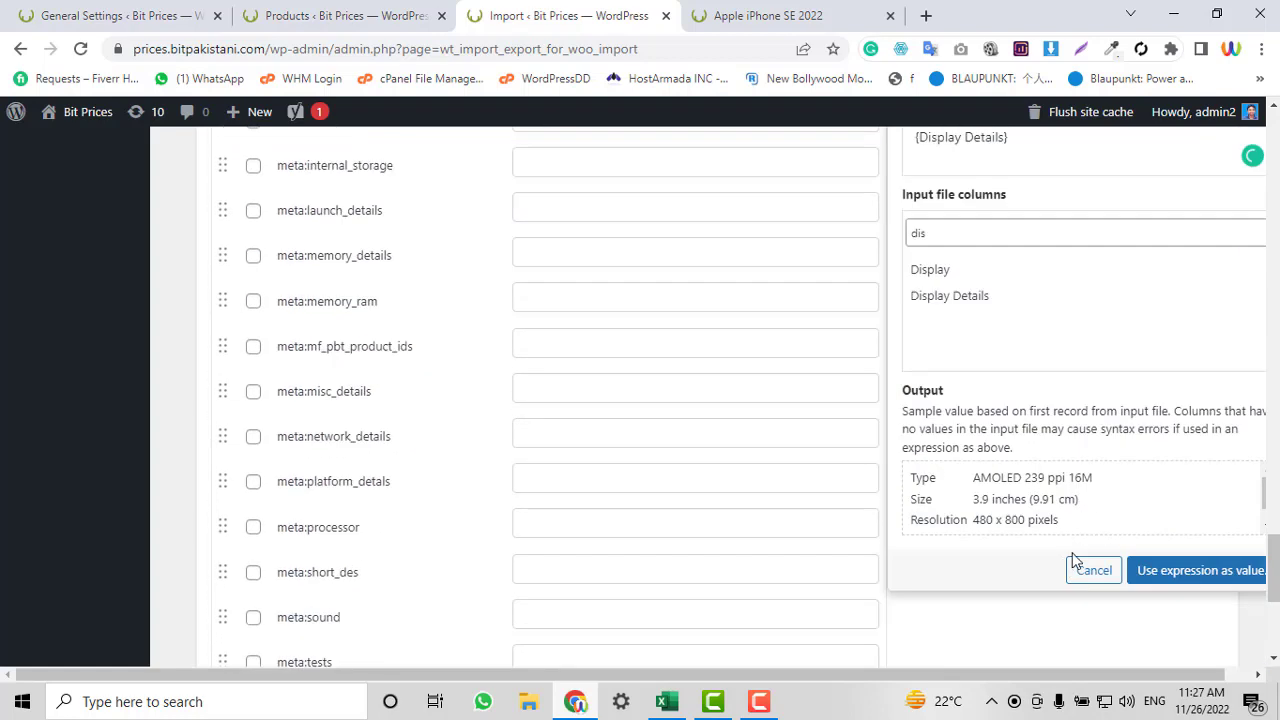
scroll(1075, 560, "down", 2)
left_click(1199, 415)
scroll(522, 615, "up", 2)
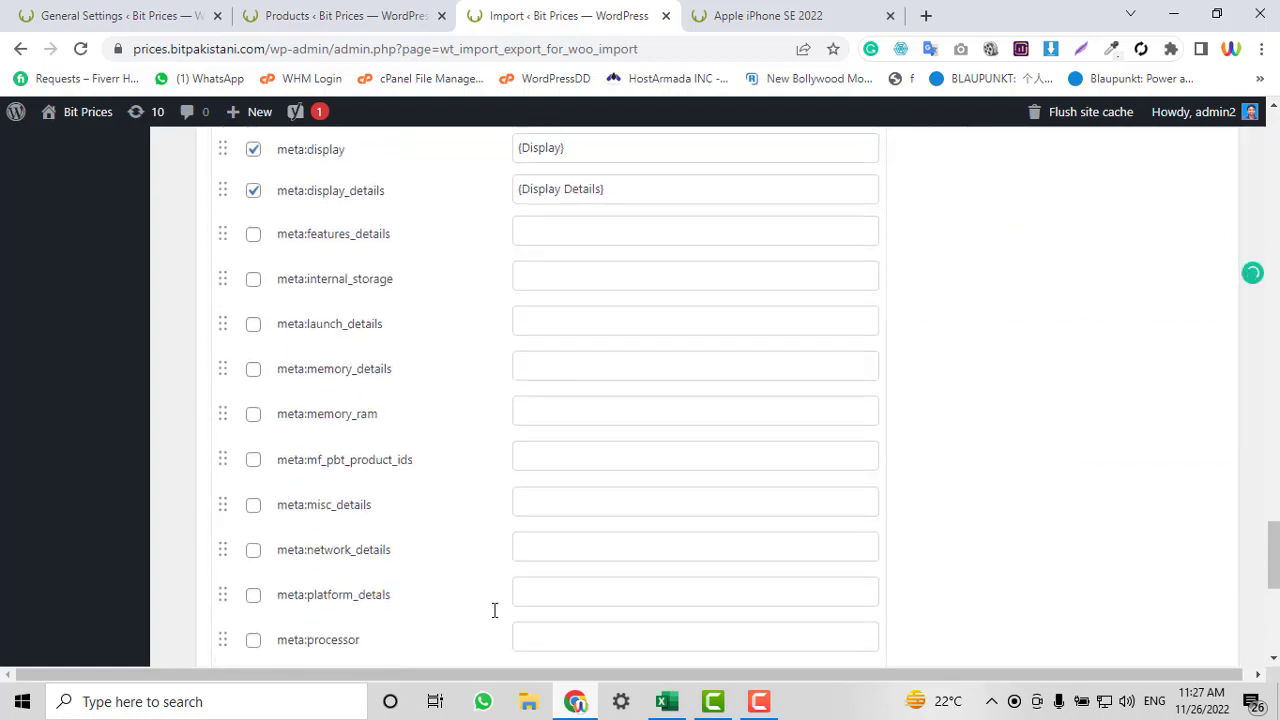
Enable meta:features_details, search the input file columns for "fea" and apply {Features} as its value
left_click(253, 238)
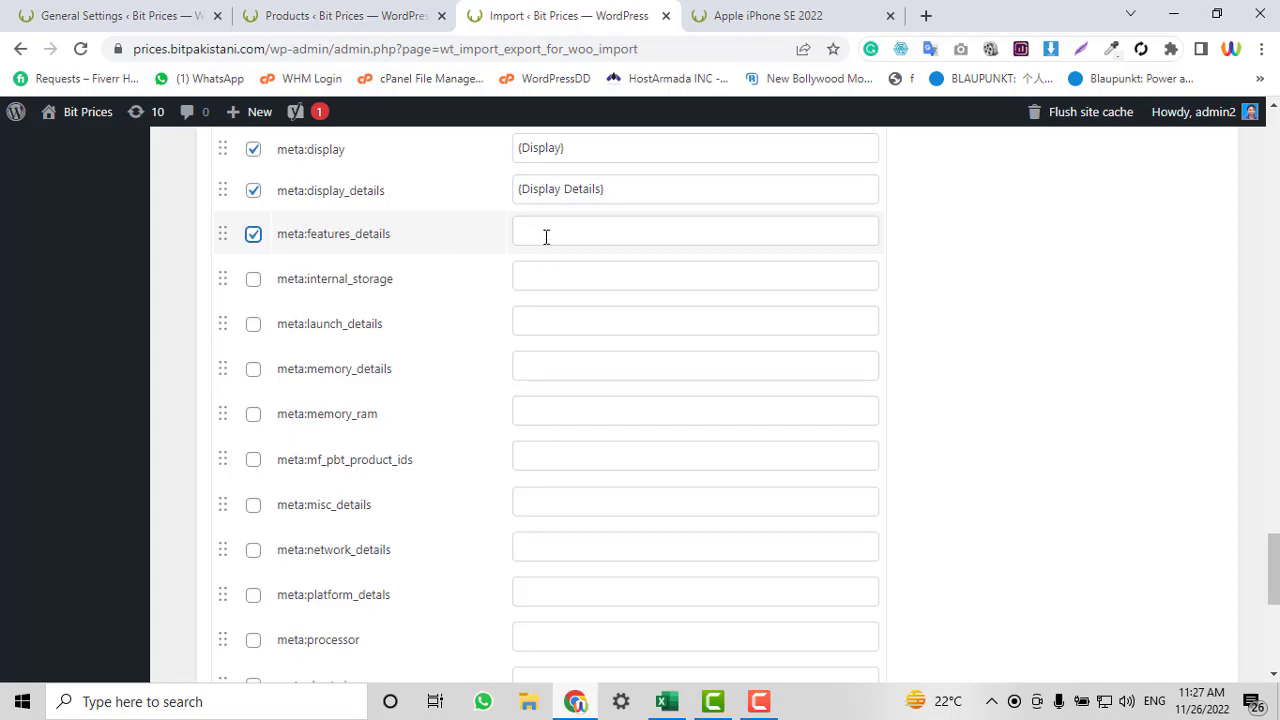
left_click(552, 239)
left_click(980, 393)
type("fea")
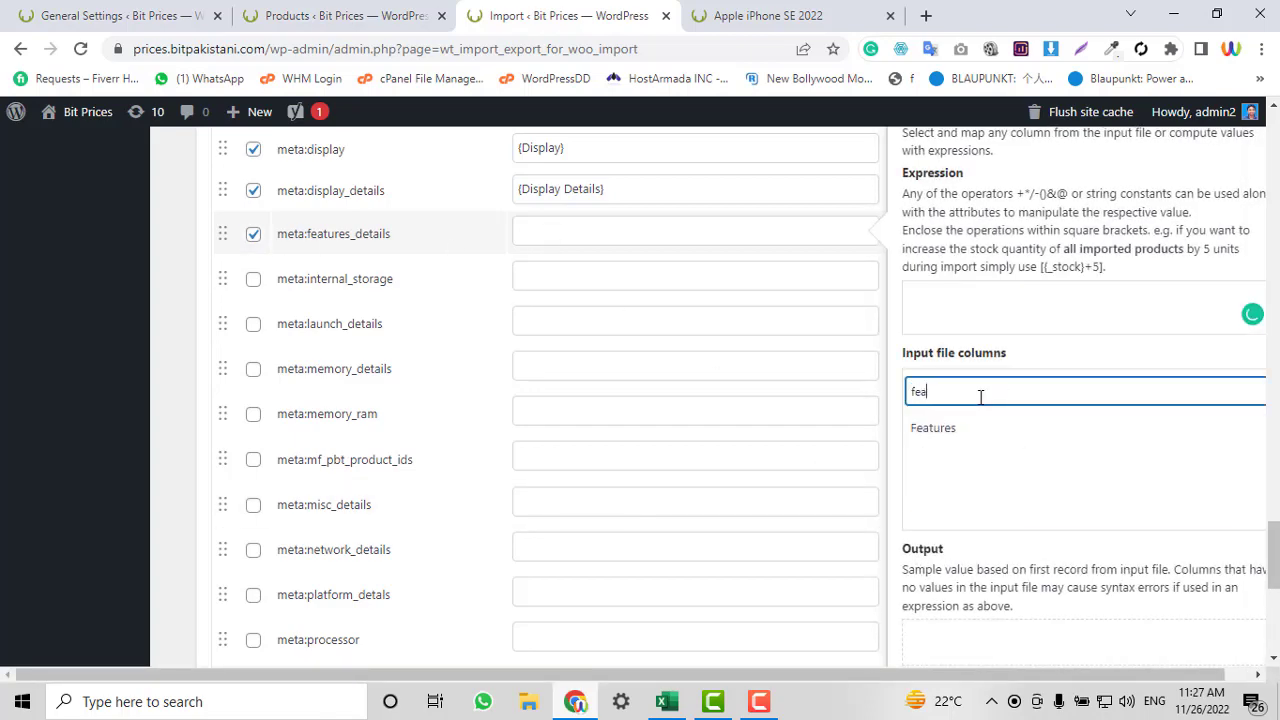
left_click(1071, 431)
scroll(1100, 480, "down", 2)
left_click(1163, 534)
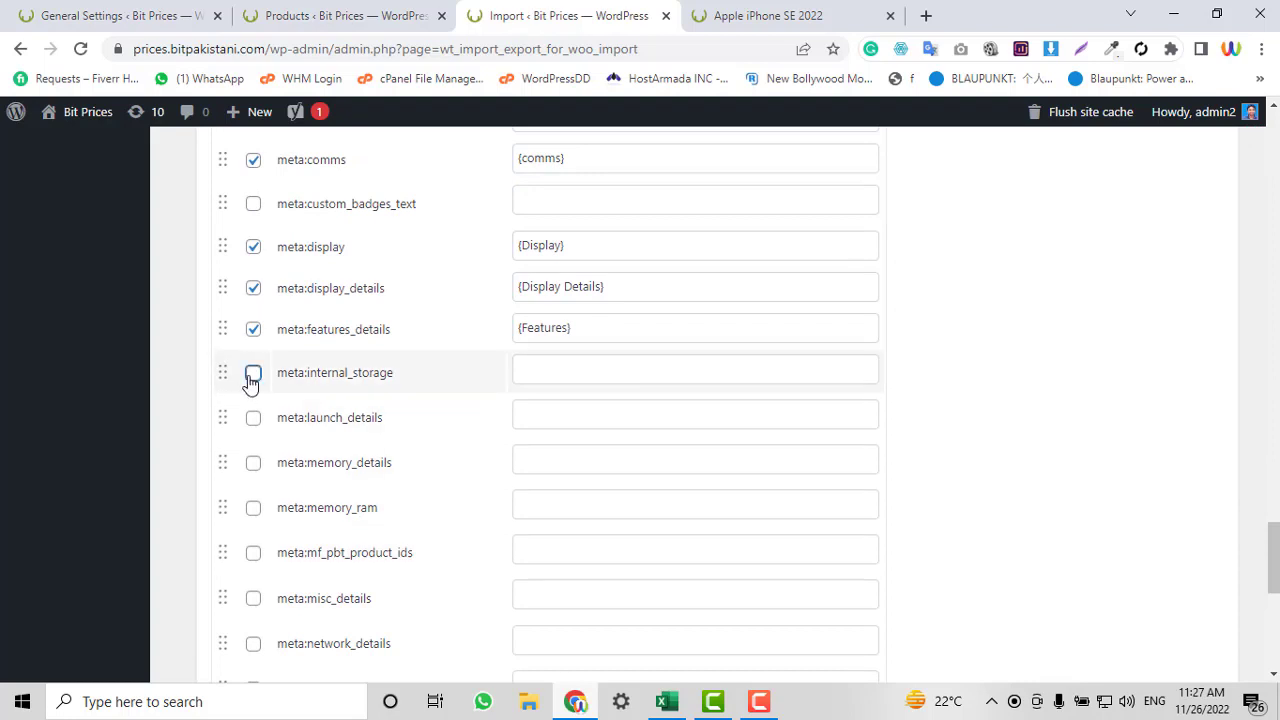
Enable meta:internal_storage, search the input file columns for "inte" and apply {Internal Storage} as its value
left_click(252, 375)
left_click(600, 378)
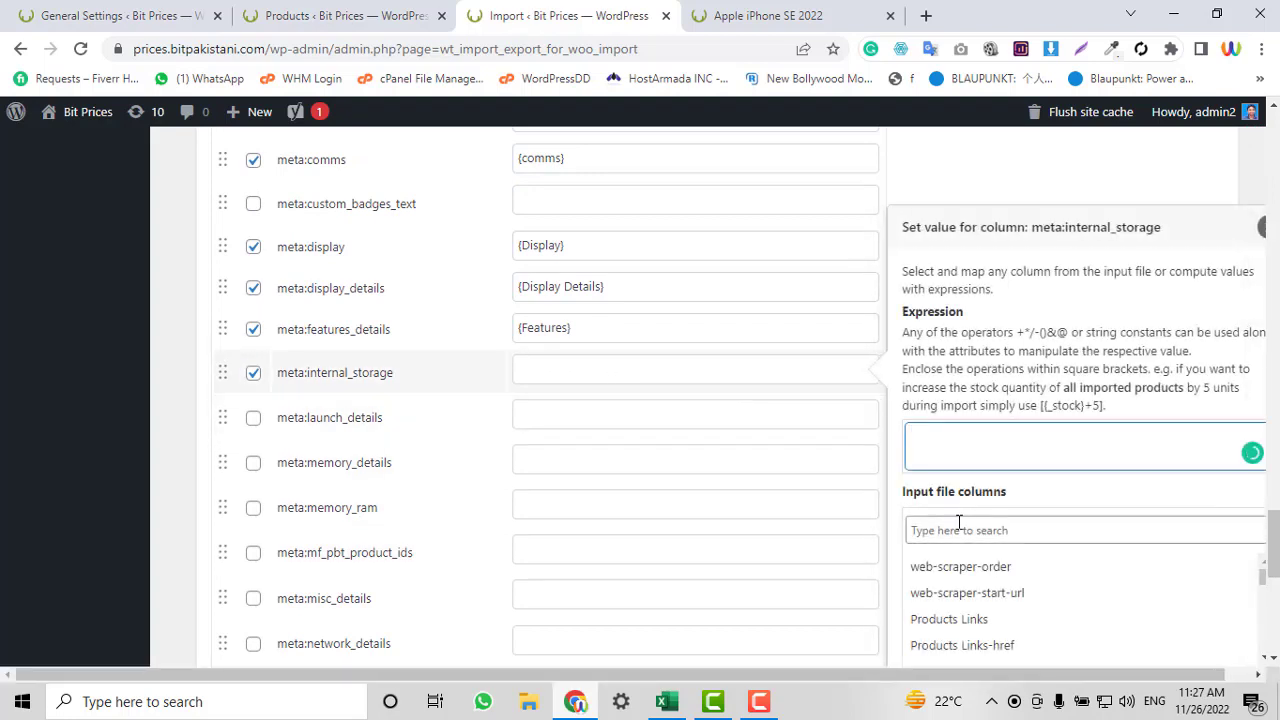
left_click(958, 524)
type("inte")
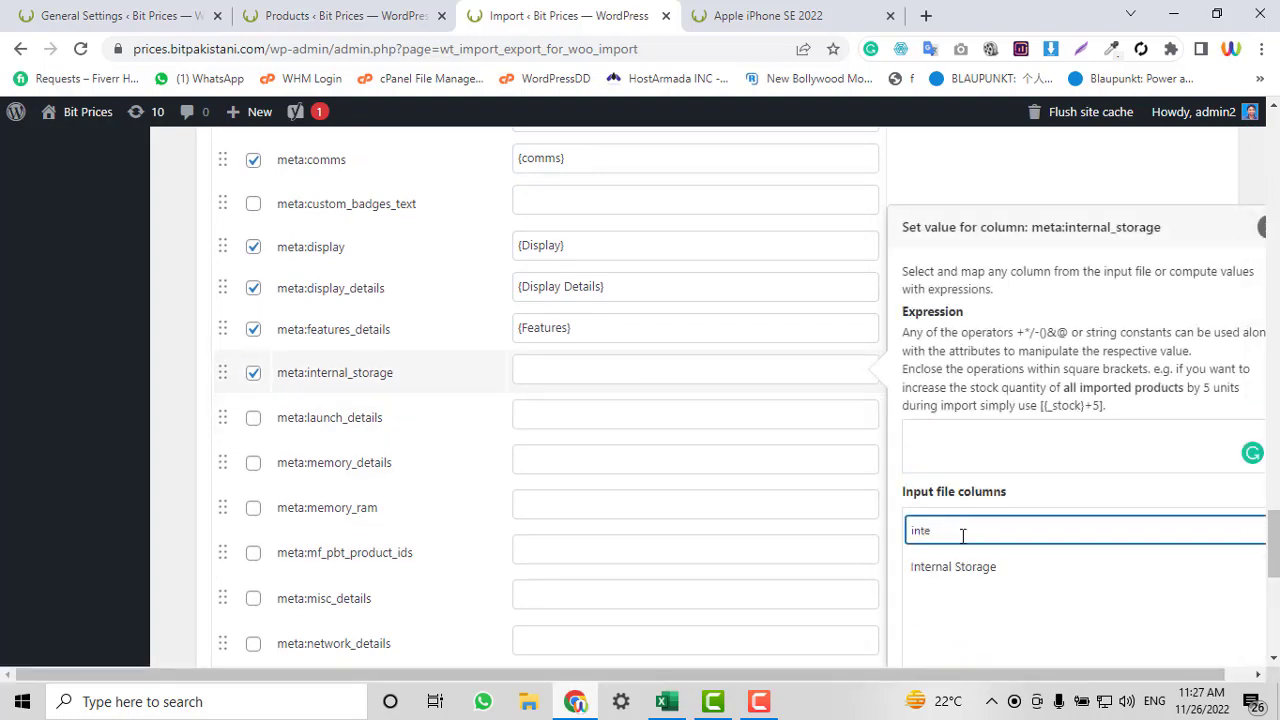
left_click(958, 566)
scroll(1090, 470, "down", 3)
left_click(1170, 562)
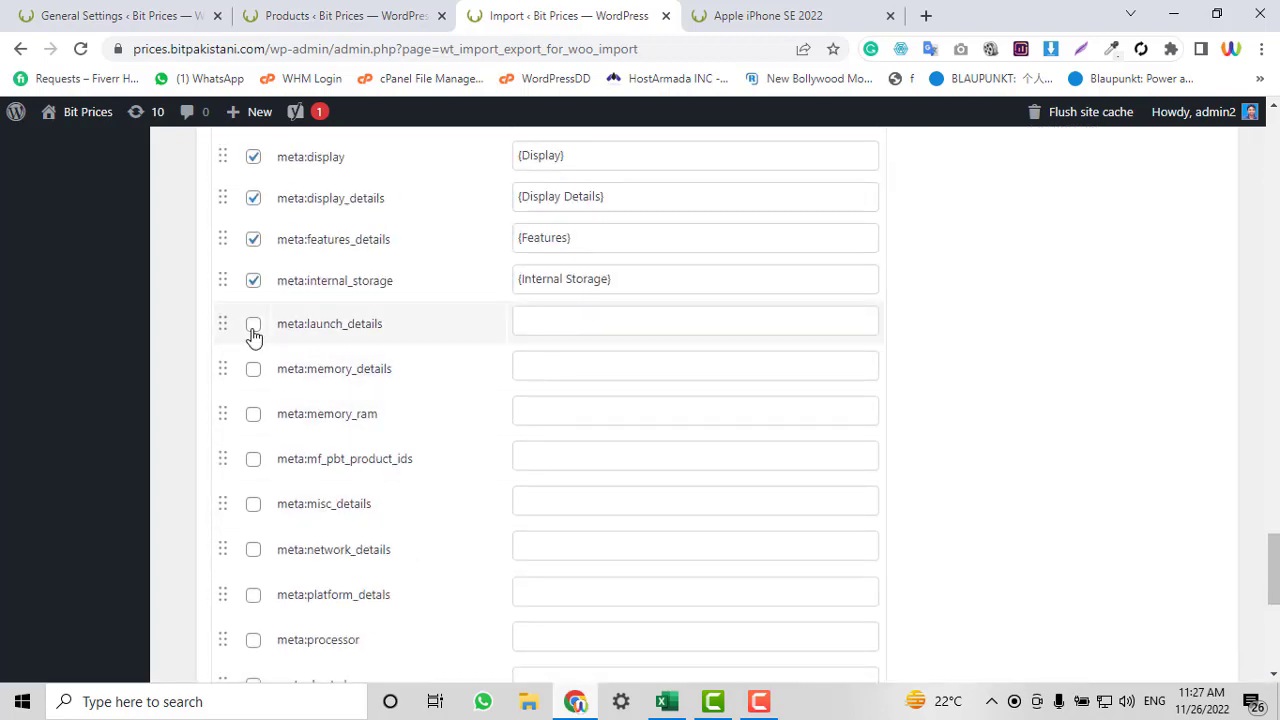
Enable meta:launch_details, search the input file columns for "lau" and apply {Launch} as its value
left_click(565, 328)
left_click(981, 484)
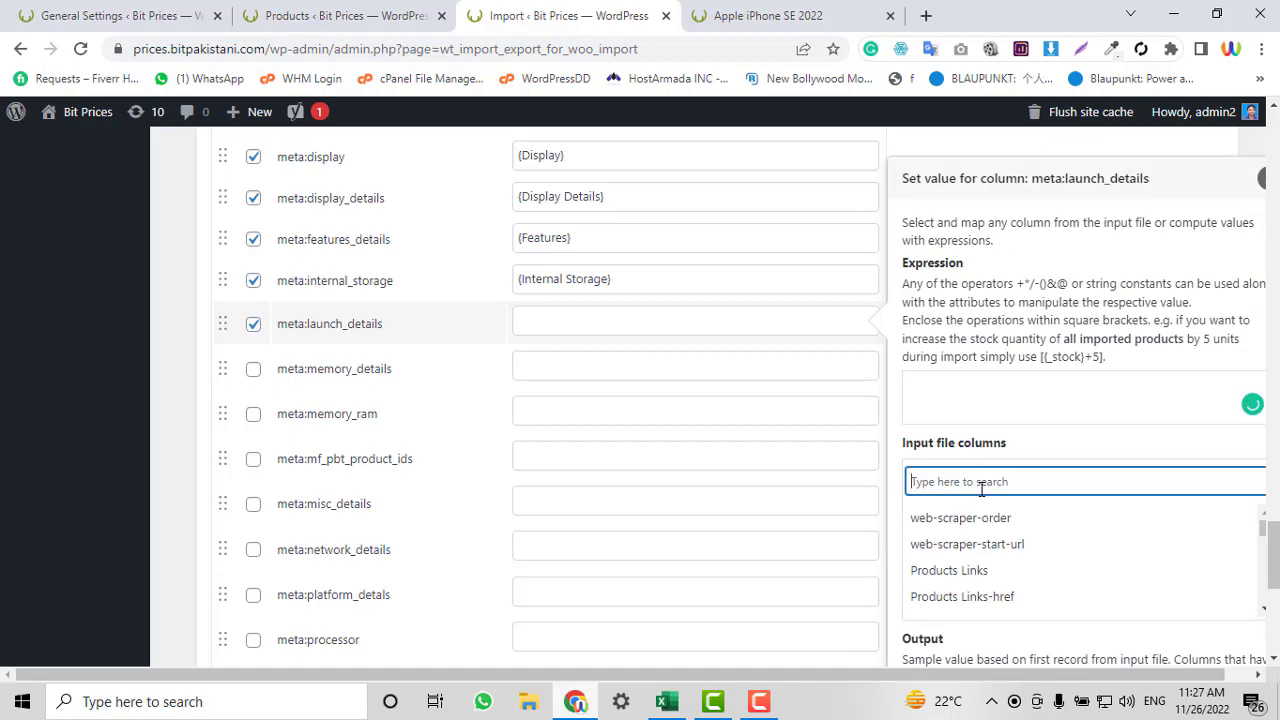
type("lau")
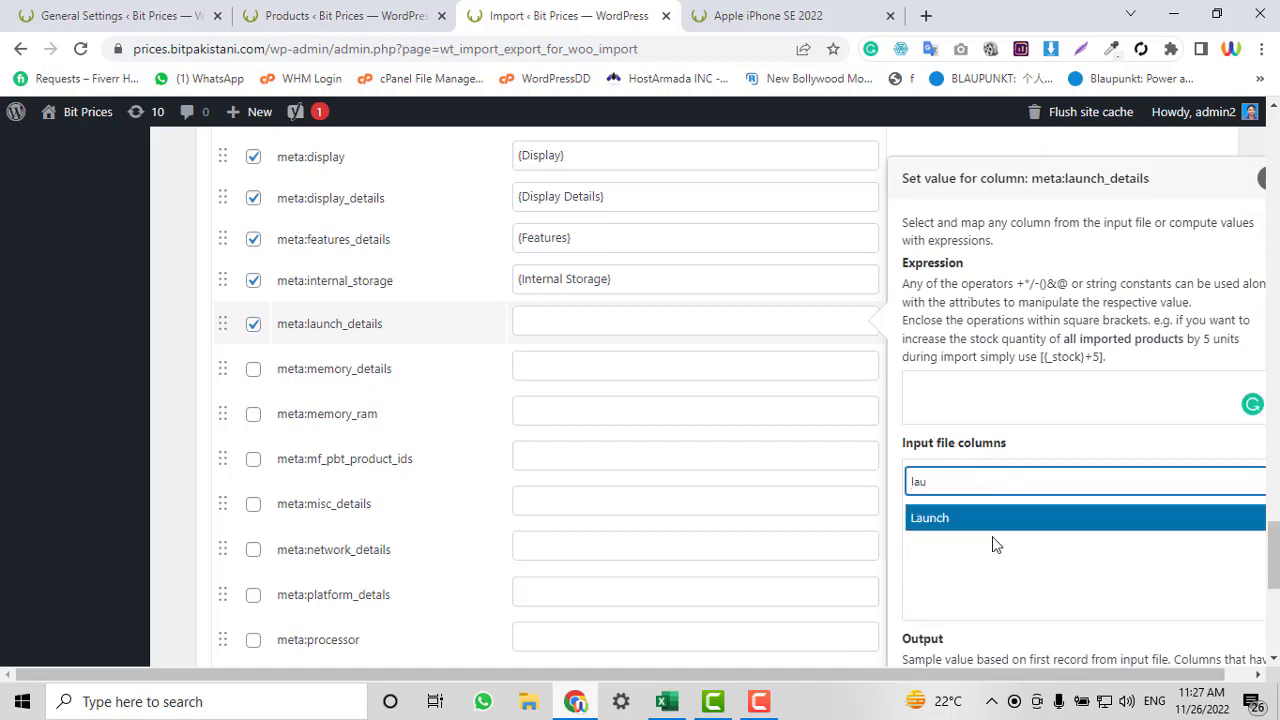
left_click(990, 517)
scroll(1006, 503, "down", 3)
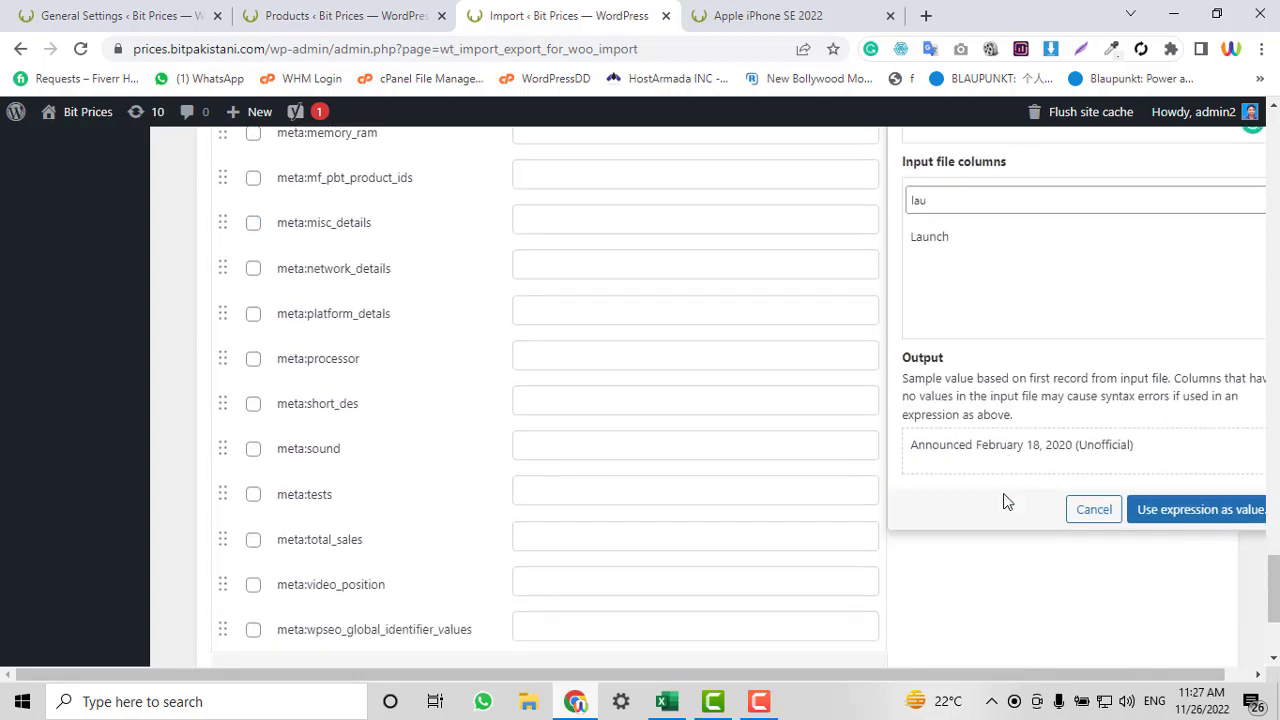
left_click(1205, 513)
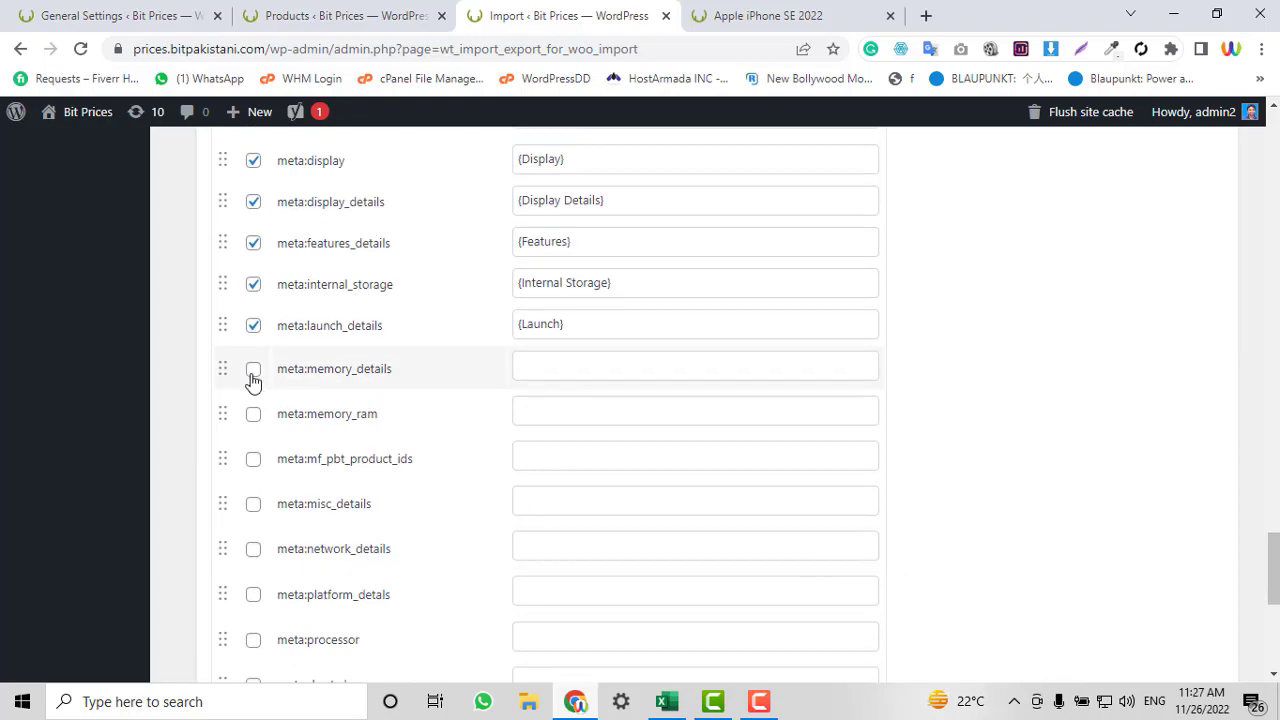
Enable meta:memory_details, search the input file columns for "mem" and apply {Memory Details} as its value
left_click(252, 372)
left_click(571, 366)
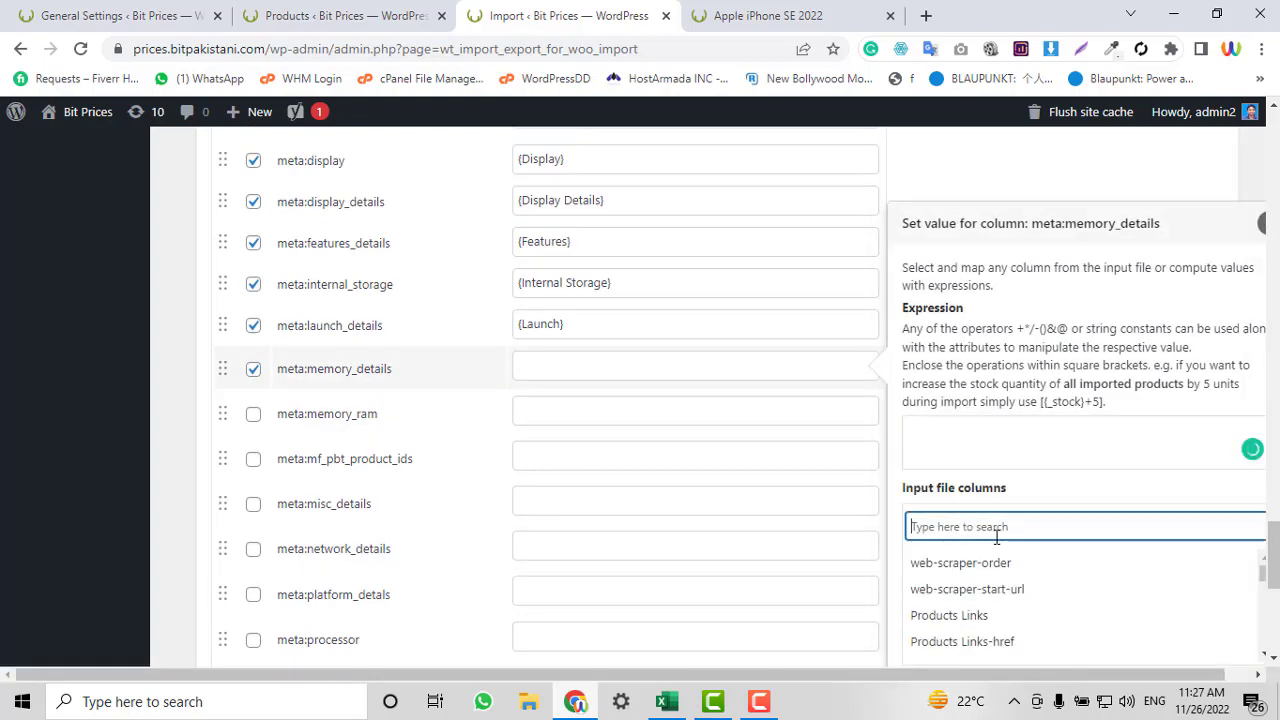
type("mem")
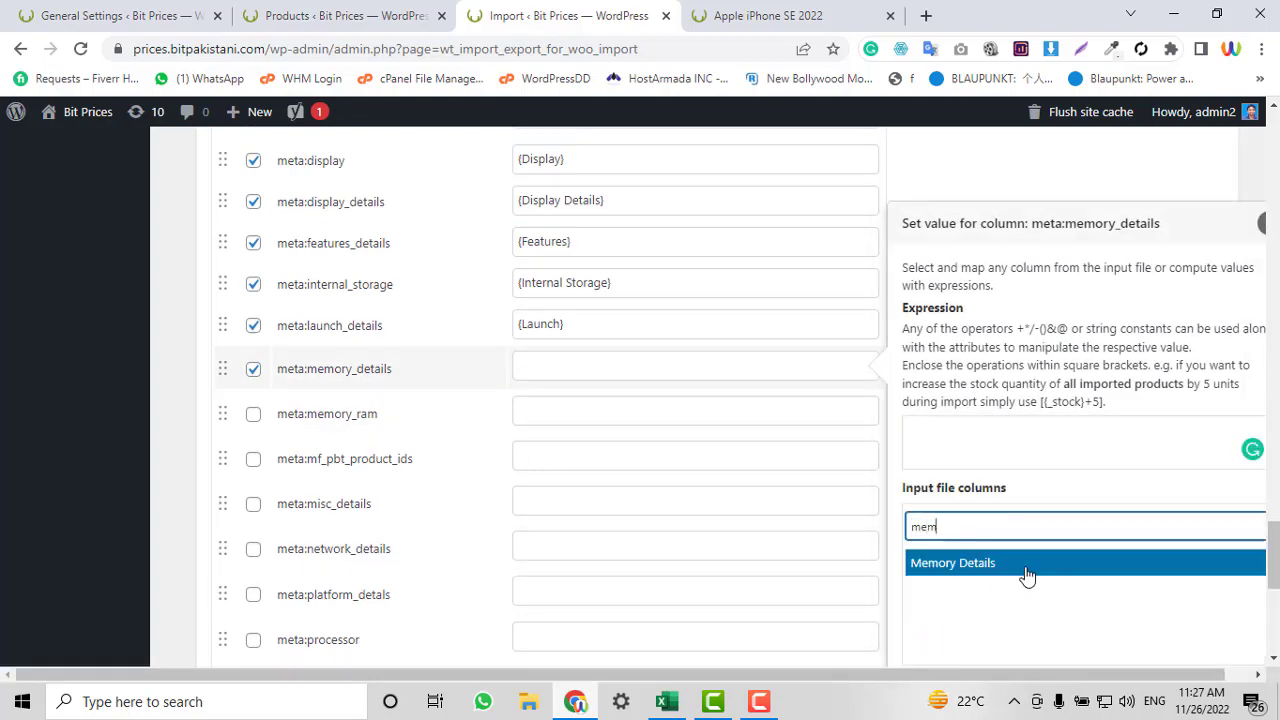
left_click(1023, 566)
scroll(1133, 500, "down", 4)
left_click(1171, 460)
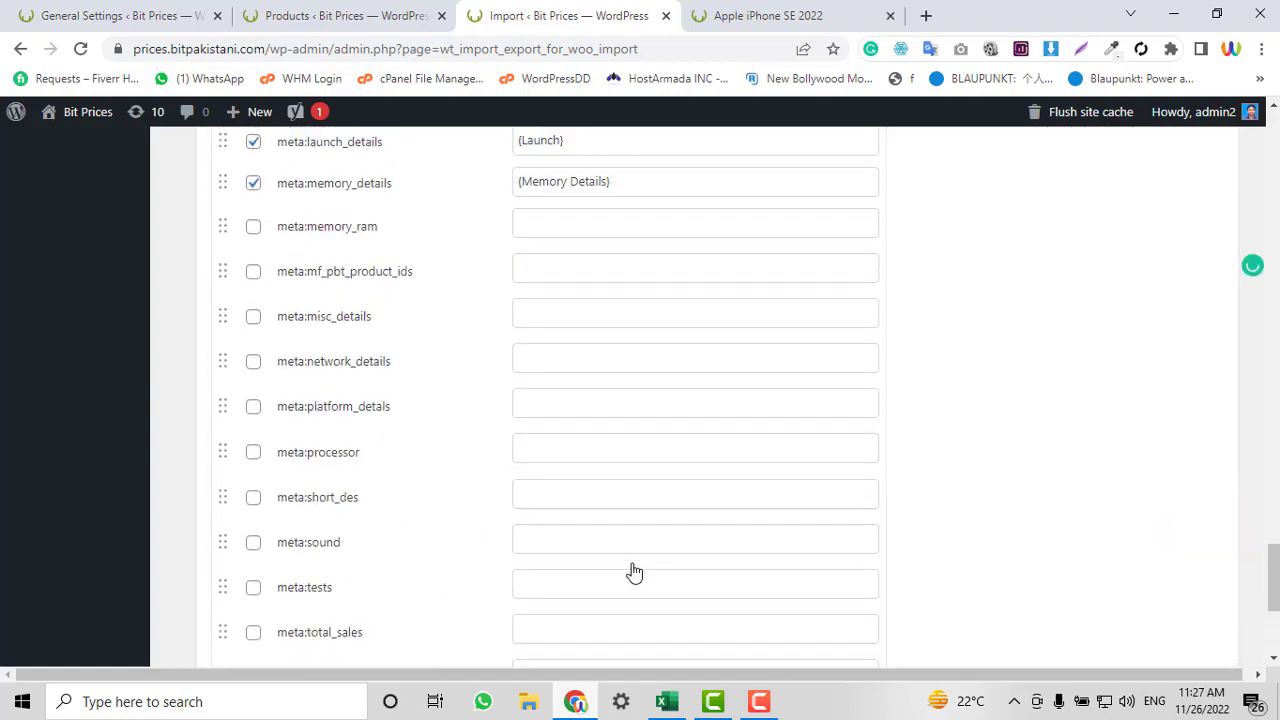
Enable meta:memory_ram, search the input file columns for "ram" and apply {Ram} as its value
left_click(252, 227)
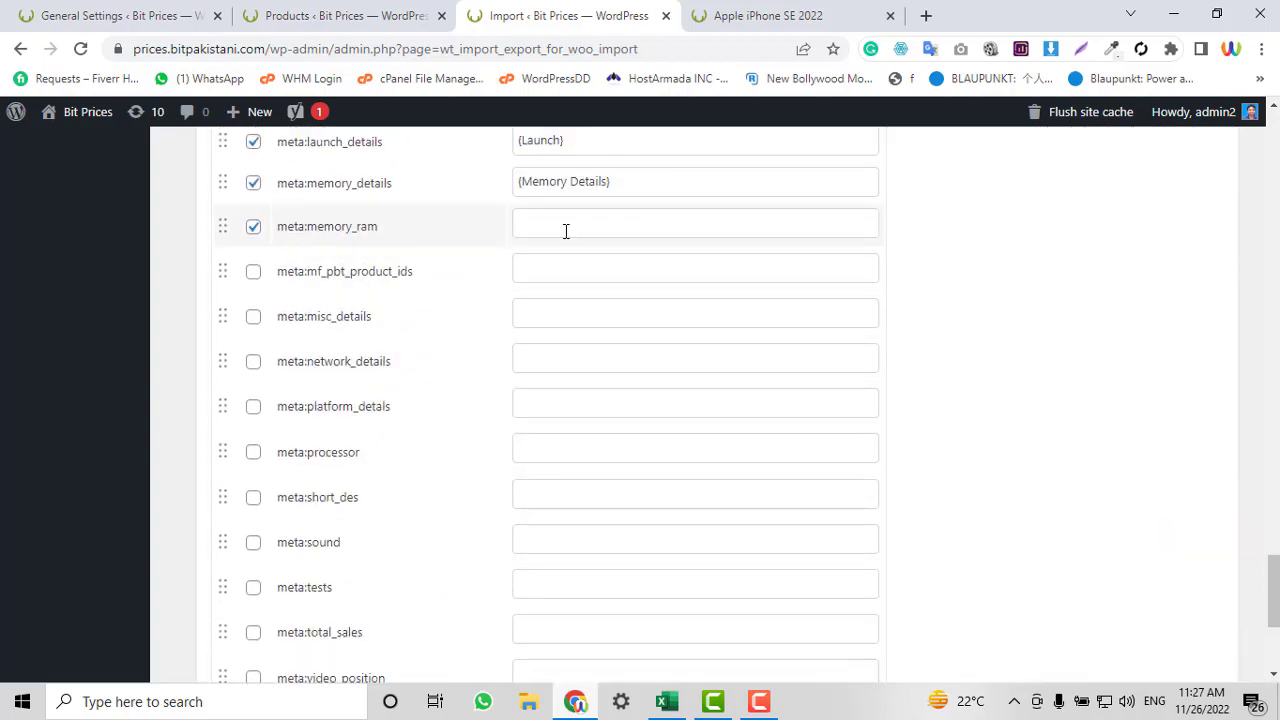
left_click(566, 231)
left_click(986, 384)
type("ram")
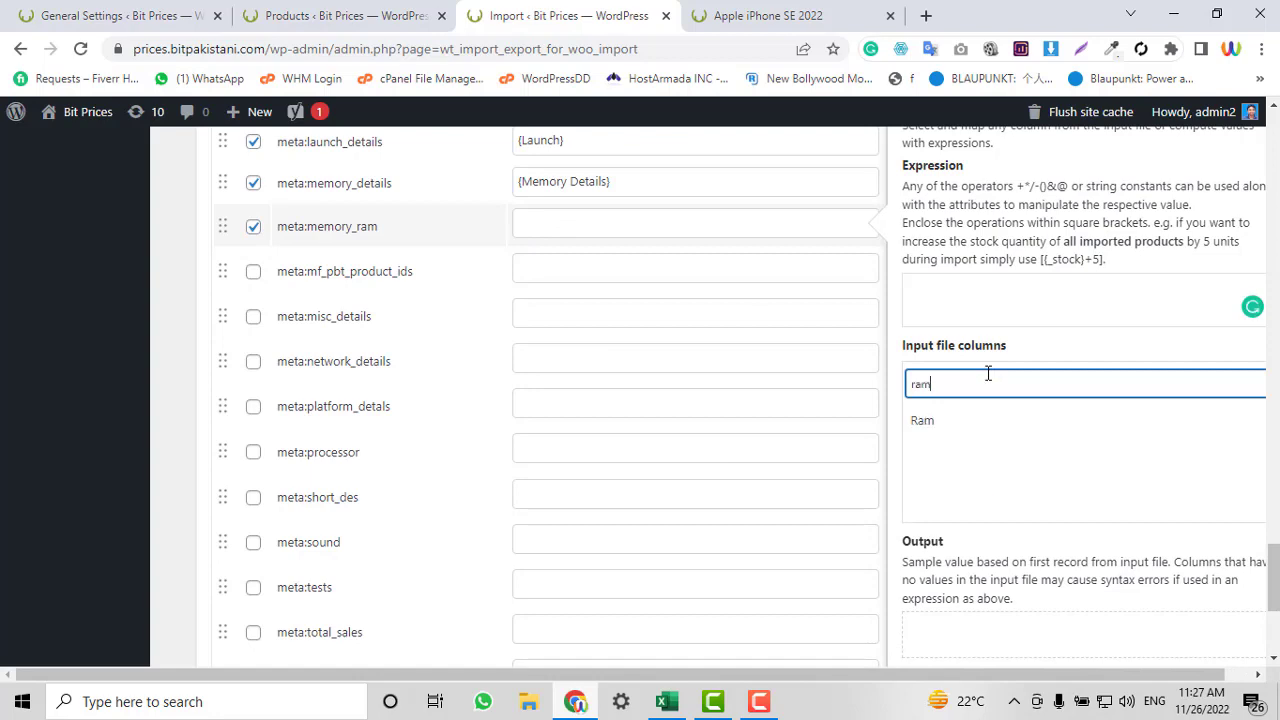
left_click(1010, 425)
scroll(1140, 450, "down", 3)
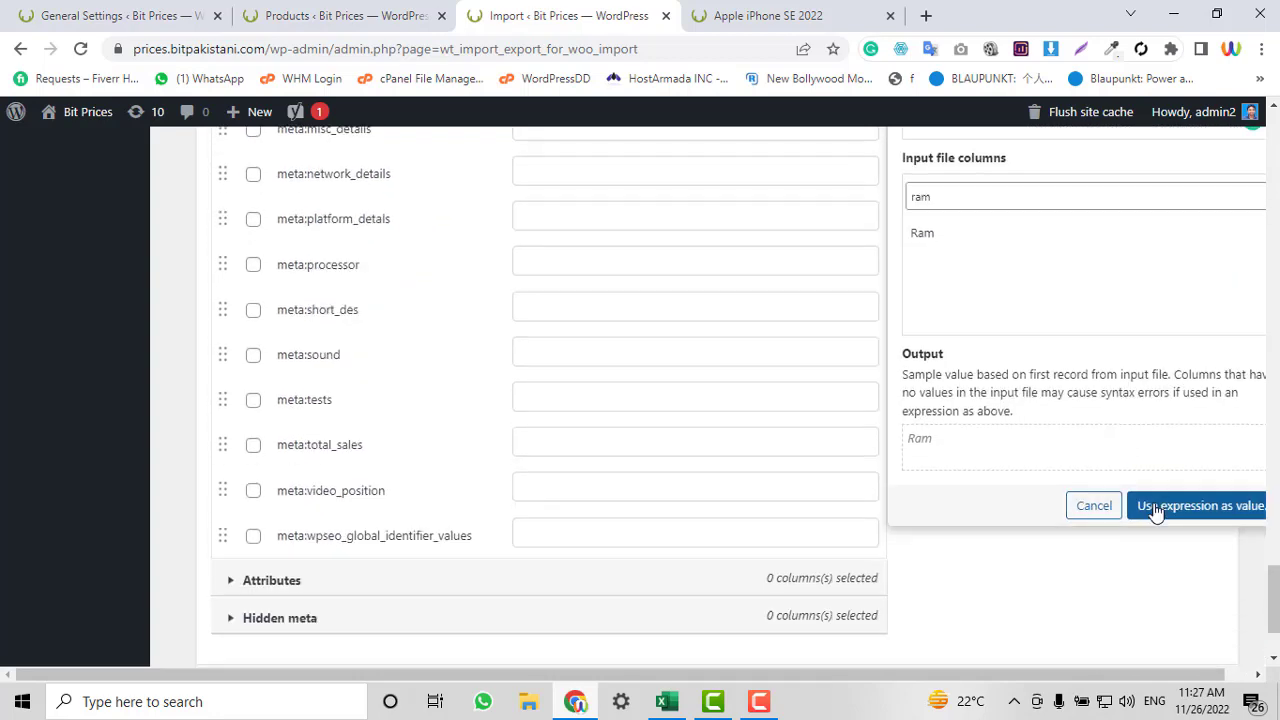
left_click(1160, 509)
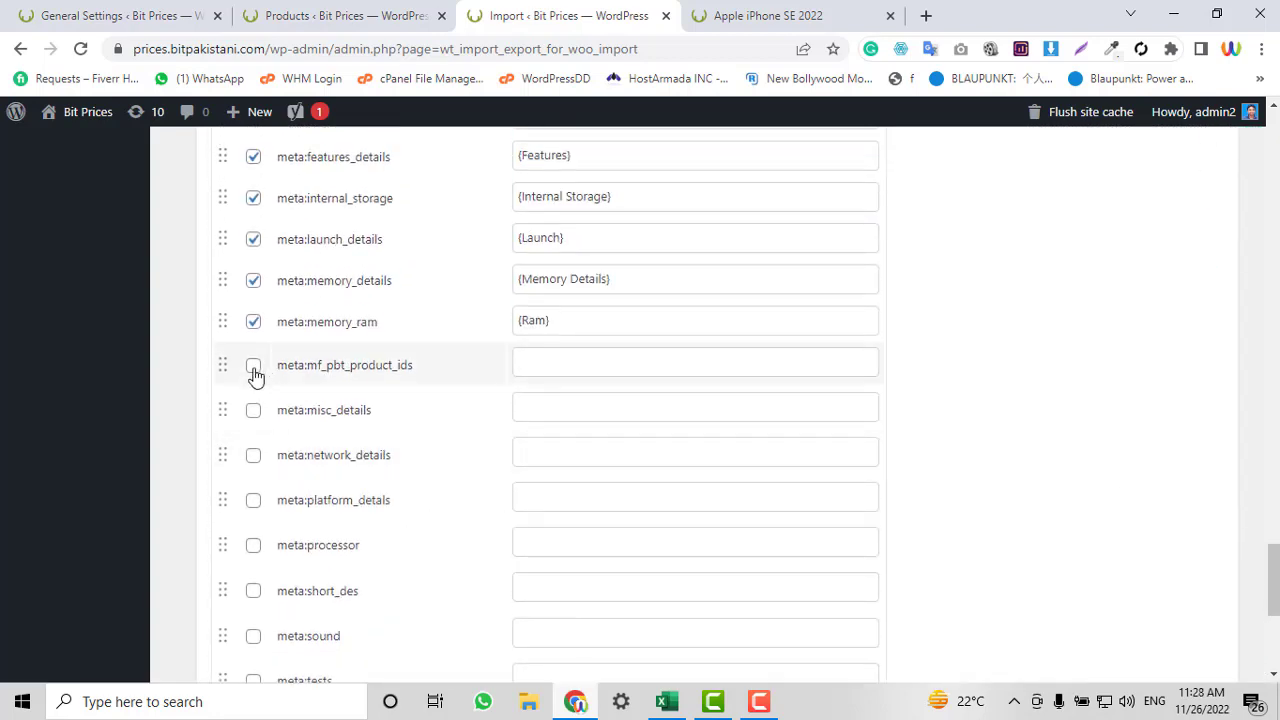
Enable meta:misc_details, search the input file columns for "mis" and apply {Misc} as its value
left_click(253, 412)
left_click(569, 410)
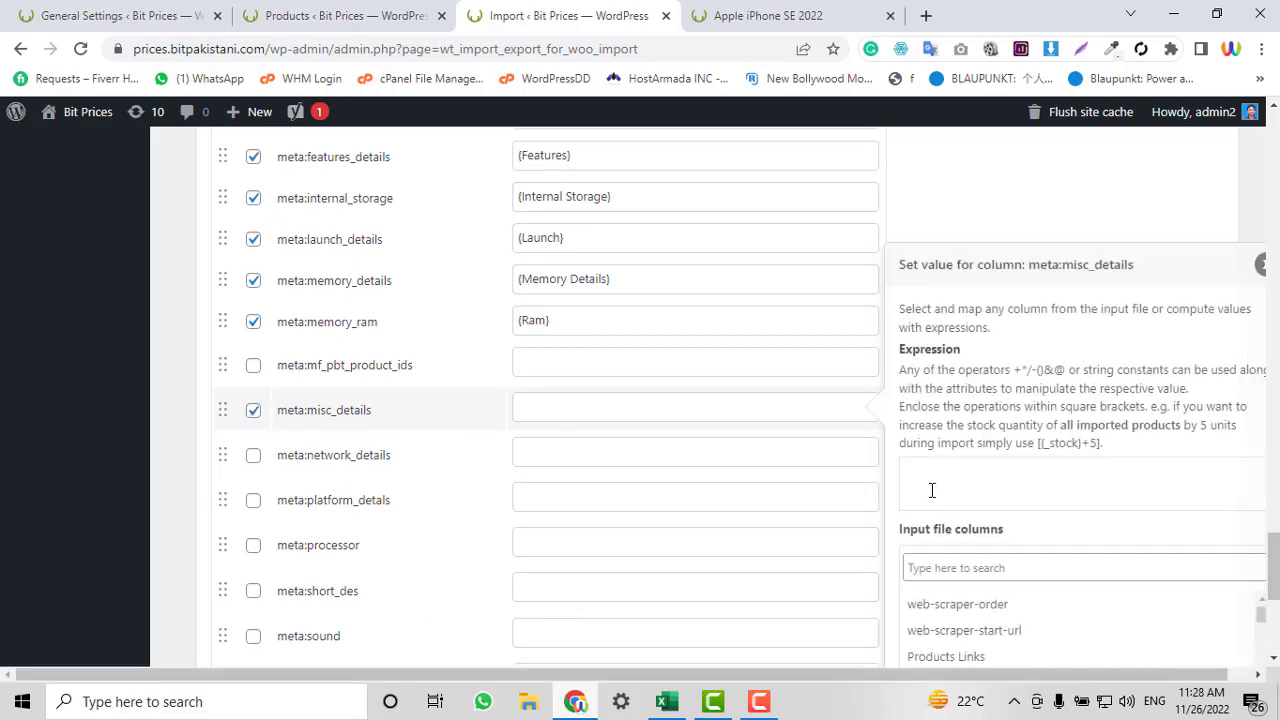
left_click(966, 570)
type("mis")
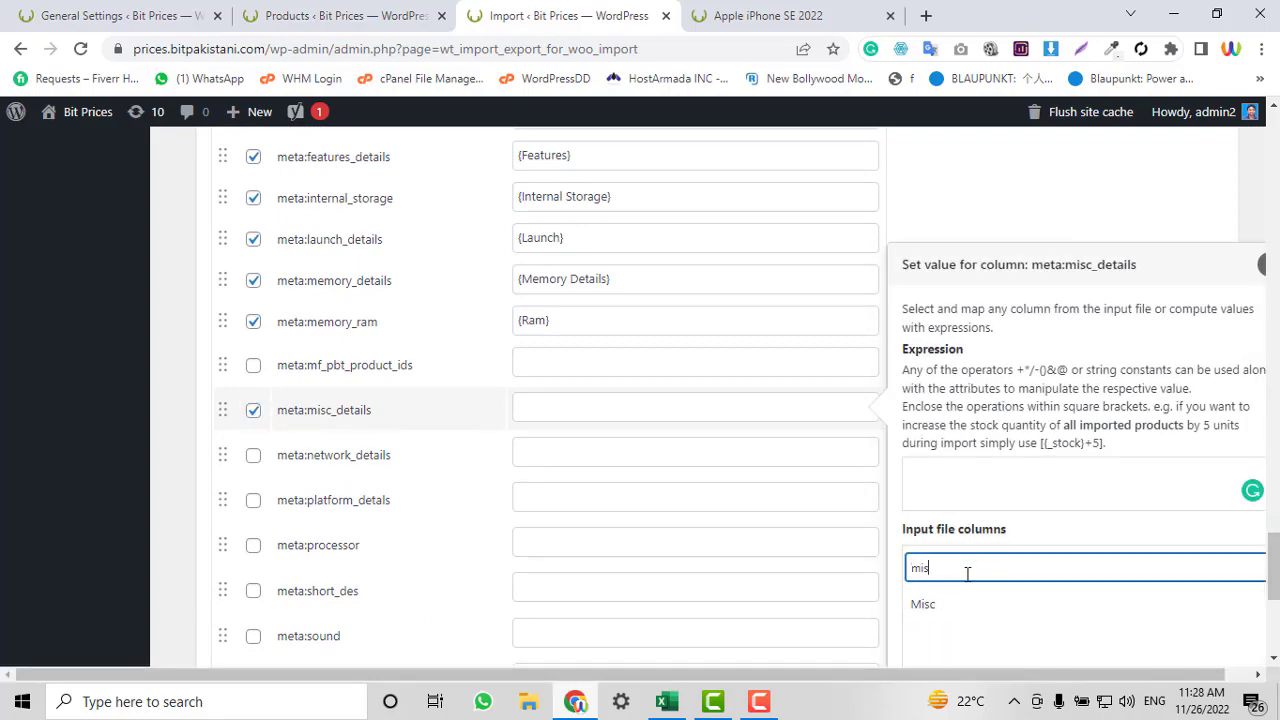
left_click(960, 606)
scroll(1131, 428, "down", 3)
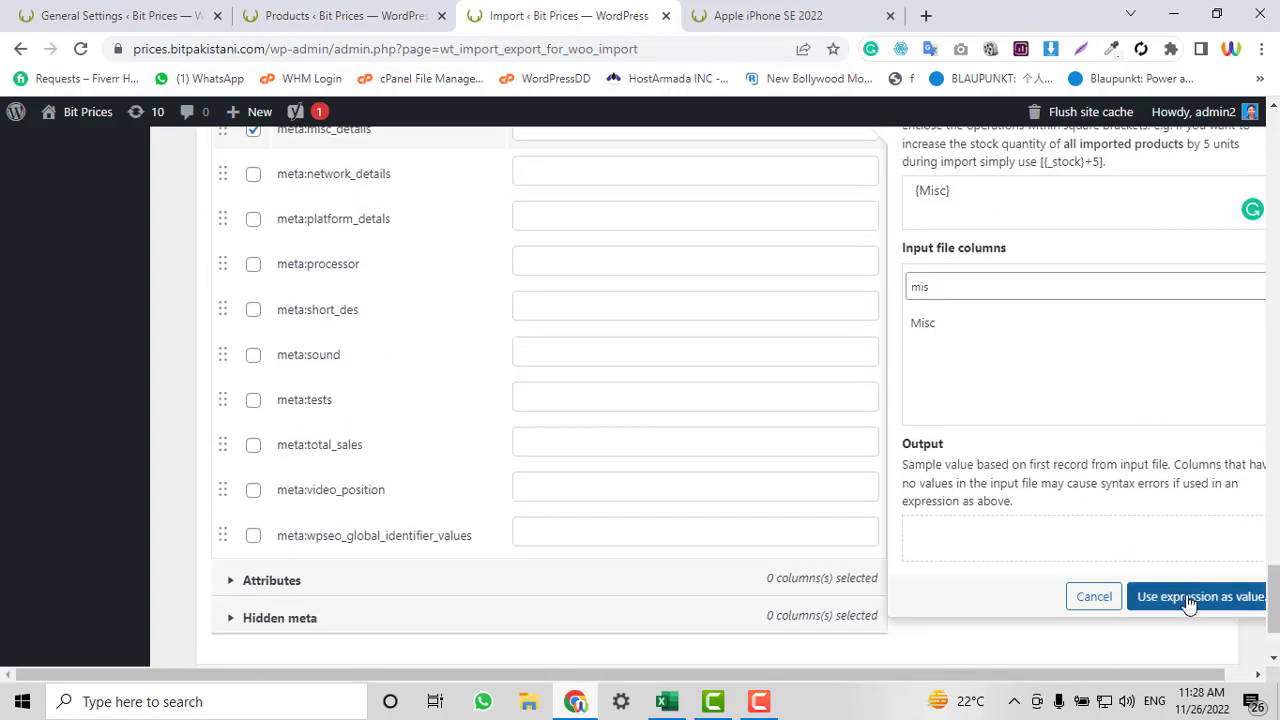
left_click(1180, 594)
Enable meta:network_details, search the input file columns for "net" and apply {Network_details} as its value
left_click(253, 362)
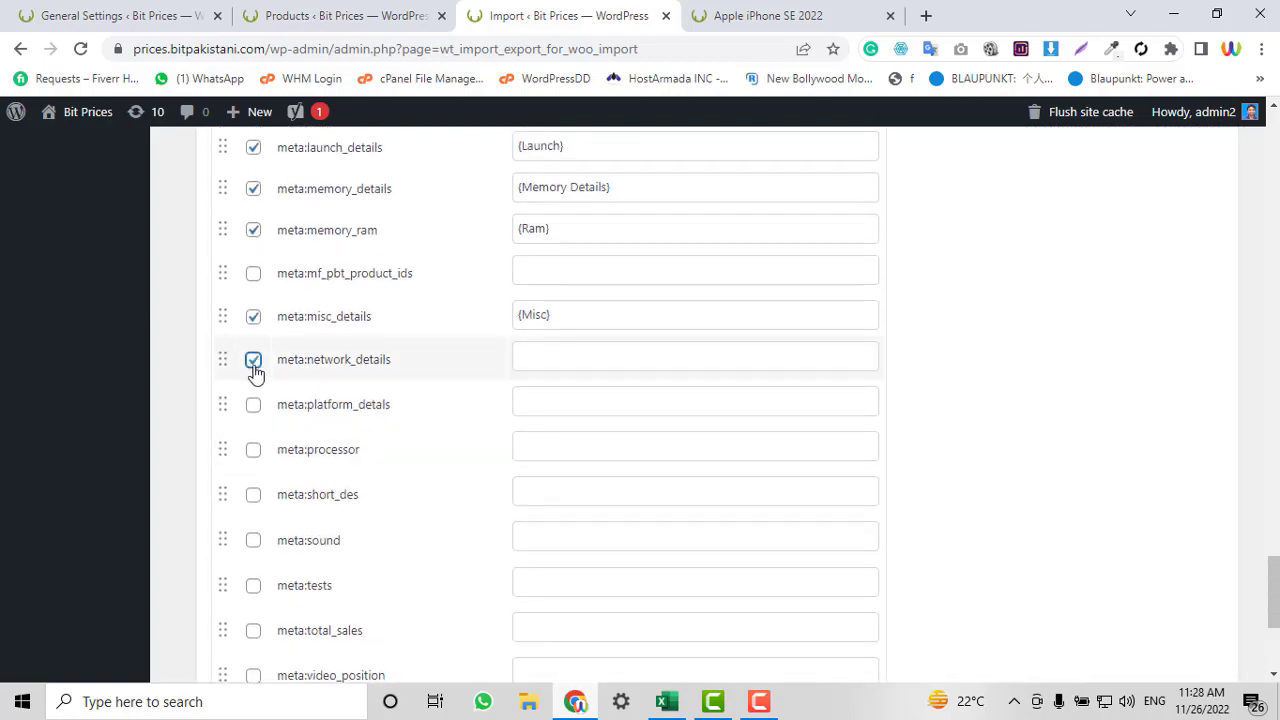
left_click(525, 360)
left_click(961, 524)
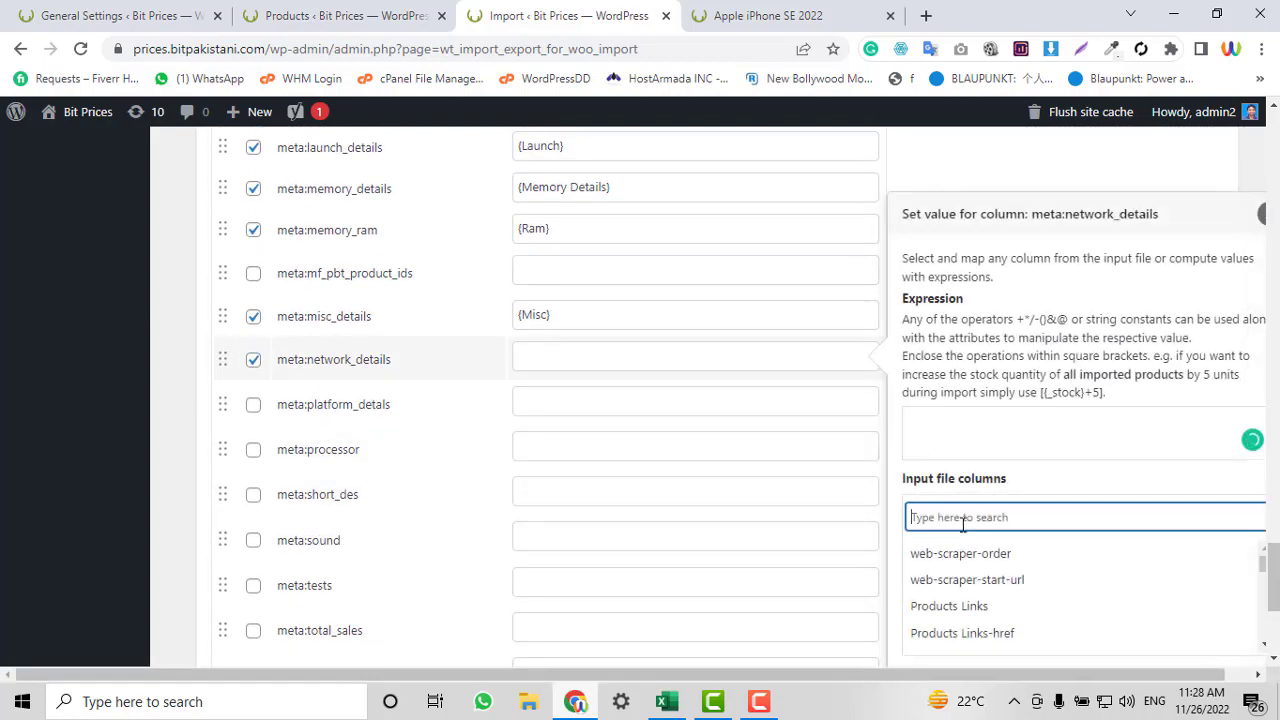
type("net")
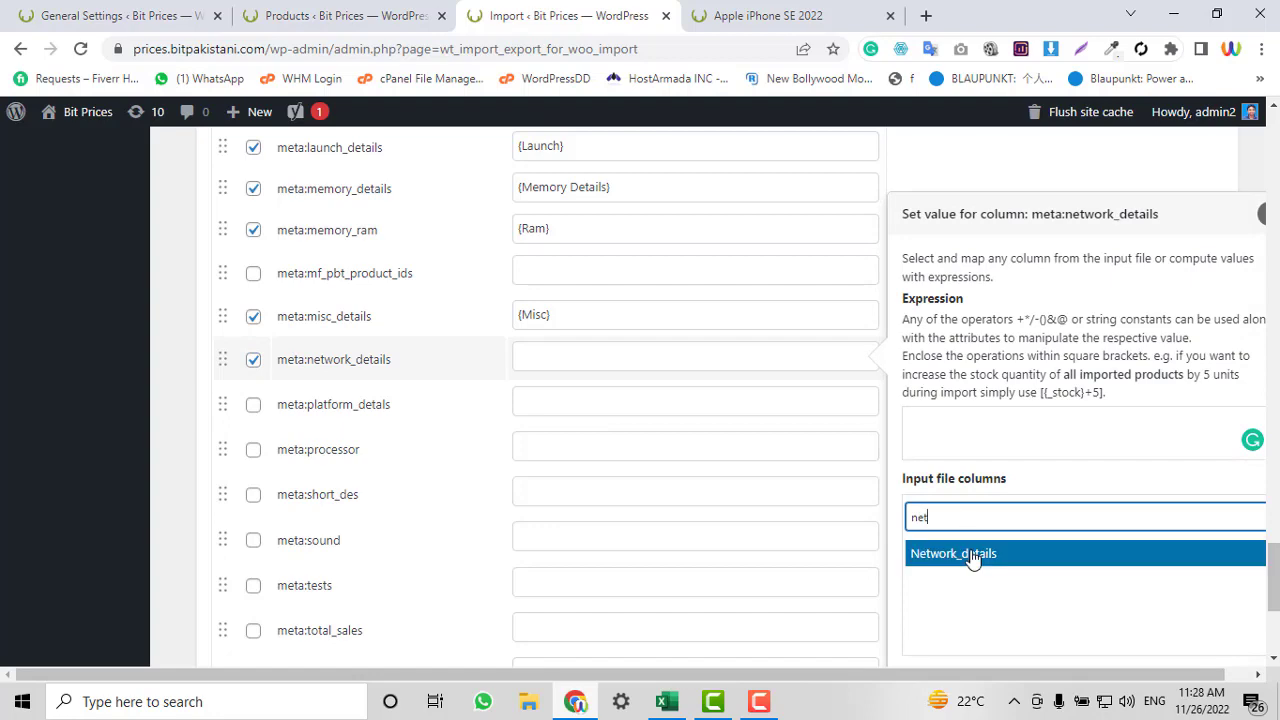
left_click(971, 555)
scroll(972, 557, "down", 2)
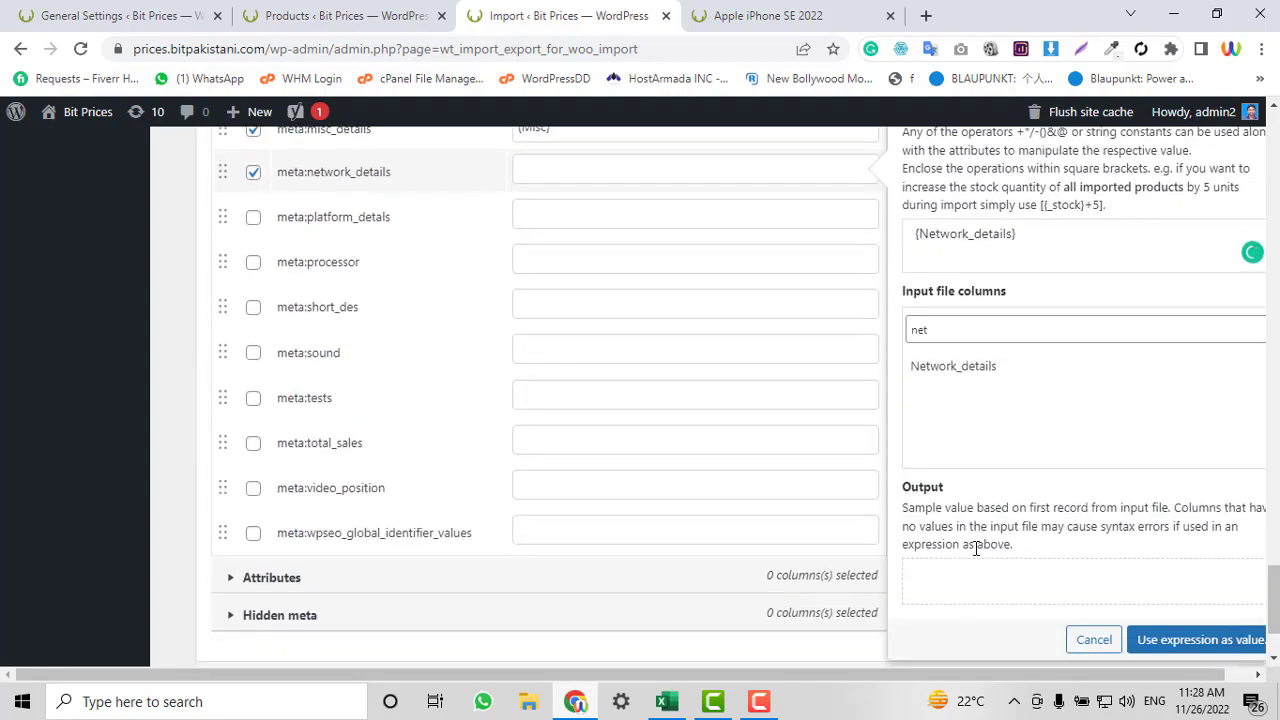
left_click(1163, 642)
Enable meta:platform_detals, search the input file columns for "pla" and apply {Platform Details} as its value
scroll(711, 469, "up", 1)
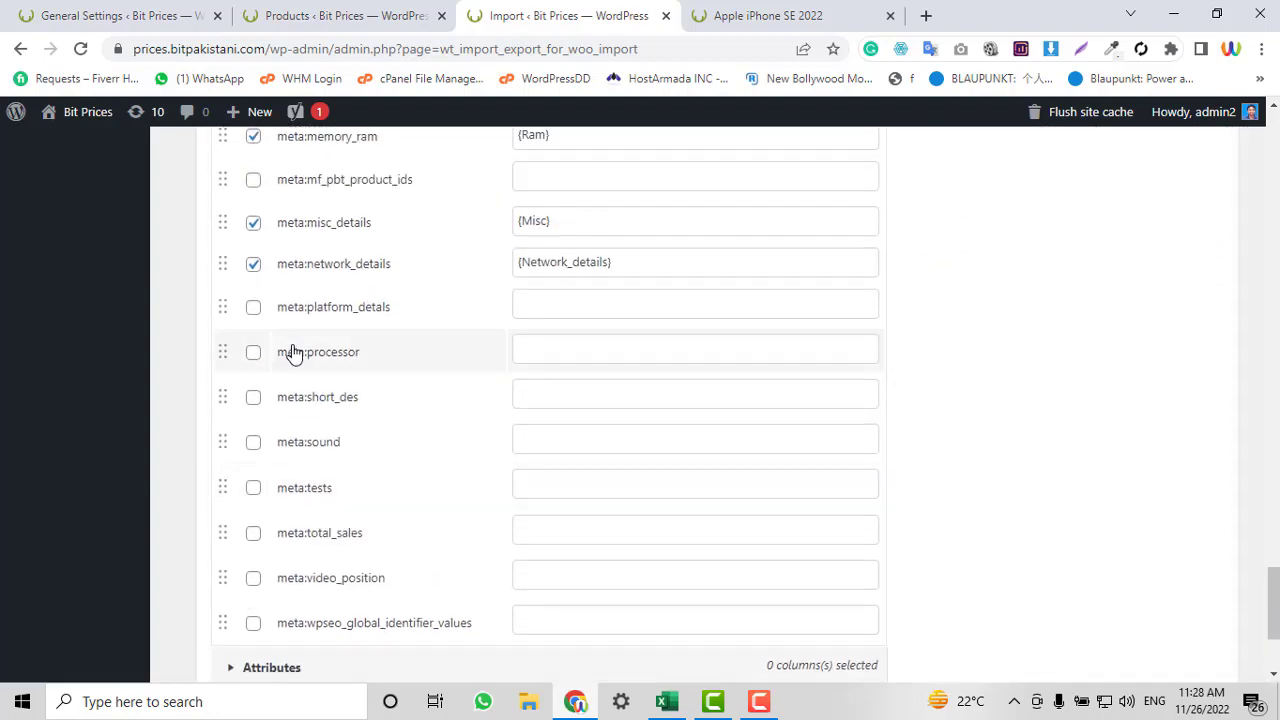
left_click(252, 308)
left_click(648, 306)
left_click(986, 462)
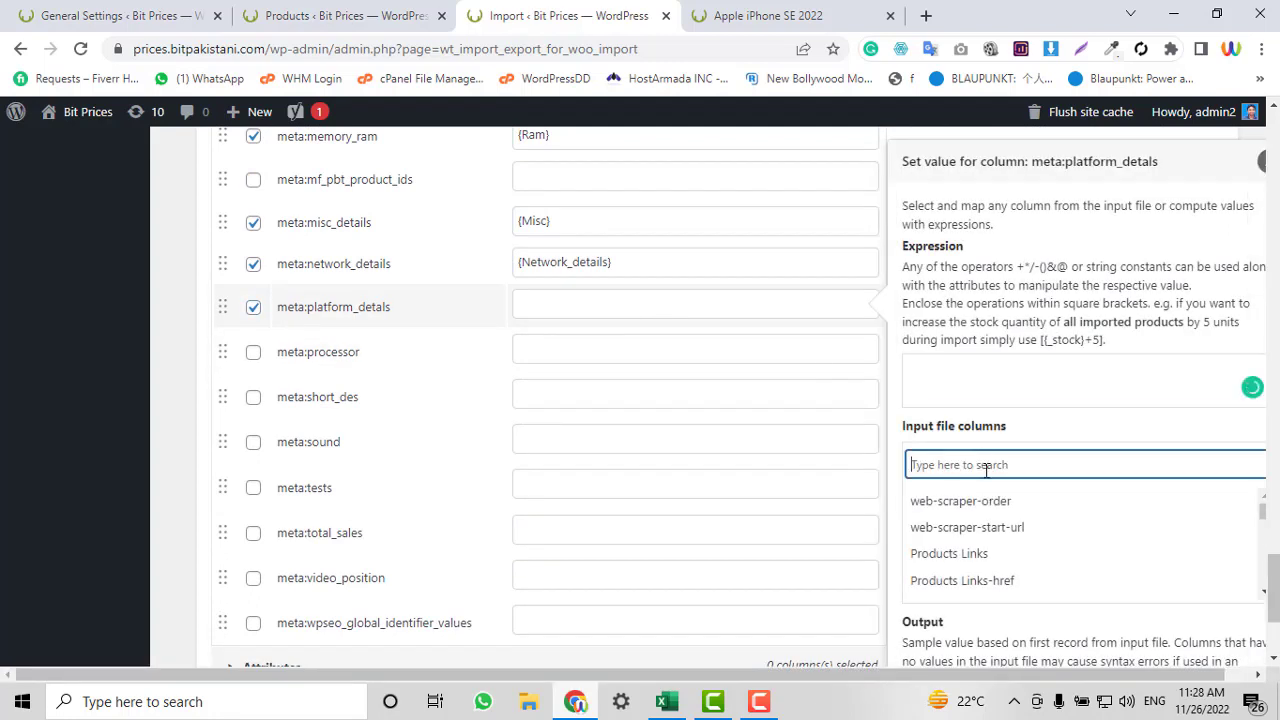
type("pla")
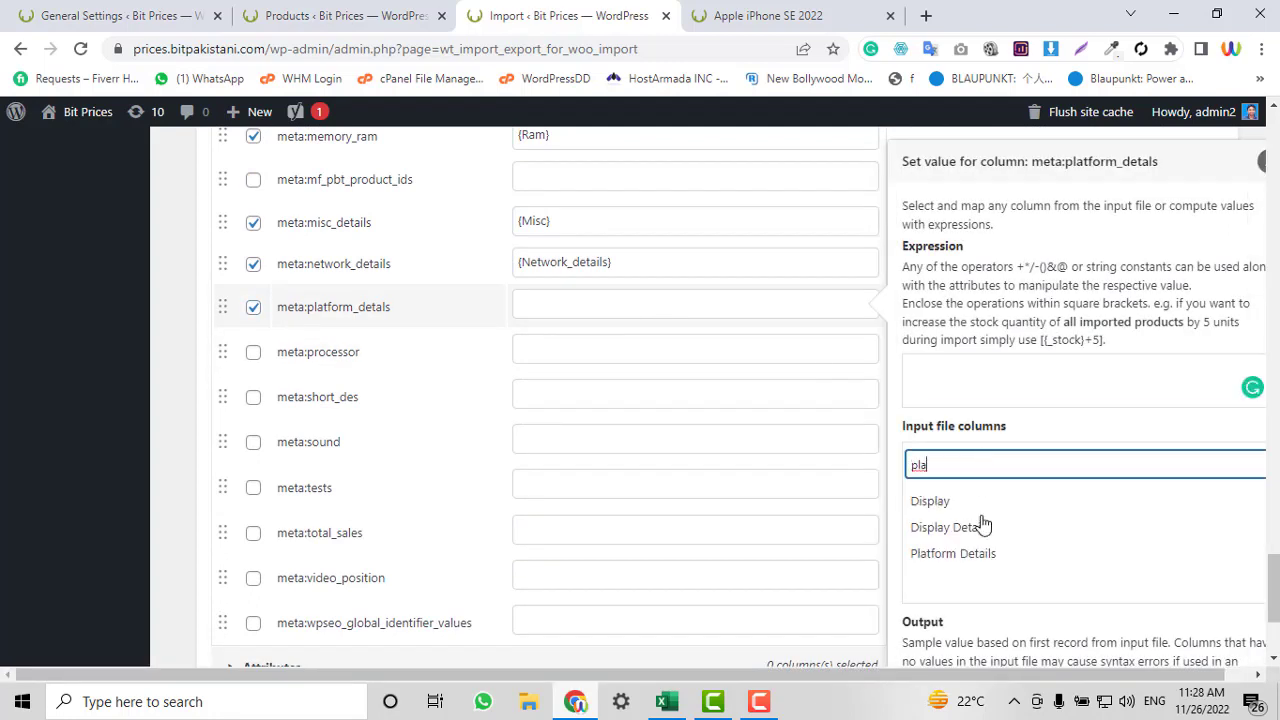
left_click(978, 553)
scroll(1200, 585, "down", 2)
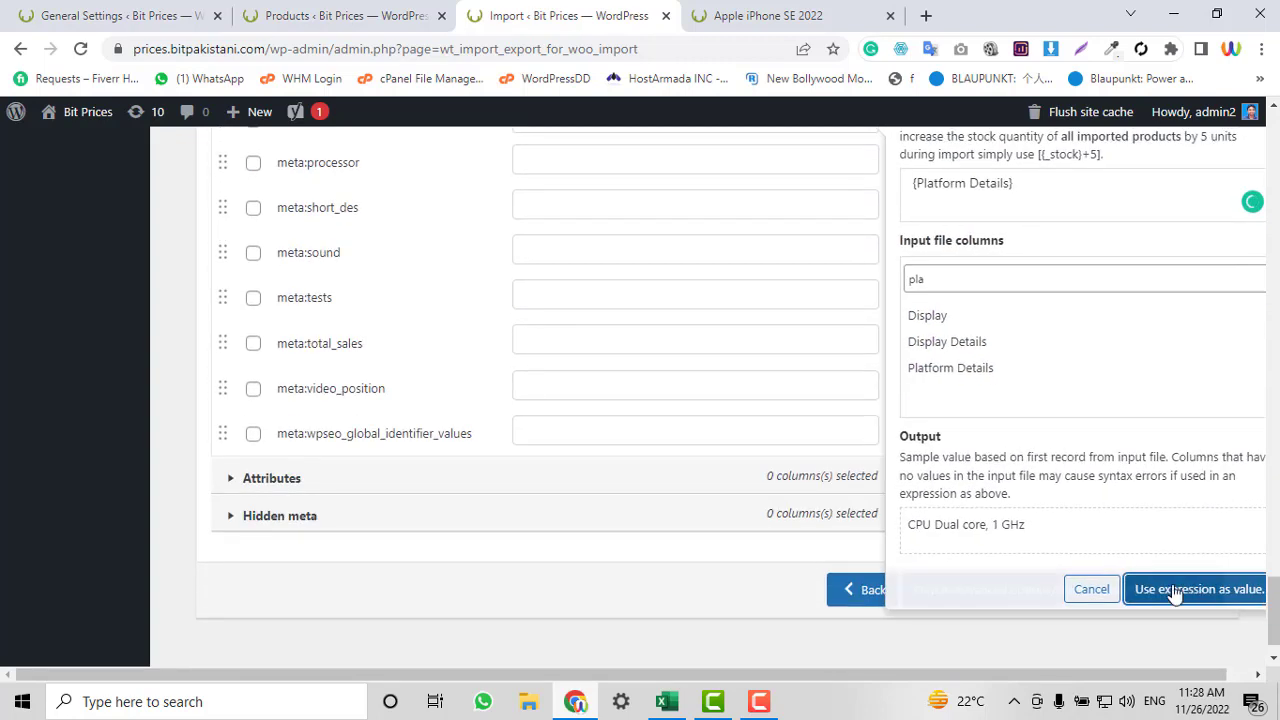
left_click(1178, 589)
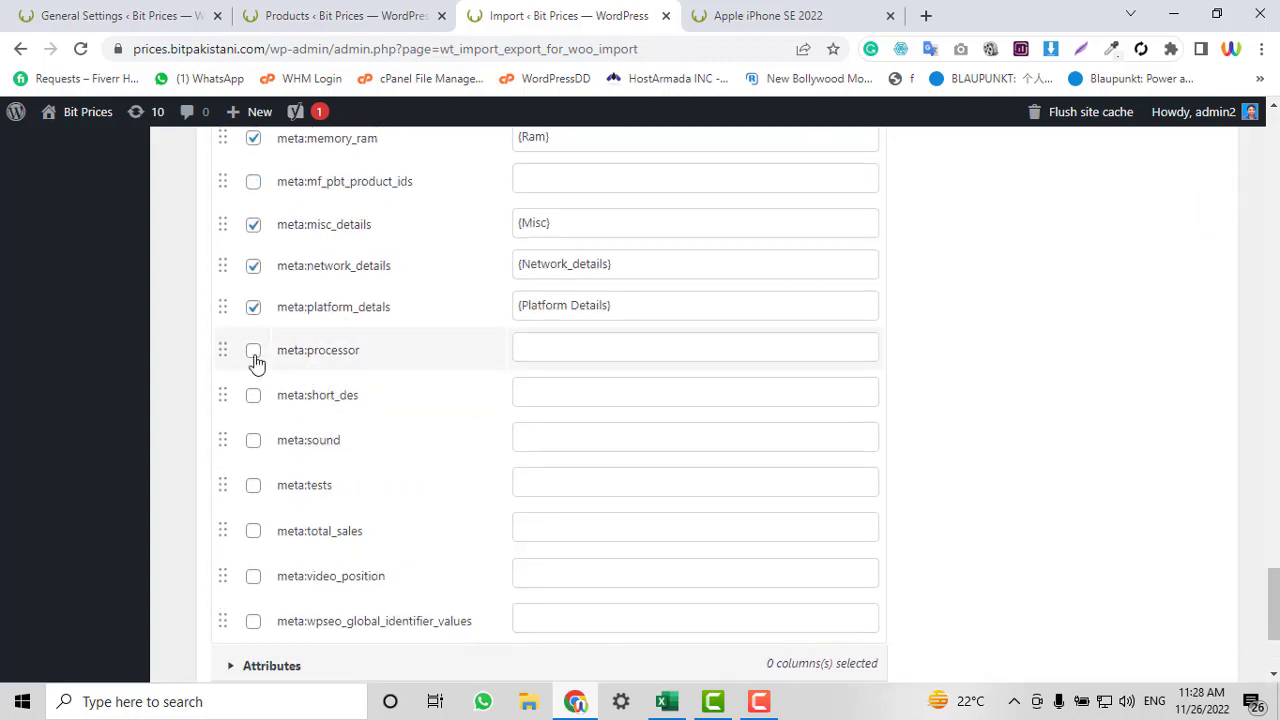
Enable meta:processor, search the input file columns for "proc" and apply {Processor} as its value
left_click(534, 353)
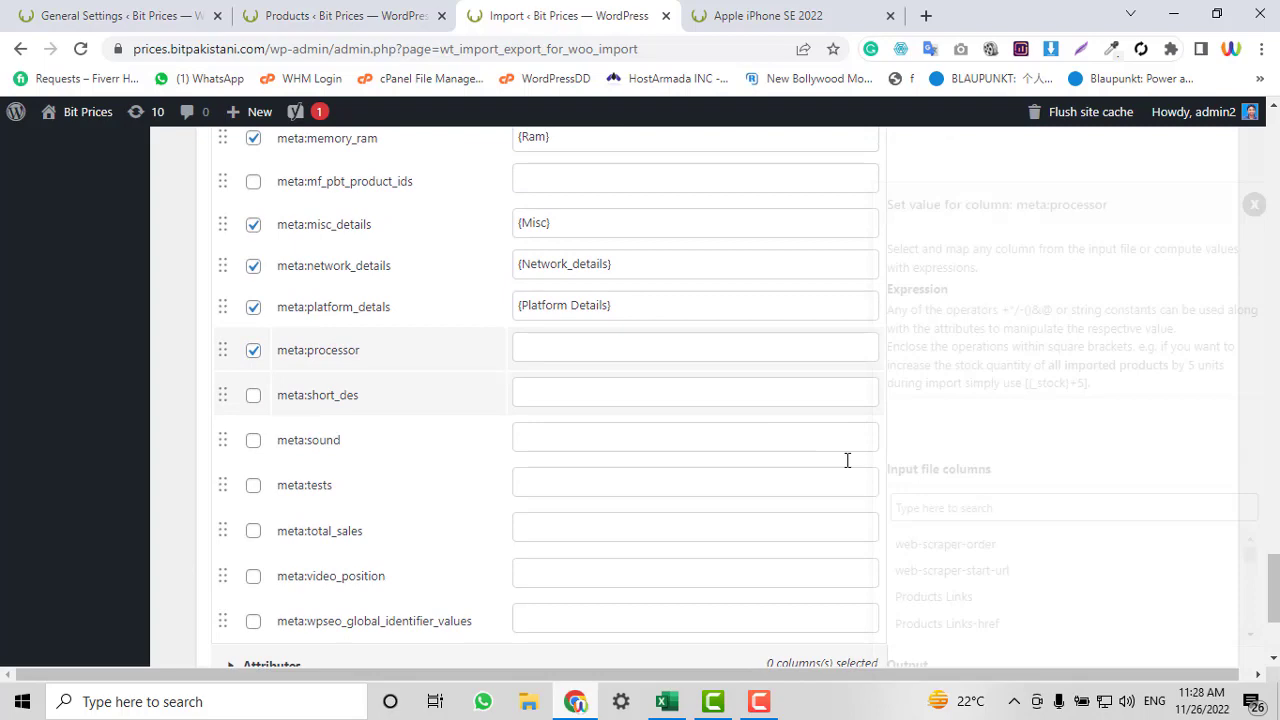
left_click(978, 510)
type("proc")
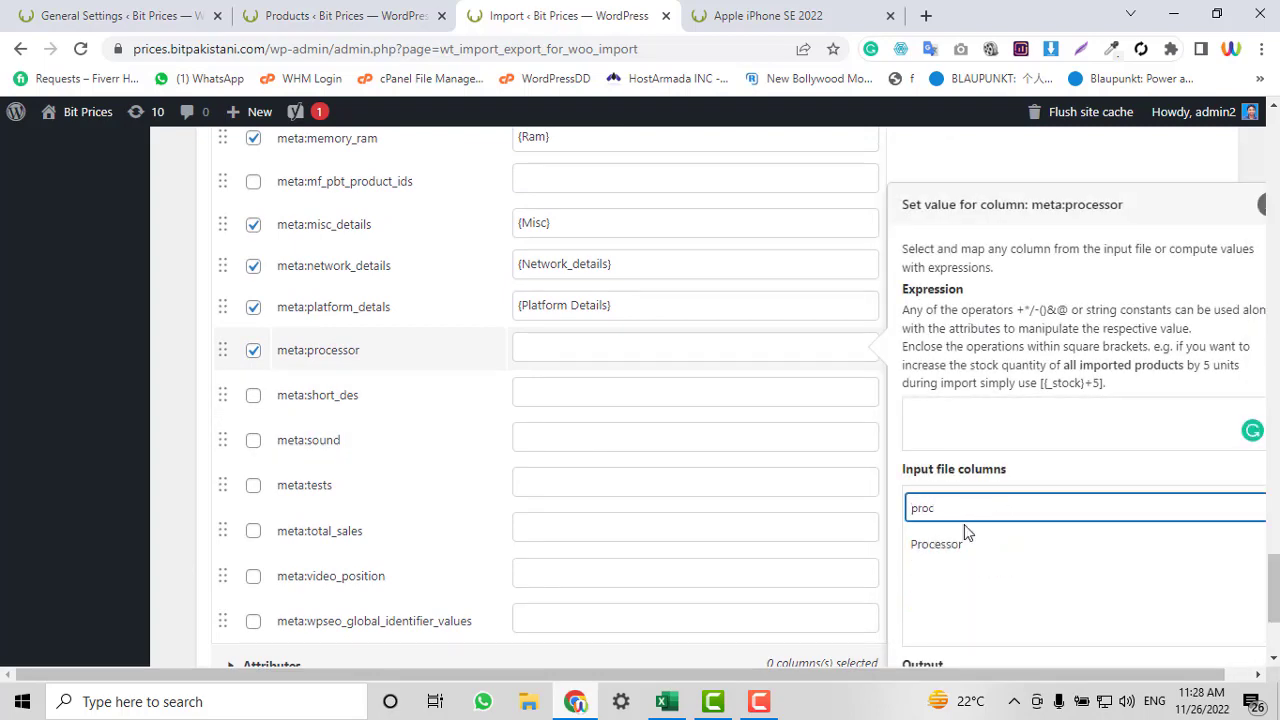
left_click(962, 546)
scroll(1079, 503, "down", 3)
left_click(1180, 589)
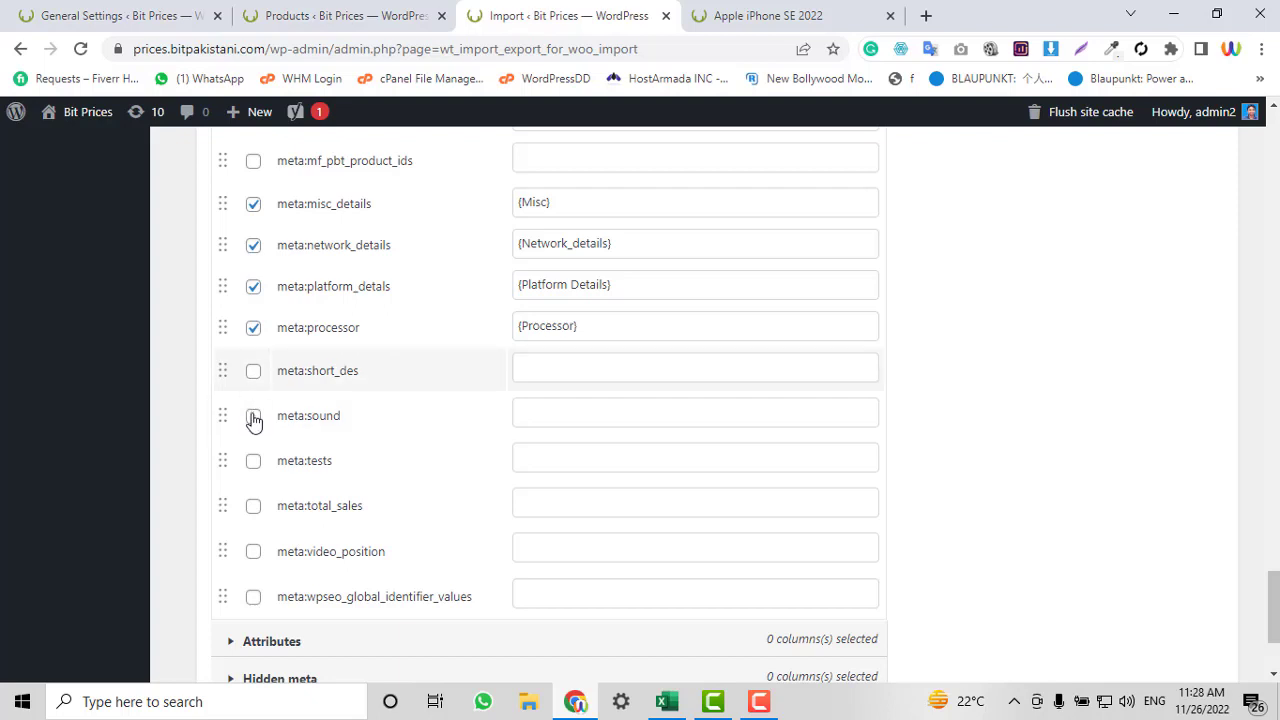
Enable meta:sound, search the input file columns for "soun" and apply {Sound Details} as its value
left_click(253, 415)
left_click(695, 413)
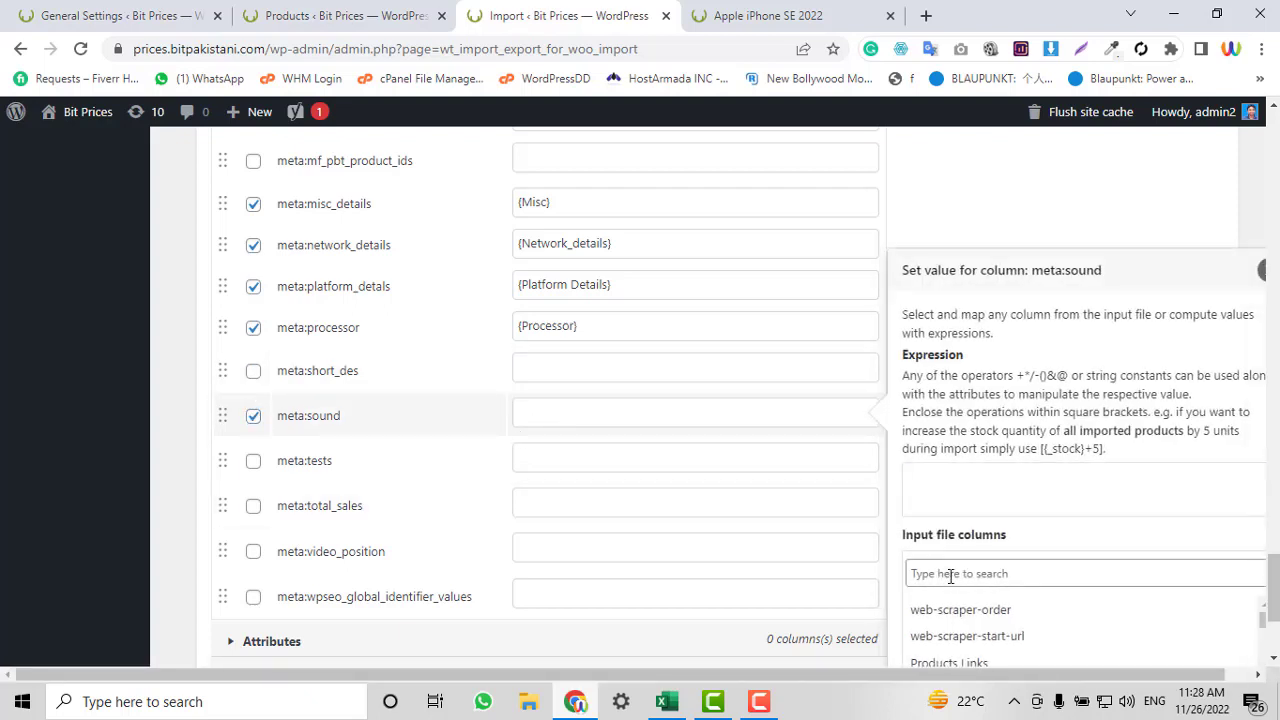
left_click(940, 572)
type("soun")
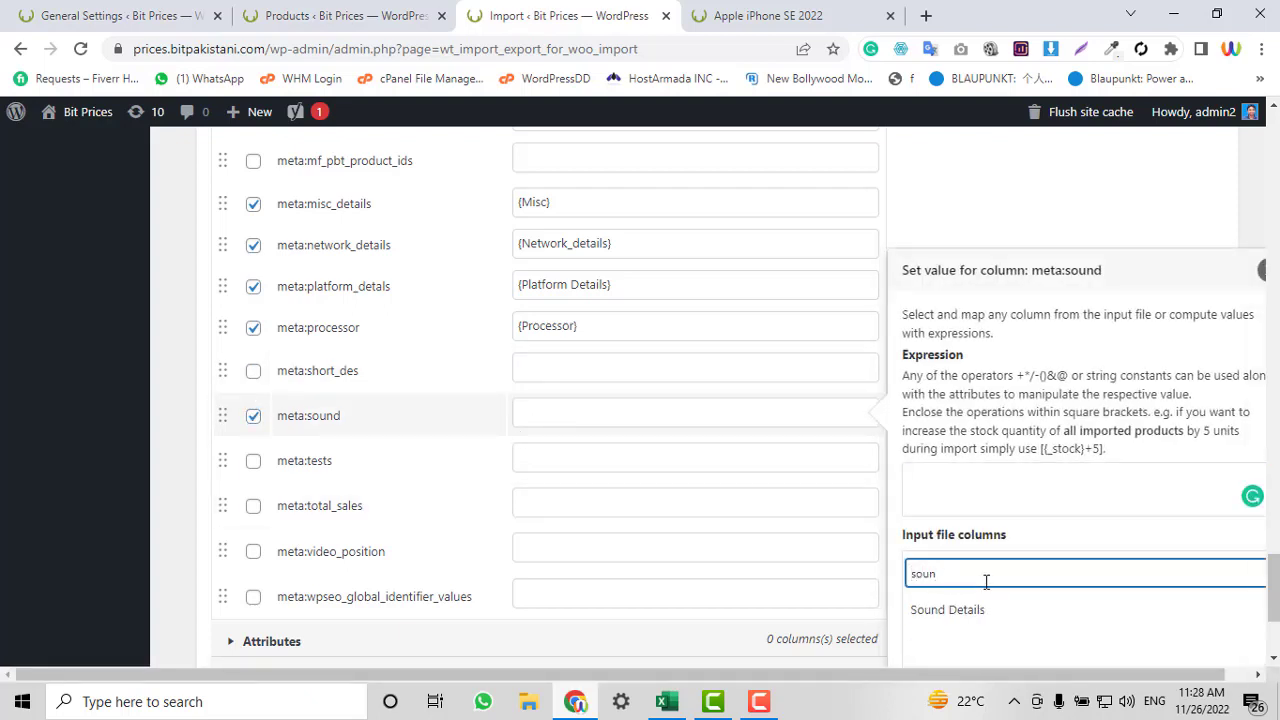
left_click(980, 609)
scroll(1117, 535, "down", 2)
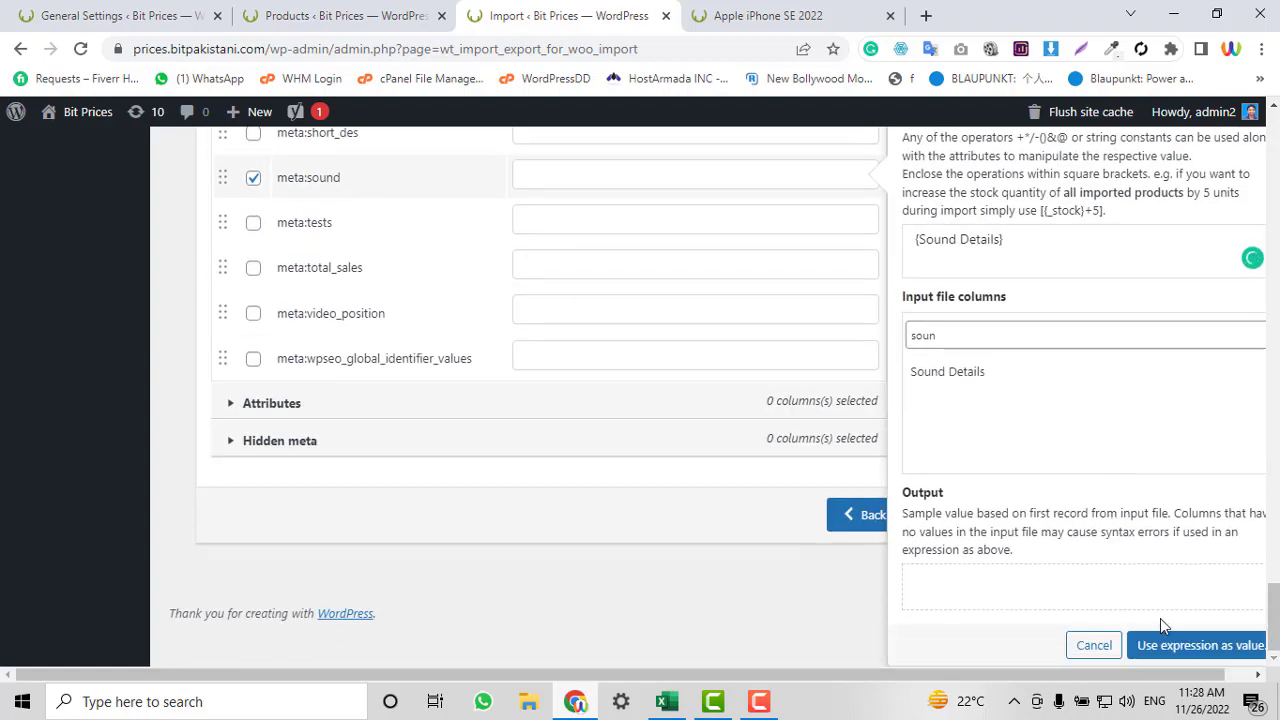
left_click(1195, 645)
Expand the Attributes and Hidden meta sections and review the column mappings from the custom fields back to the default fields
scroll(813, 530, "up", 2)
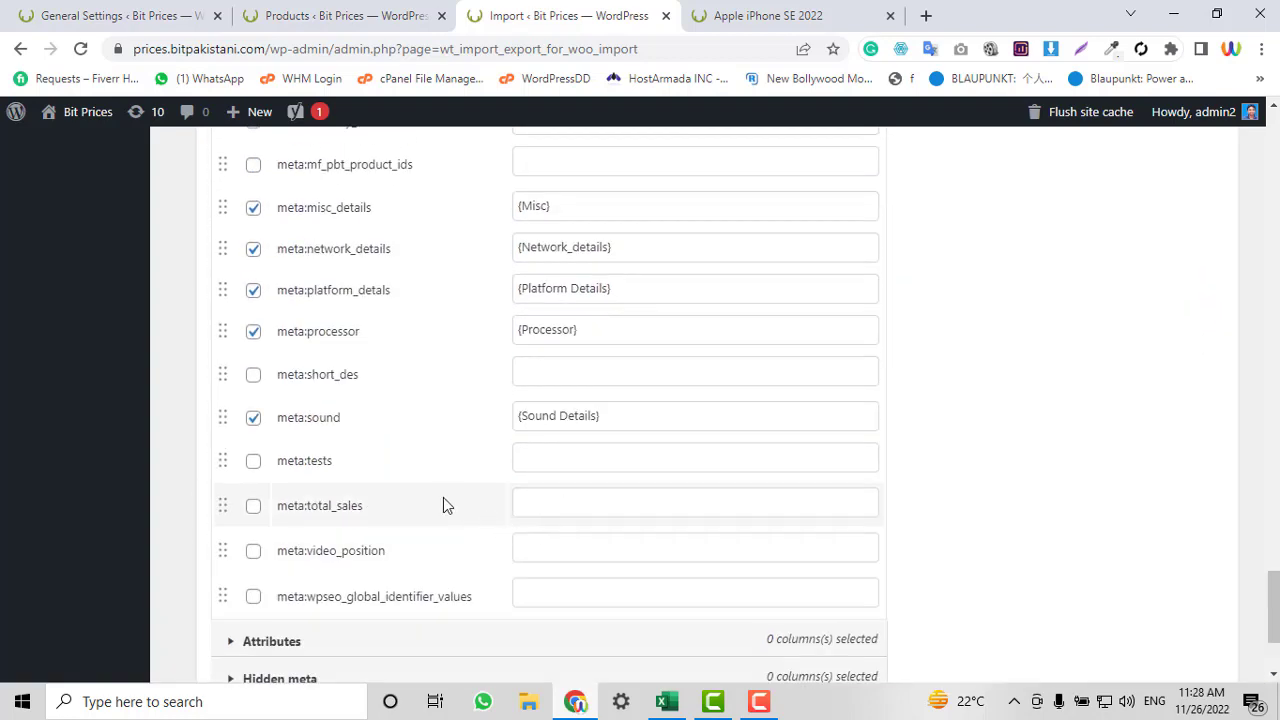
scroll(443, 497, "down", 2)
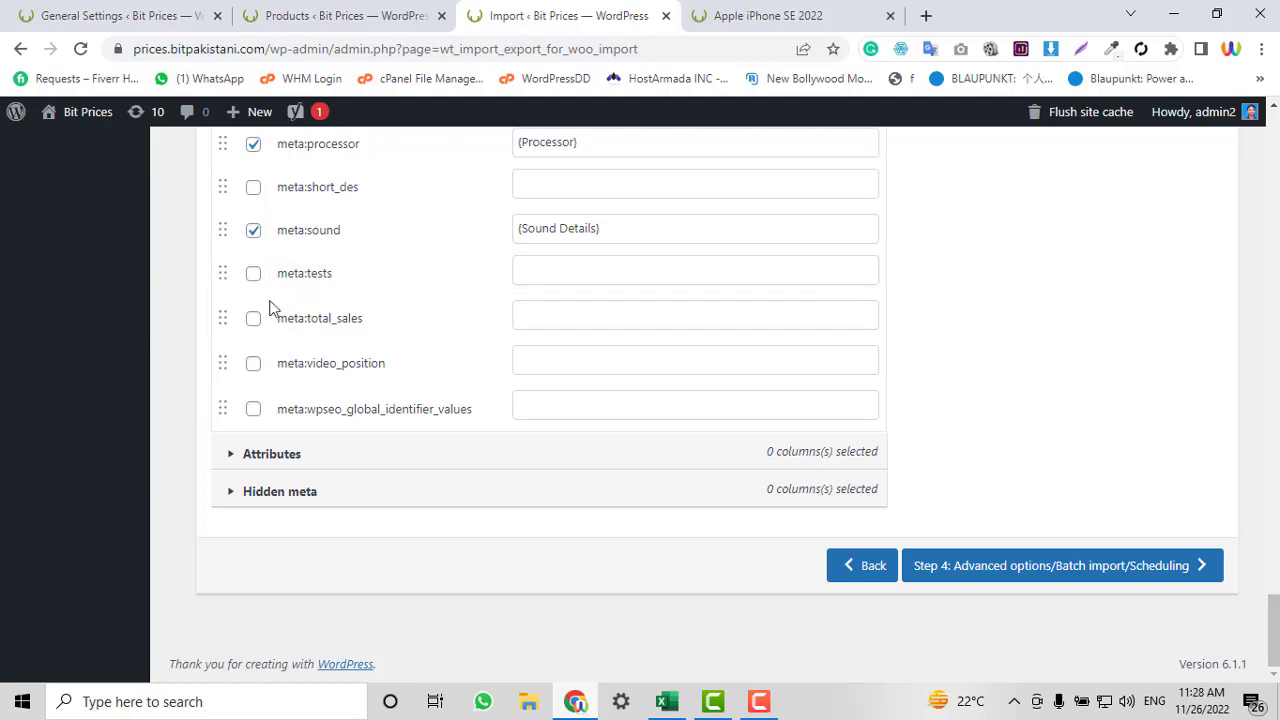
left_click(272, 454)
scroll(1023, 288, "down", 4)
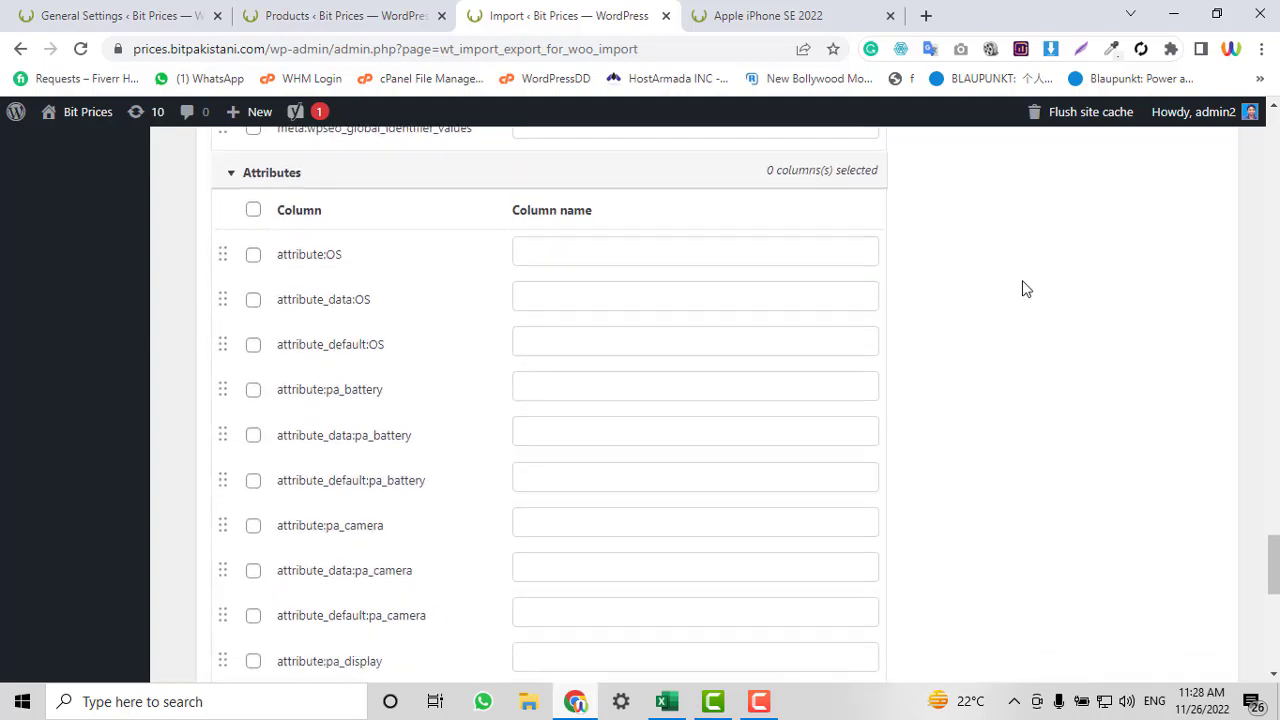
scroll(1023, 288, "down", 5)
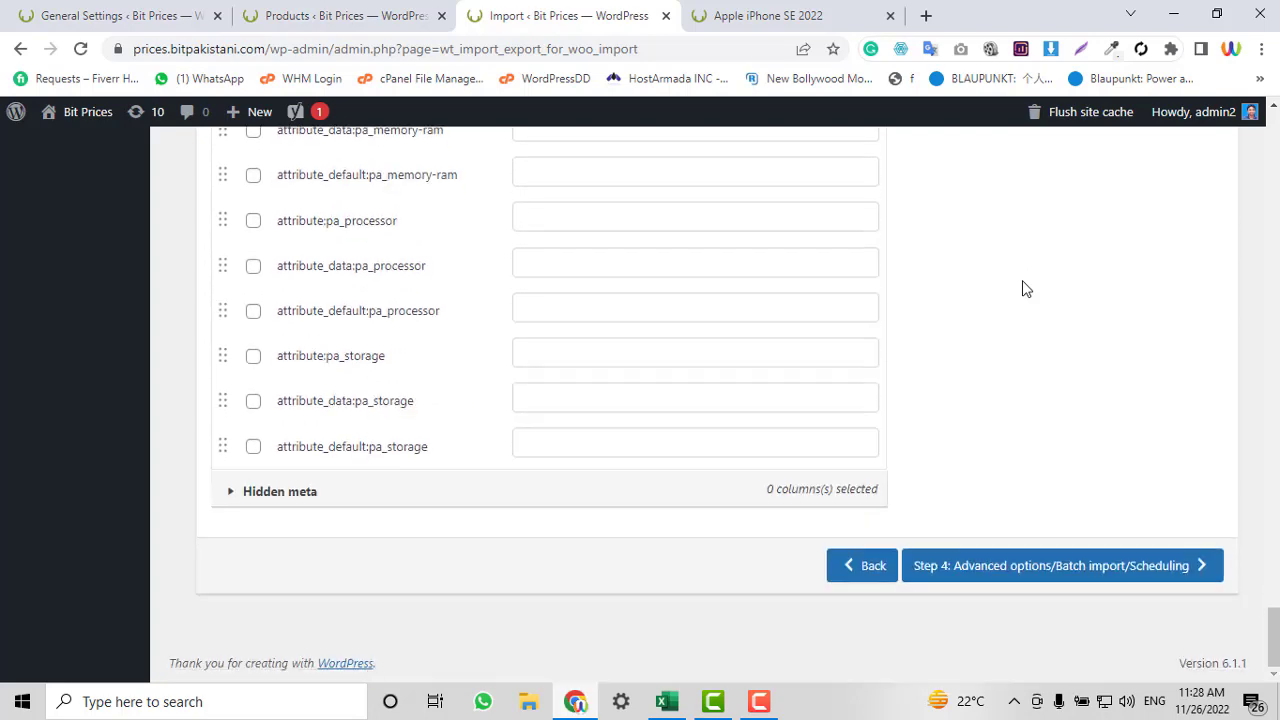
left_click(423, 500)
scroll(789, 386, "down", 2)
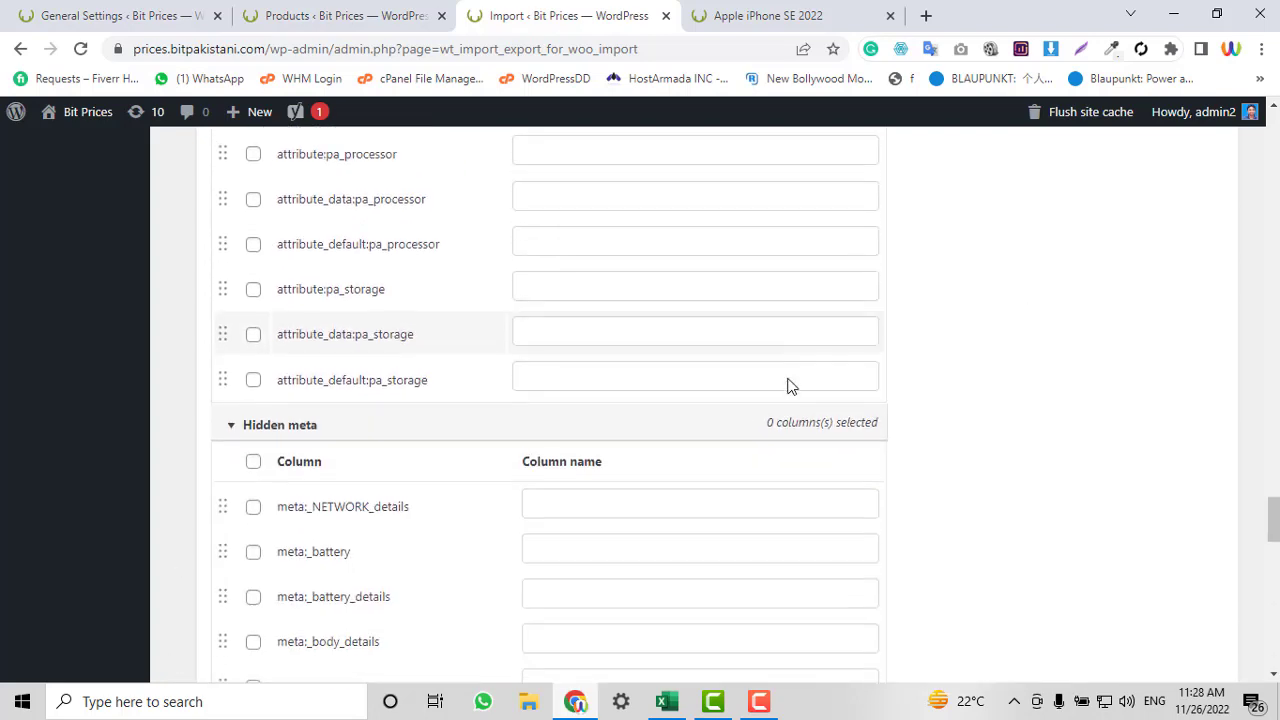
scroll(789, 380, "up", 15)
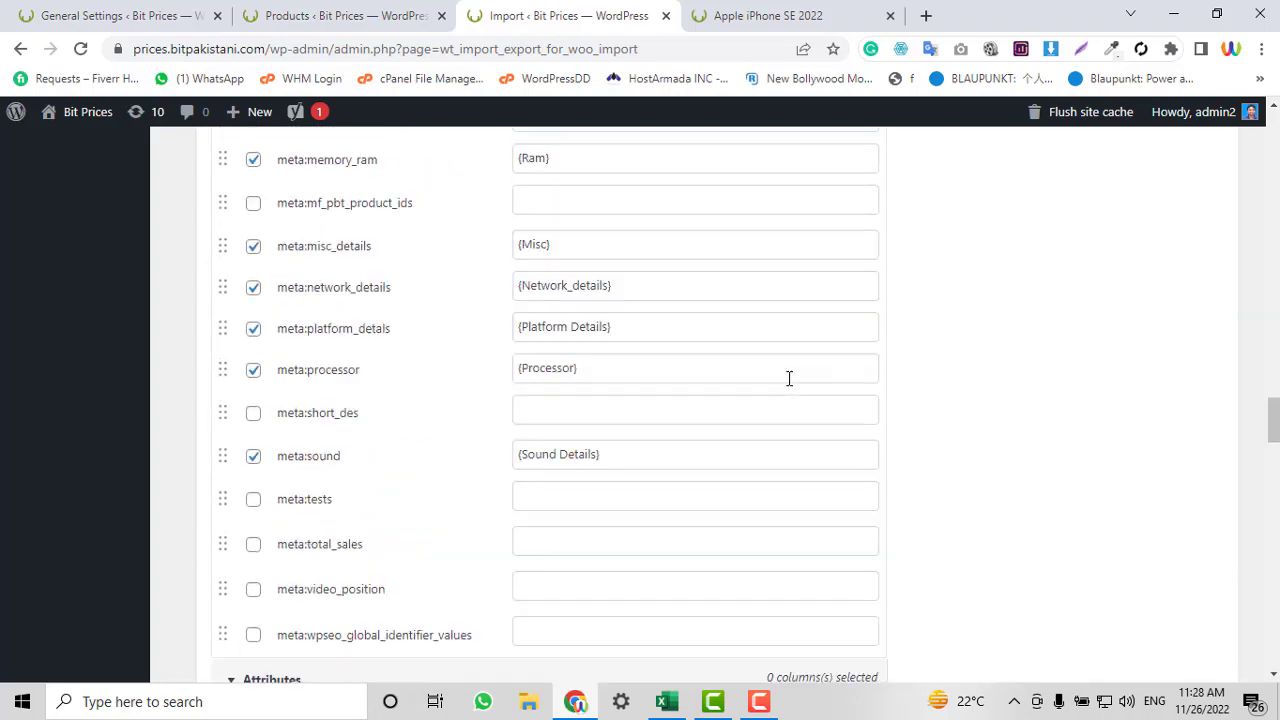
scroll(789, 378, "up", 10)
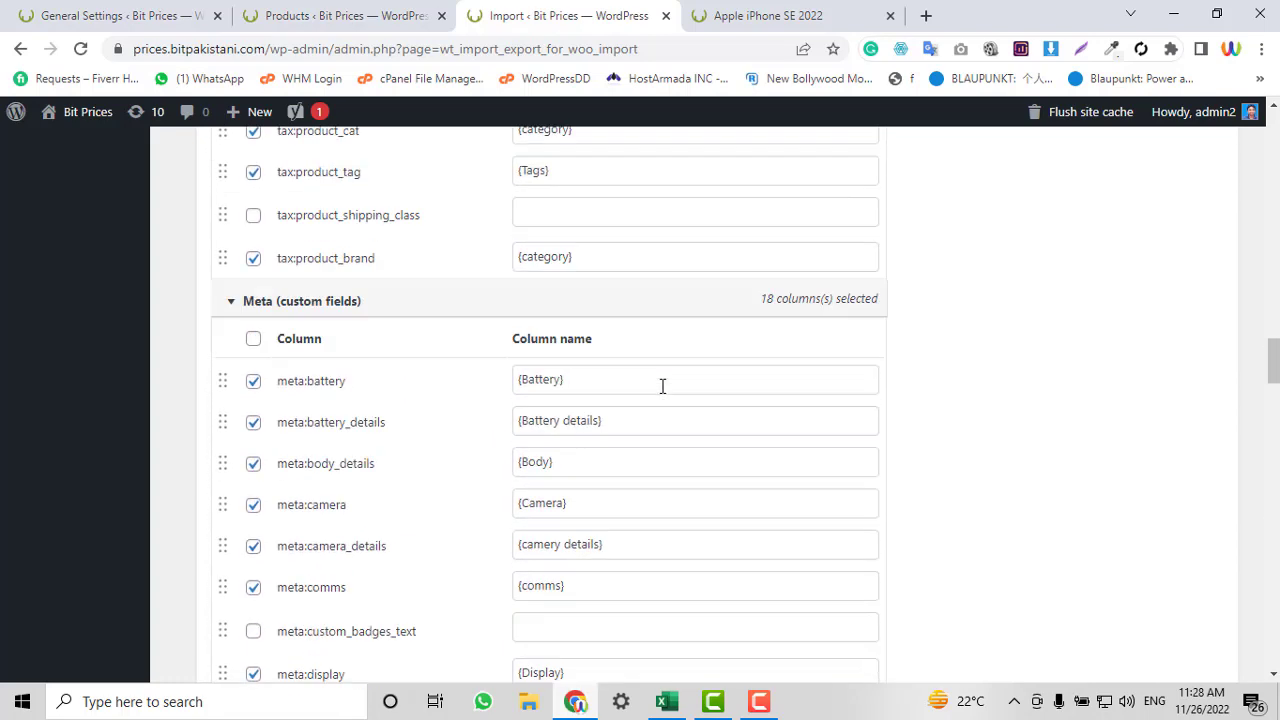
scroll(662, 386, "up", 15)
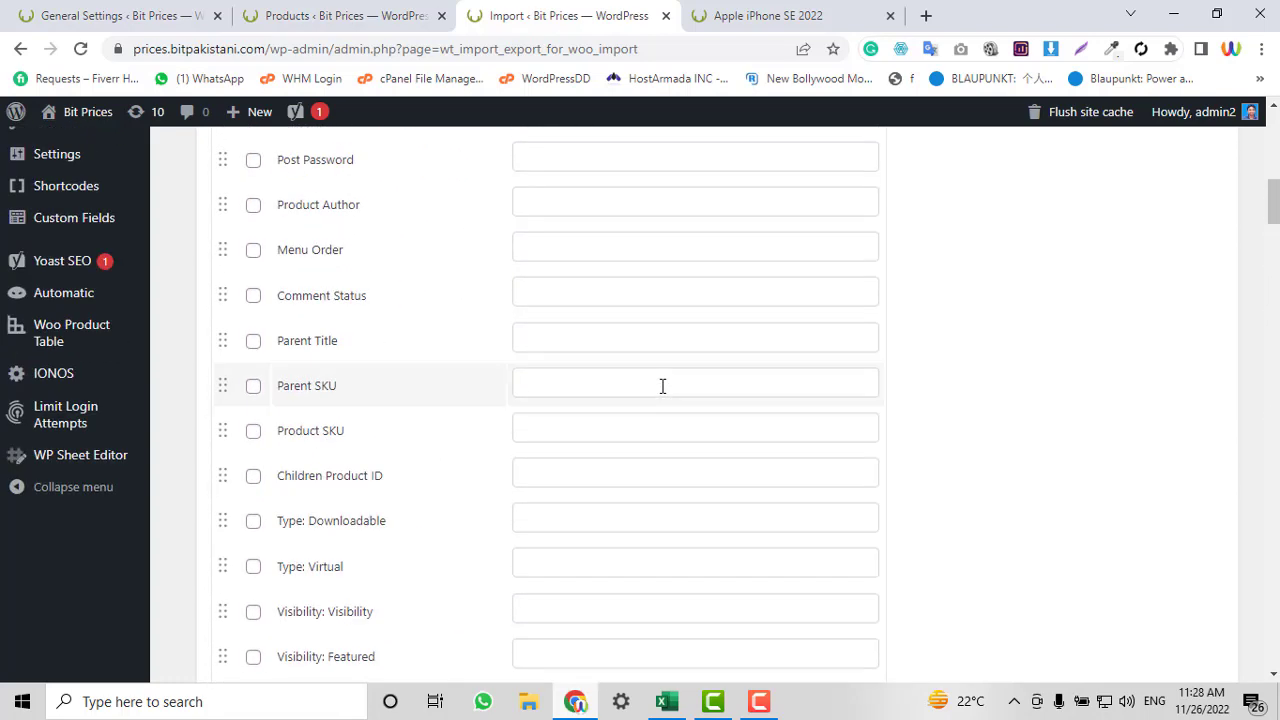
scroll(662, 386, "up", 5)
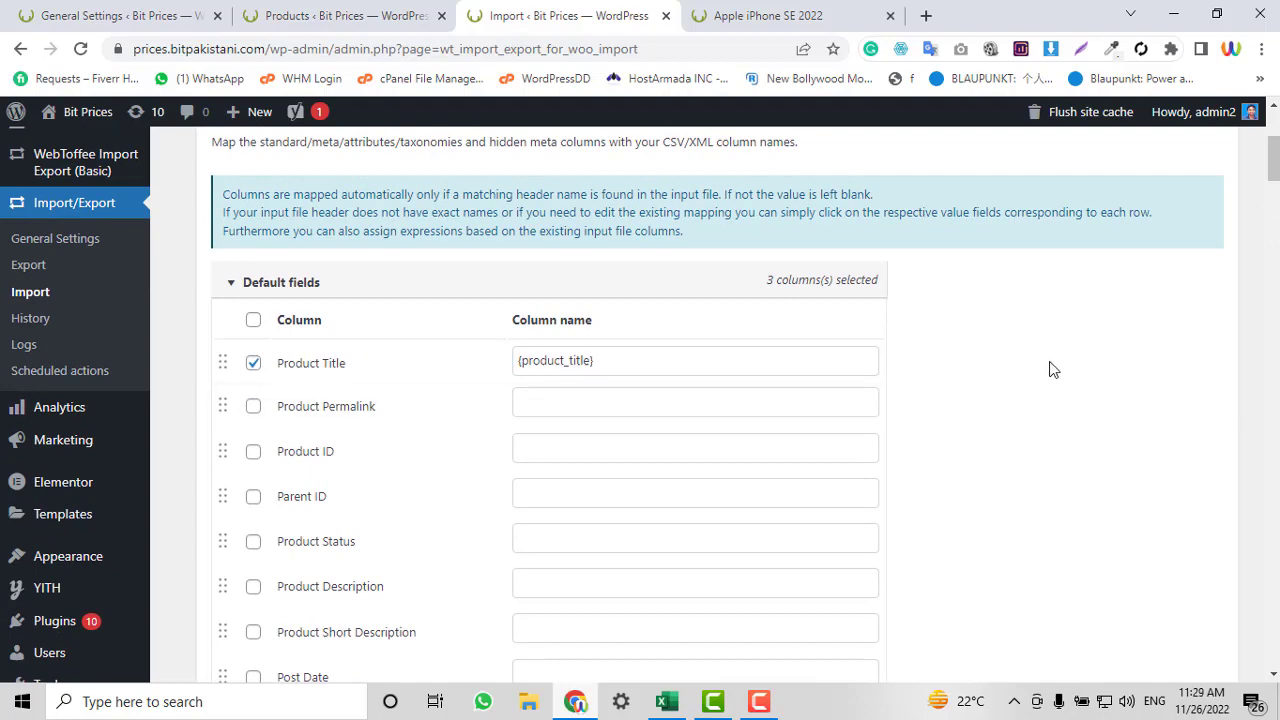
scroll(1050, 369, "down", 1)
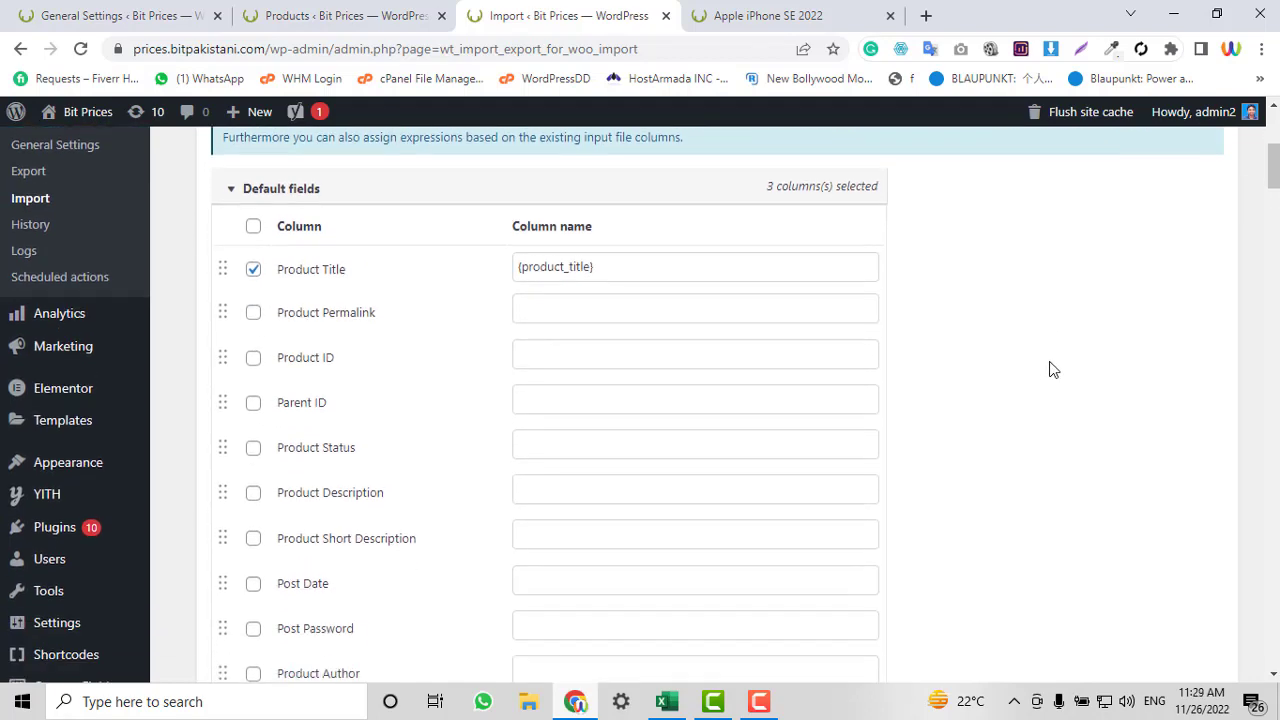
Review the column mappings from the default fields through the taxonomies to the meta custom fields
scroll(651, 300, "down", 1)
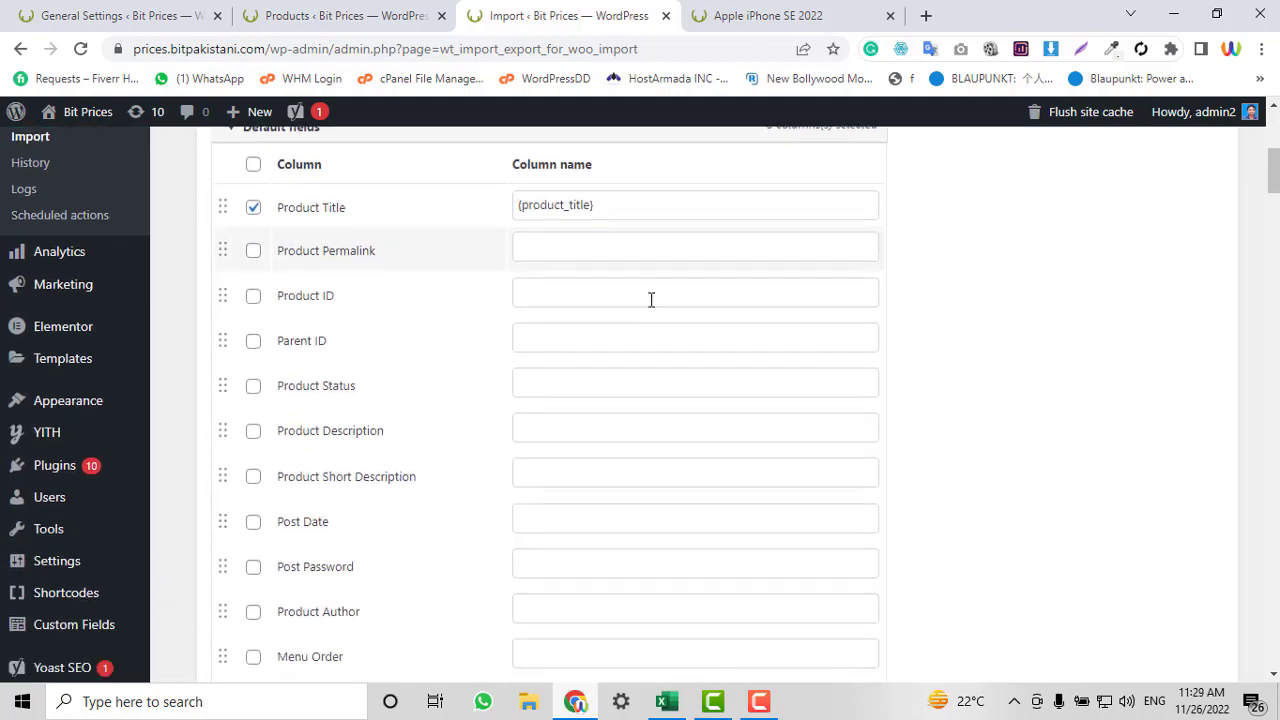
scroll(651, 300, "up", 2)
scroll(505, 417, "down", 7)
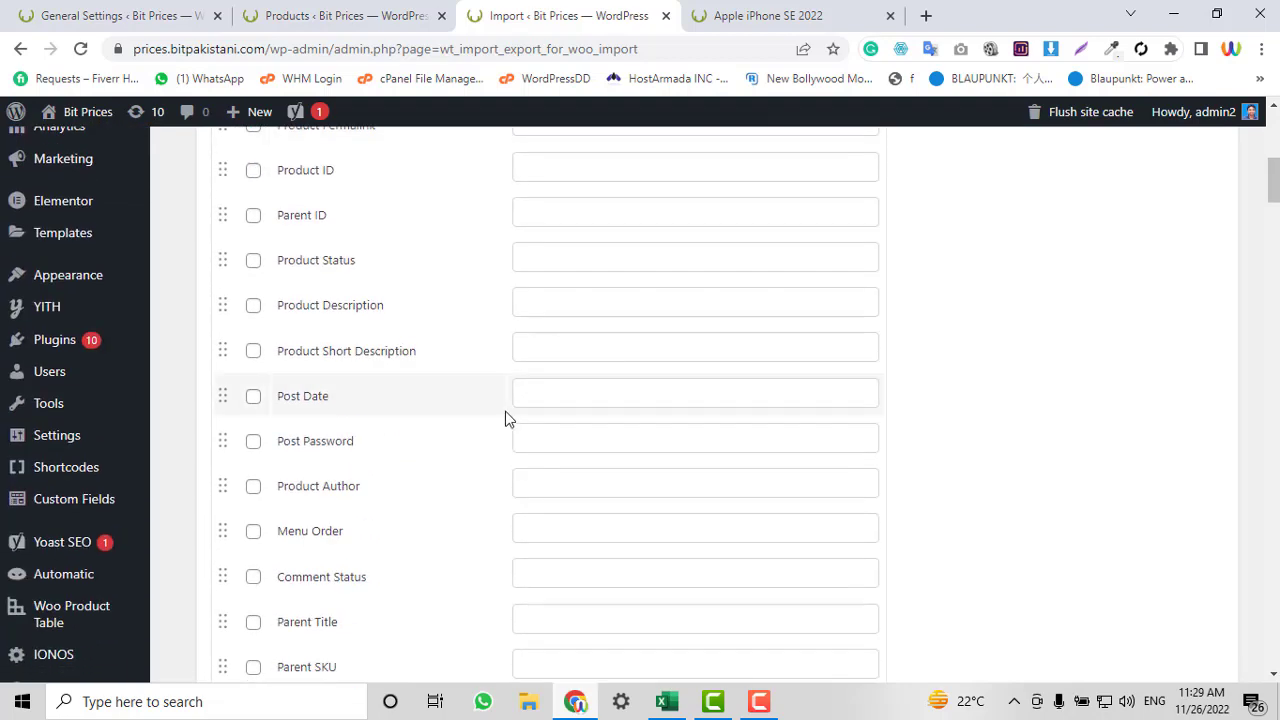
scroll(505, 411, "down", 5)
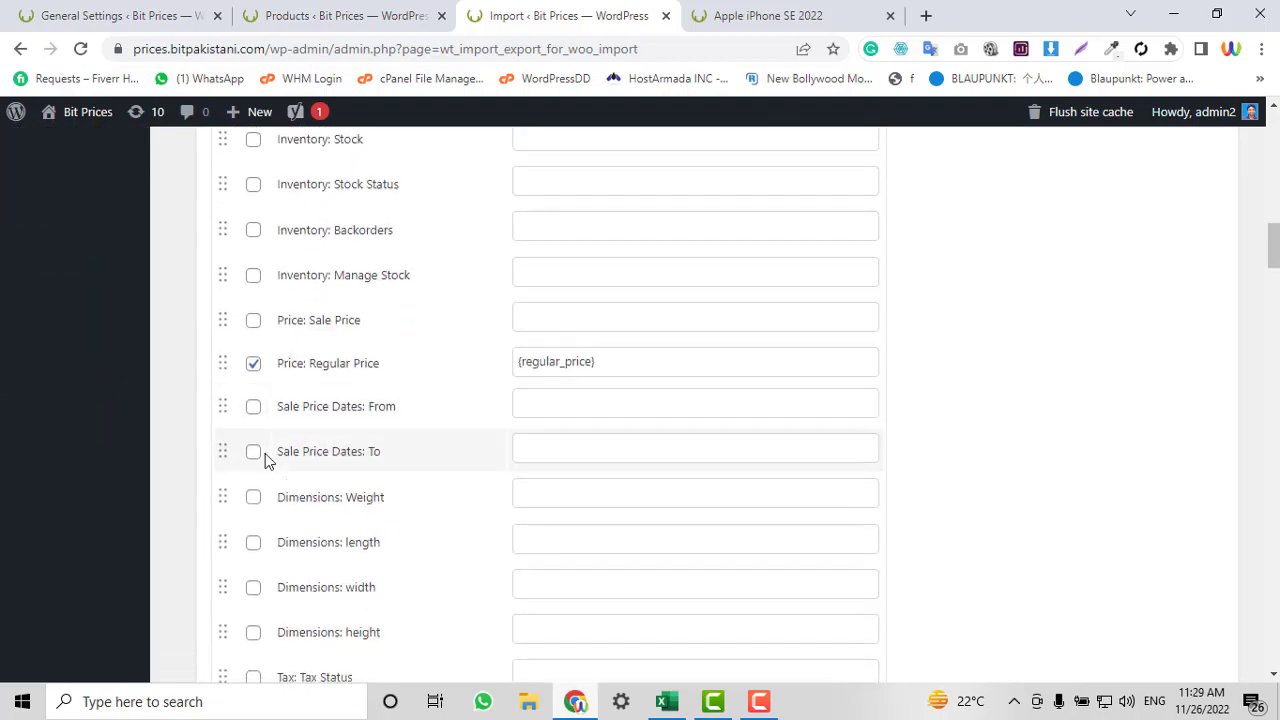
scroll(406, 374, "down", 4)
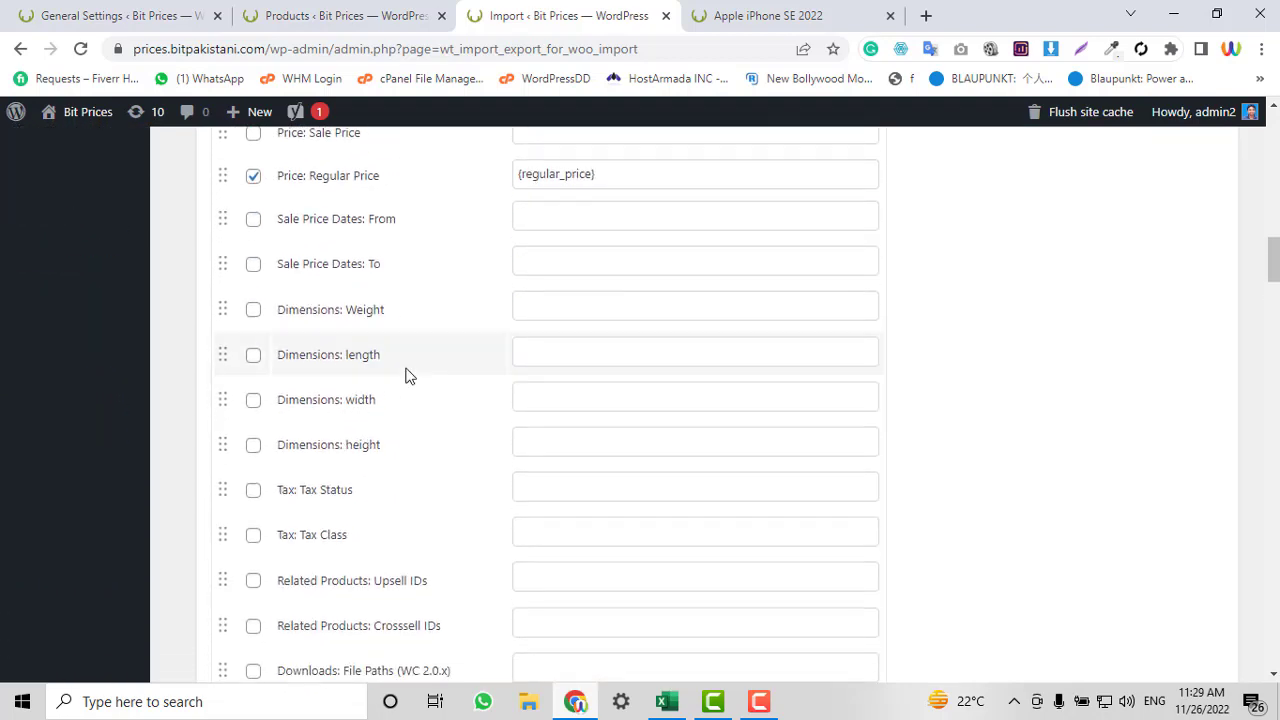
scroll(406, 374, "down", 5)
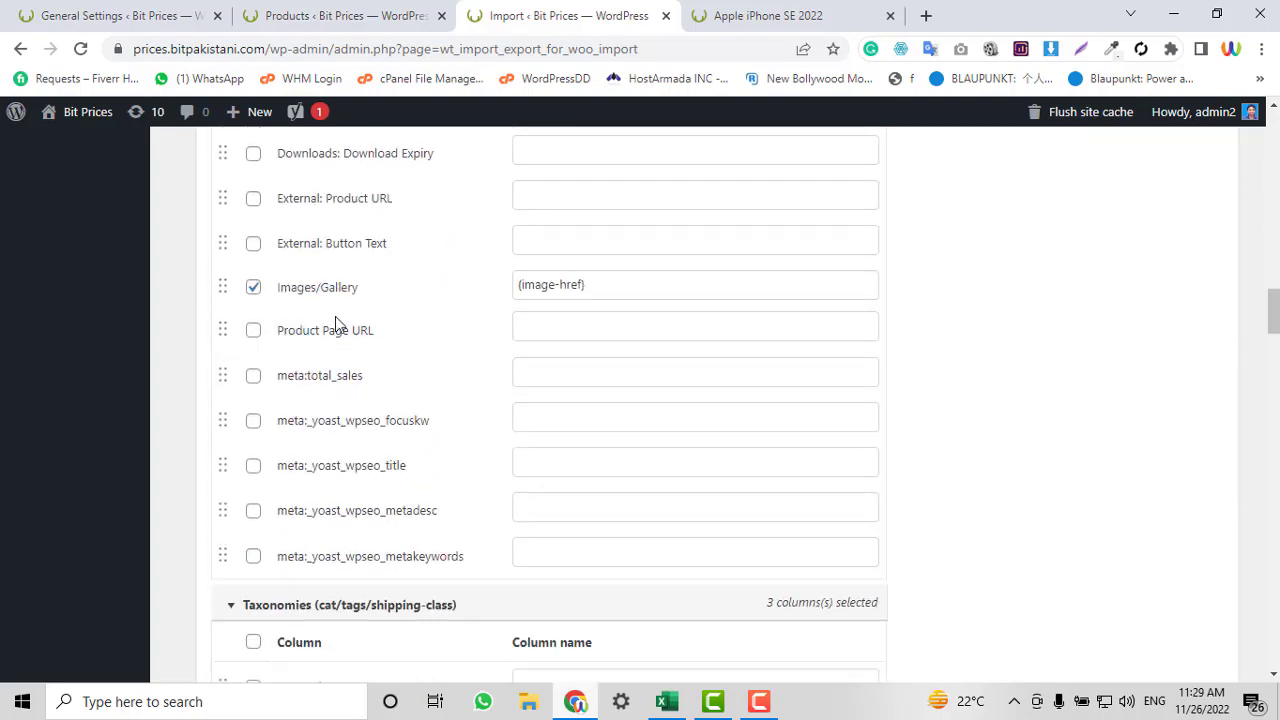
scroll(480, 386, "down", 4)
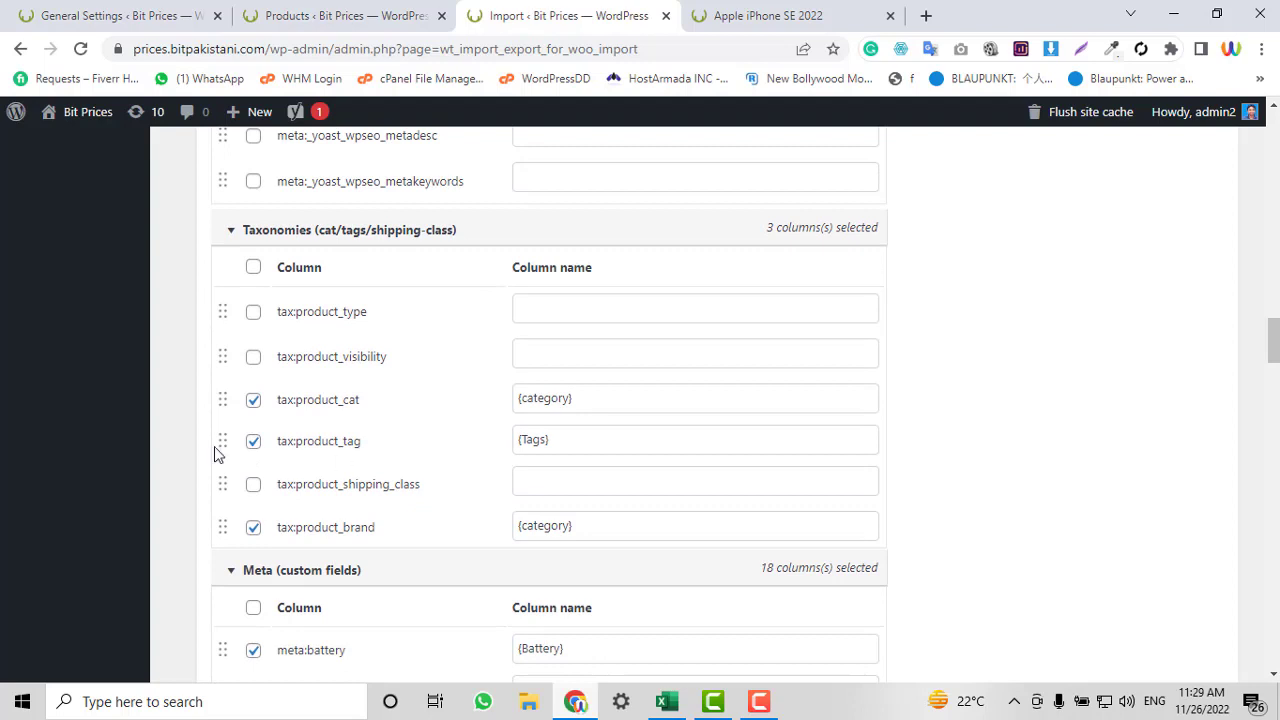
scroll(744, 438, "down", 1)
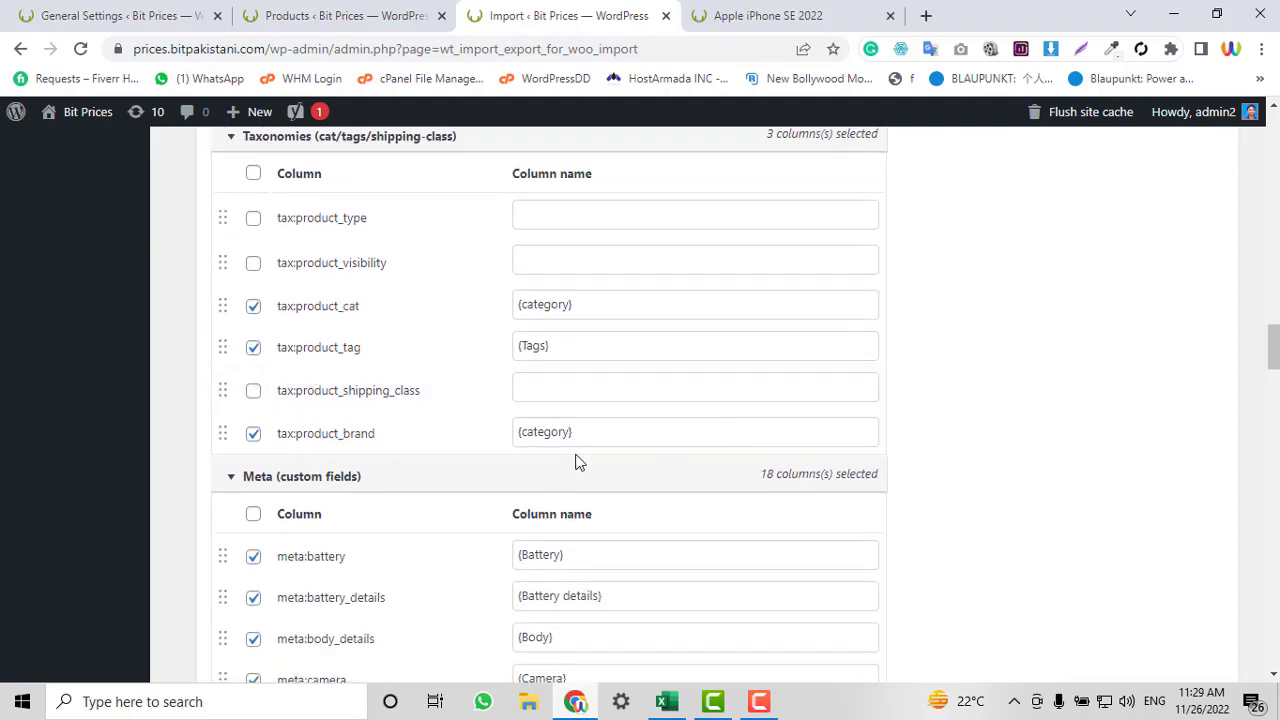
scroll(988, 457, "down", 15)
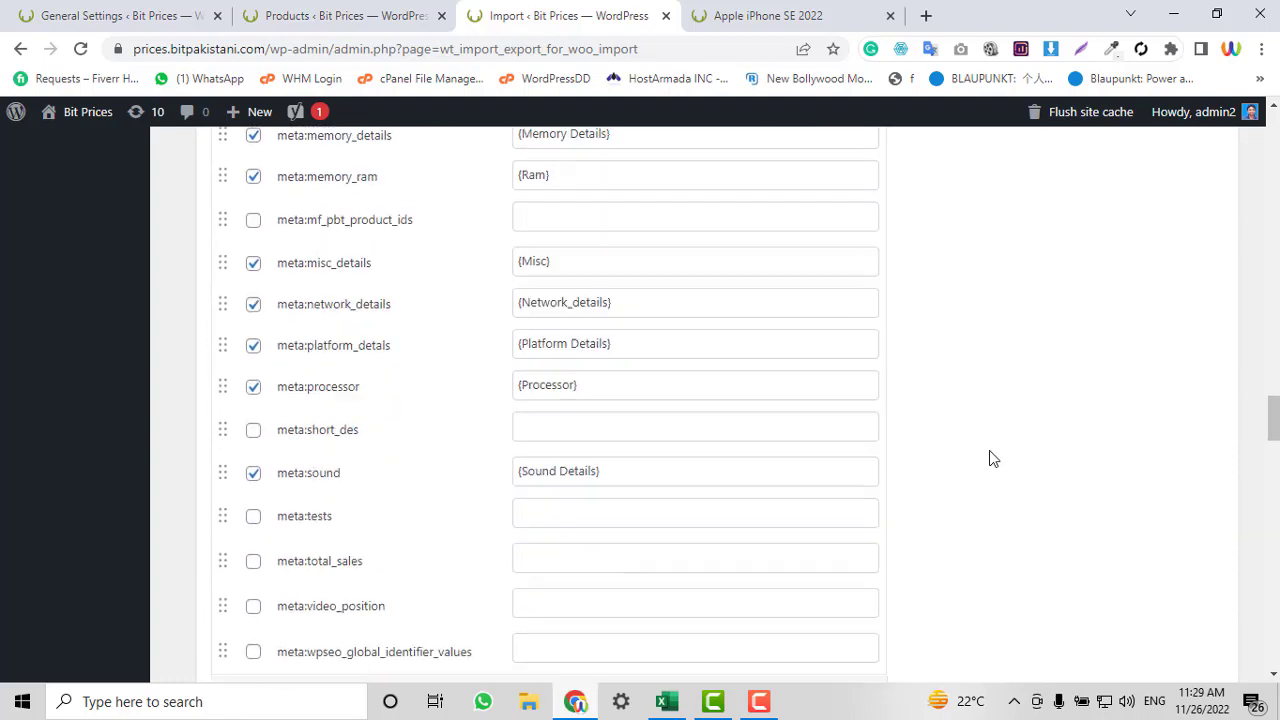
Accept the column mapping and continue to Step 4, the advanced options, batch import and scheduling settings
left_click(1274, 572)
left_click_drag(1274, 572, 1272, 665)
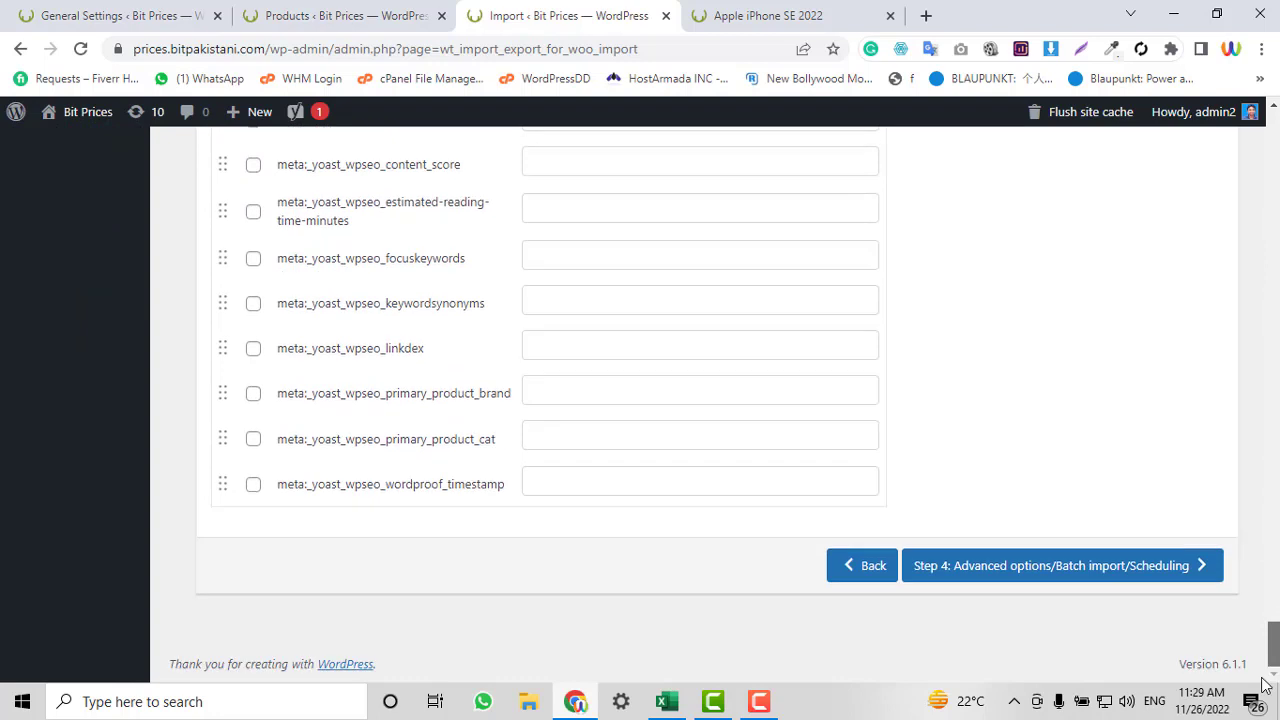
left_click(995, 566)
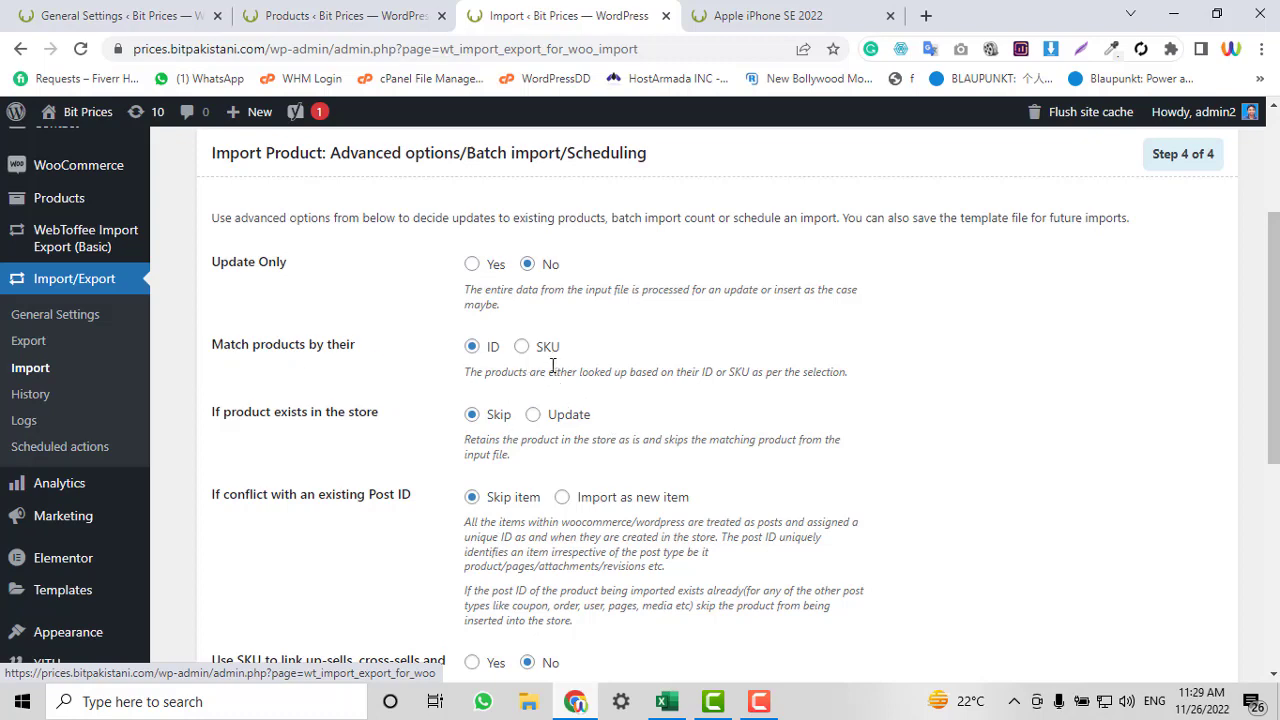
Set conflicts with an existing Post ID to Import as new item and run the import immediately
scroll(725, 405, "down", 2)
scroll(722, 400, "up", 1)
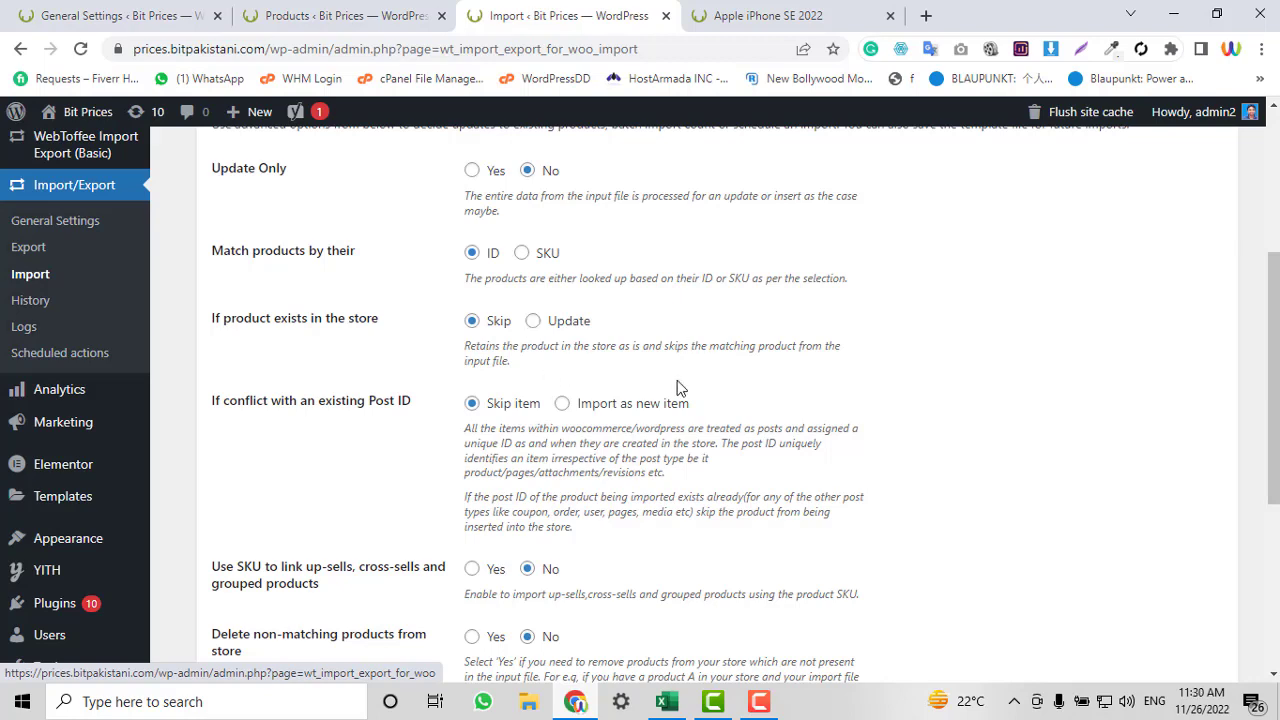
scroll(288, 310, "down", 2)
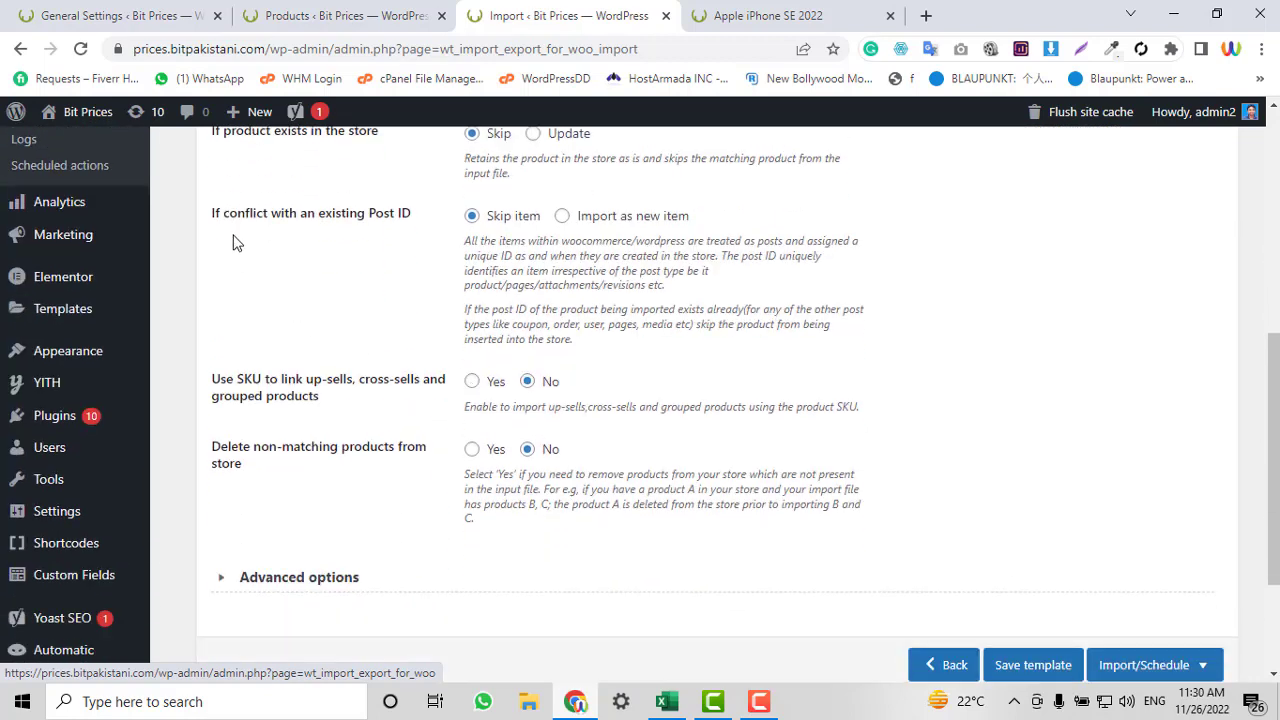
left_click(563, 217)
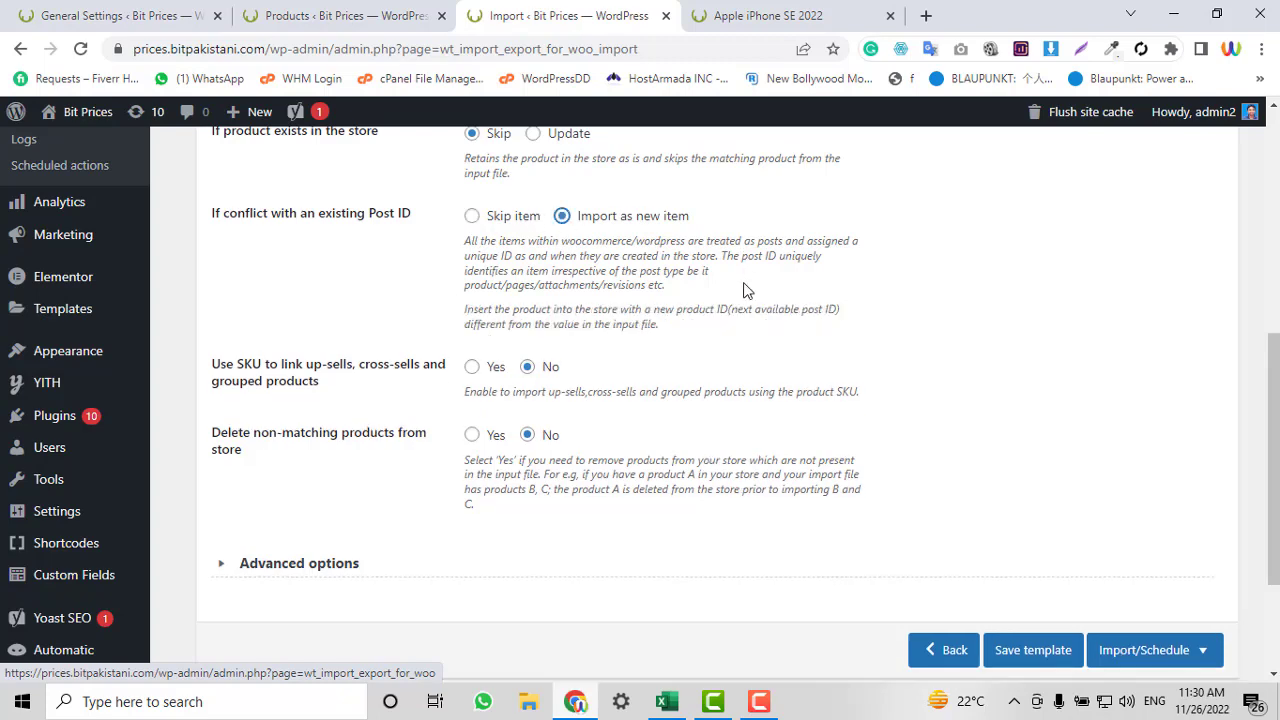
scroll(743, 290, "down", 2)
left_click(1140, 465)
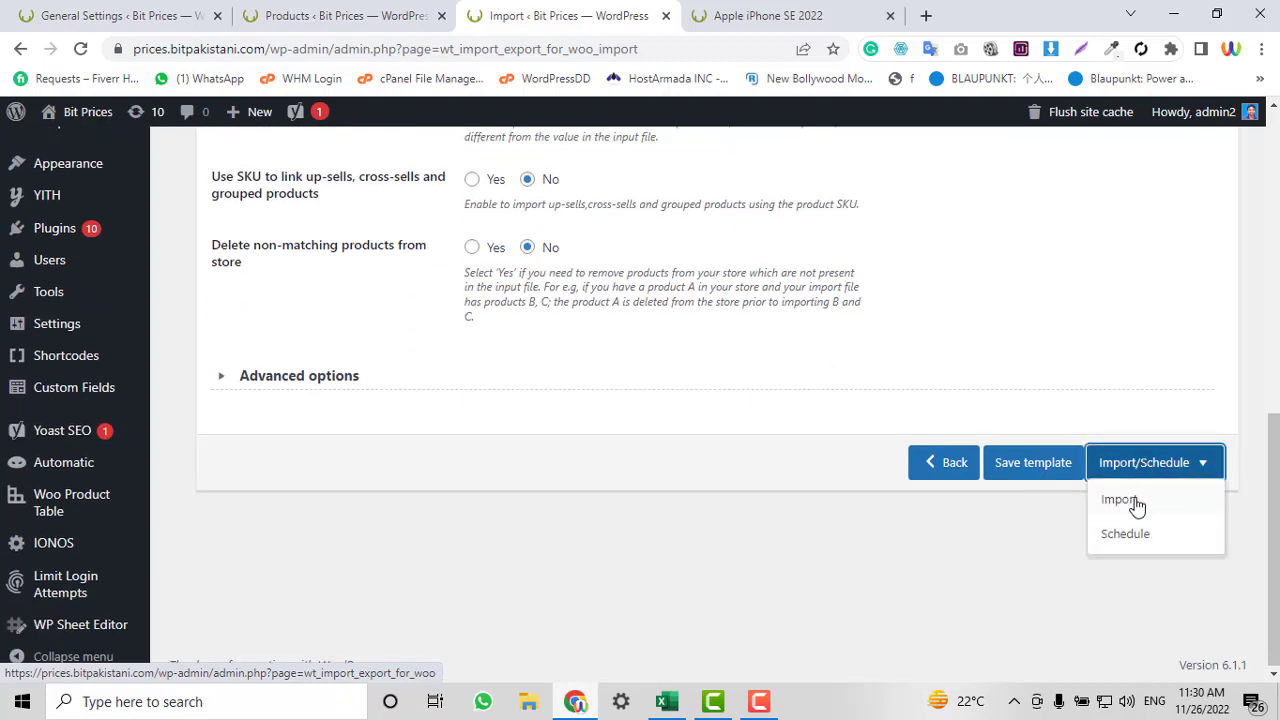
left_click(1120, 500)
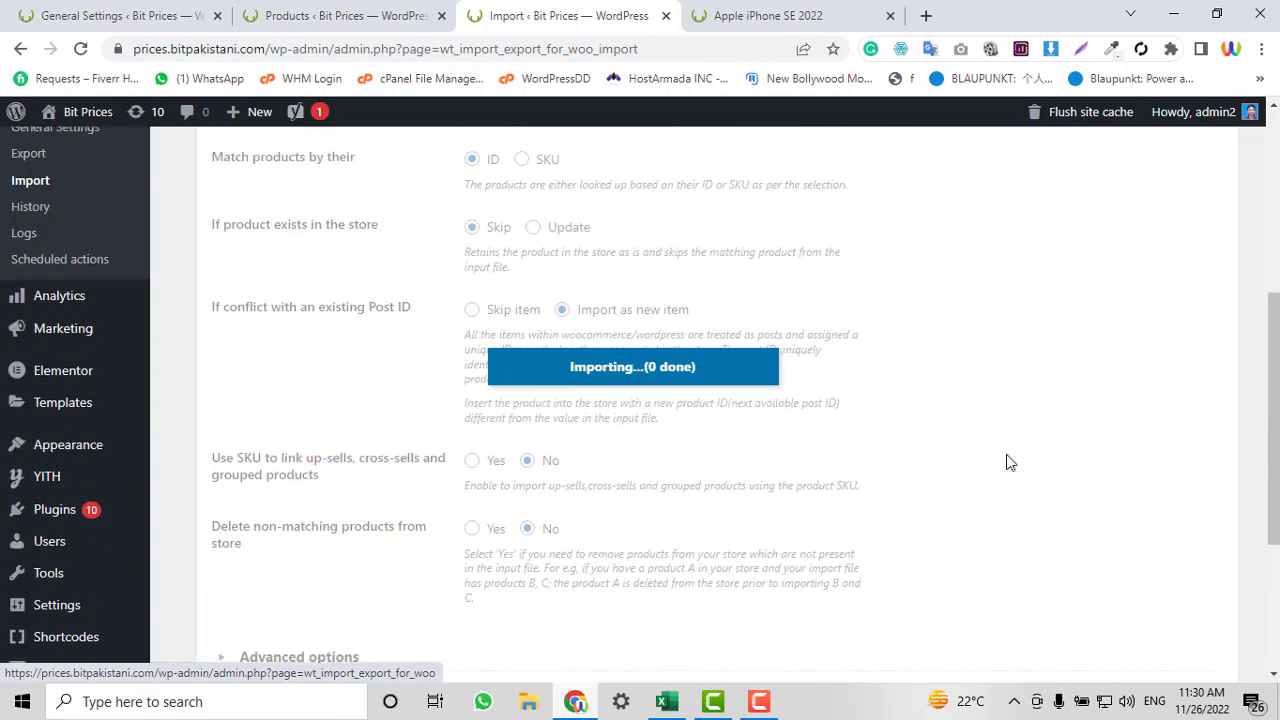
Look through the existing products list and reload it while the import runs
left_click(405, 10)
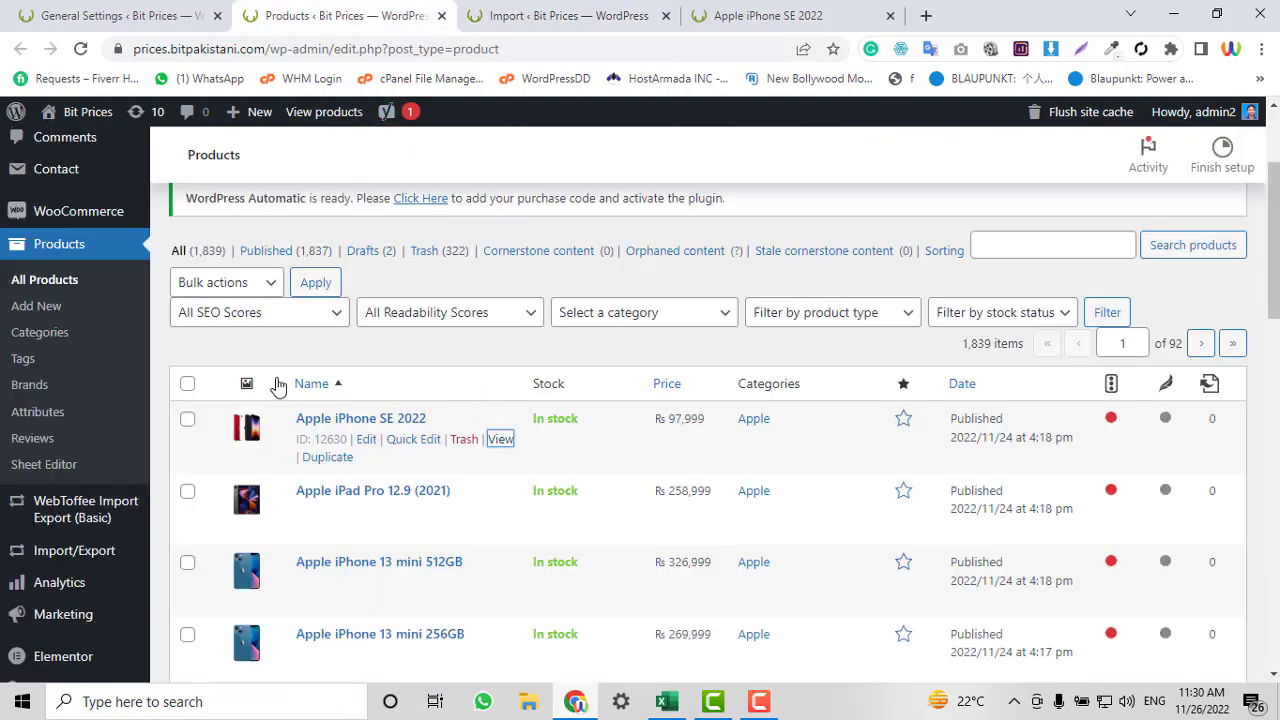
scroll(388, 447, "down", 2)
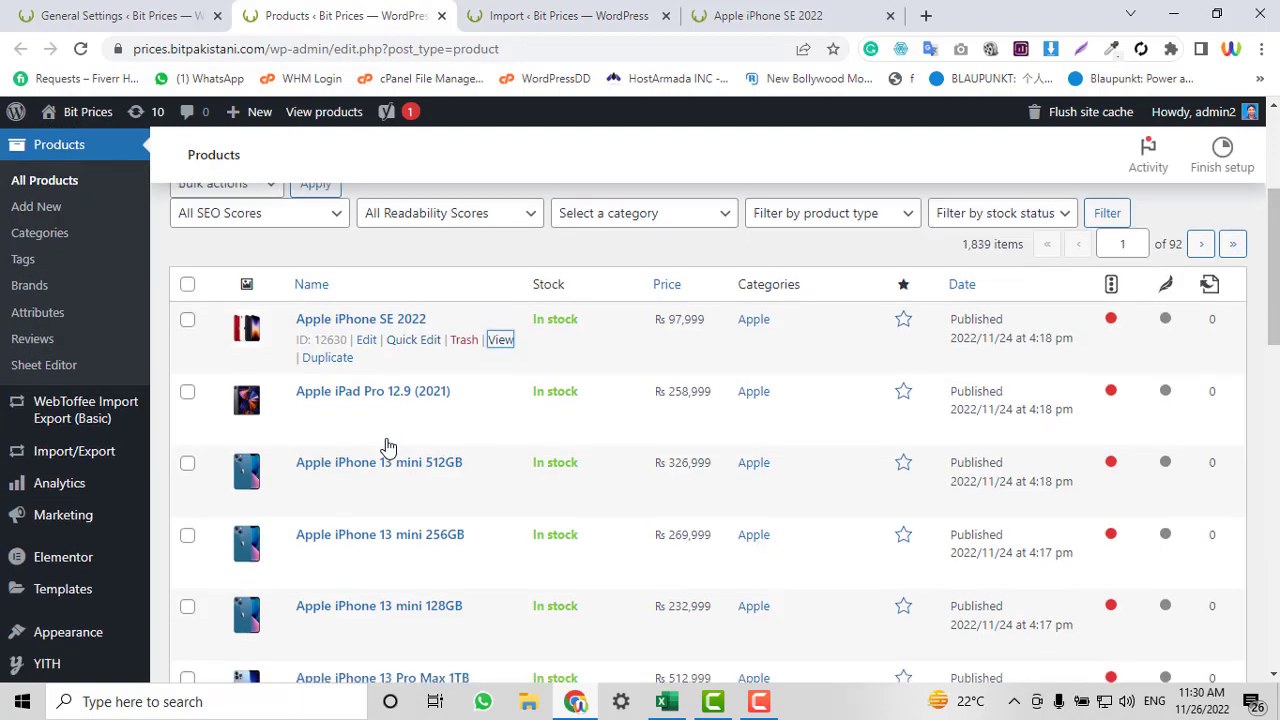
scroll(260, 357, "up", 2)
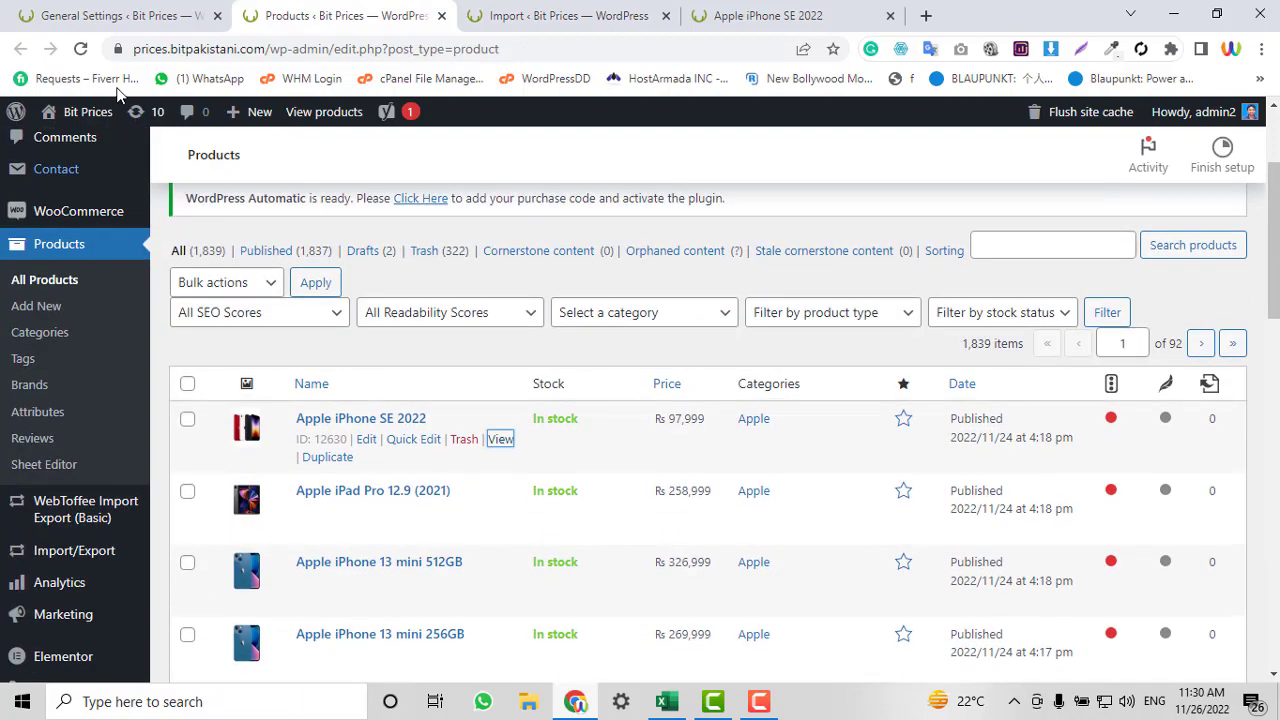
left_click(82, 49)
left_click(663, 12)
key("ctrl+shift+Tab")
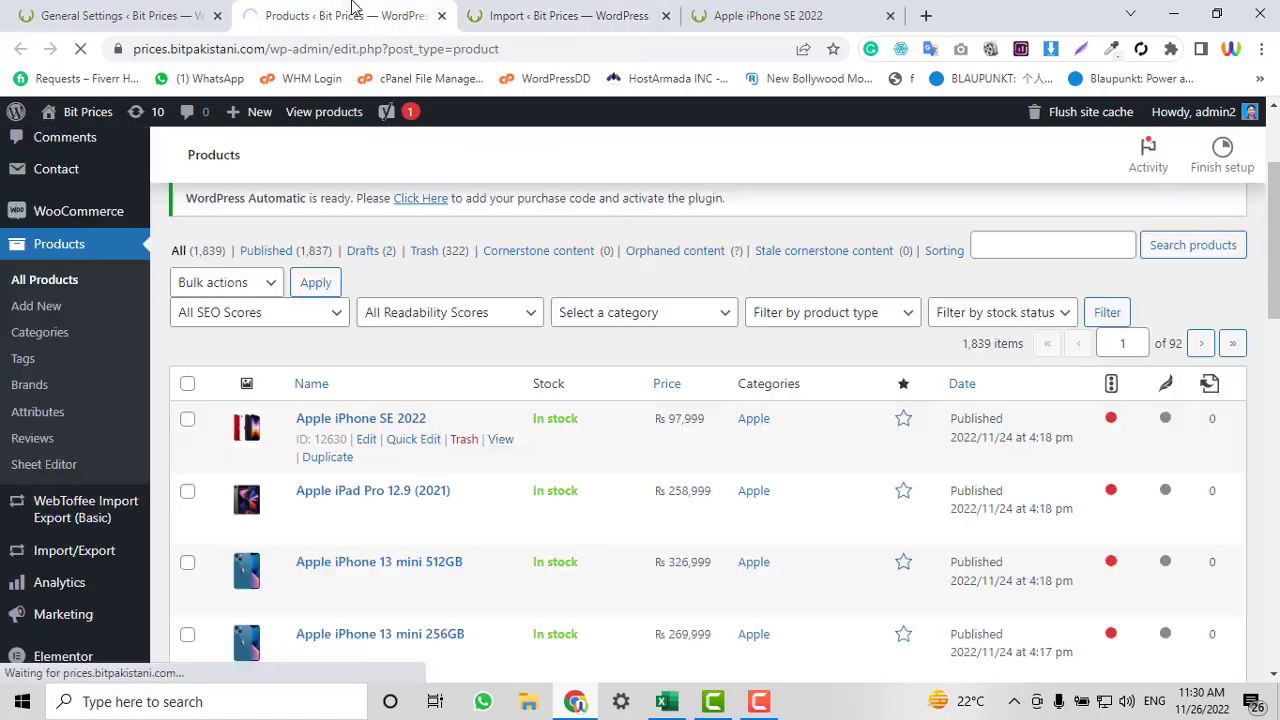
Check the progress of the running import and return to the reloaded products list
key("ctrl+Tab")
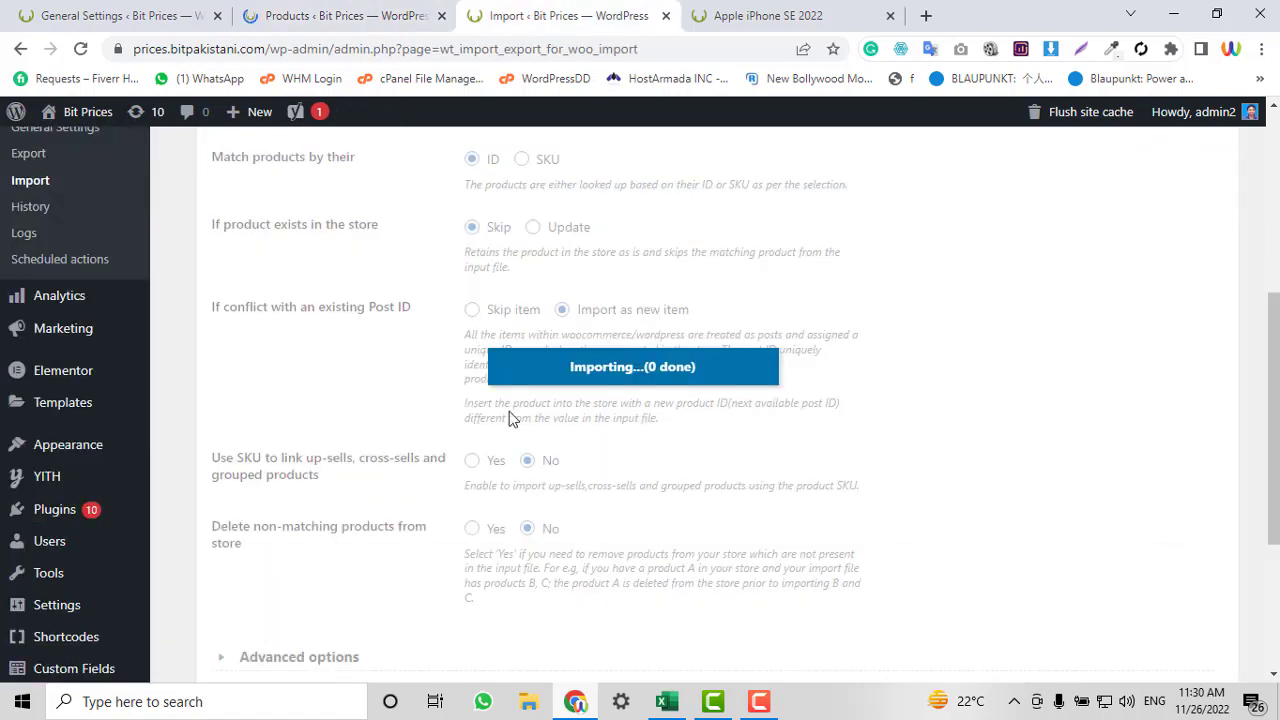
key("ctrl+shift+Tab")
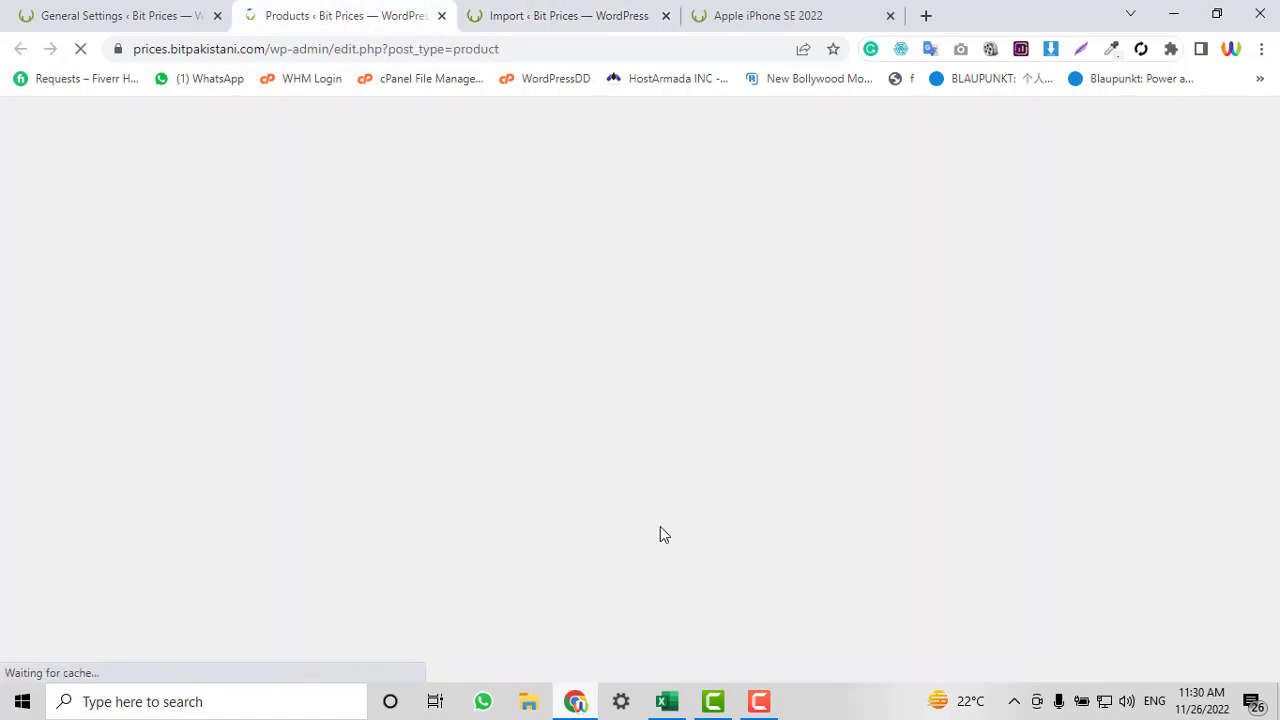
left_click(548, 10)
left_click(333, 10)
left_click(570, 15)
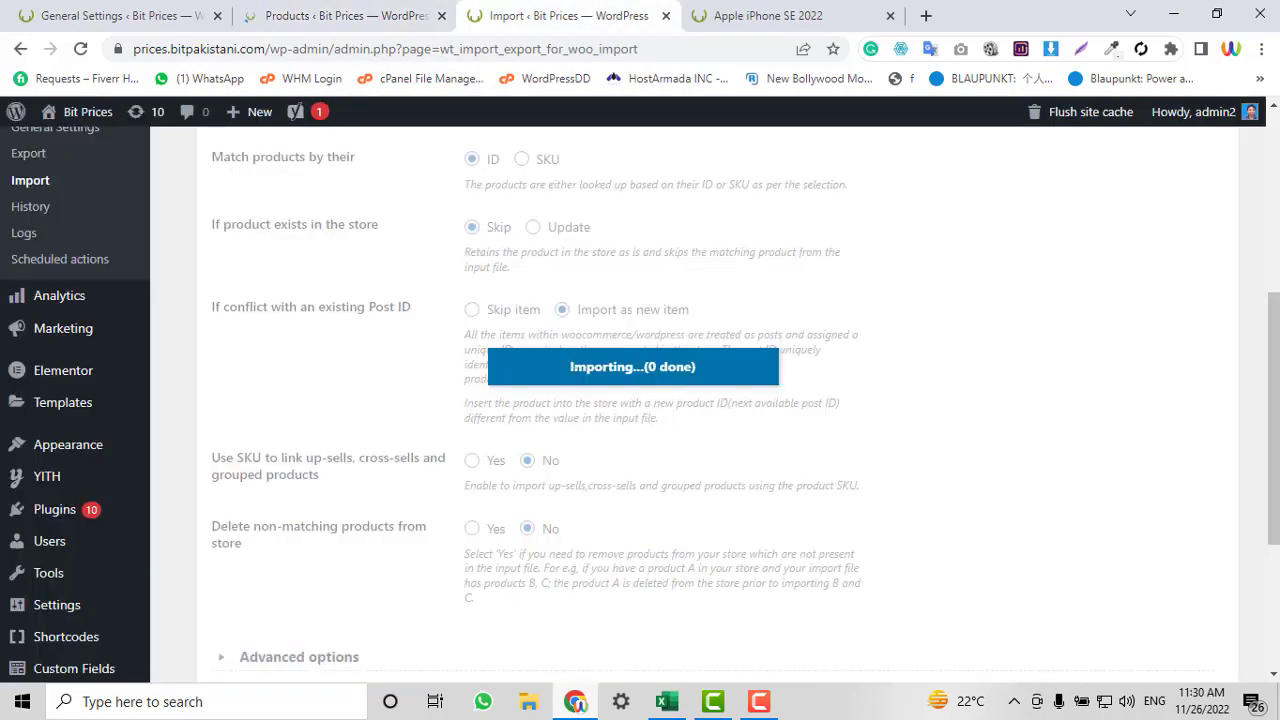
key("ctrl+shift+Tab")
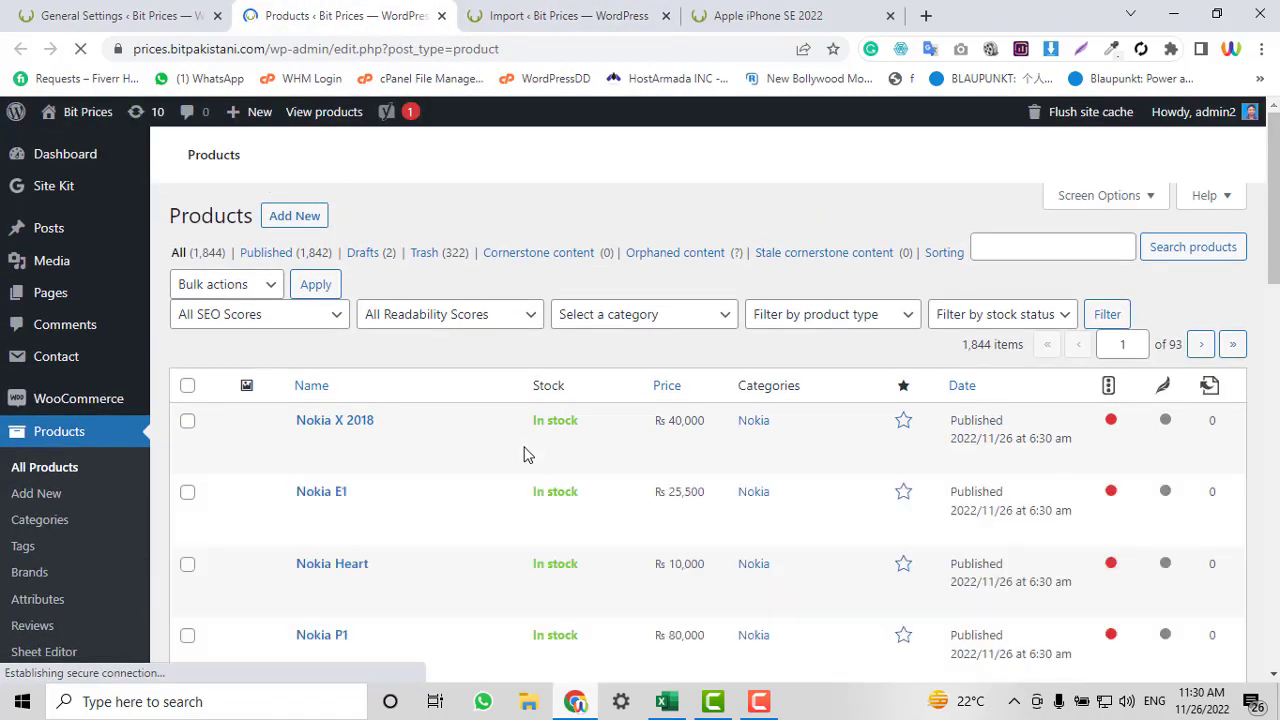
Look over the imported Nokia products and open the Nokia X 2018 product page in a new tab placed before Apple iPhone SE 2022
scroll(366, 340, "down", 1)
scroll(345, 385, "down", 1)
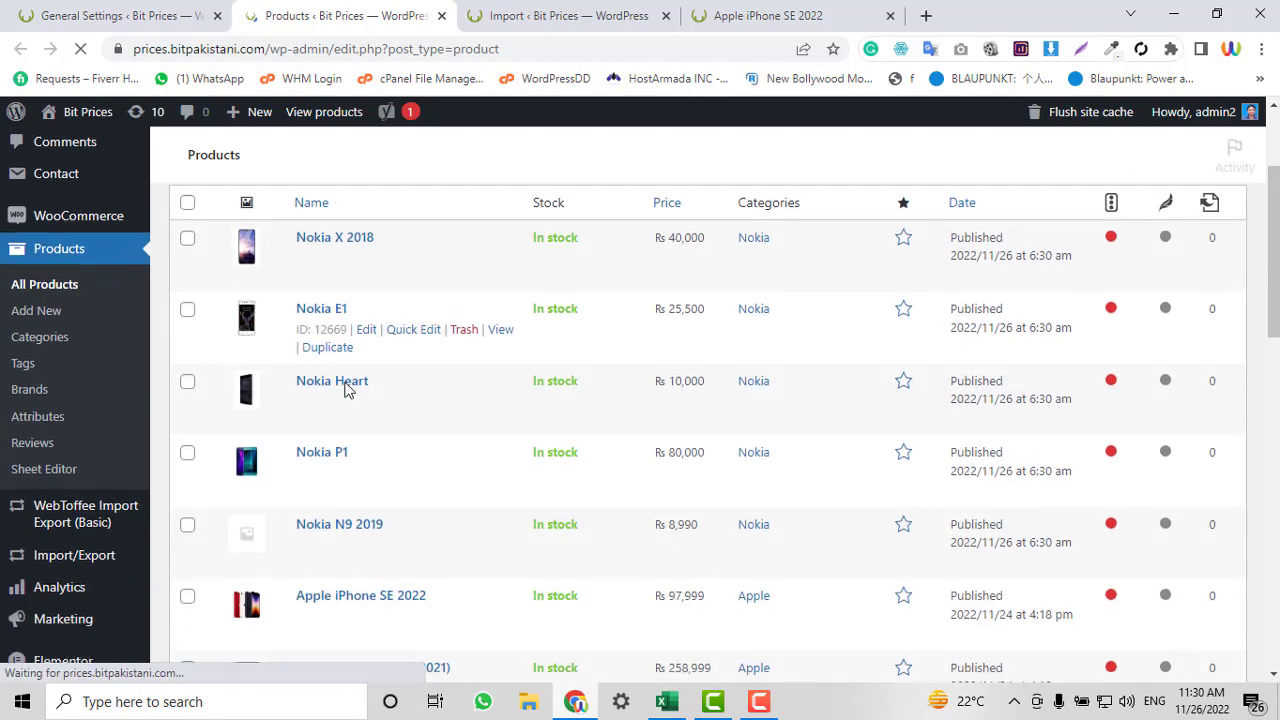
scroll(512, 268, "up", 2)
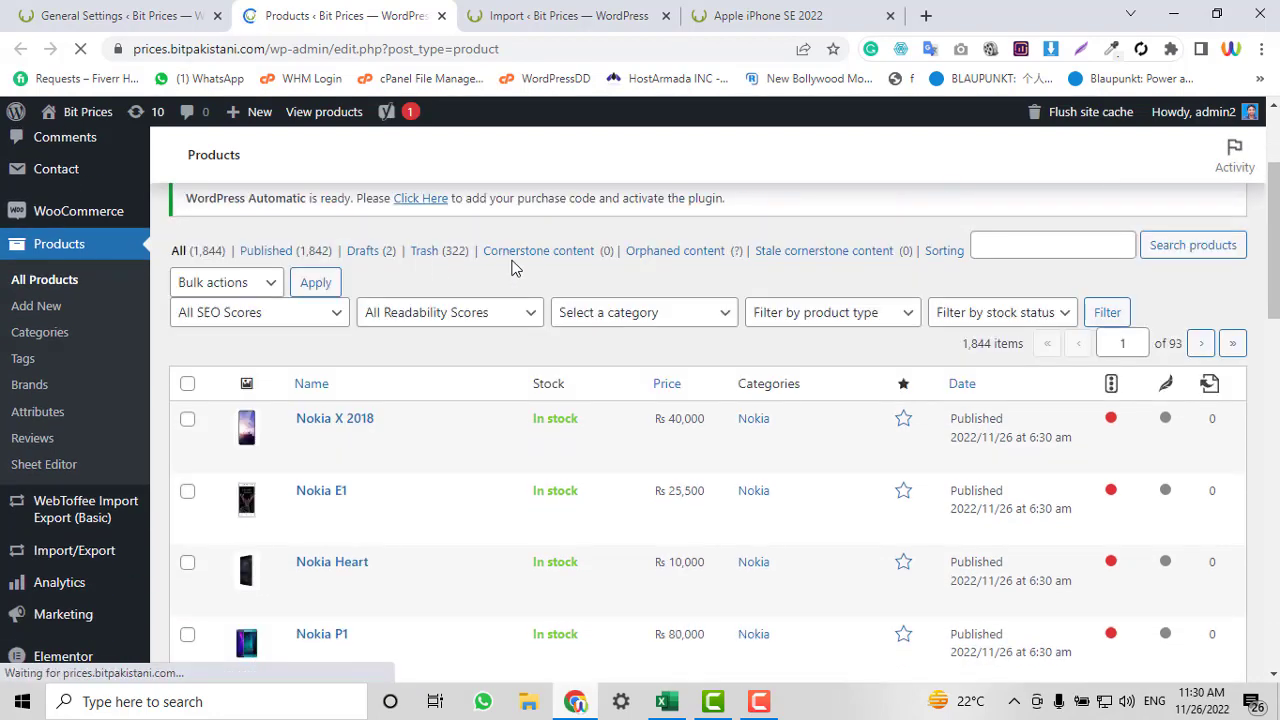
scroll(486, 400, "down", 1)
right_click(500, 350)
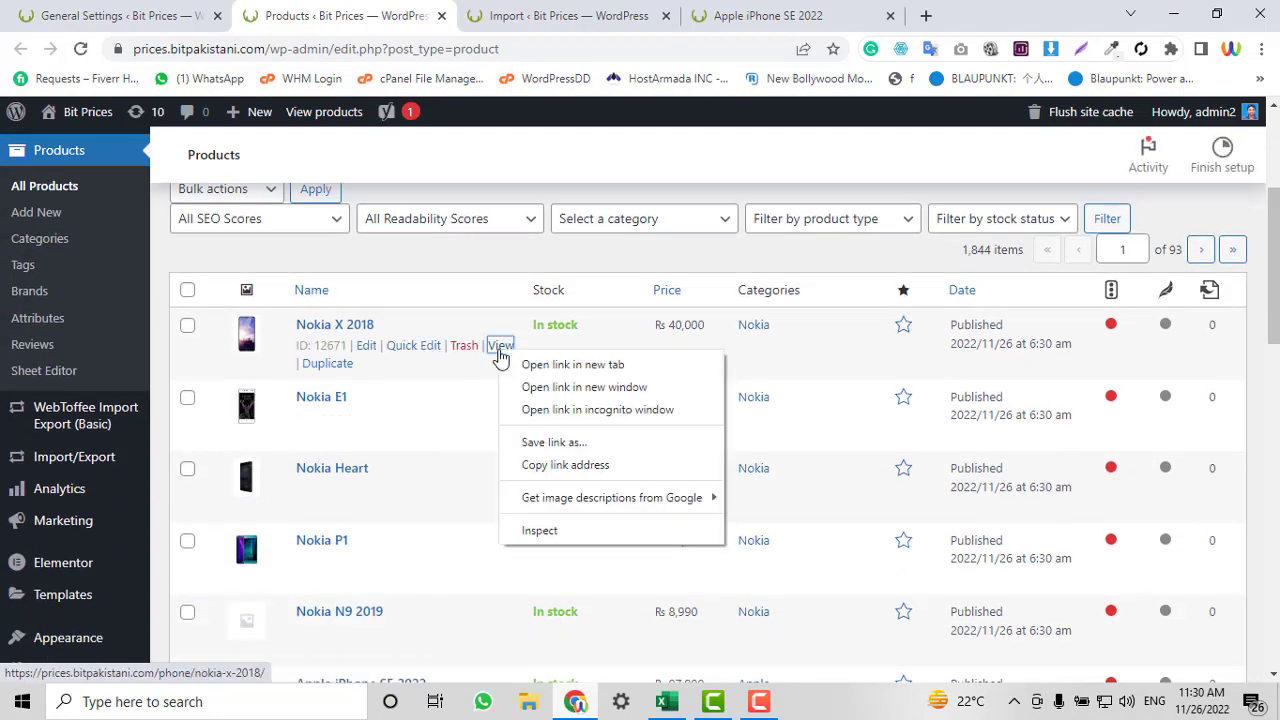
left_click(528, 365)
left_click_drag(906, 9, 714, 9)
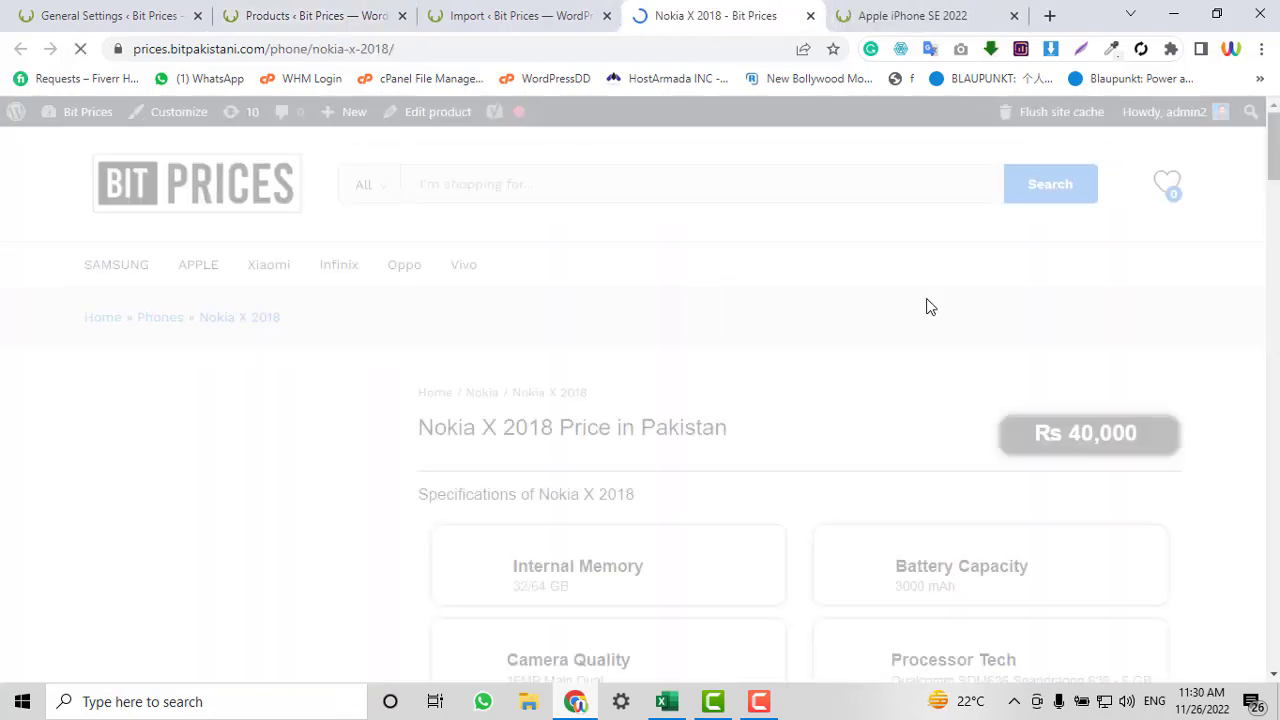
Examine the Nokia X 2018 page from the specification summary through the network, body and sound details to COMMS
scroll(926, 303, "down", 4)
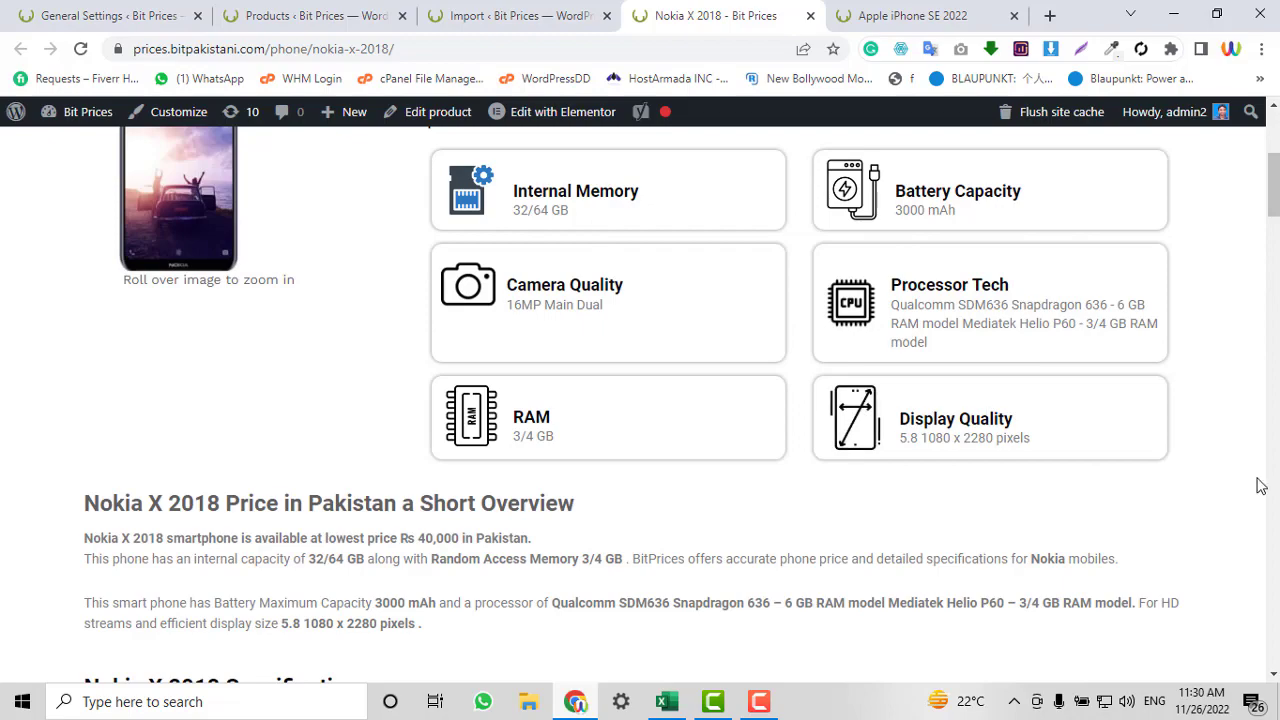
scroll(537, 468, "down", 2)
scroll(555, 429, "down", 12)
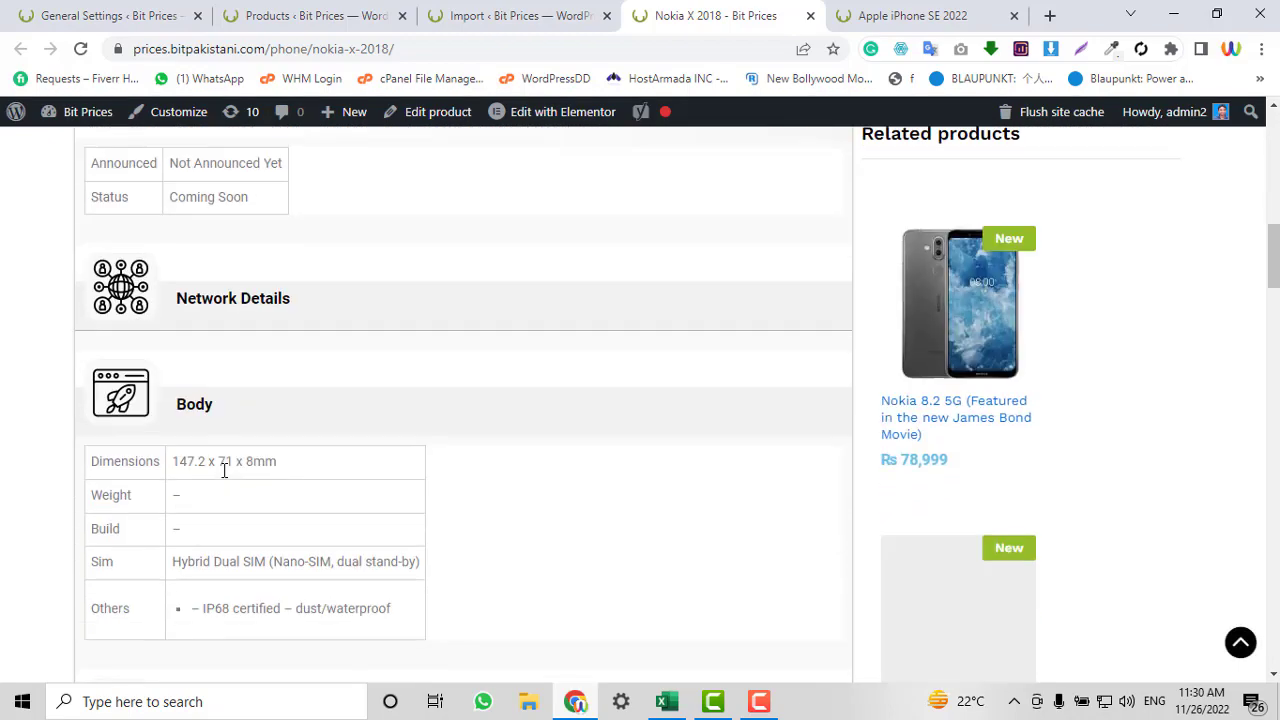
scroll(286, 468, "down", 10)
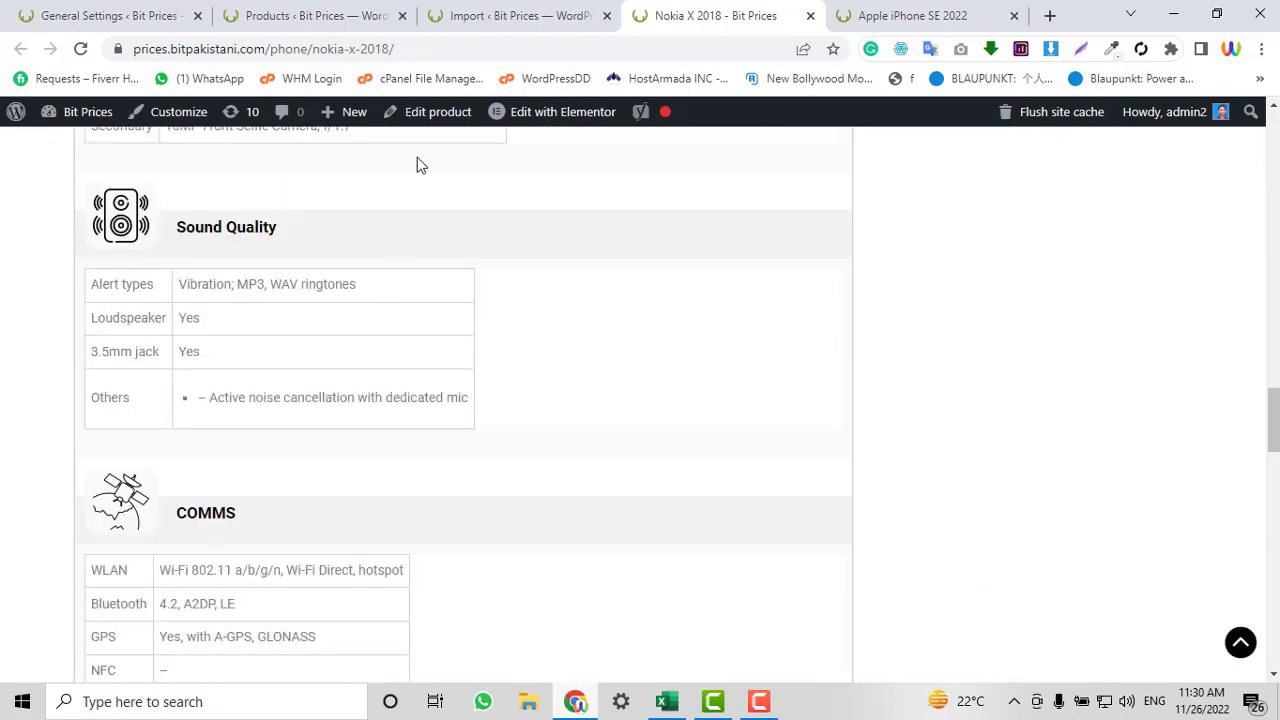
Open the Nokia X 2018 product for editing and glance at the running import while the editor loads
left_click(691, 421)
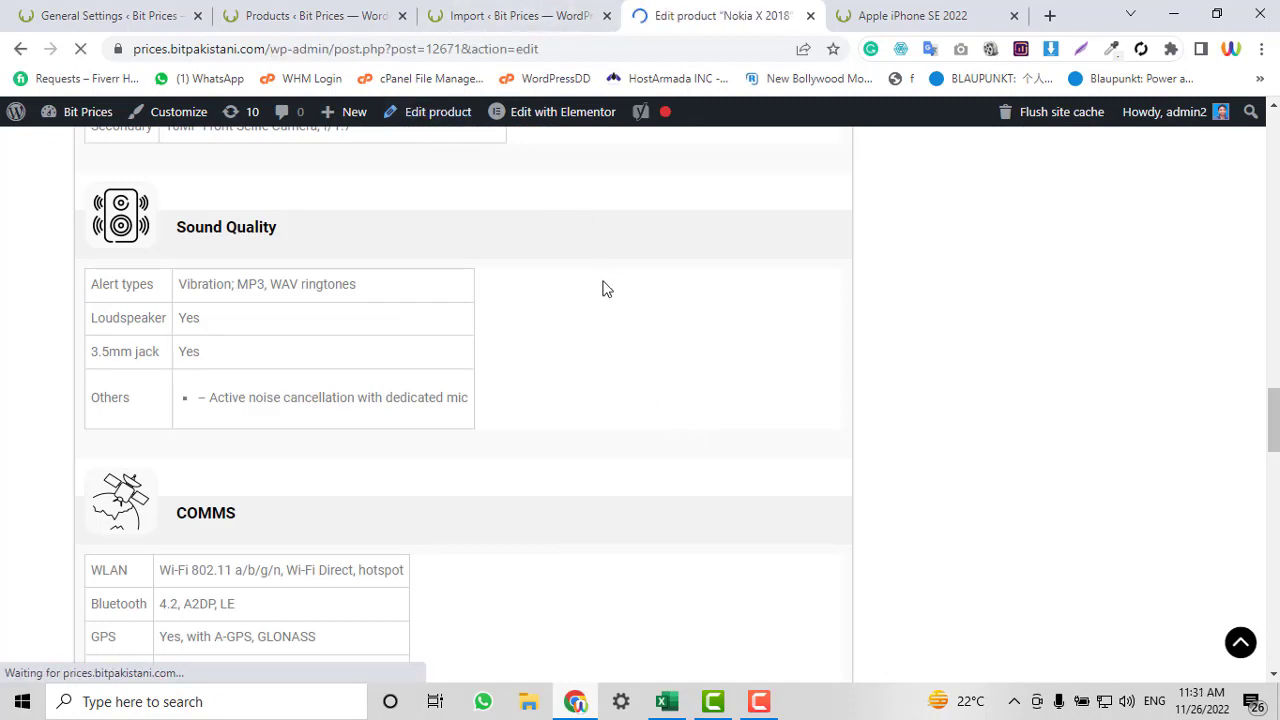
left_click(521, 12)
left_click(713, 12)
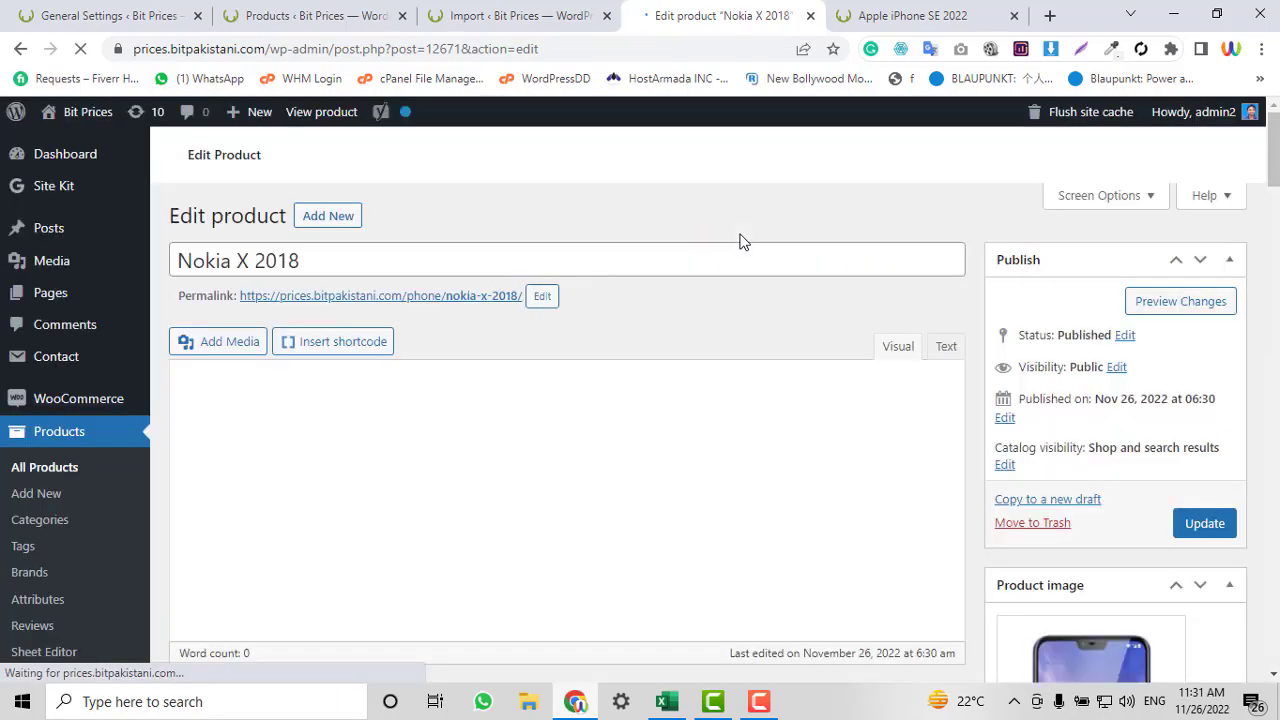
Examine the product's Detailed Data fields from NETWORK_details through LAUNCH_details to BODY_details
scroll(743, 243, "down", 2)
scroll(670, 415, "down", 3)
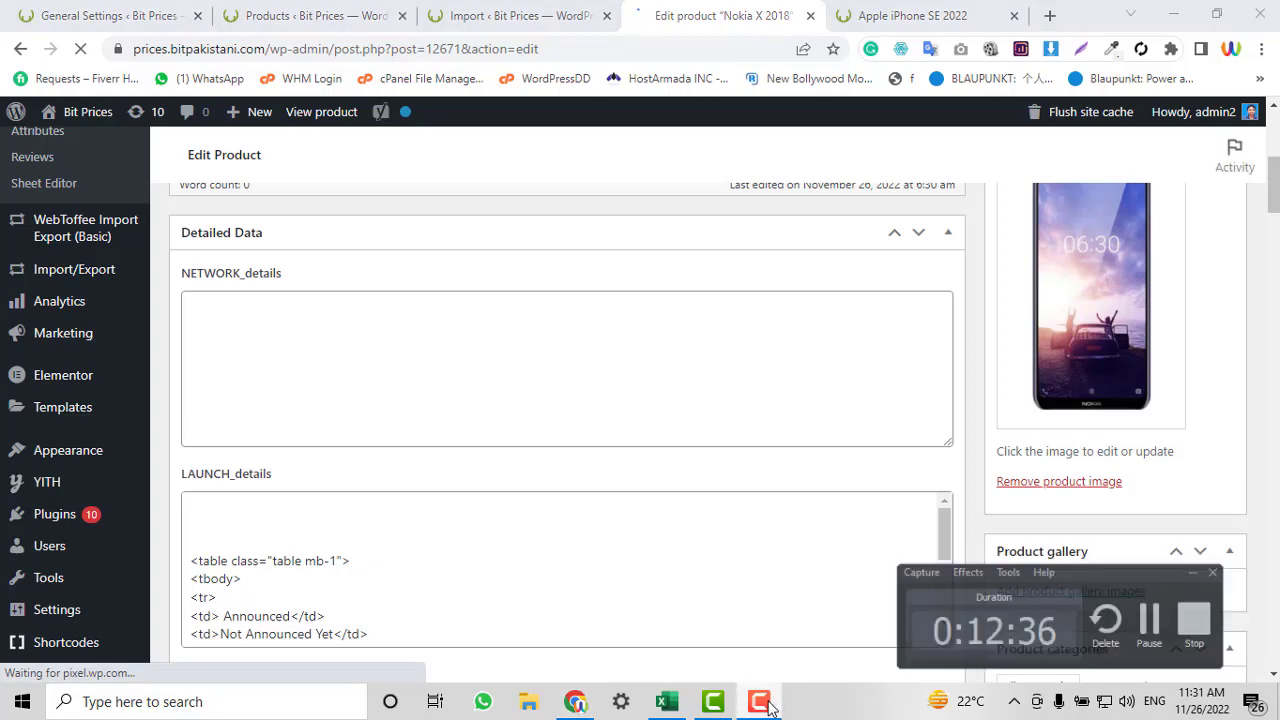
scroll(718, 430, "down", 2)
scroll(509, 371, "down", 1)
scroll(503, 371, "up", 1)
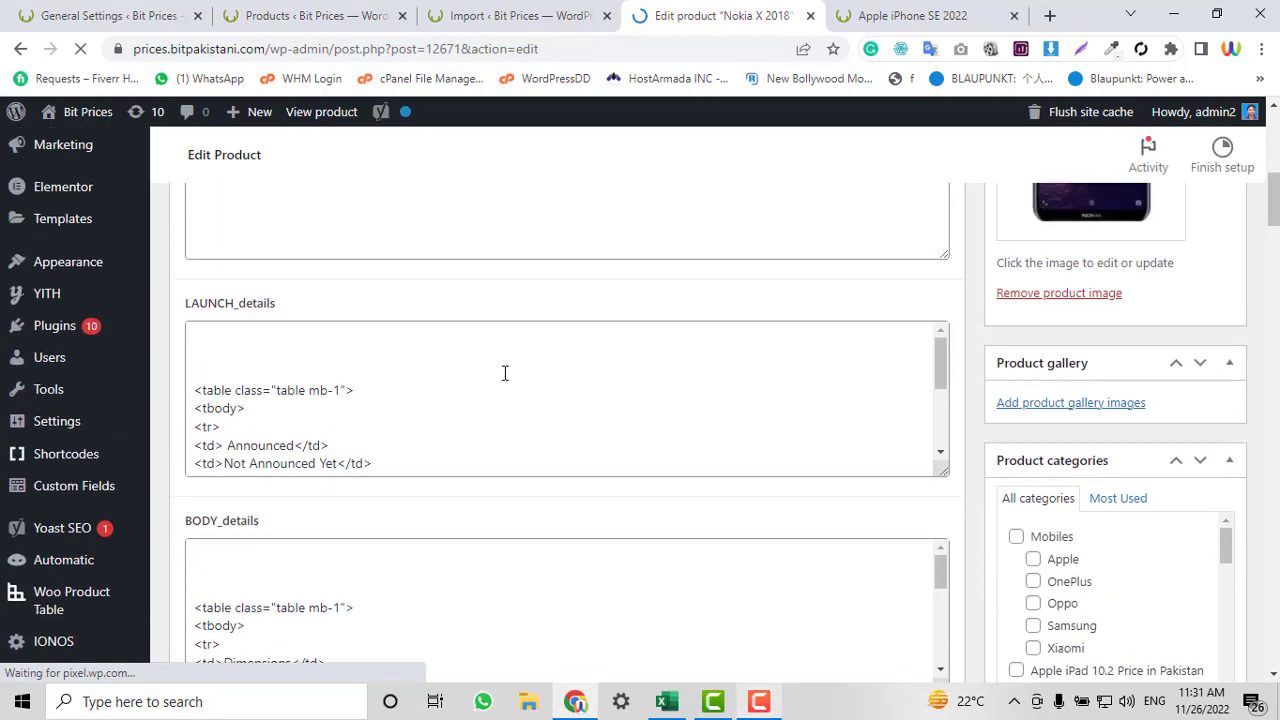
scroll(487, 372, "down", 3)
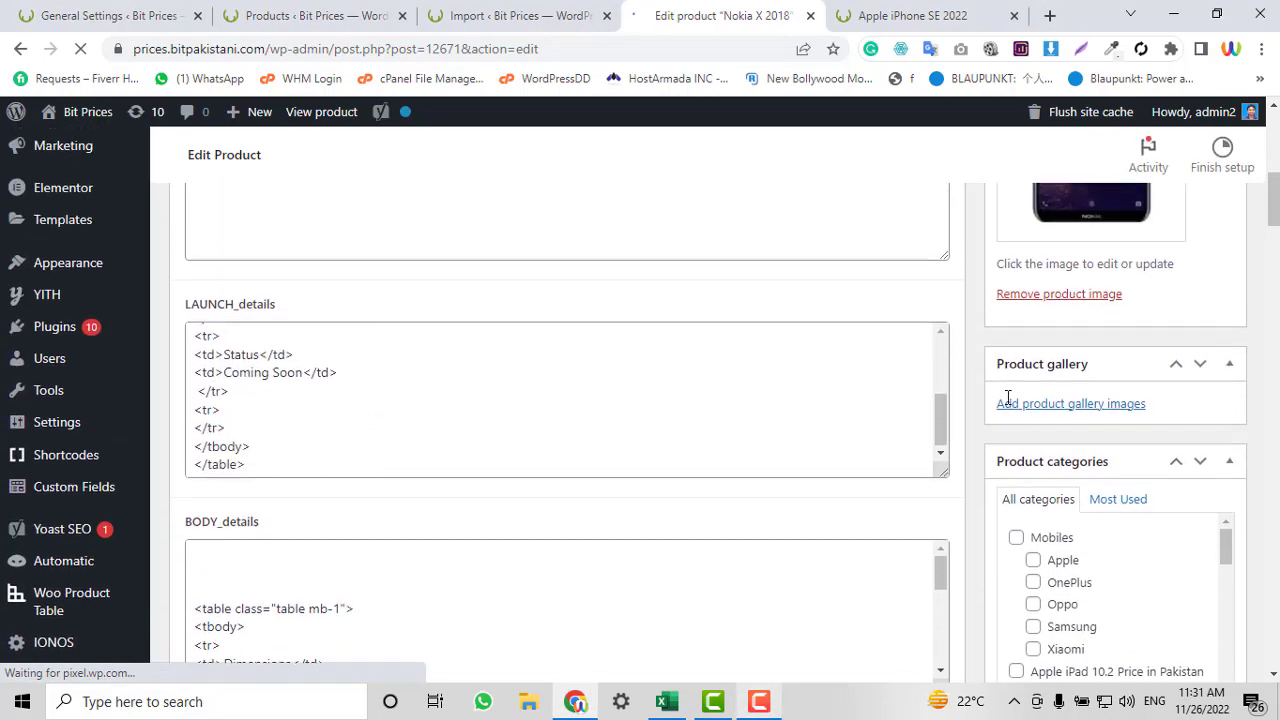
scroll(1006, 400, "down", 3)
scroll(327, 310, "up", 4)
scroll(486, 369, "down", 6)
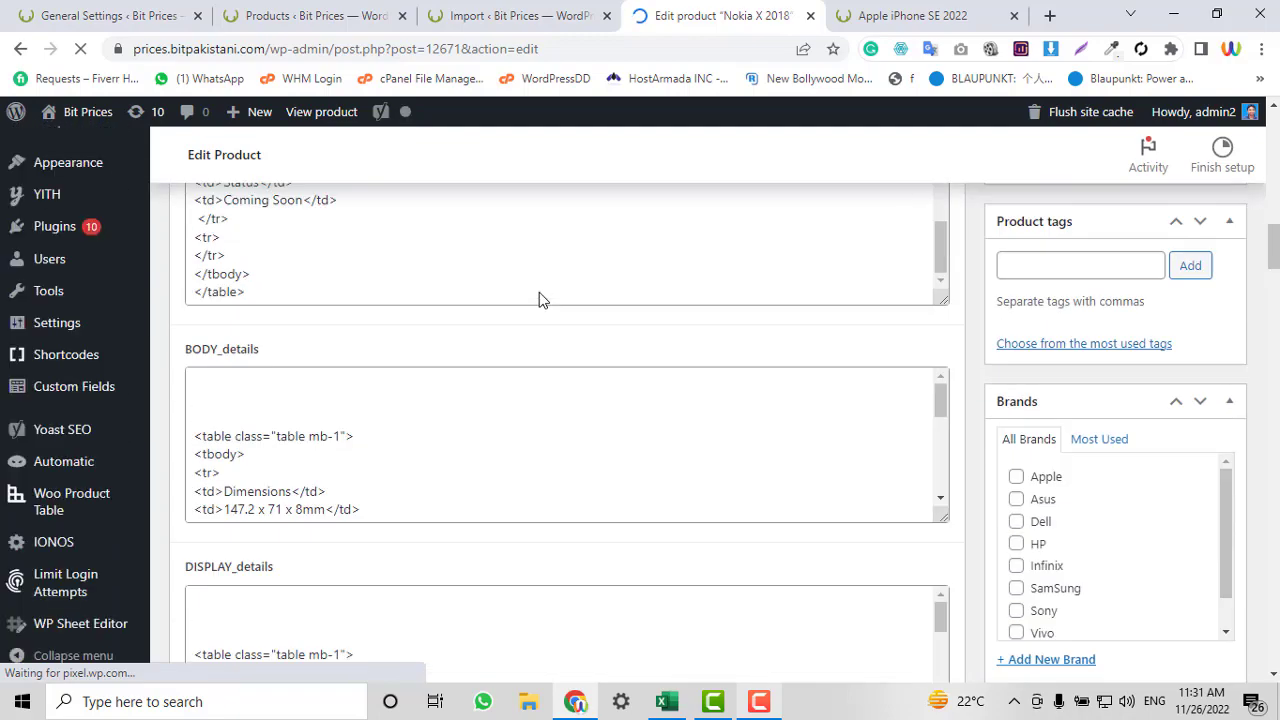
Check the product tags and the product category assigned to Nokia X 2018
scroll(394, 329, "up", 10)
scroll(398, 341, "down", 10)
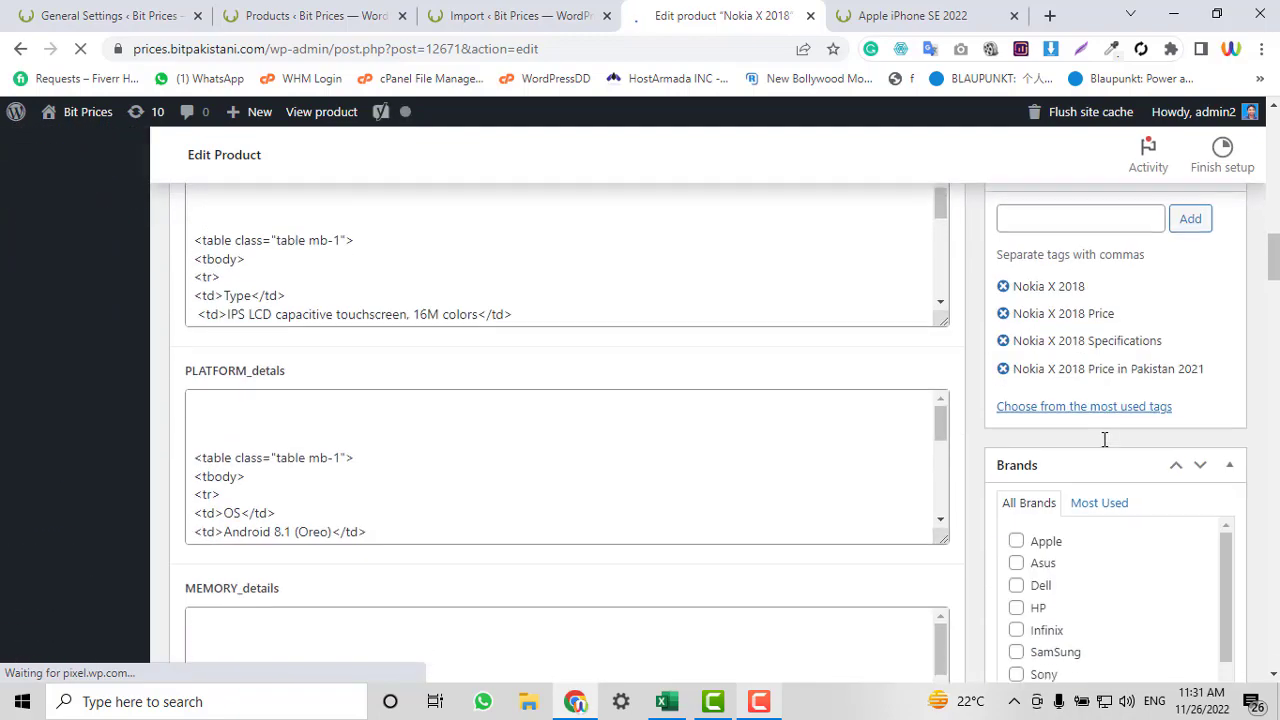
scroll(1103, 439, "up", 3)
scroll(1103, 439, "up", 1)
scroll(1055, 444, "down", 2)
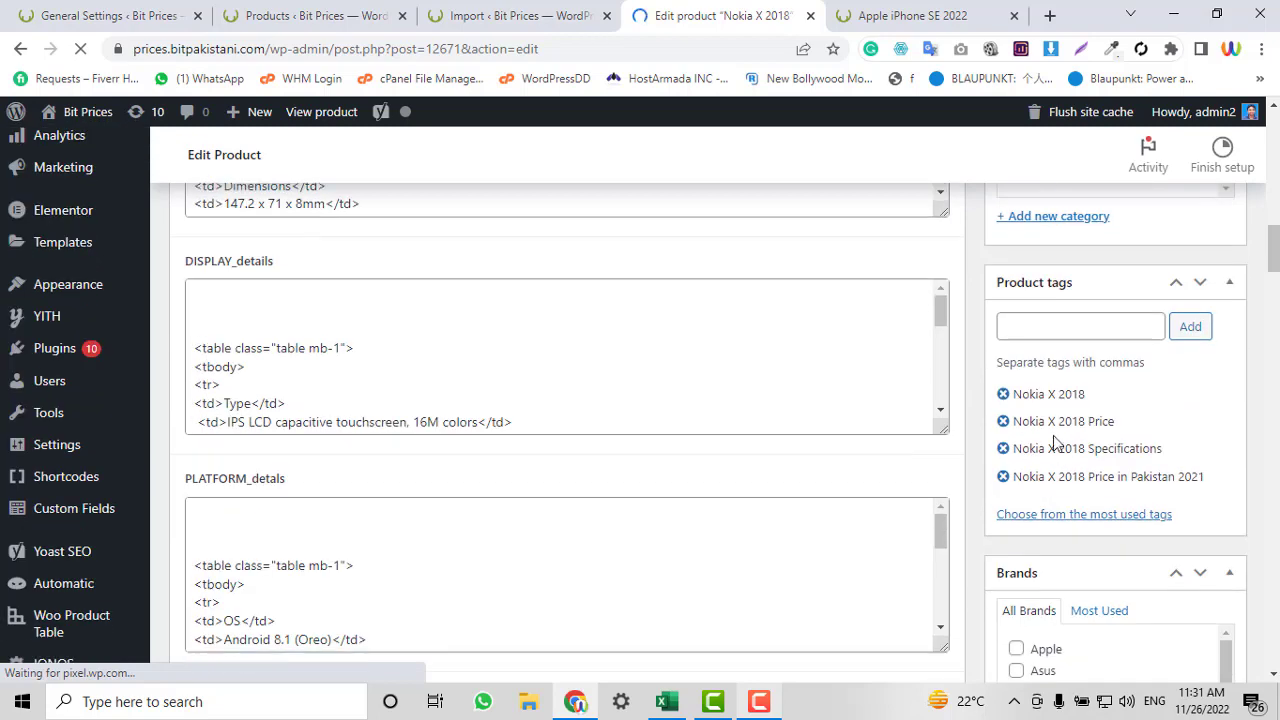
scroll(1105, 430, "down", 3)
scroll(1050, 434, "up", 4)
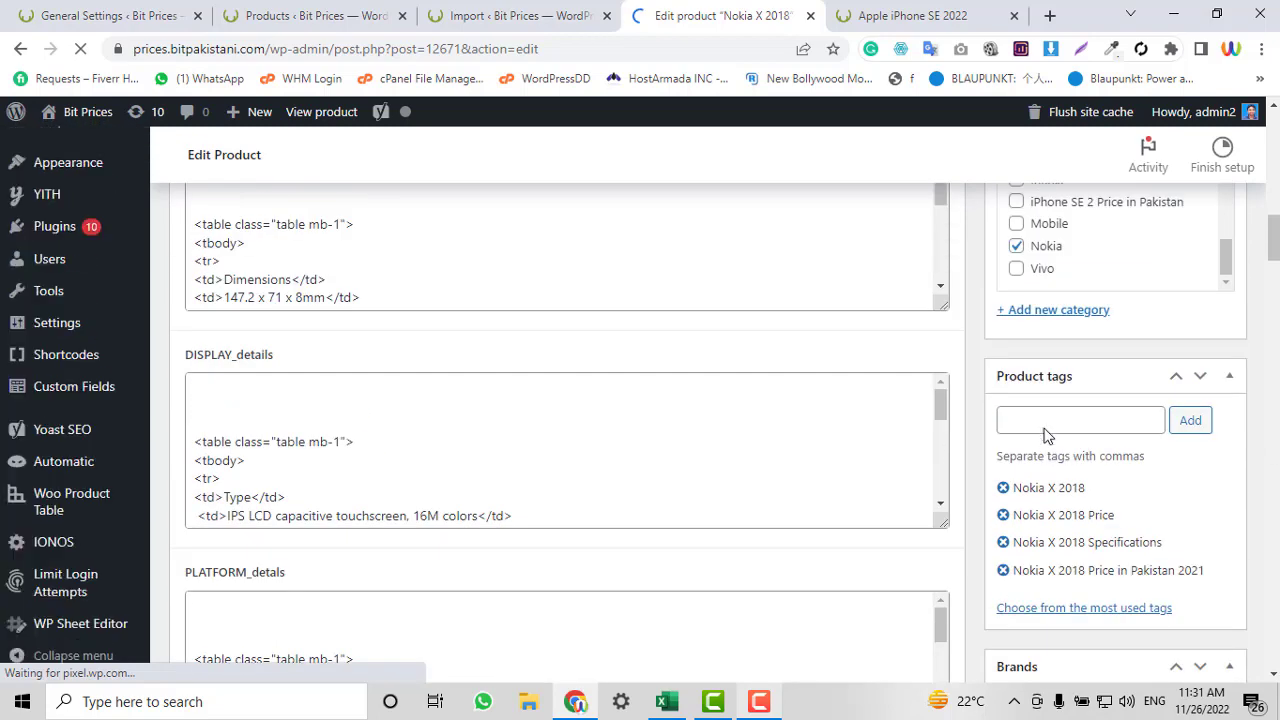
left_click(1016, 246)
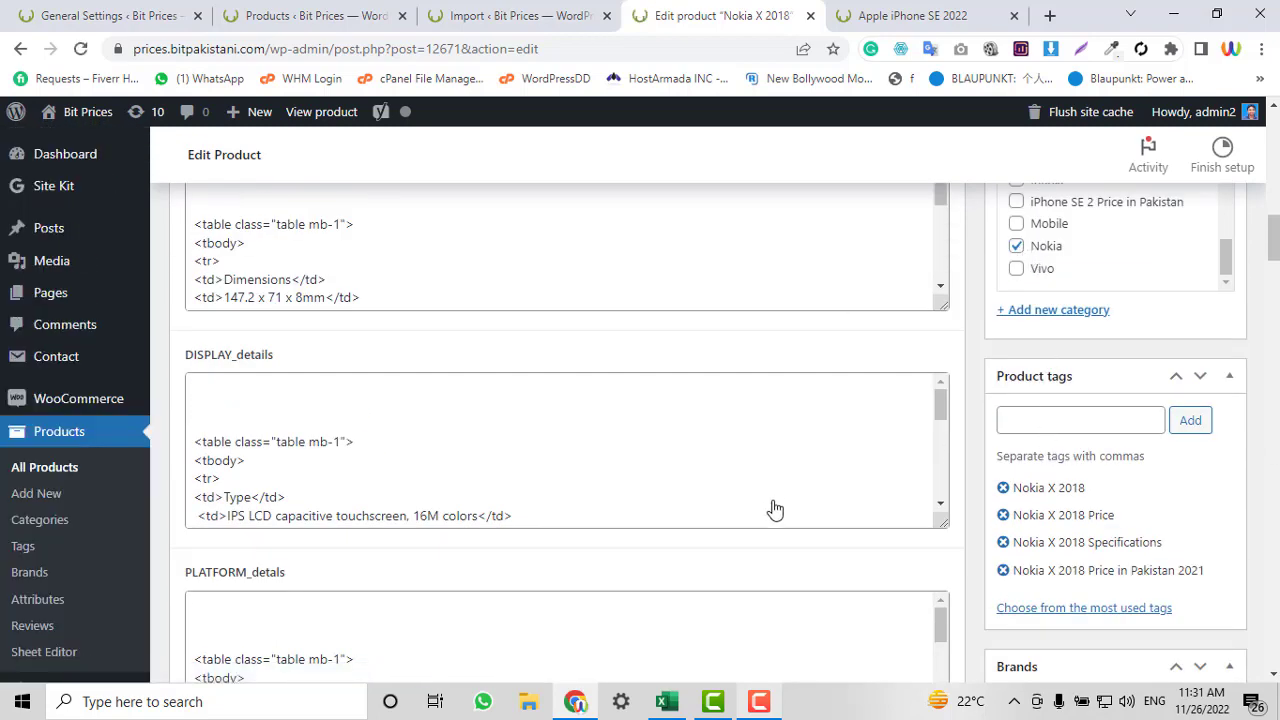
Examine the remaining Detailed Data fields from MEMORY_details and CAMERA_details down to BATTERY_details and MISC_details
scroll(771, 509, "down", 5)
scroll(737, 600, "down", 5)
scroll(1196, 455, "down", 1)
scroll(834, 466, "down", 13)
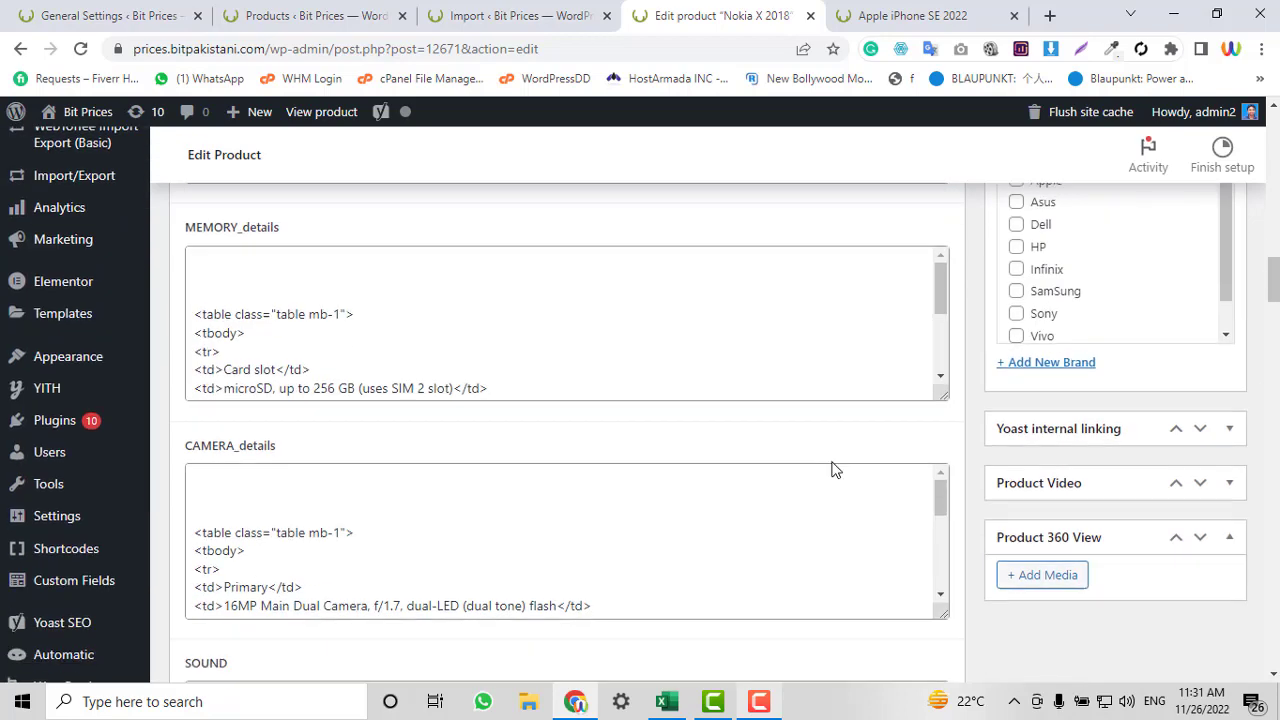
scroll(857, 471, "down", 3)
scroll(935, 490, "down", 4)
scroll(686, 454, "down", 10)
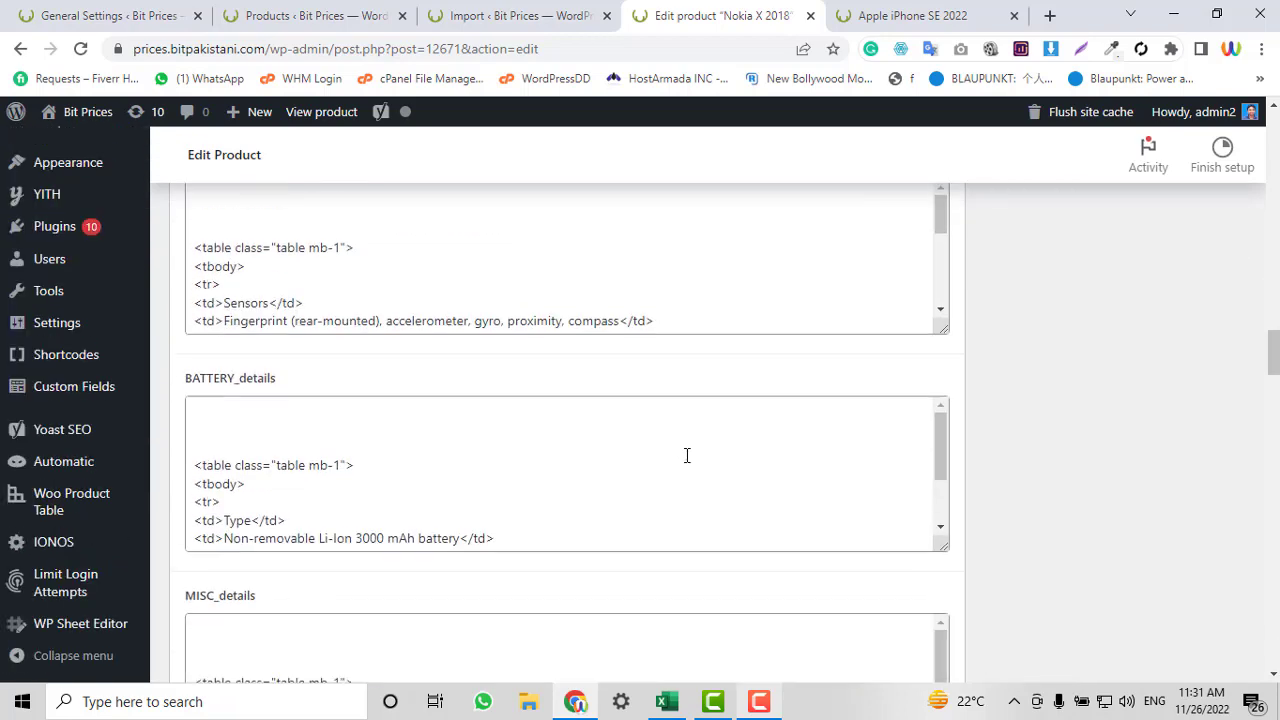
Review the Product Spec Fields, the regular price in the product data and the Yoast SEO Premium section
scroll(728, 413, "down", 7)
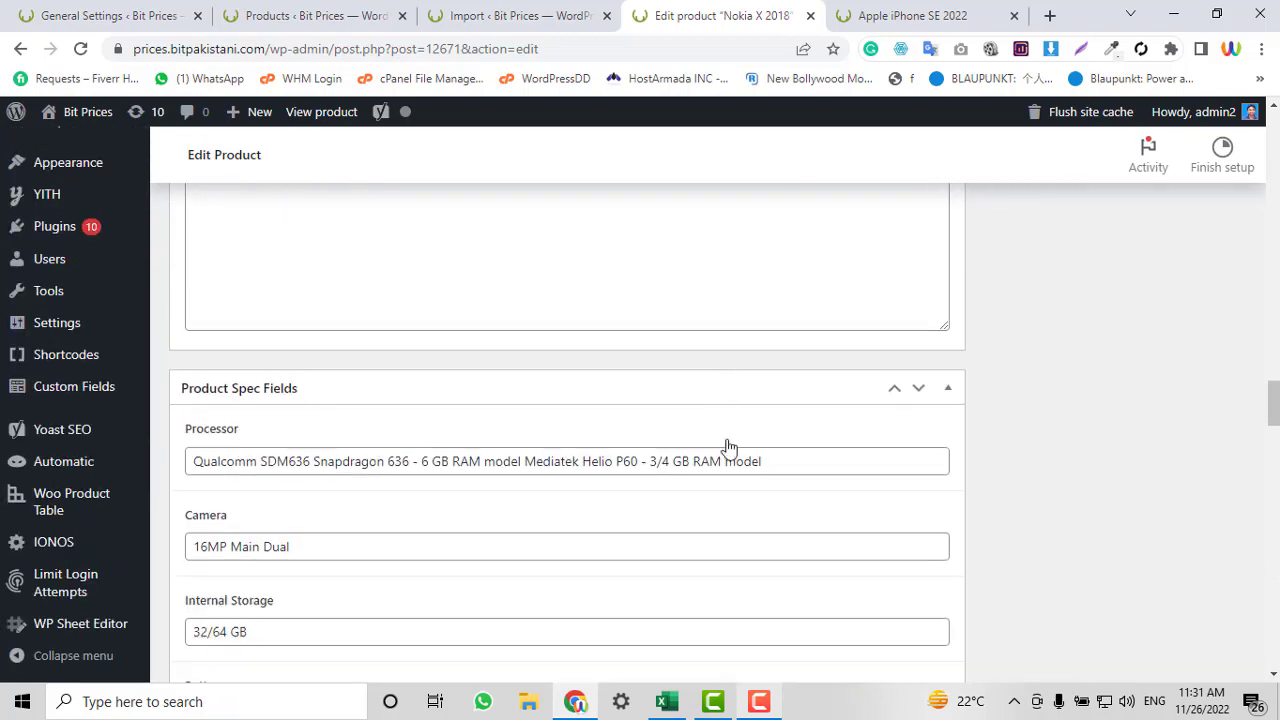
scroll(828, 470, "down", 6)
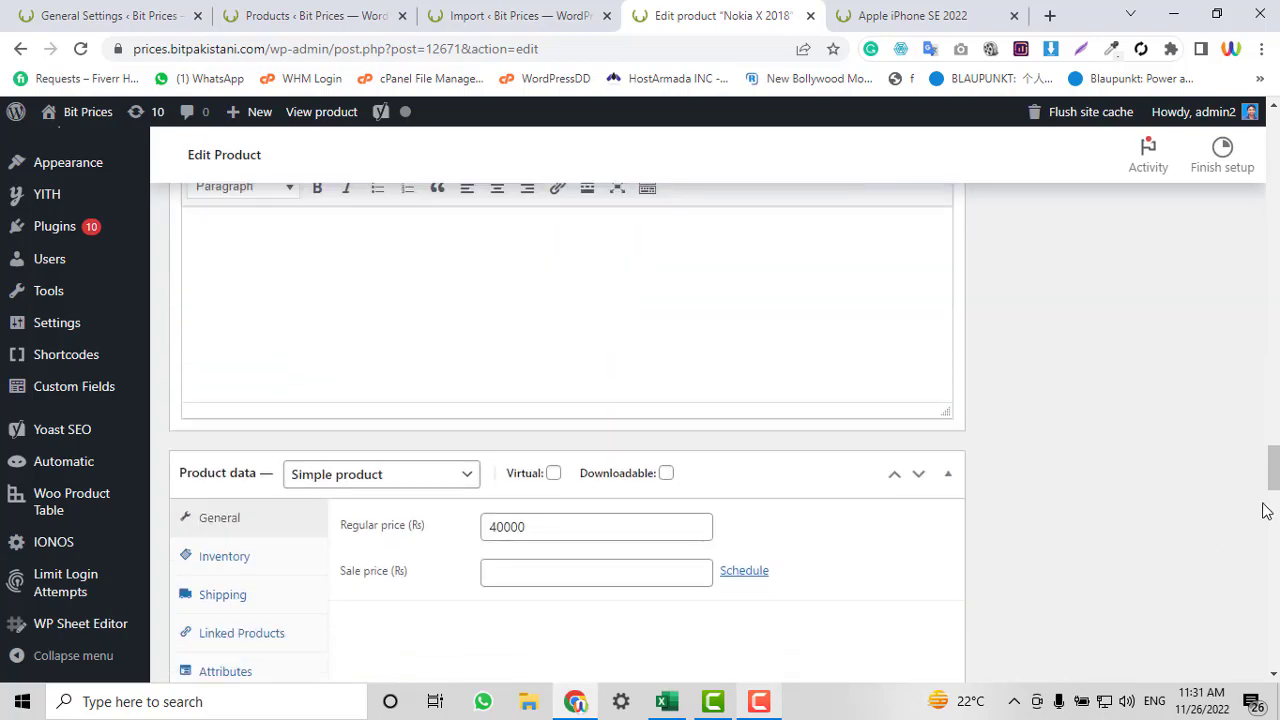
scroll(567, 281, "up", 2)
scroll(567, 281, "down", 3)
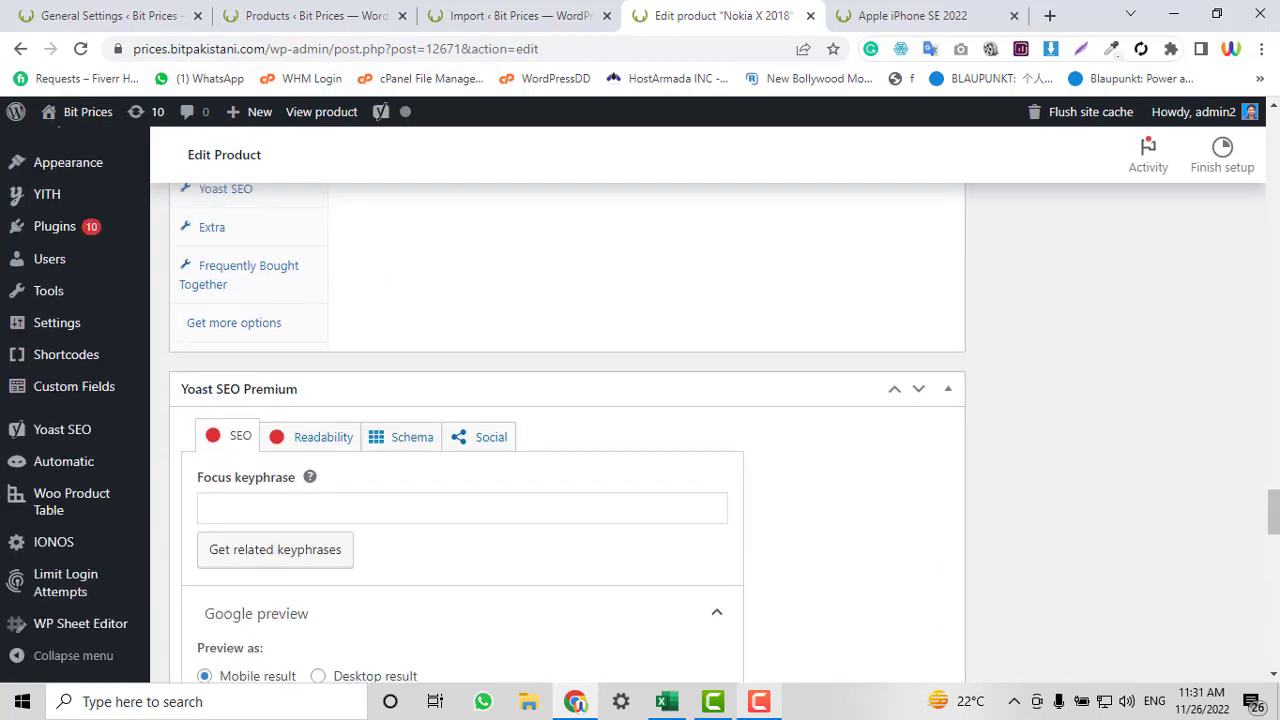
scroll(567, 281, "up", 4)
Review the Nokia X 2018 editor again from the title, publish settings and product image down to DISPLAY_details
left_click_drag(1273, 495, 1273, 145)
scroll(1128, 434, "down", 15)
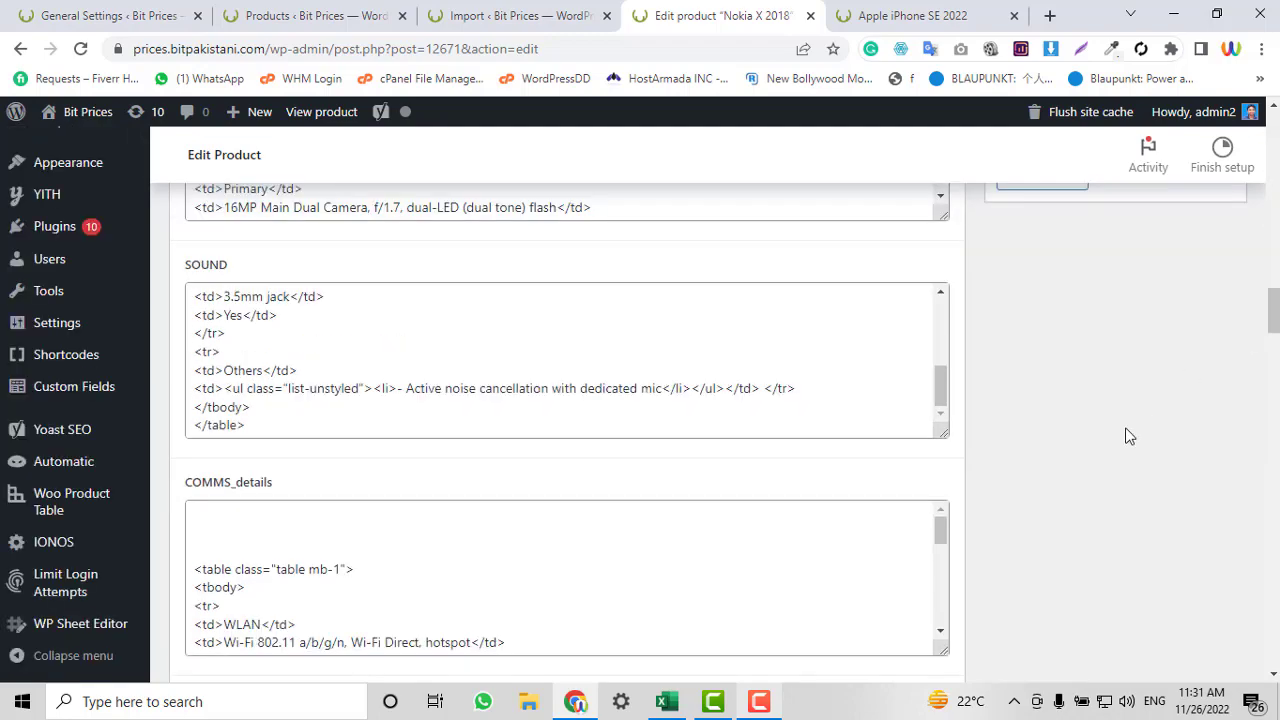
scroll(1234, 434, "up", 6)
scroll(1234, 436, "up", 9)
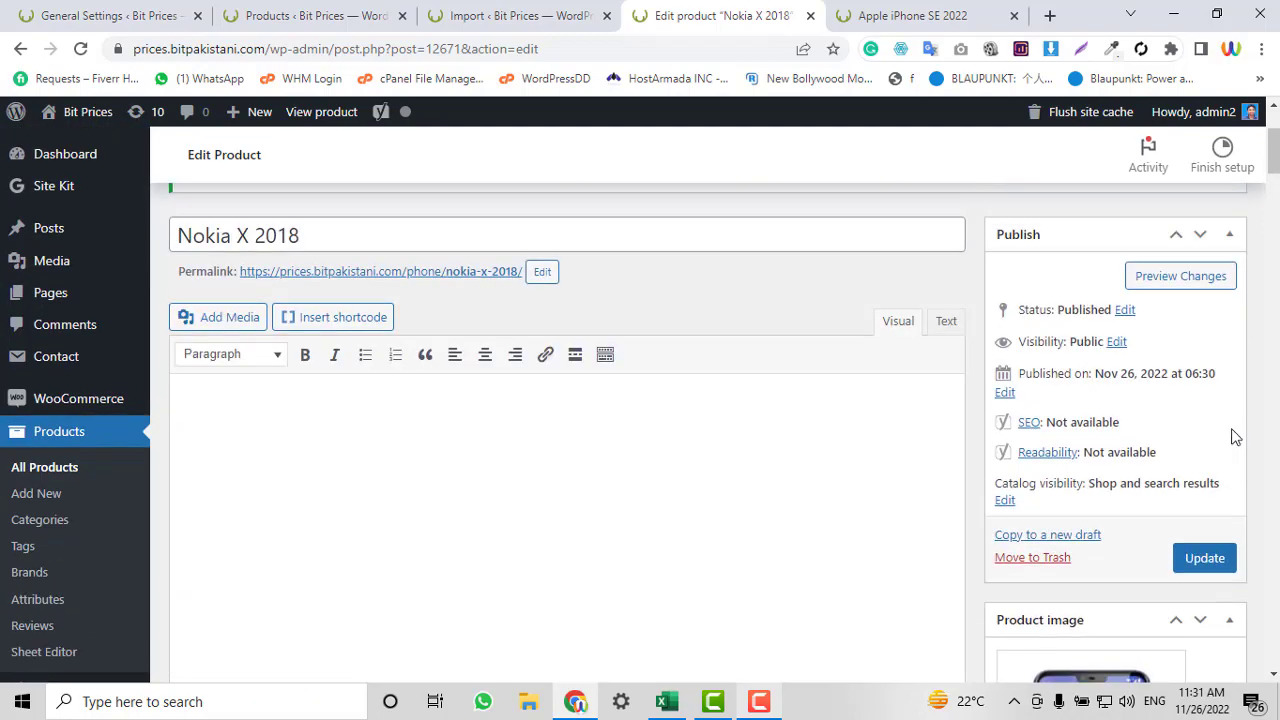
scroll(662, 434, "down", 2)
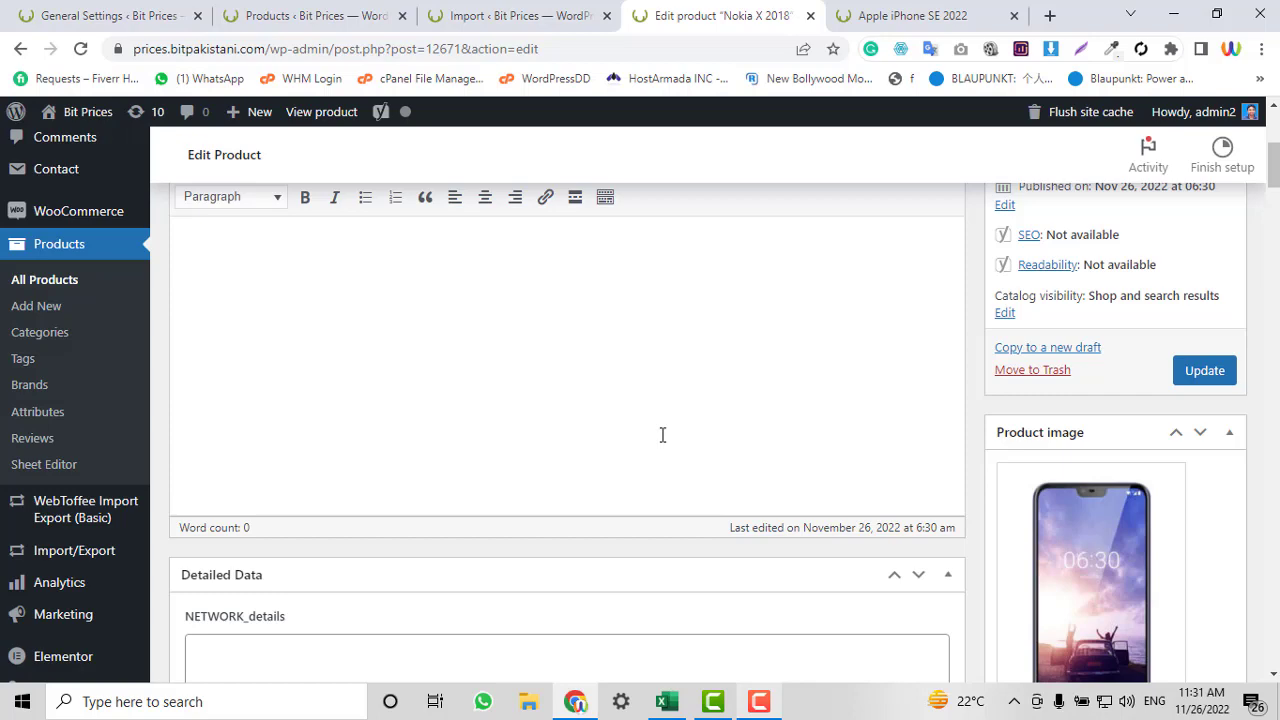
scroll(662, 435, "up", 3)
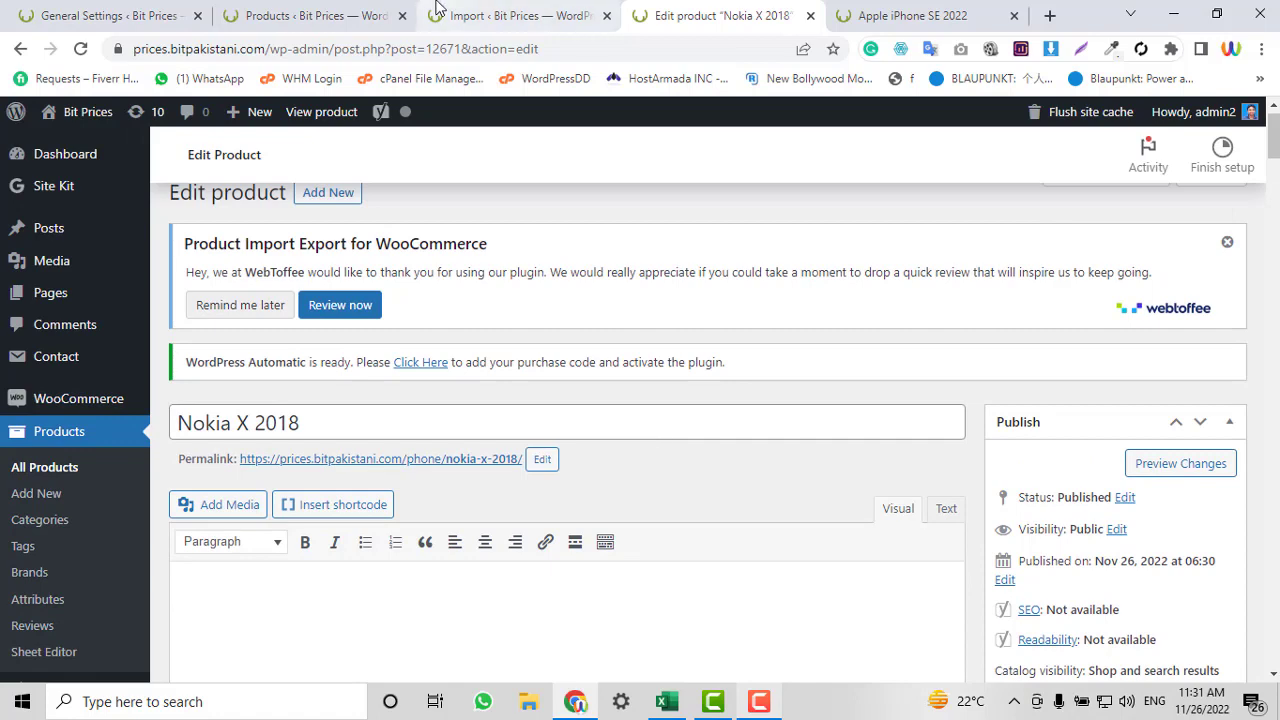
scroll(358, 481, "down", 2)
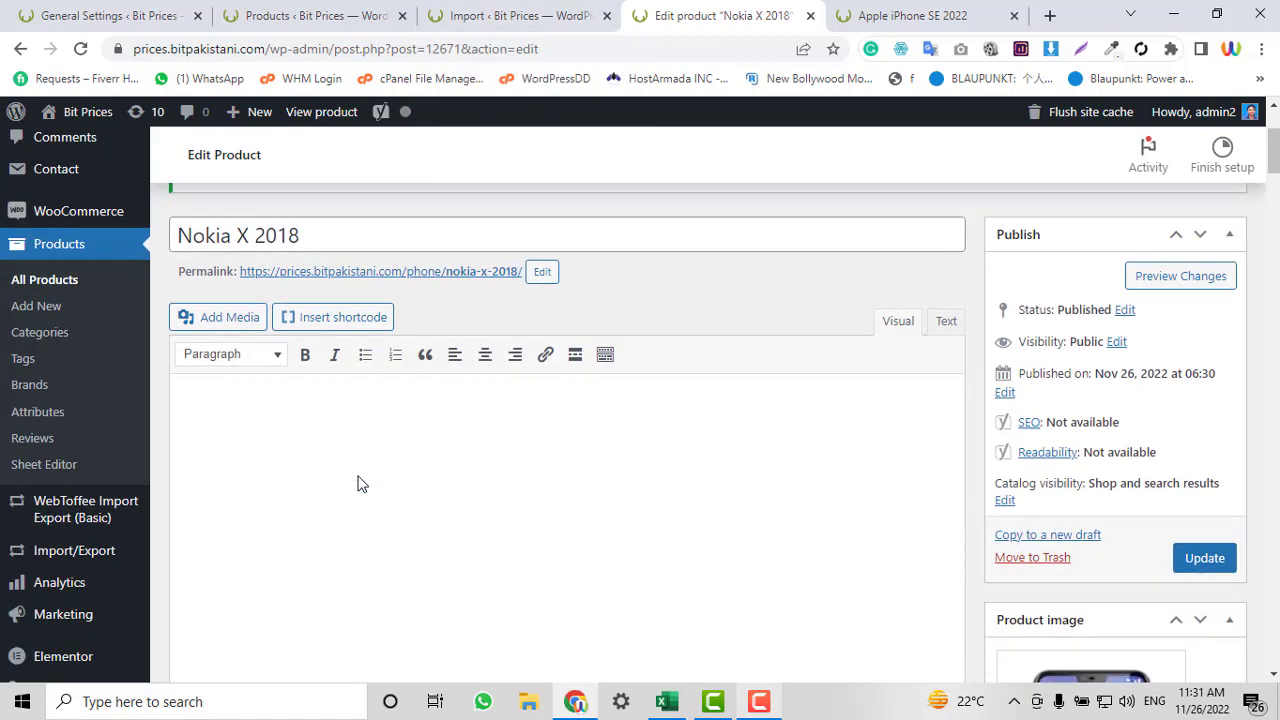
scroll(358, 484, "down", 3)
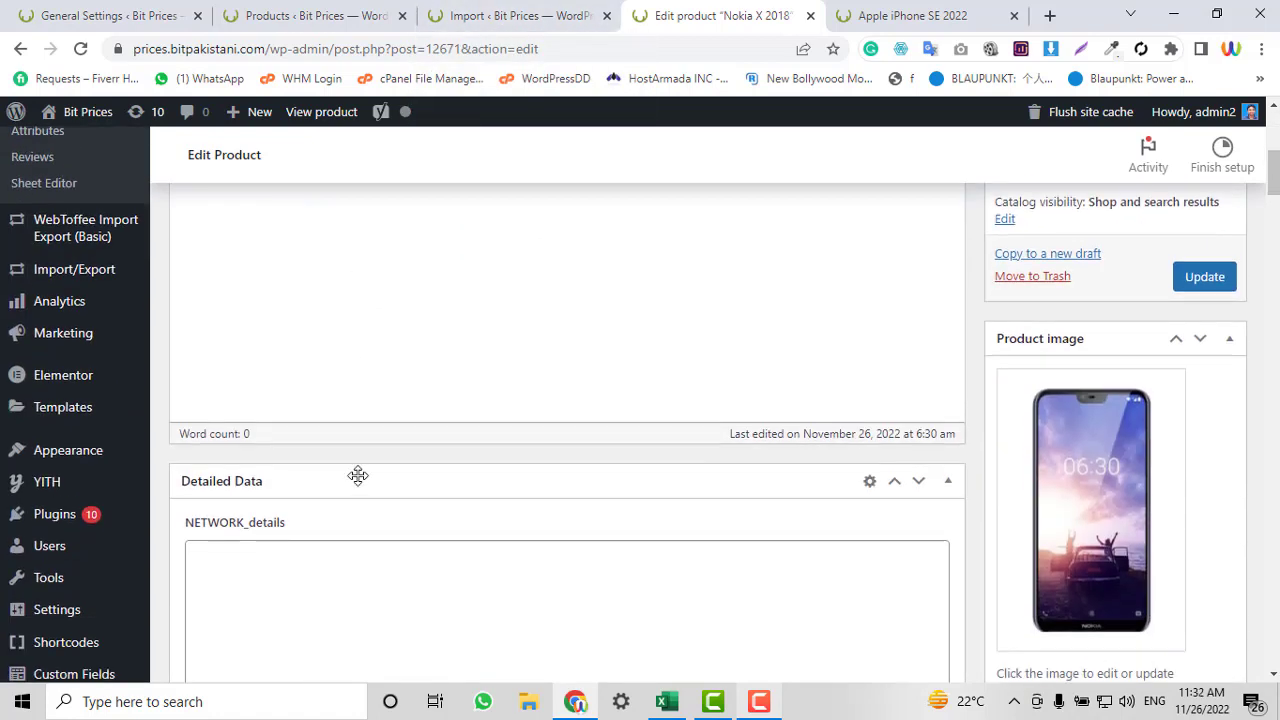
scroll(358, 475, "down", 2)
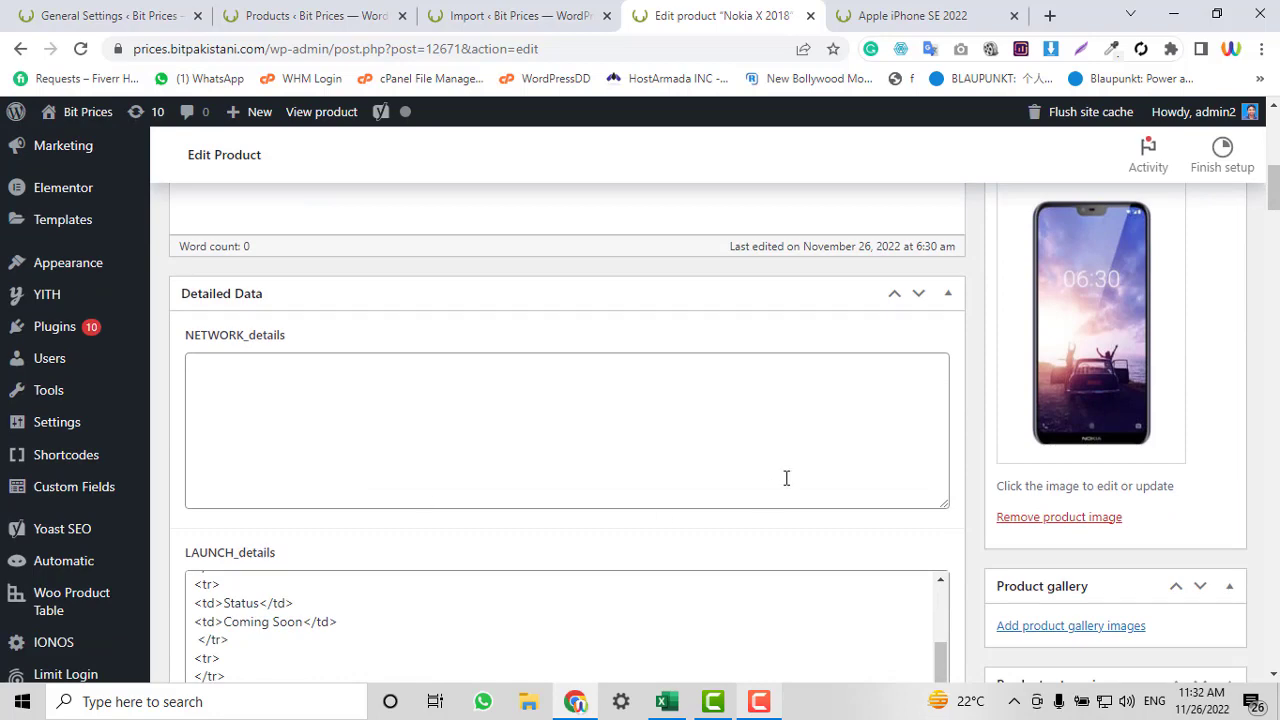
scroll(637, 347, "down", 6)
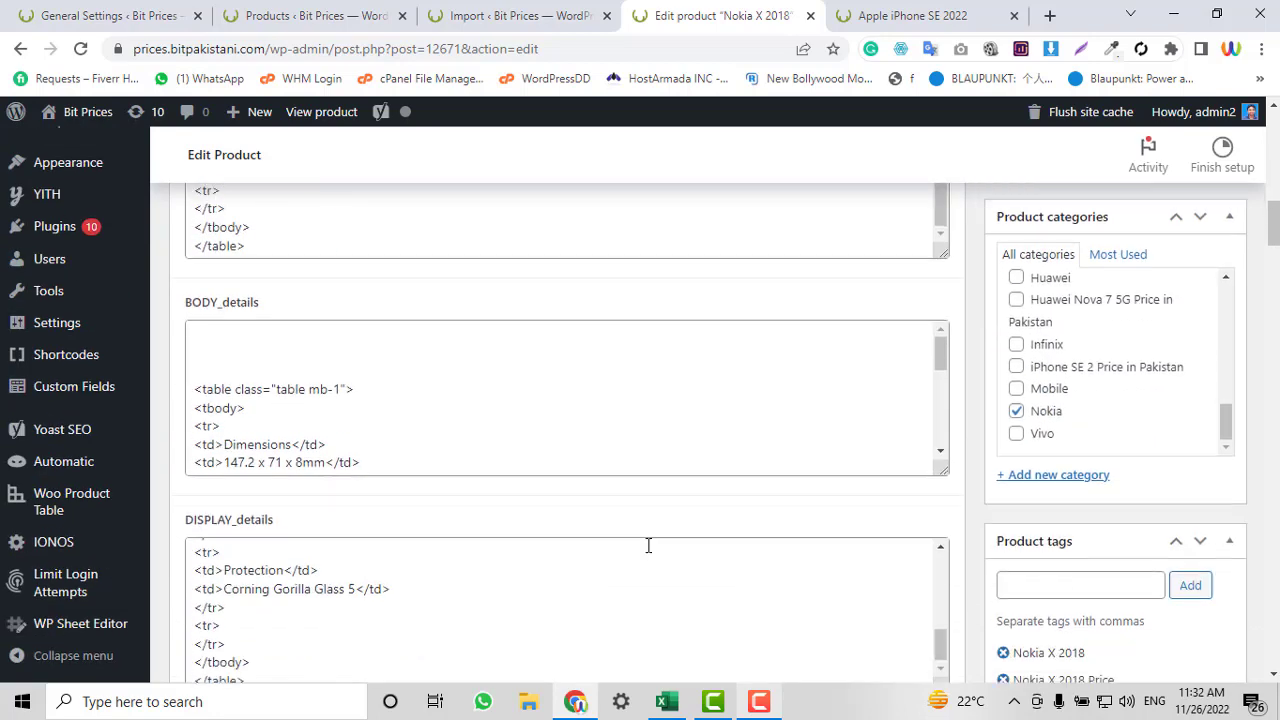
left_click(759, 704)
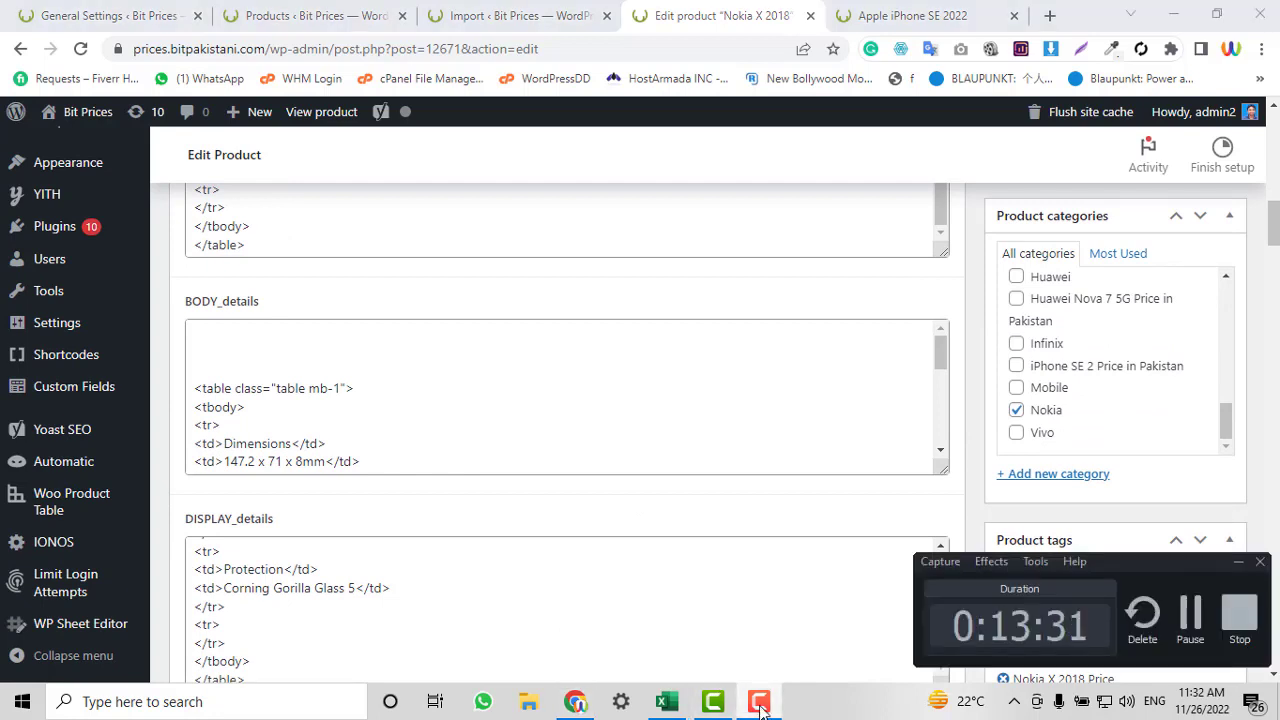